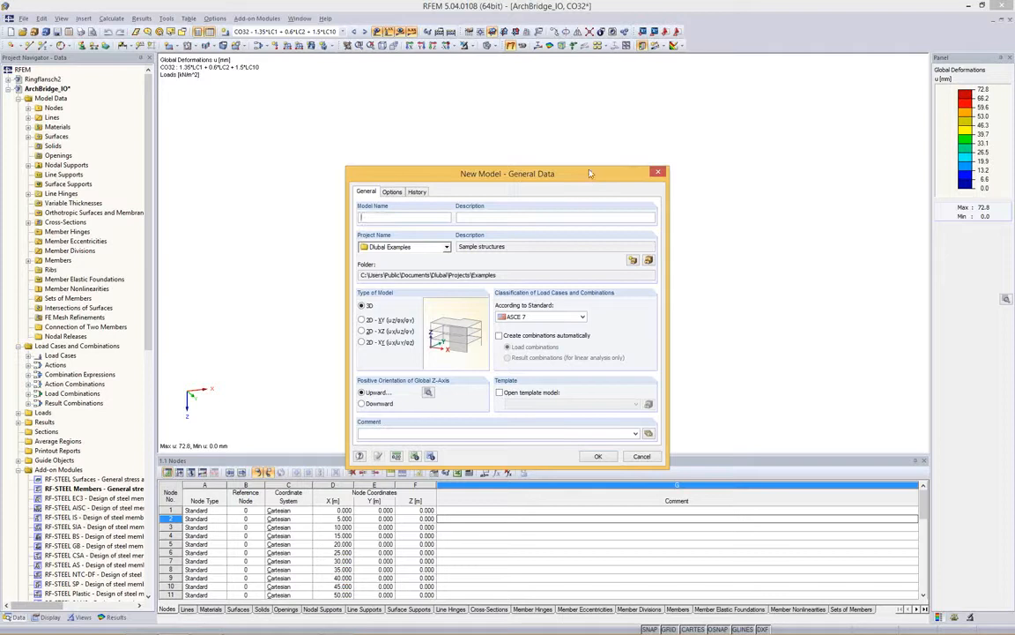
Step: Create a new 3D model named Webinar US with load cases classified according to ASCE 7
mouse_move(588, 178)
mouse_down()
mouse_move(588, 166)
mouse_move(585, 177)
mouse_up()
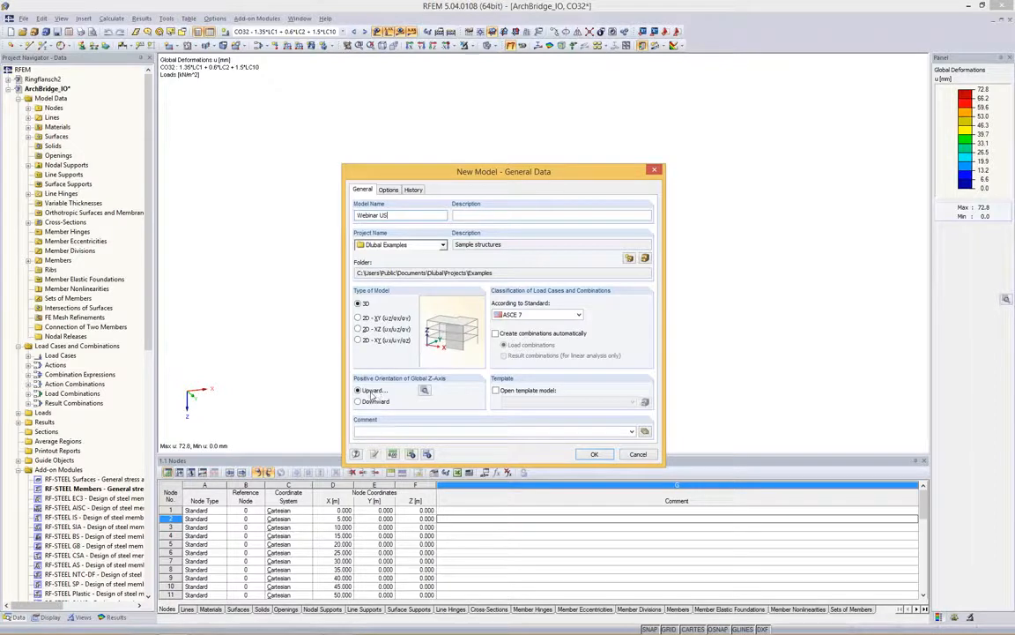
click(553, 317)
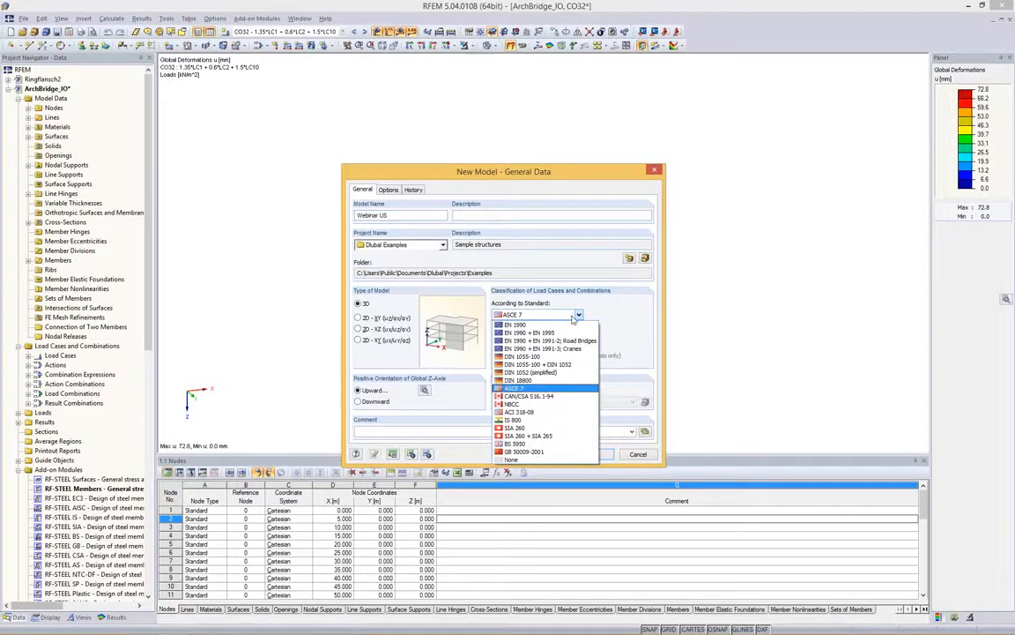
click(565, 329)
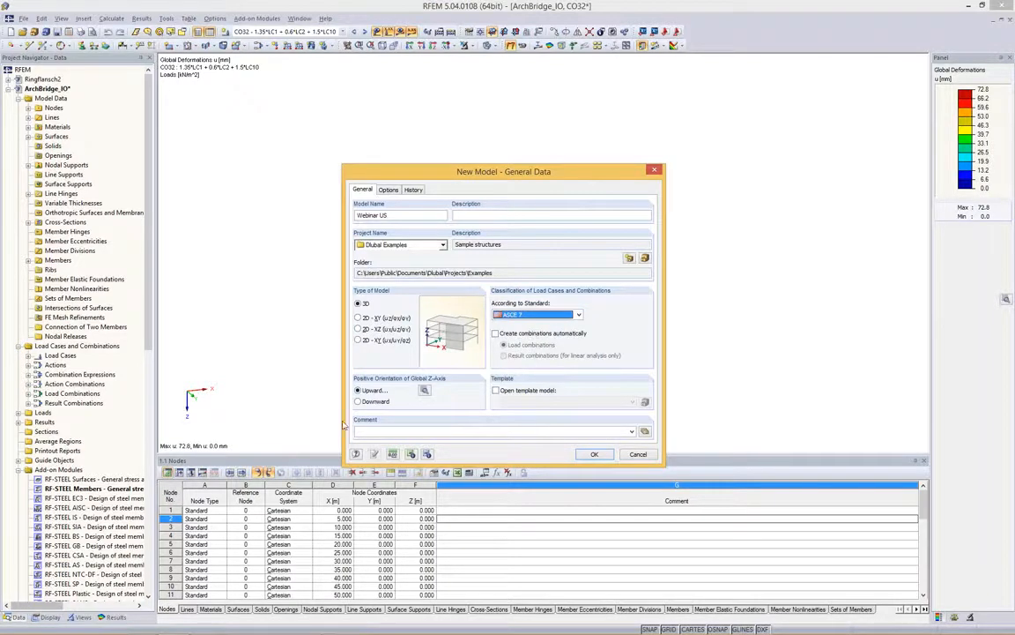
click(633, 453)
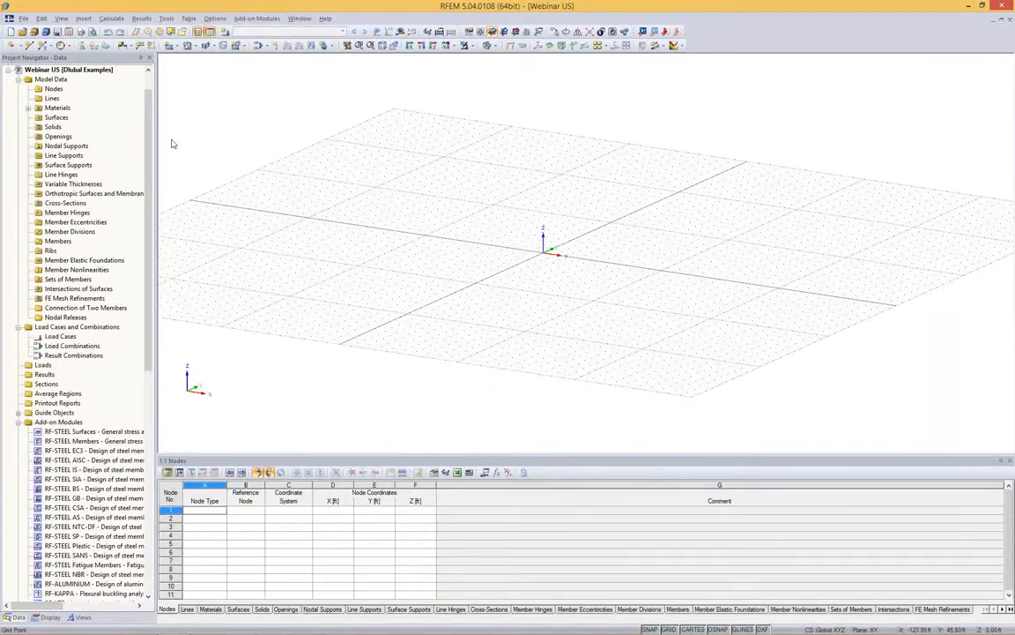
Step: Look over the empty workspace, the available commands, and the project navigator's model data, load cases and add-on modules
drag(159, 132, 169, 131)
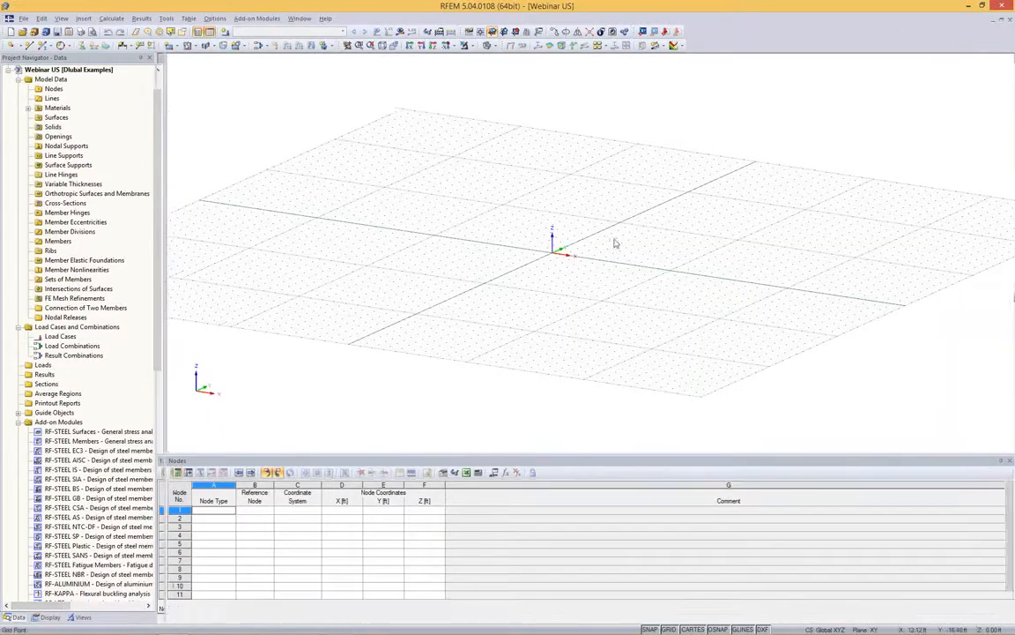
middle_drag(619, 220, 397, 190)
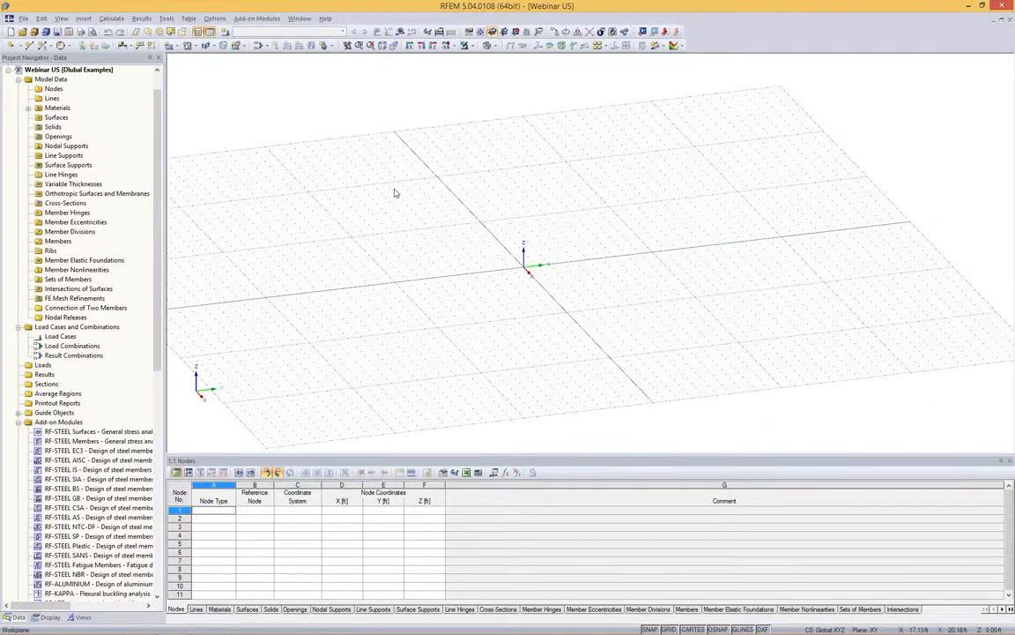
click(21, 18)
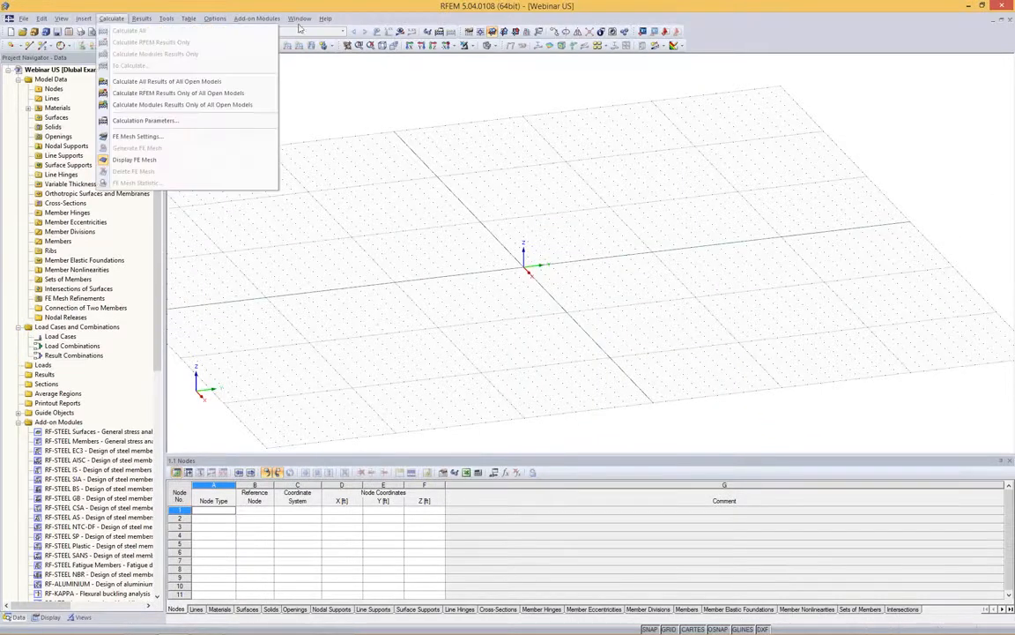
click(399, 10)
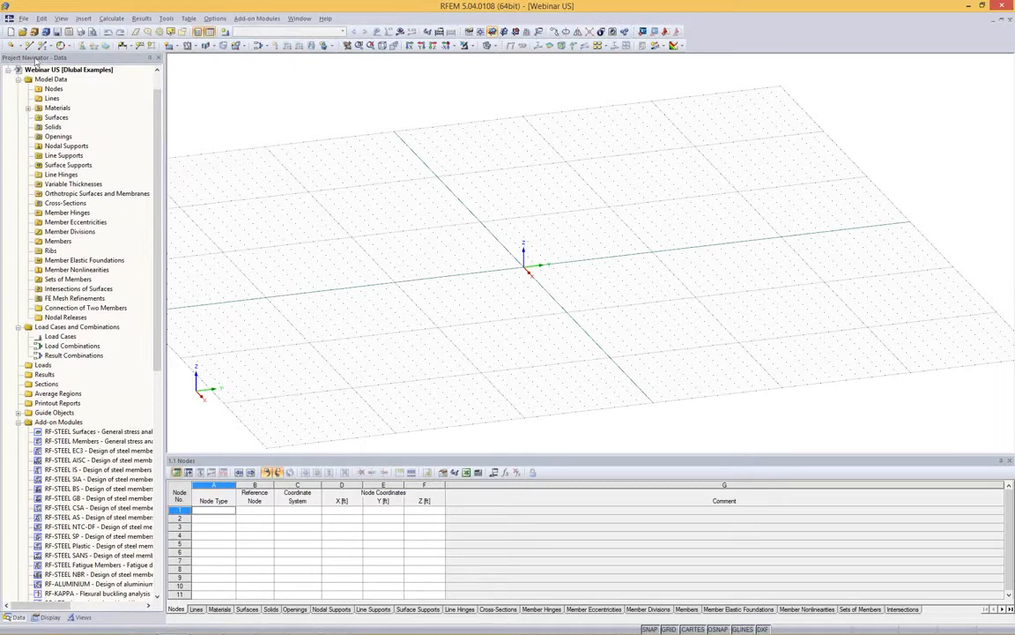
scroll(47, 103, down, 1)
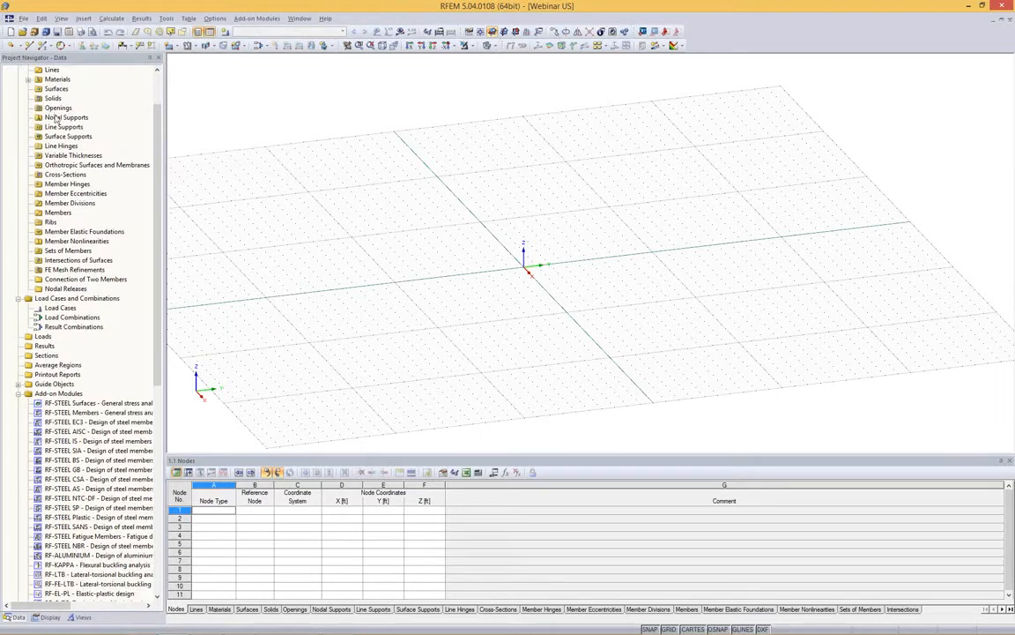
scroll(53, 115, up, 2)
scroll(58, 130, down, 1)
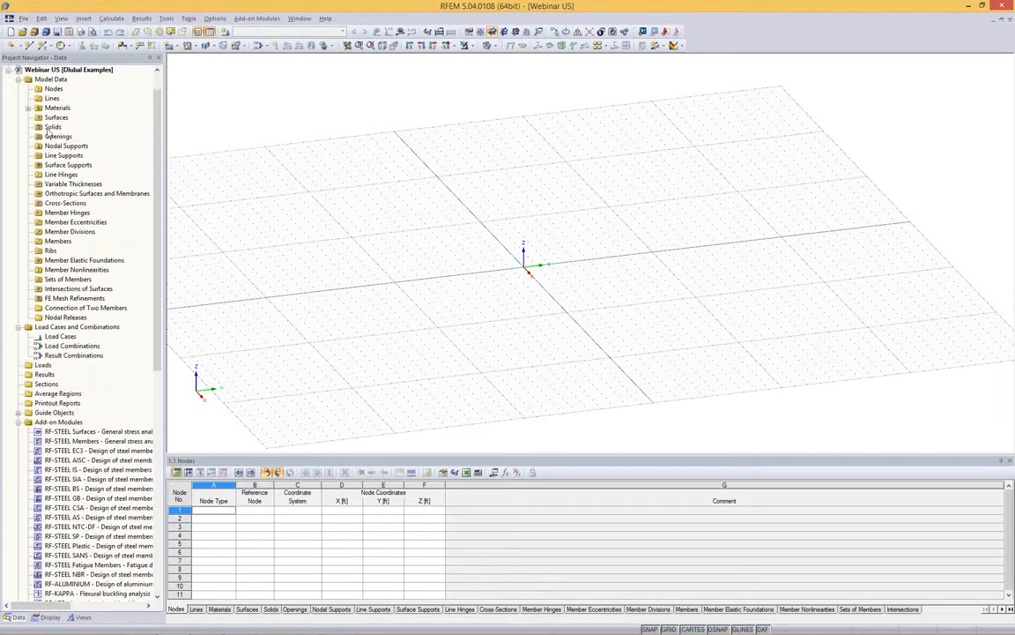
scroll(66, 81, up, 1)
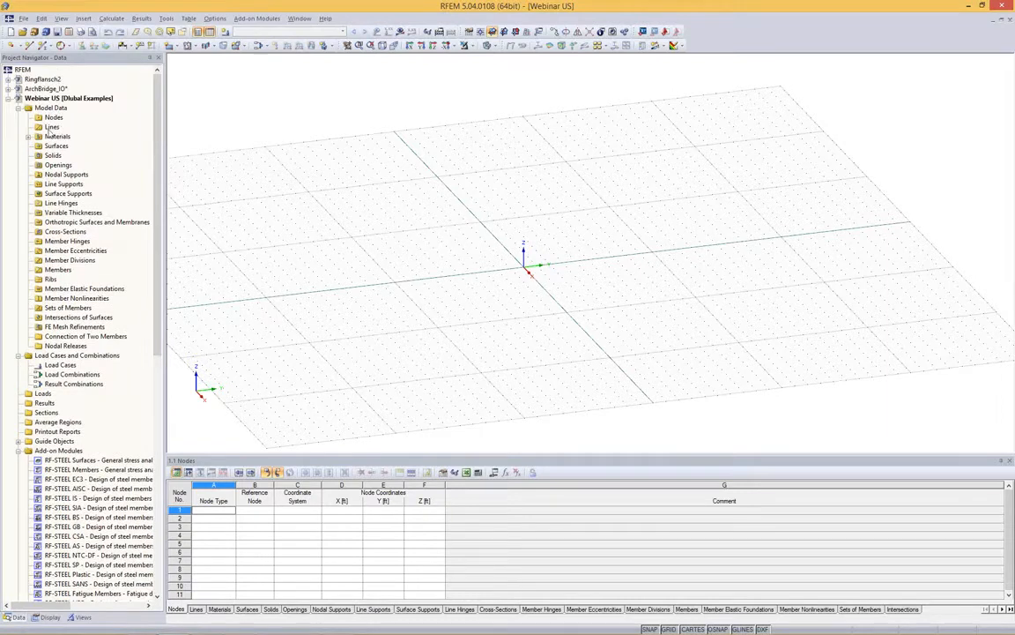
scroll(85, 180, down, 9)
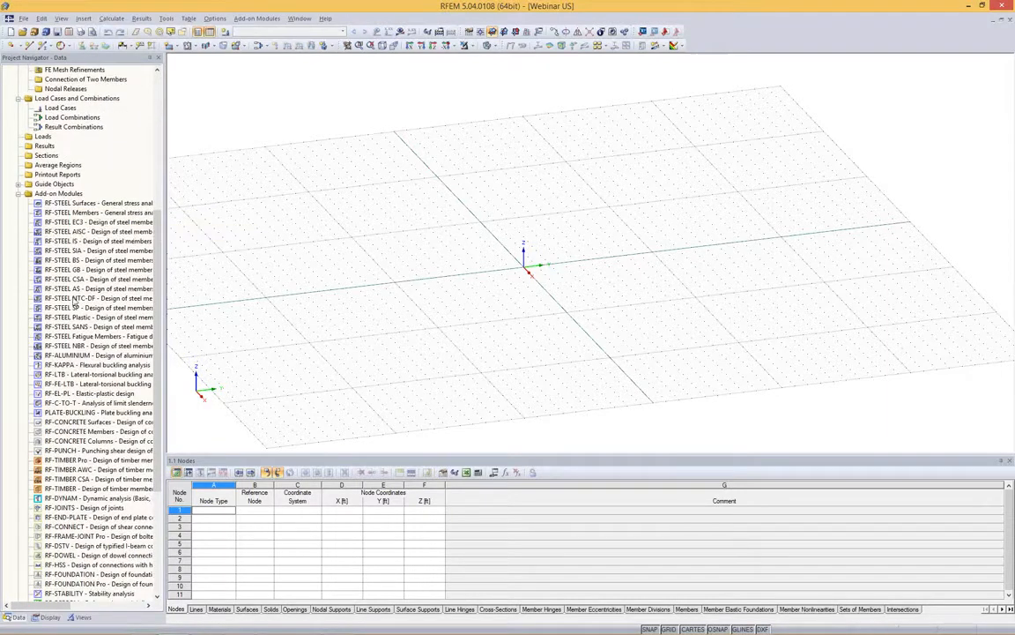
scroll(88, 308, down, 3)
scroll(70, 308, up, 7)
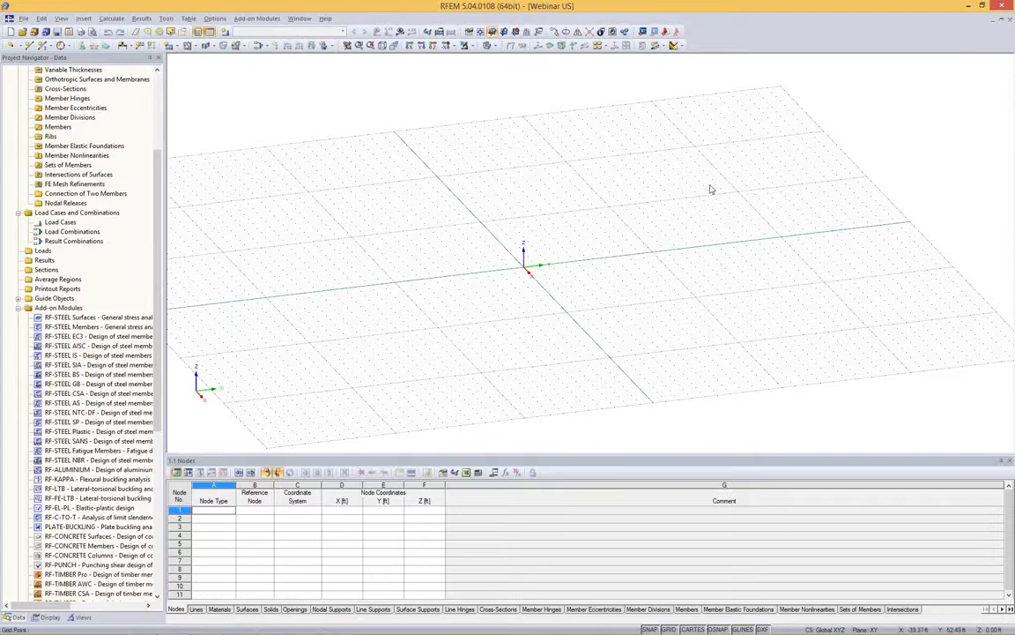
Step: Set the work plane's Cartesian grid point spacing to 5 ft in both directions
middle_drag(716, 198, 642, 231)
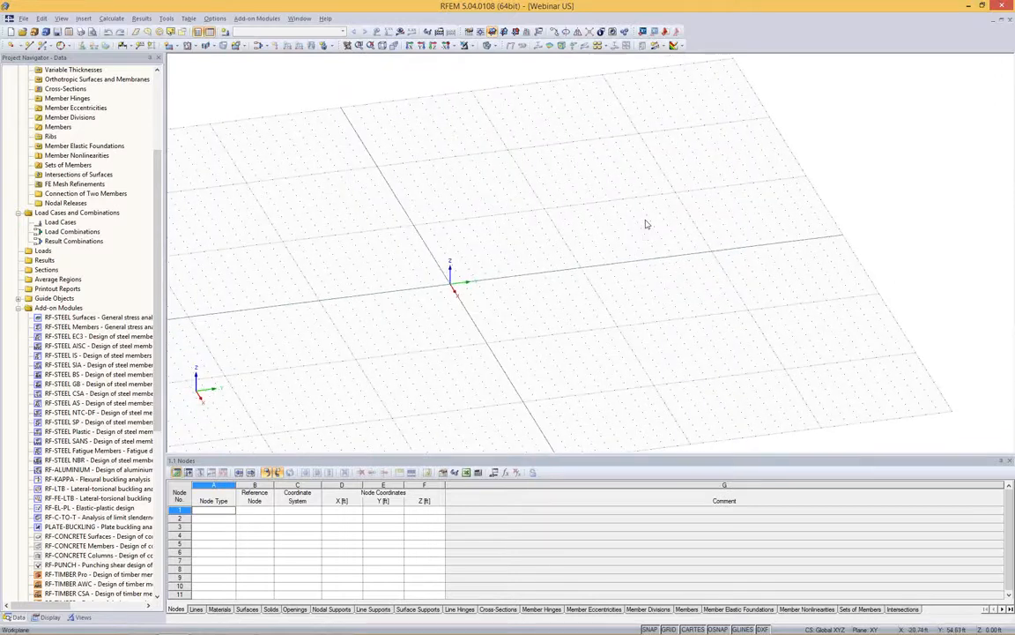
click(468, 31)
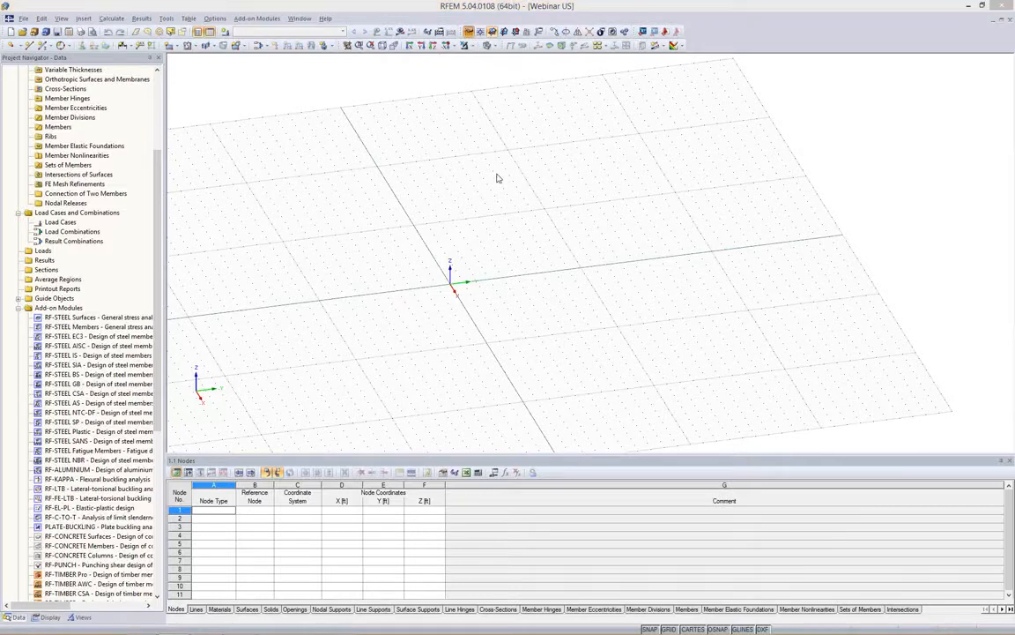
double_click(584, 360)
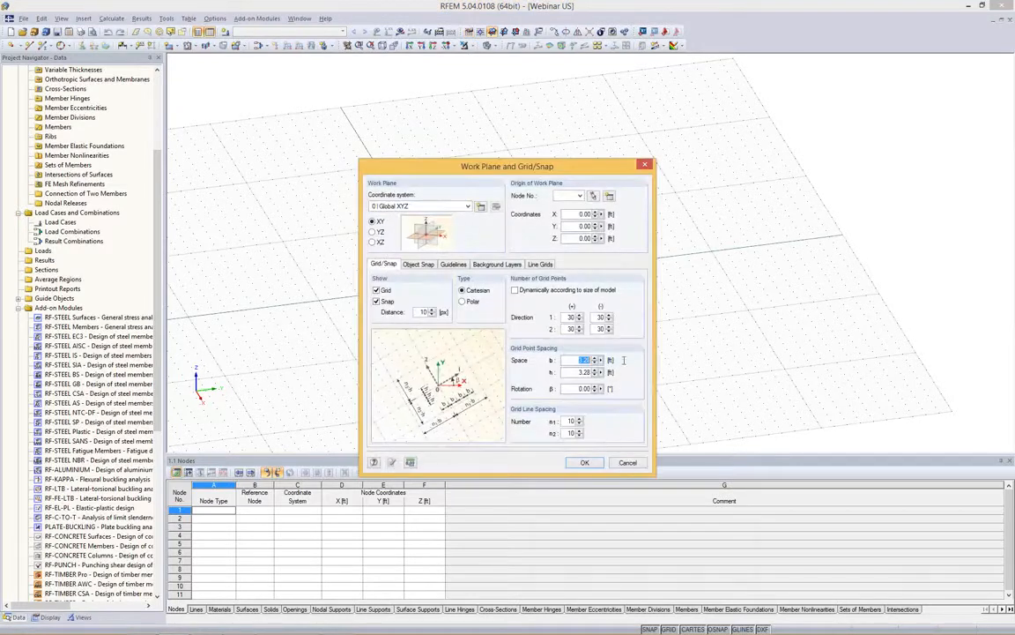
text(5)
key(Tab)
text(5)
click(463, 302)
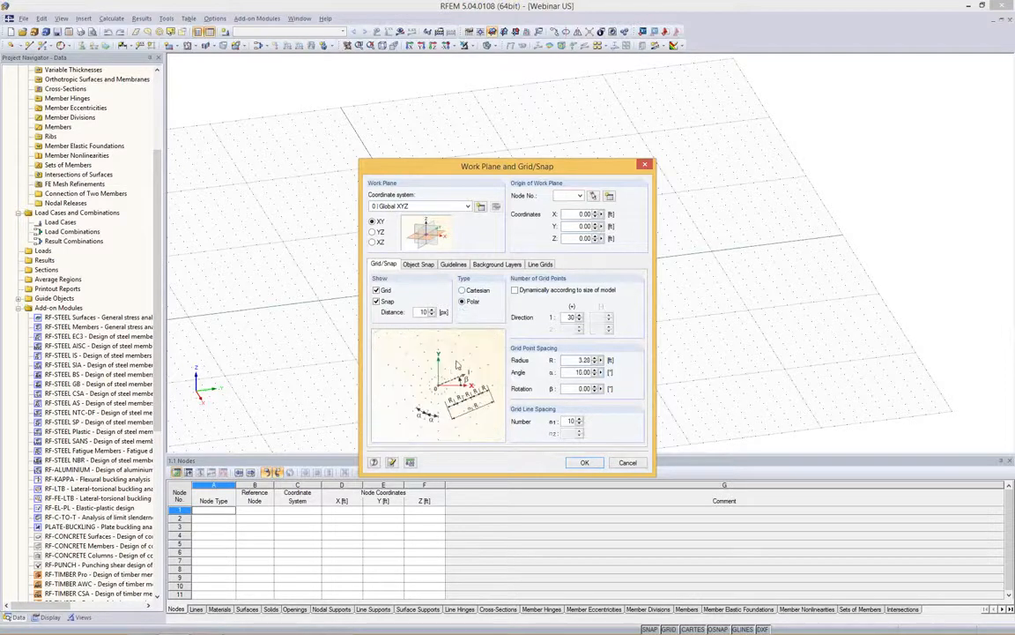
click(472, 292)
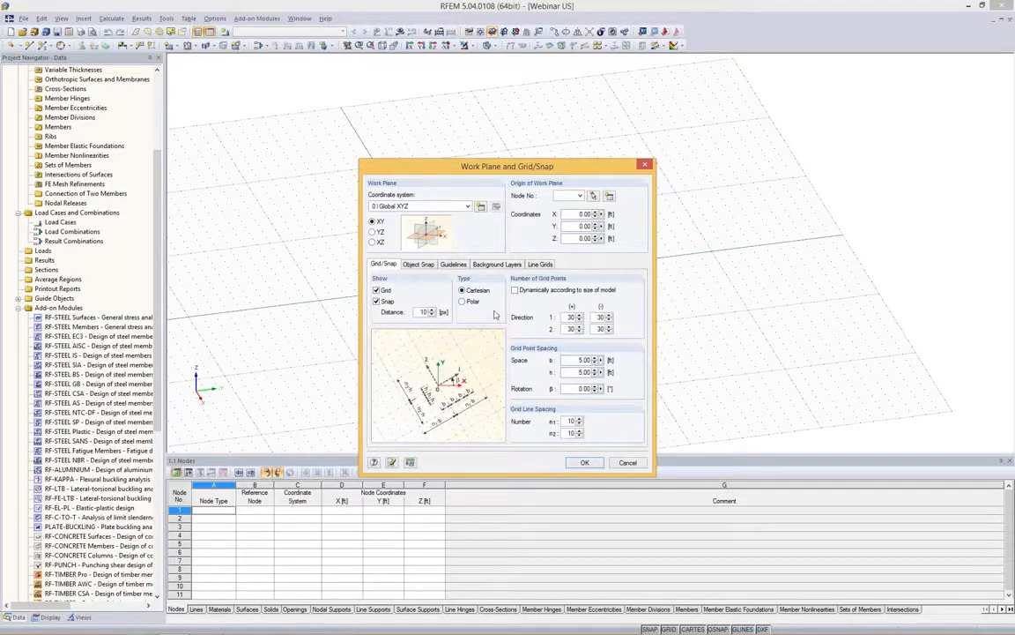
click(582, 462)
Step: Start a new rectangular surface with a constant thickness of 14 in
ctrl+middle_drag(542, 285, 709, 293)
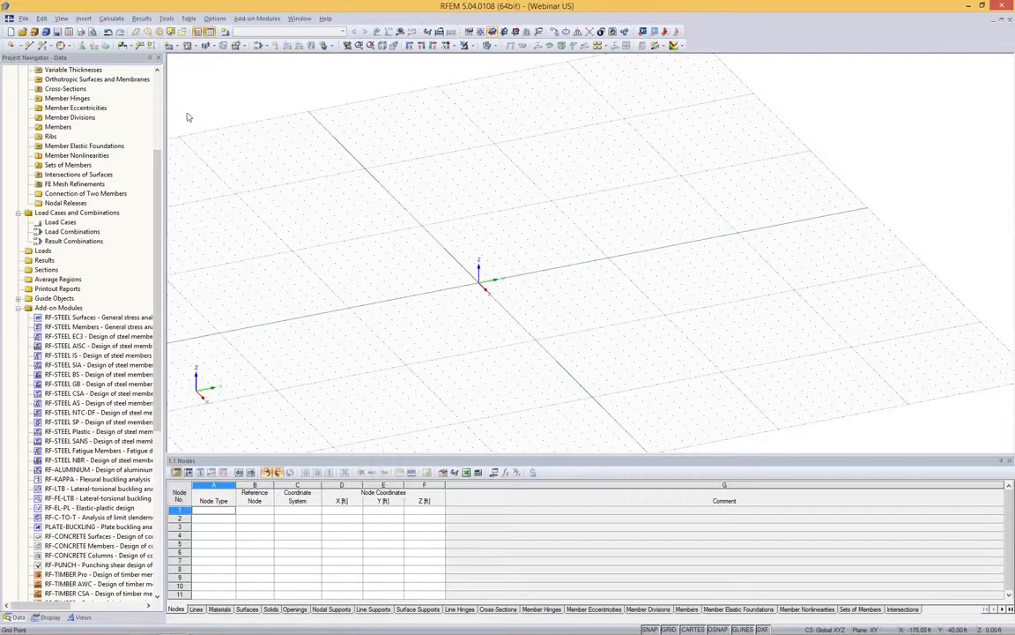
click(176, 47)
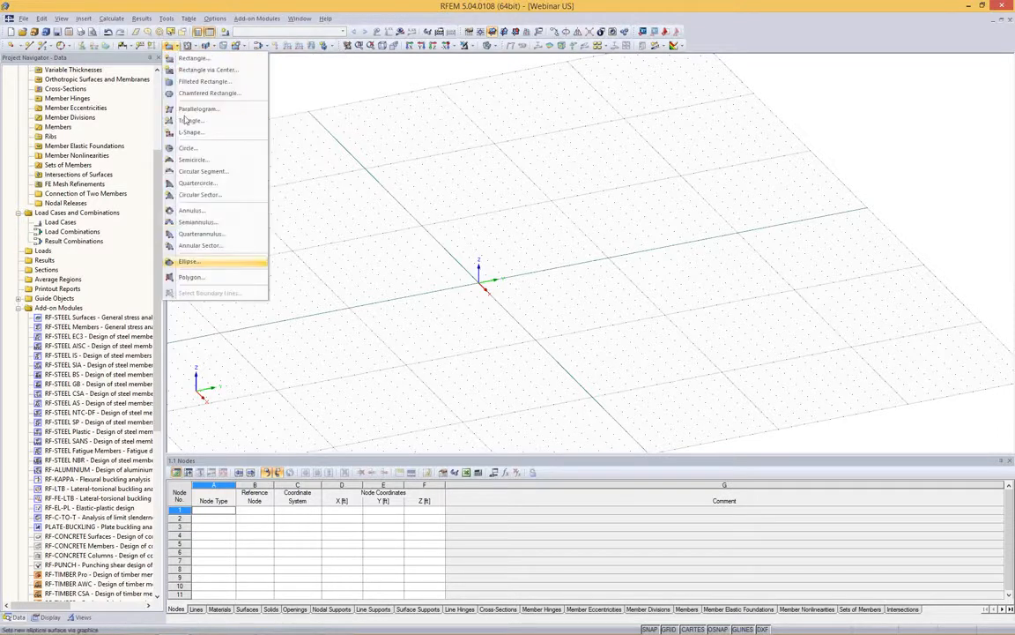
click(190, 58)
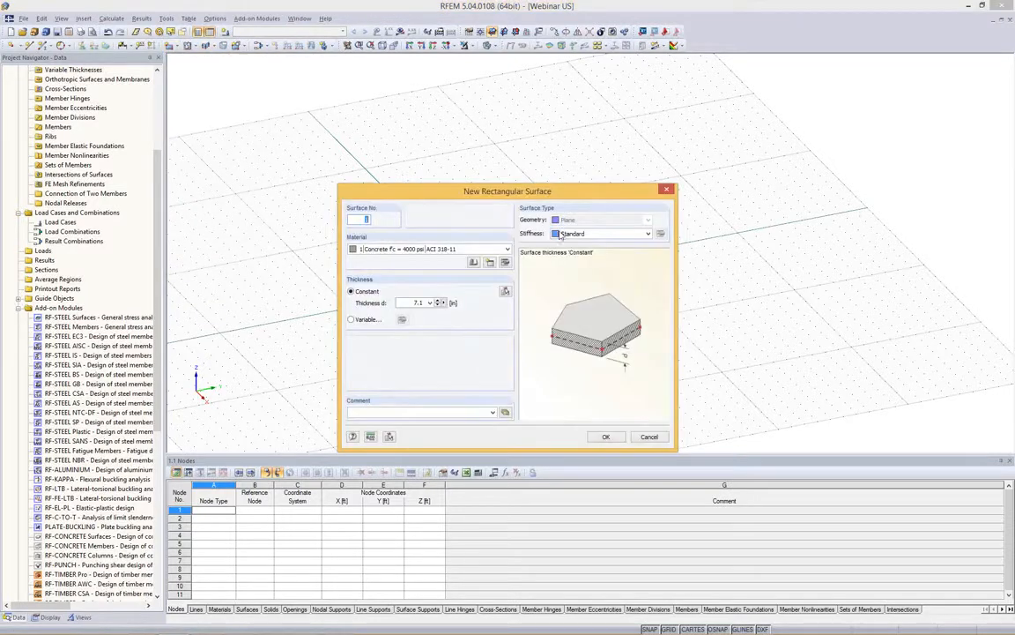
click(398, 304)
text(14)
Step: Review the material library's filters and new-material options, and assign Concrete f'c = 4000 psi per ACI 318-11 to the surface
click(471, 265)
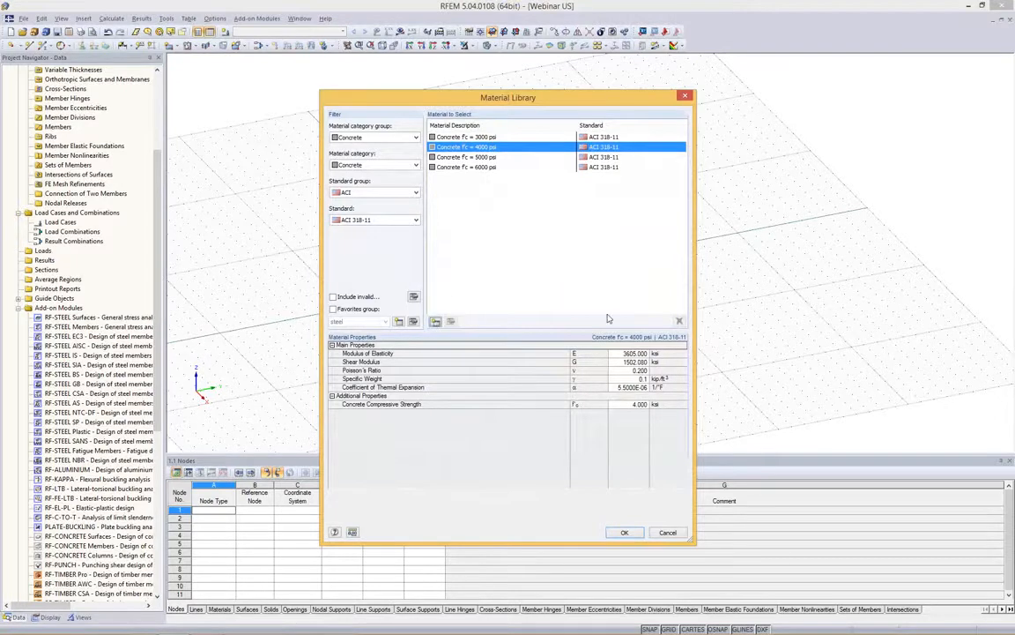
click(434, 320)
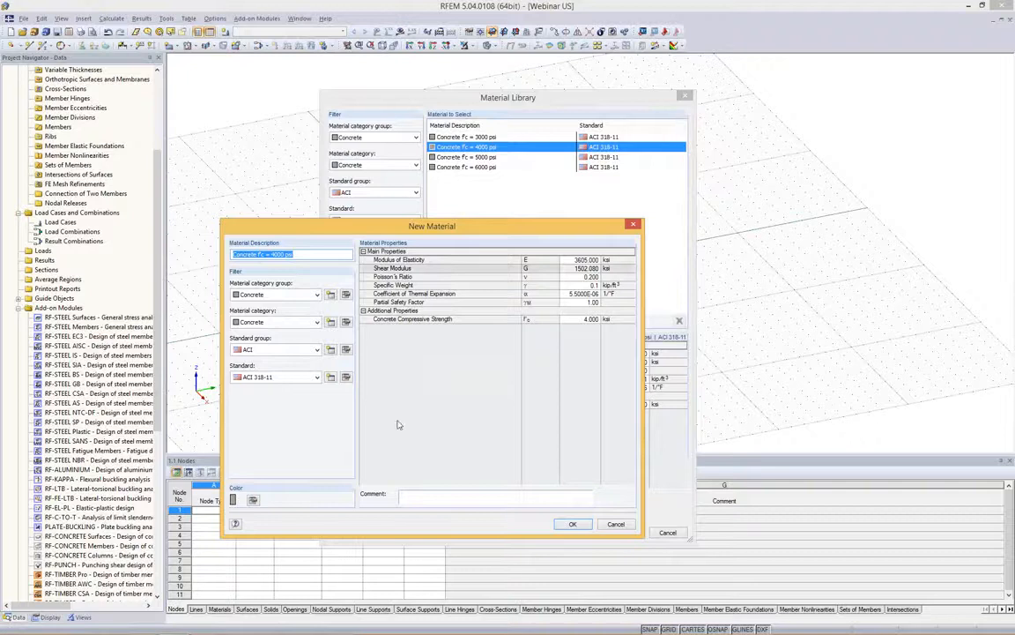
click(633, 226)
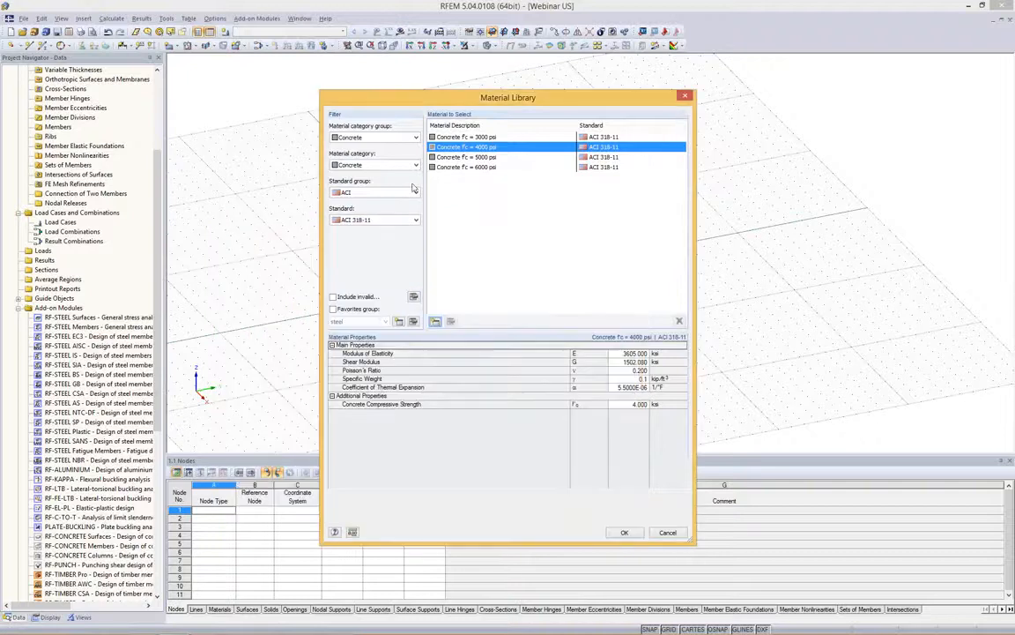
click(391, 138)
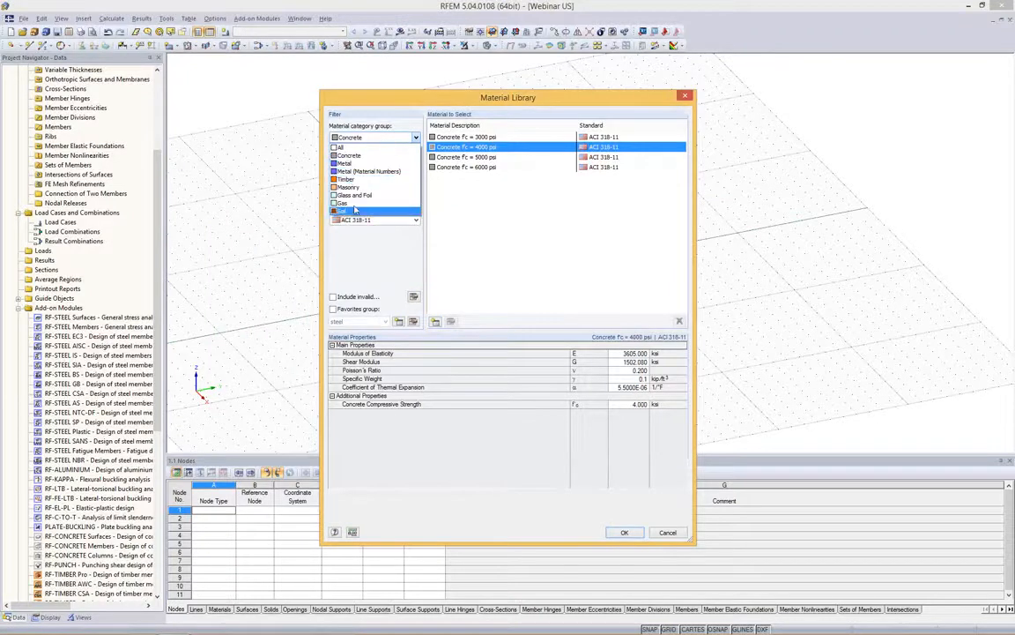
click(509, 213)
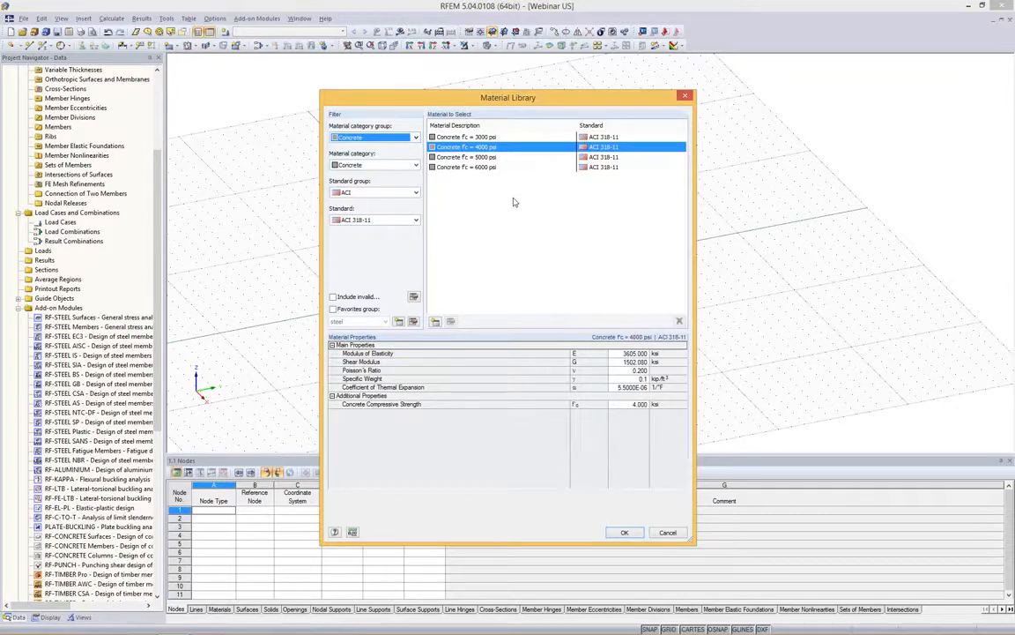
click(416, 193)
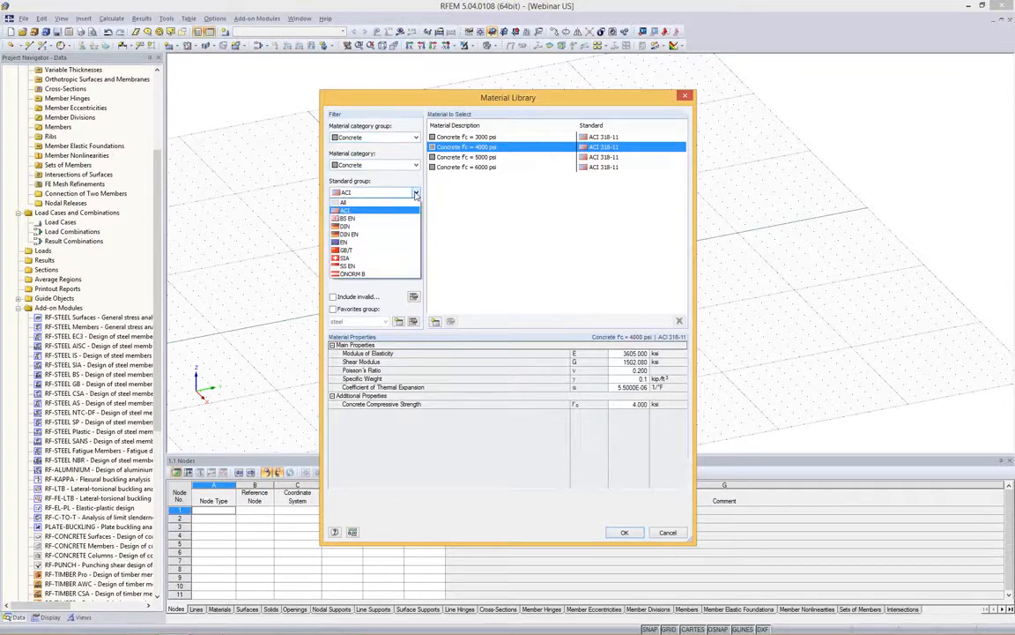
click(416, 194)
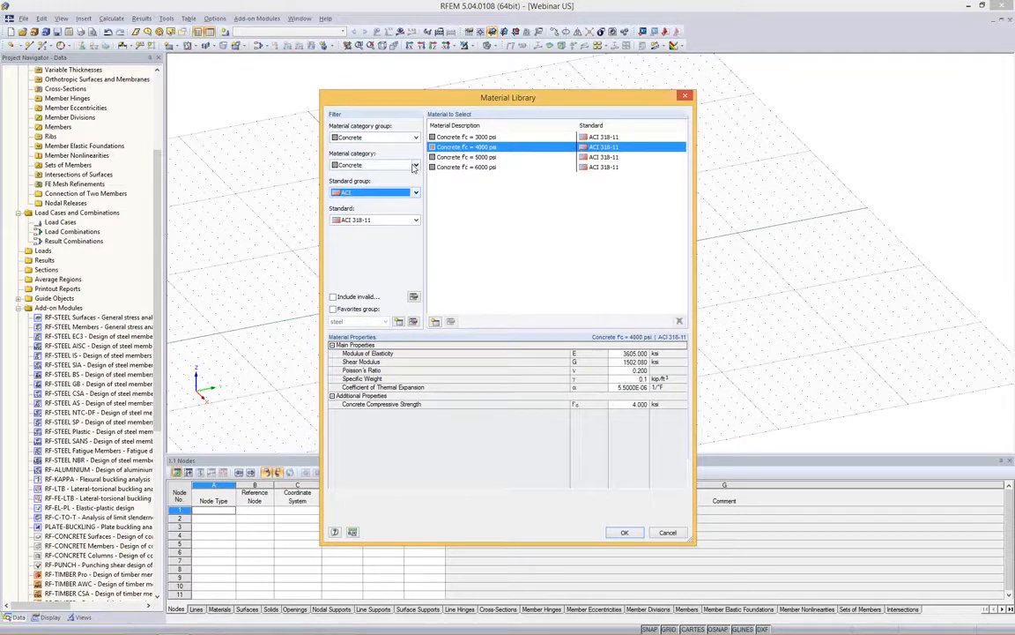
click(416, 220)
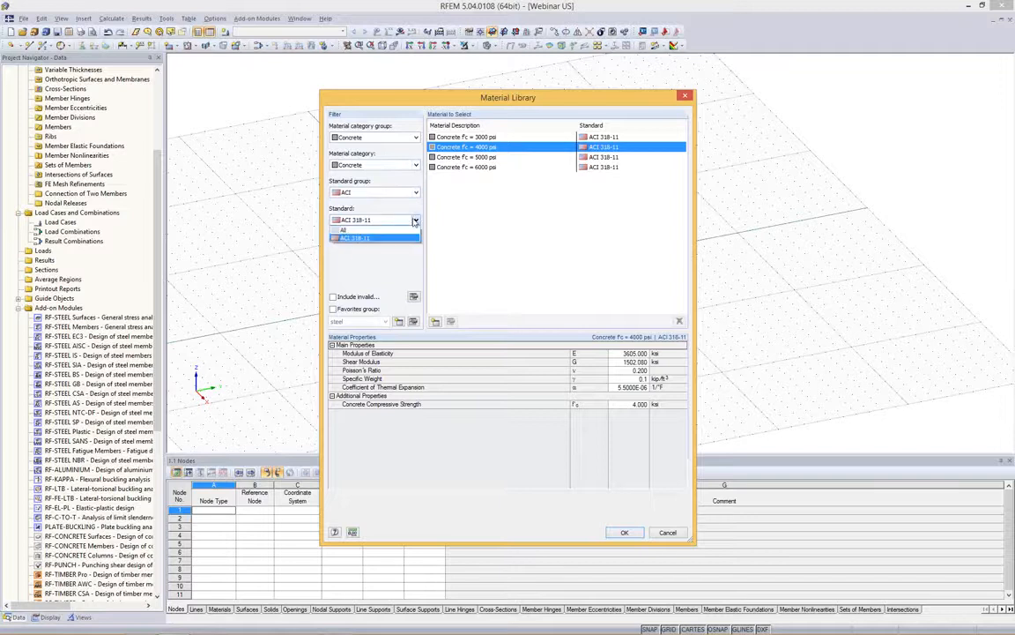
click(417, 220)
click(403, 192)
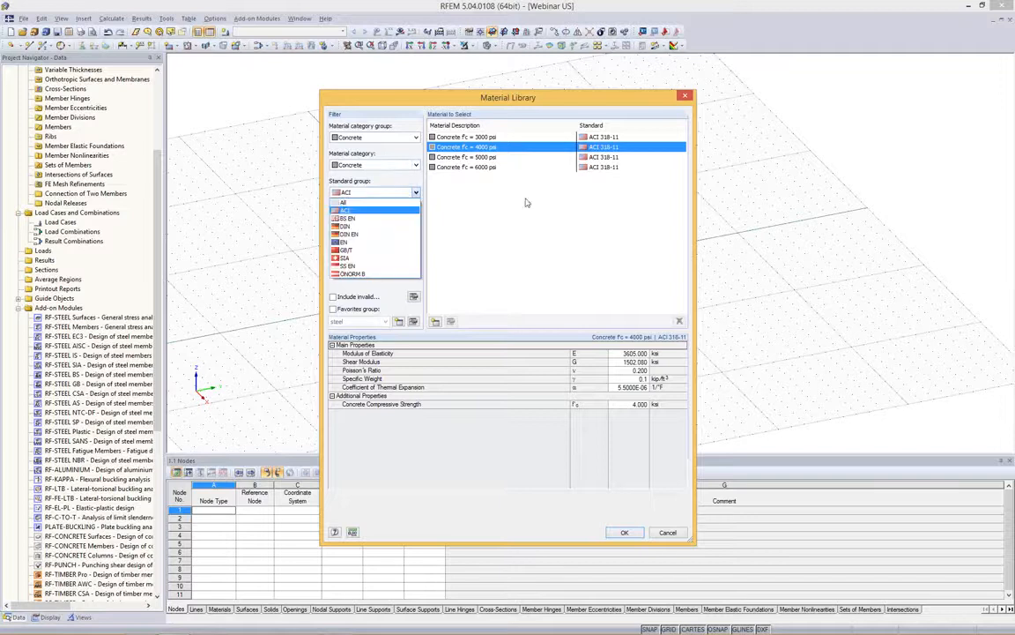
click(546, 266)
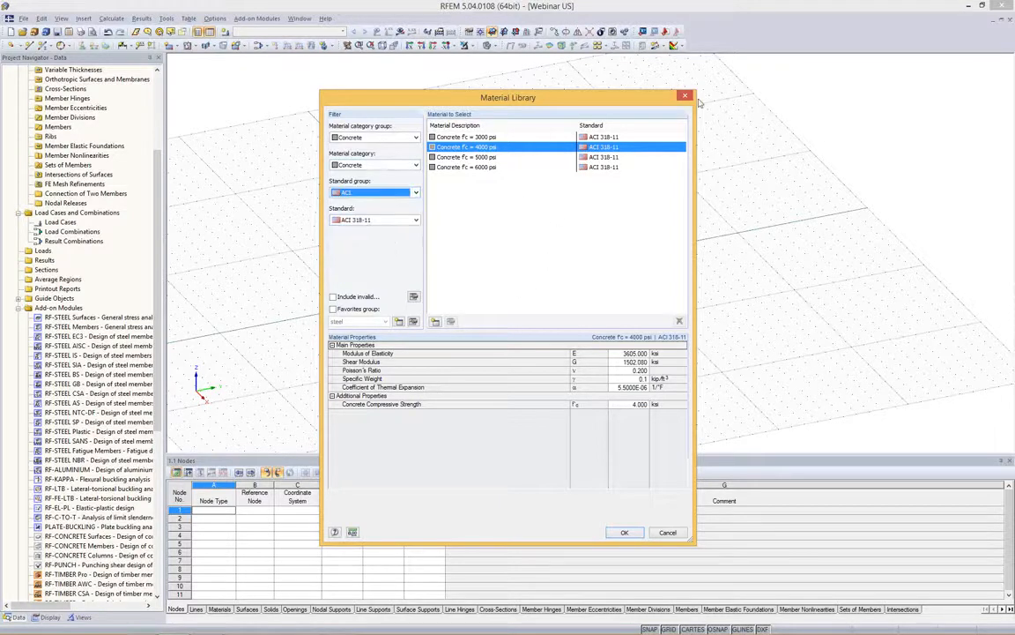
click(624, 531)
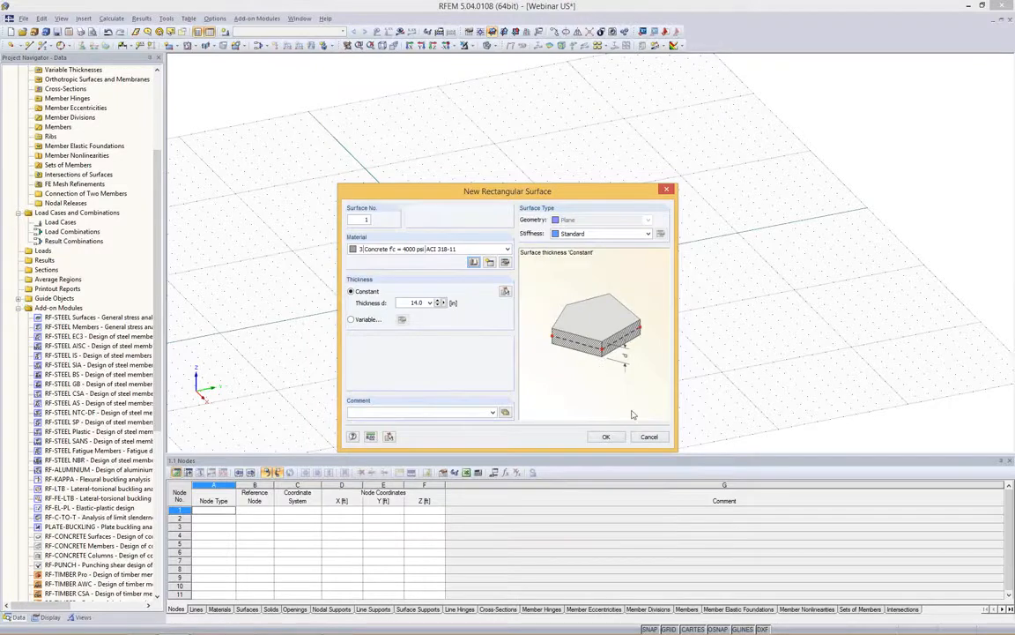
Step: Place the rectangular surface on the XY plane from the origin to X 20 ft, Y 20 ft
click(605, 436)
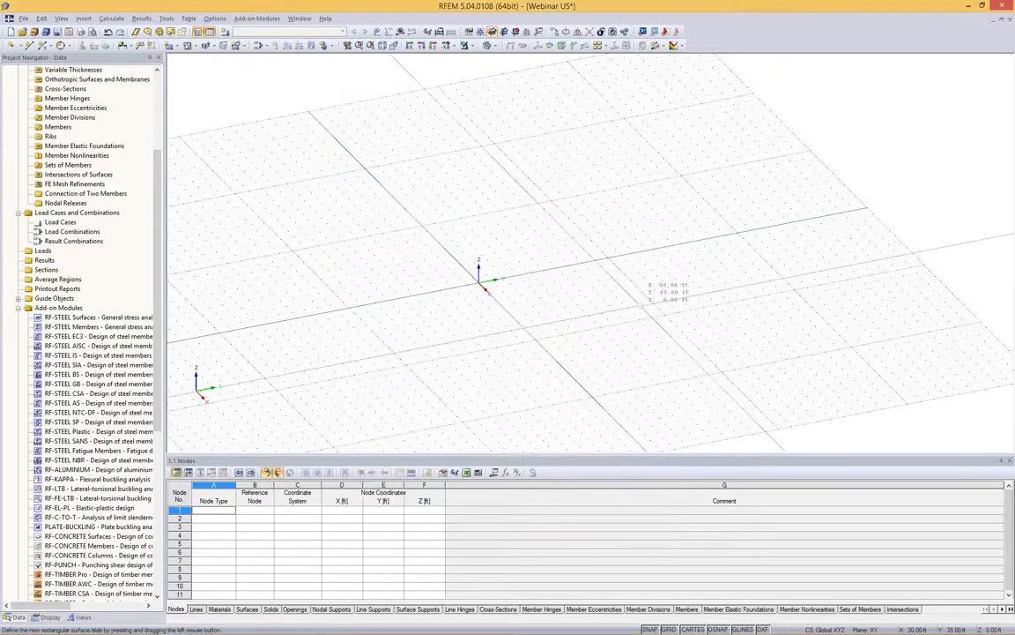
ctrl+middle_drag(640, 305, 562, 308)
click(478, 283)
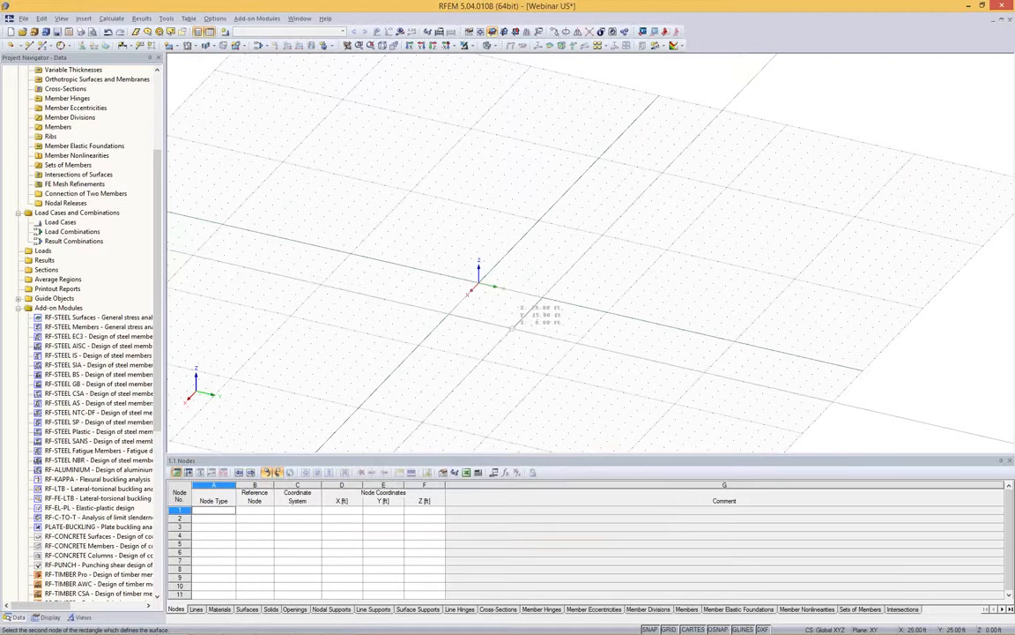
click(504, 318)
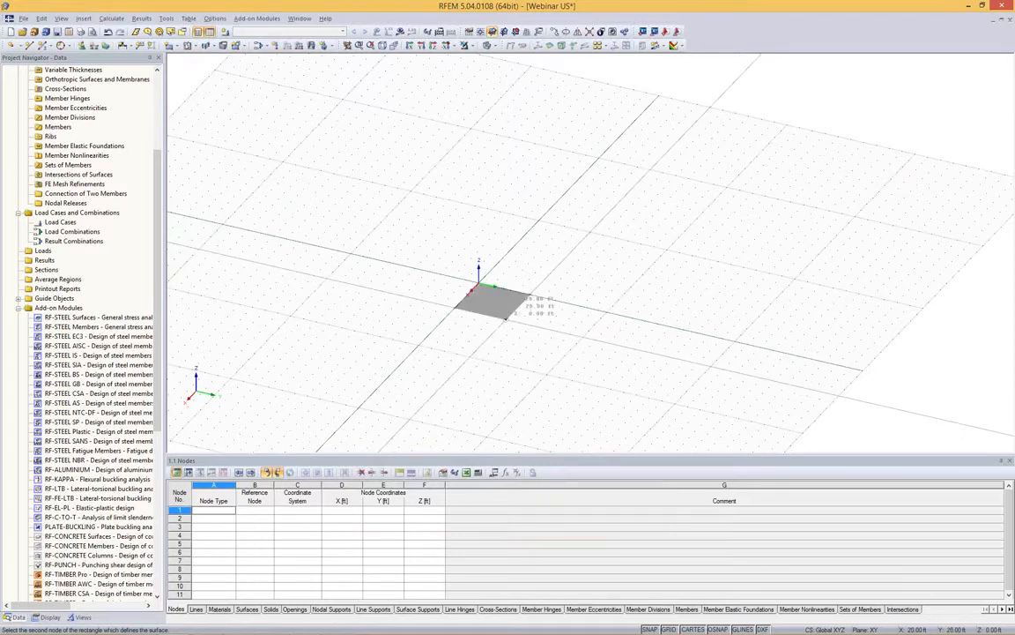
Step: Copy the slab panel twice at 20 ft spacing in X, and the original panel twice at 20 ft spacing in Y
scroll(519, 303, up, 3)
scroll(520, 303, down, 5)
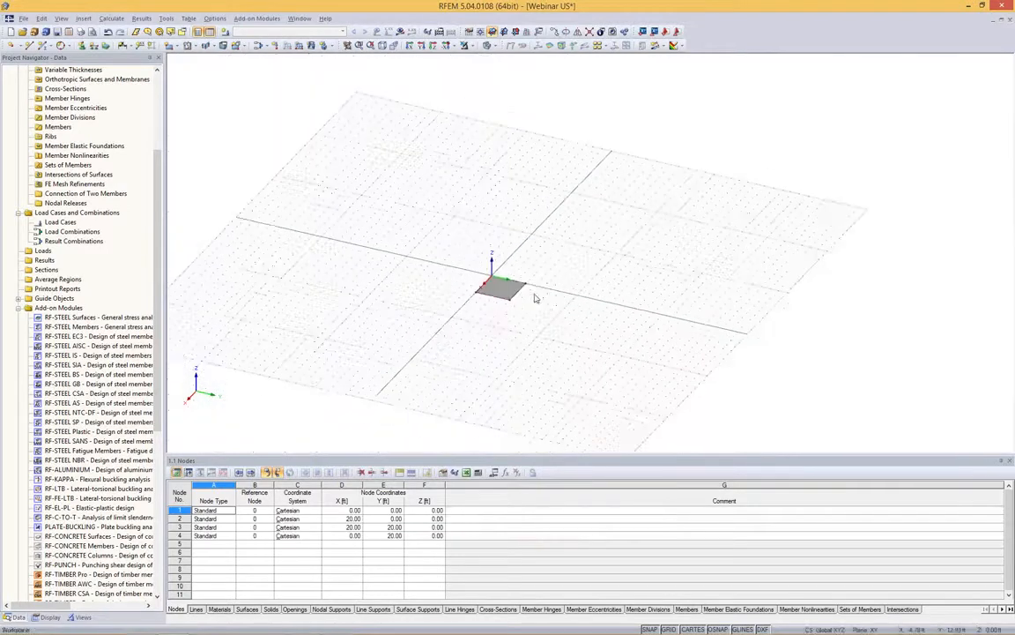
scroll(521, 298, up, 4)
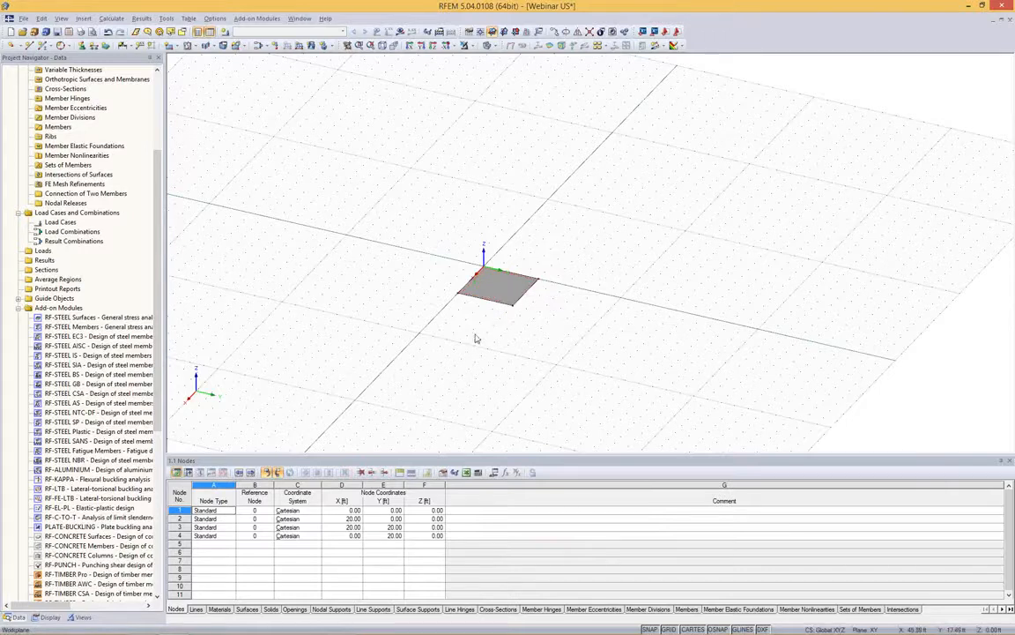
click(483, 289)
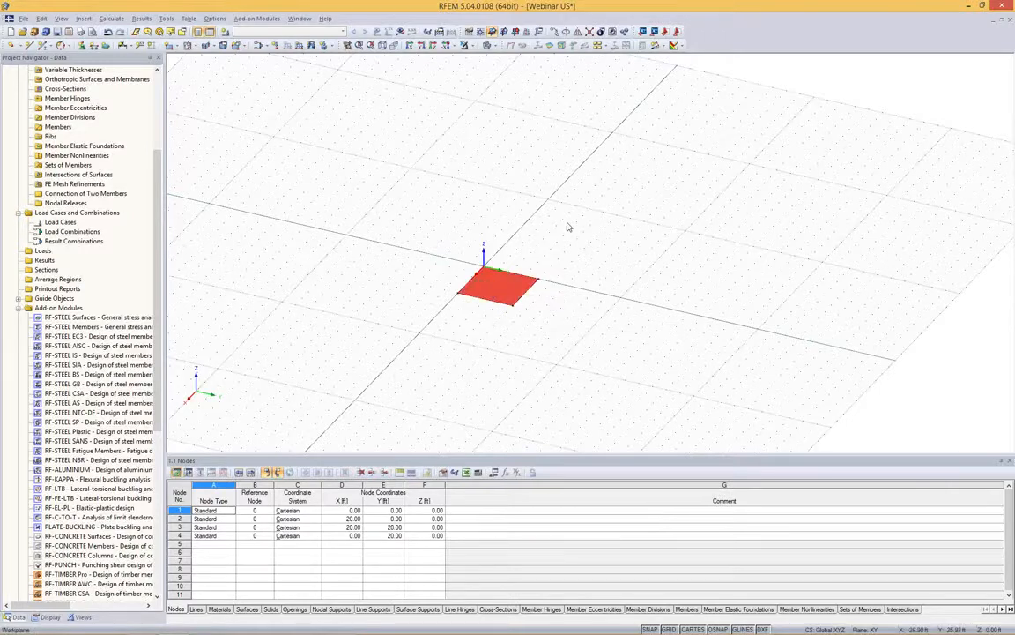
click(554, 32)
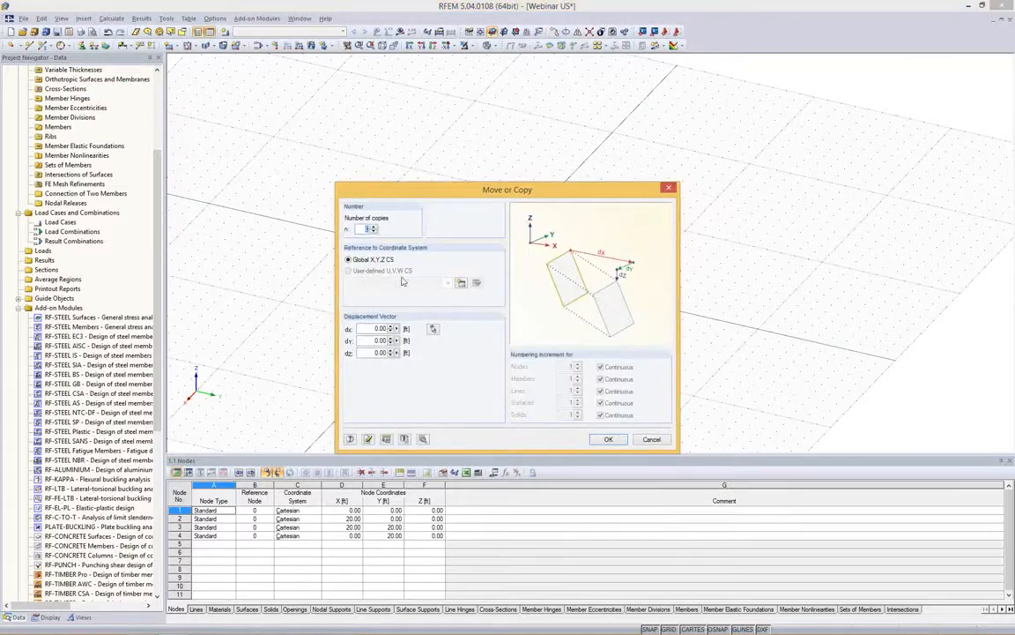
text(2)
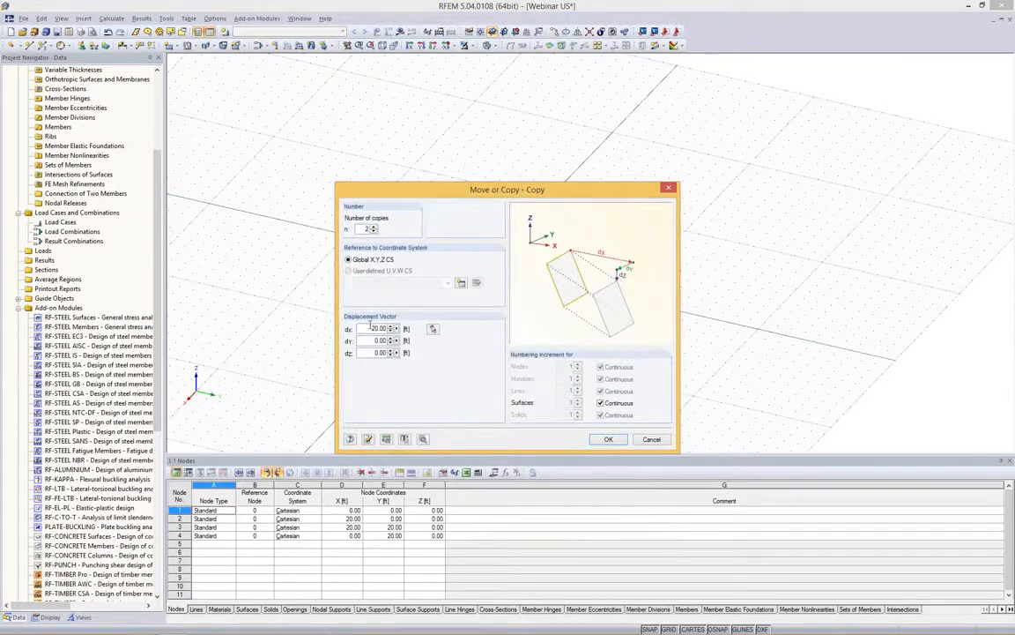
key(Return)
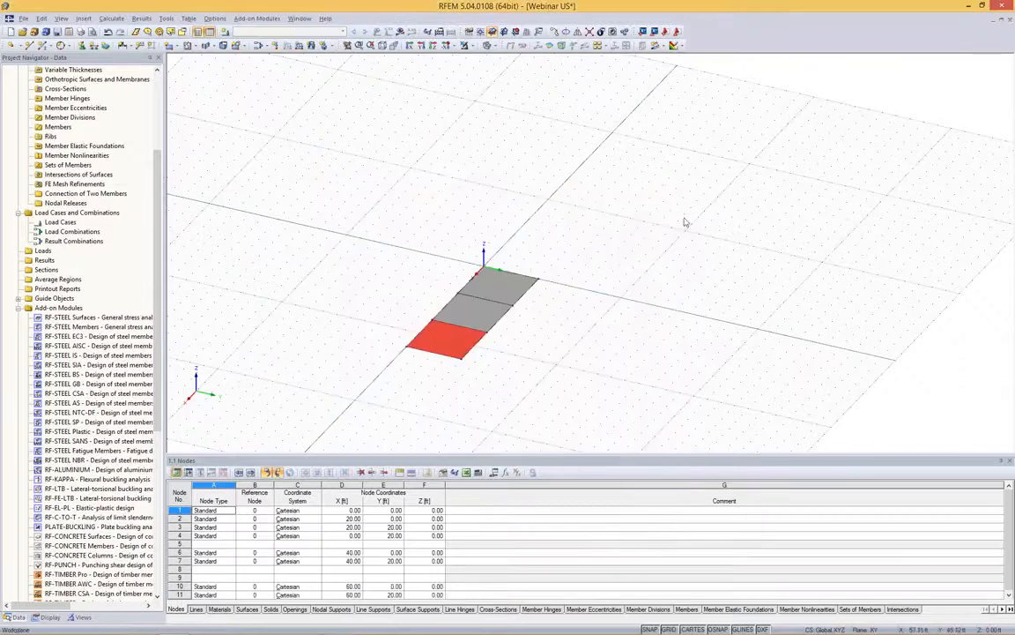
click(555, 32)
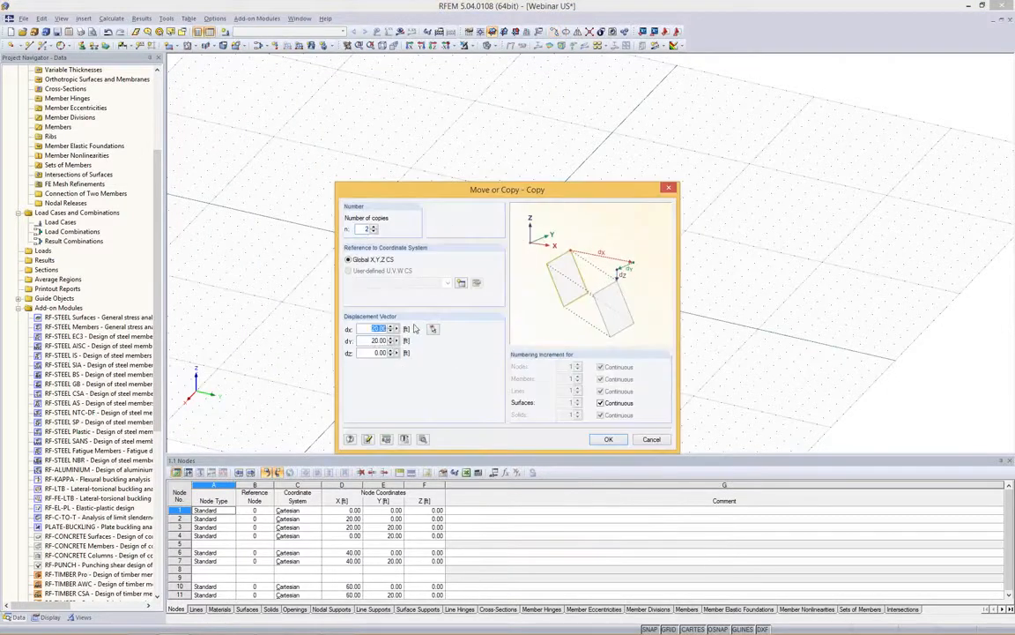
key(Return)
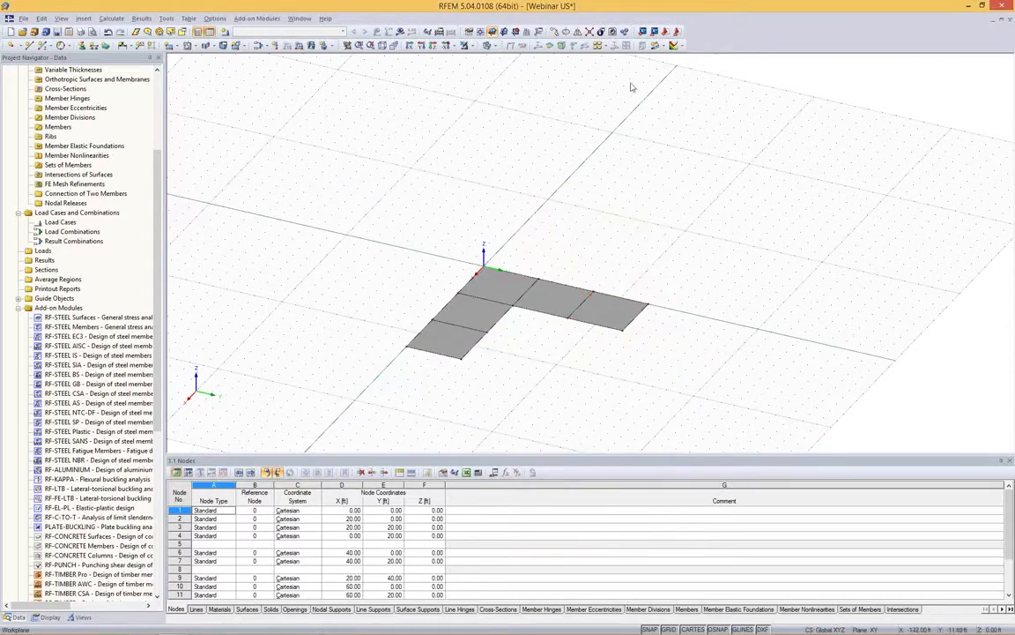
Step: Round the inner corner between the slab's two legs with a 20 ft radius, cutting the lines and deleting the corner
scroll(499, 296, up, 2)
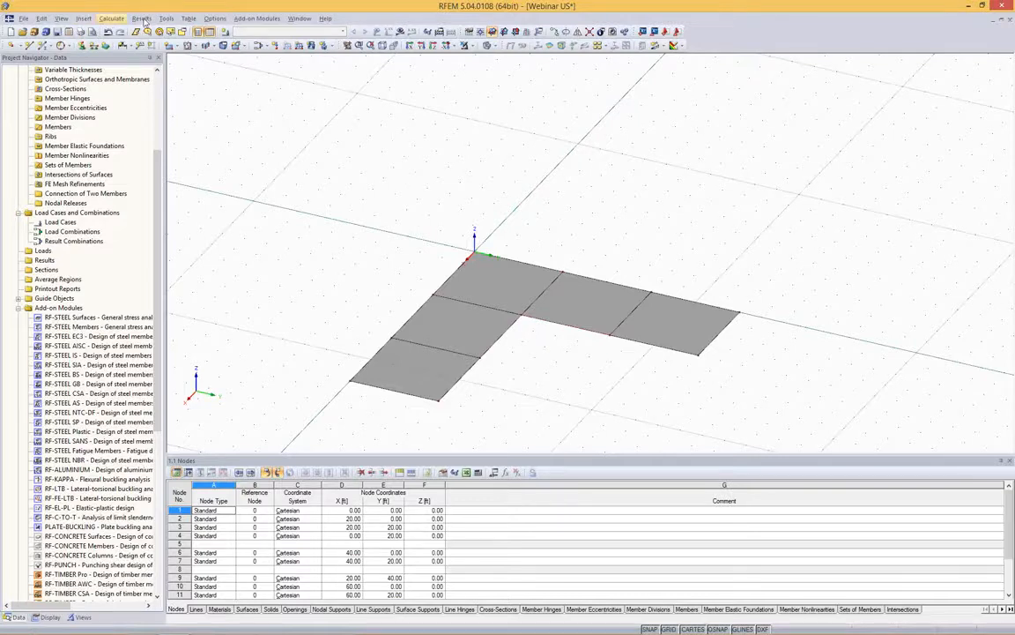
click(166, 19)
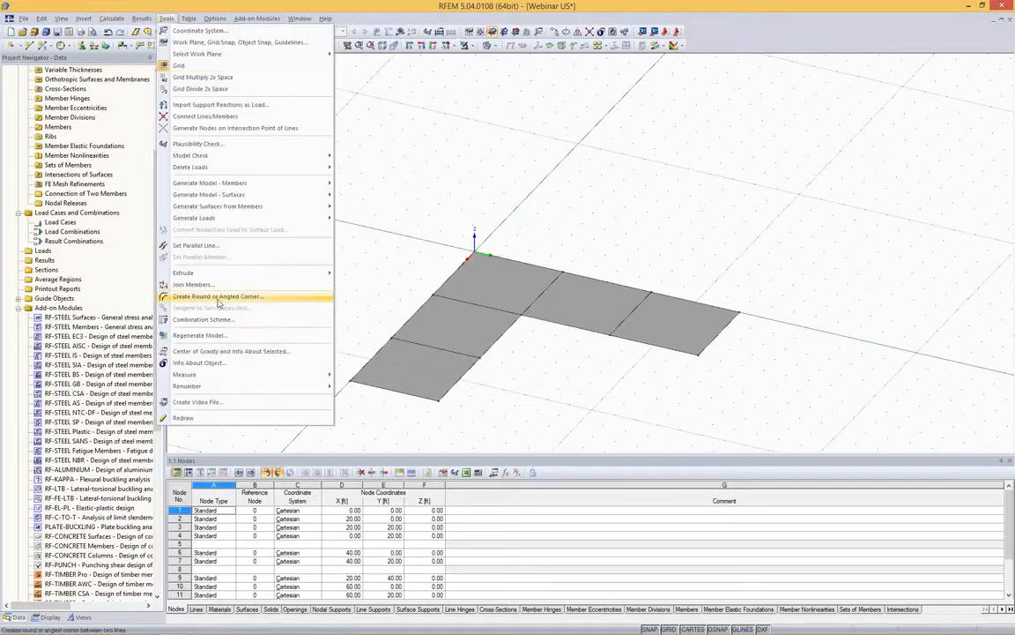
click(227, 297)
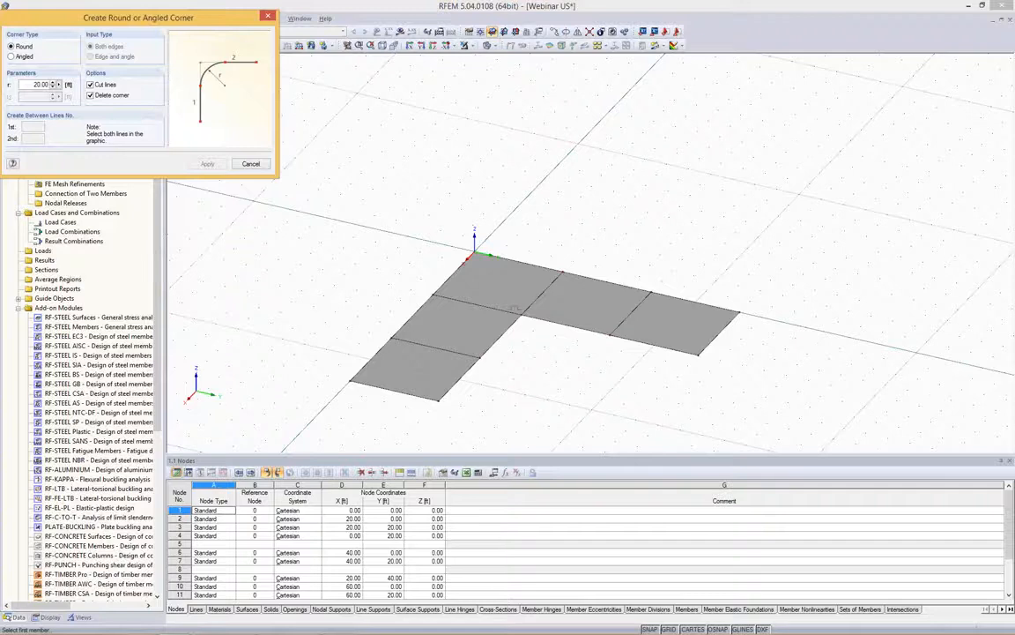
click(511, 329)
click(541, 325)
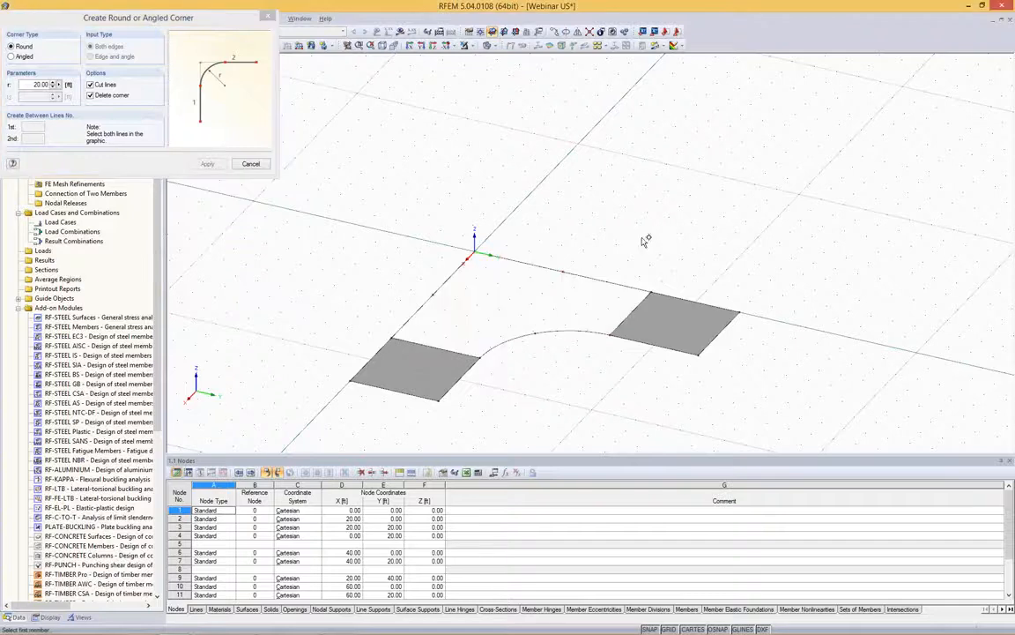
right_click(640, 237)
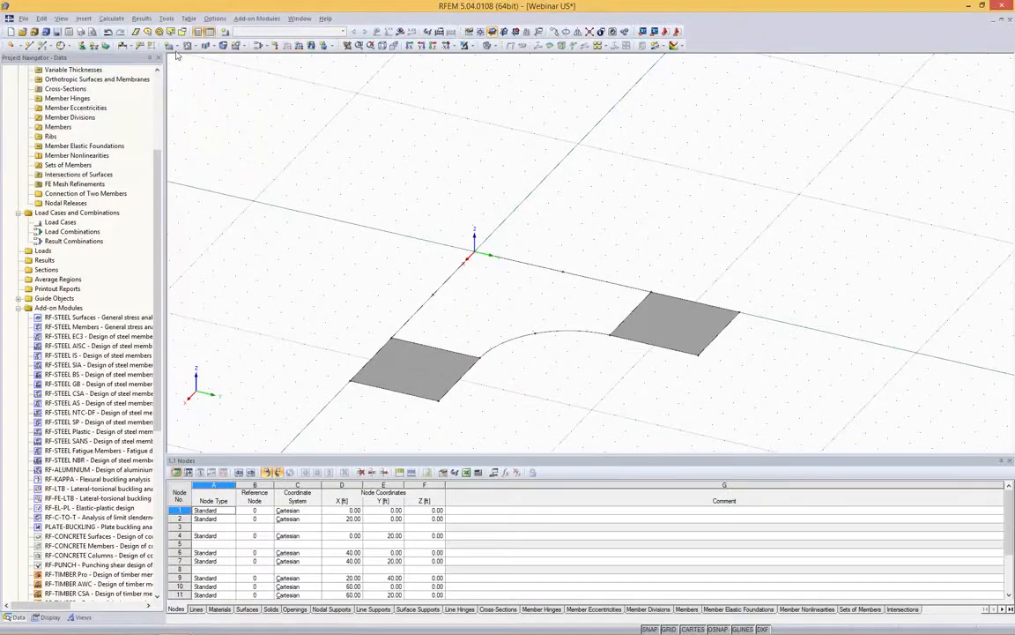
Step: Fill the open corner region with a 14 in thick Concrete f'c = 4000 psi surface bounded by its surrounding lines and the arc
click(177, 46)
click(218, 298)
drag(467, 199, 168, 198)
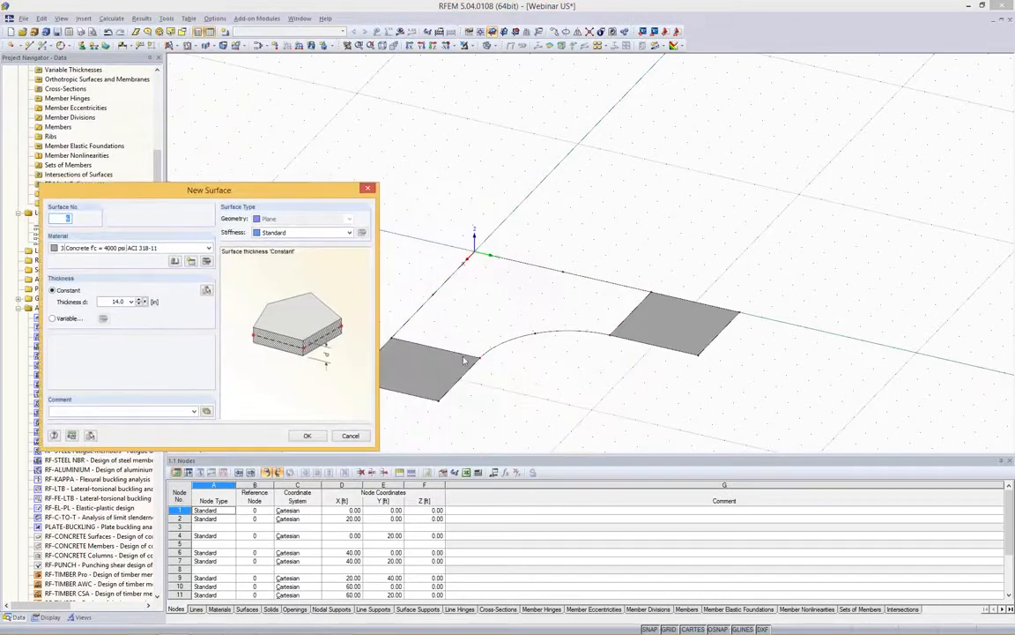
click(306, 436)
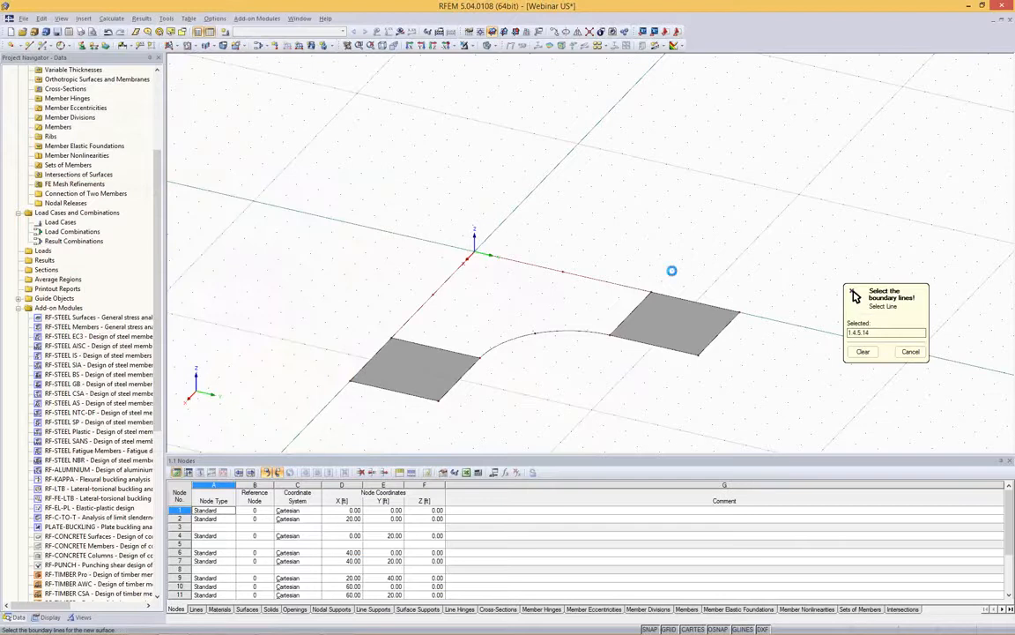
click(643, 299)
click(593, 331)
scroll(430, 289, up, 2)
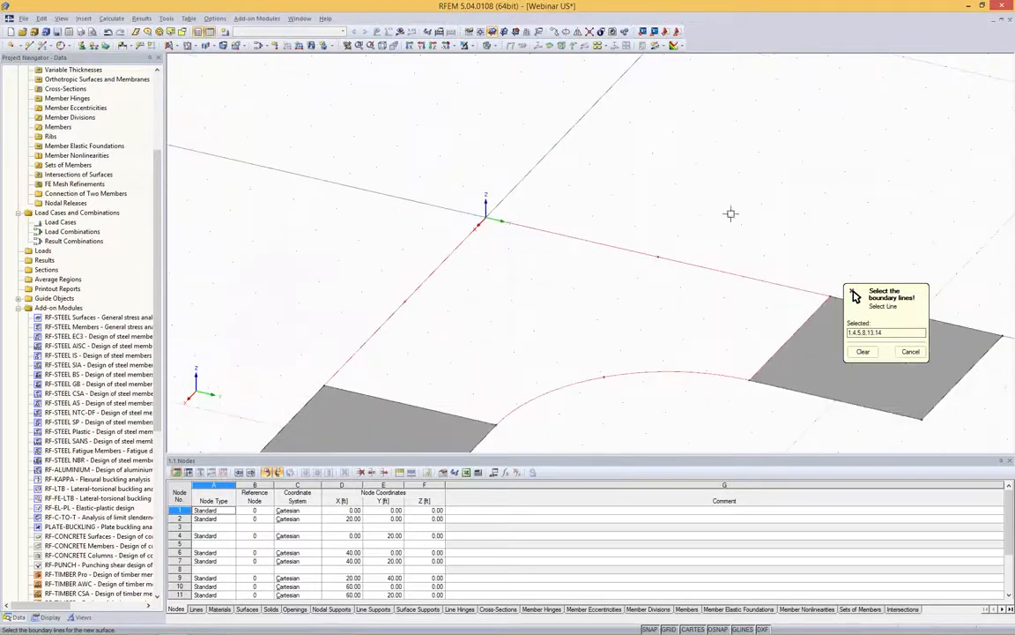
click(476, 413)
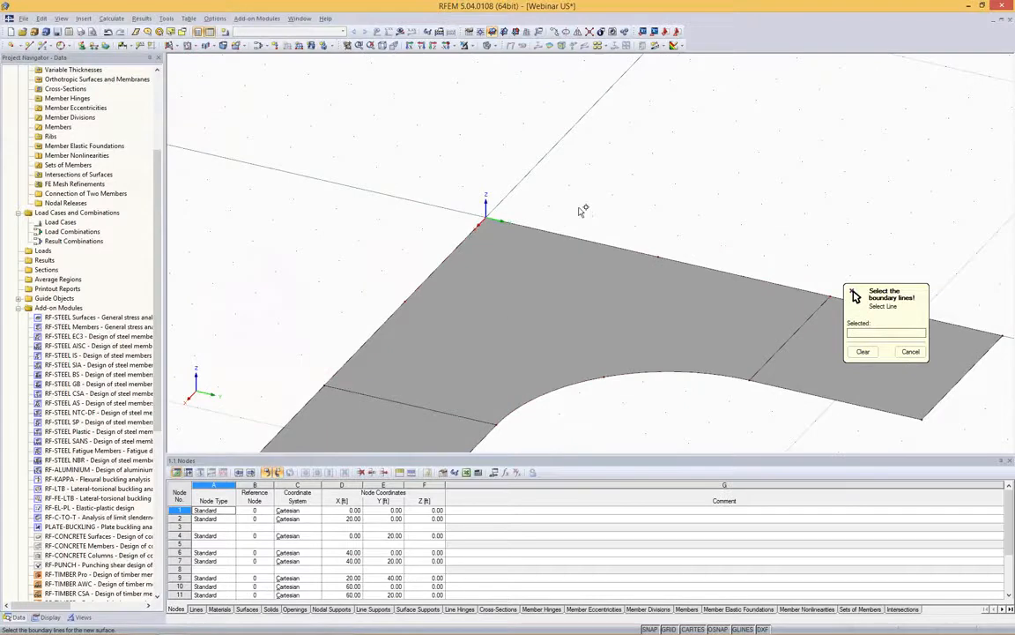
scroll(580, 209, down, 2)
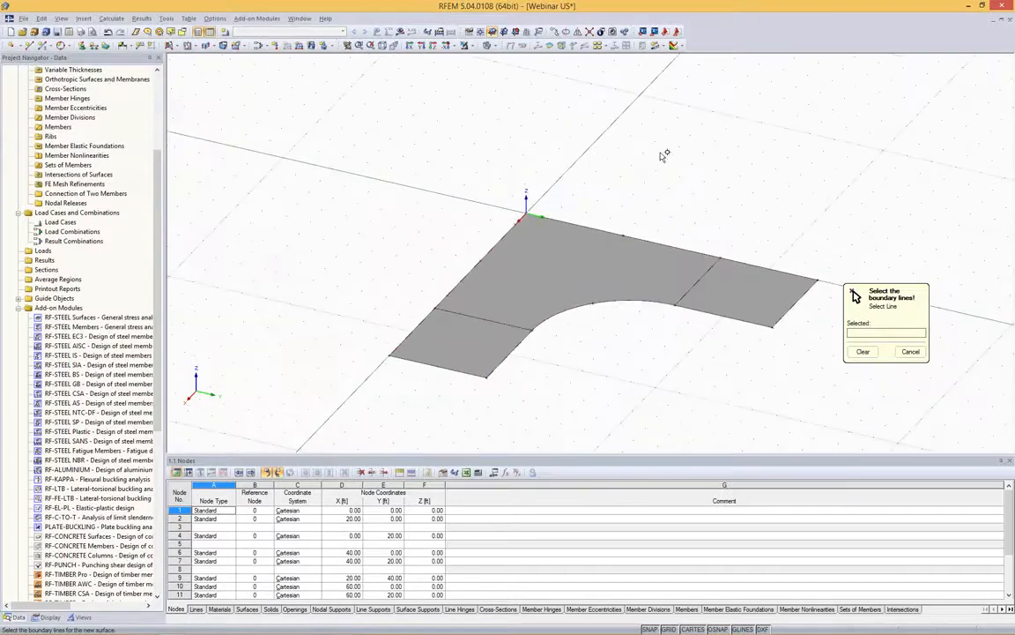
scroll(664, 155, down, 1)
key(Escape)
Step: Place a rectangular concrete wall surface on the YZ work plane from the origin to Y 20 ft, Z 10 ft
ctrl+middle_drag(753, 163, 694, 169)
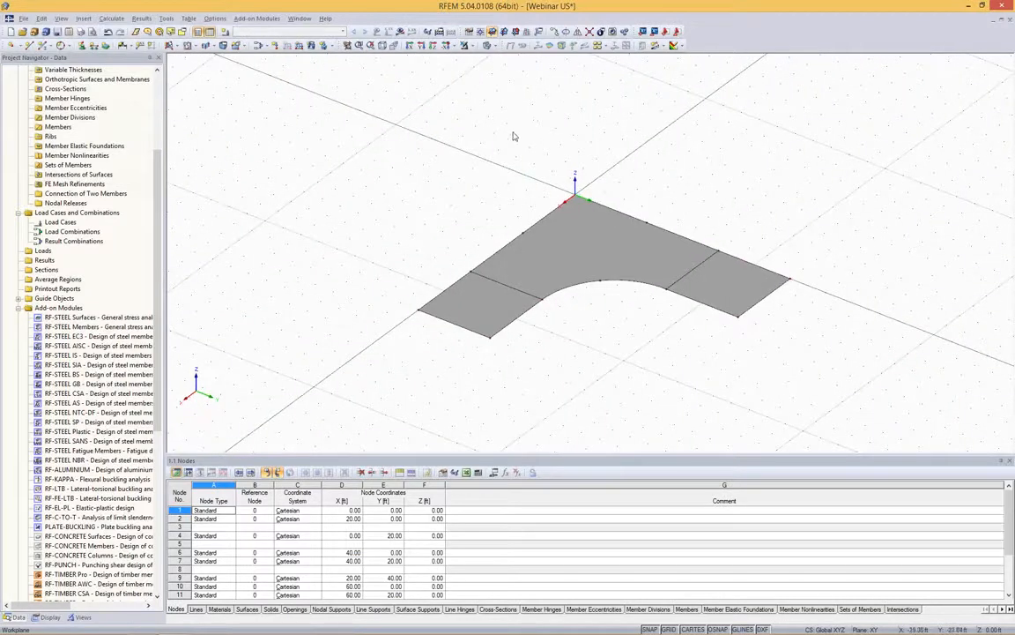
ctrl+middle_drag(577, 340, 594, 293)
ctrl+middle_drag(630, 335, 575, 346)
click(502, 33)
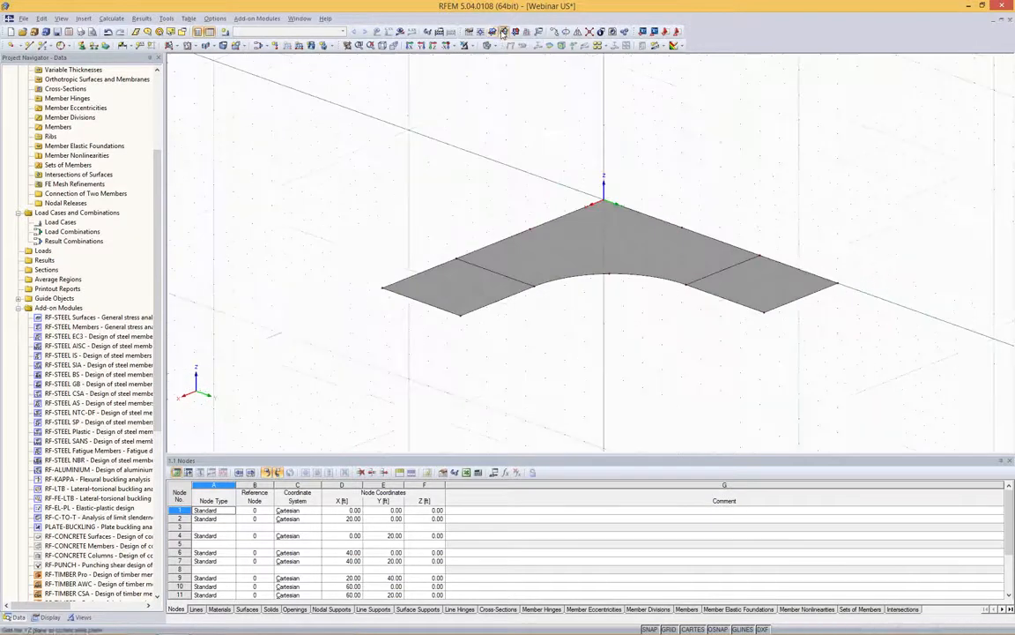
ctrl+middle_drag(732, 188, 793, 211)
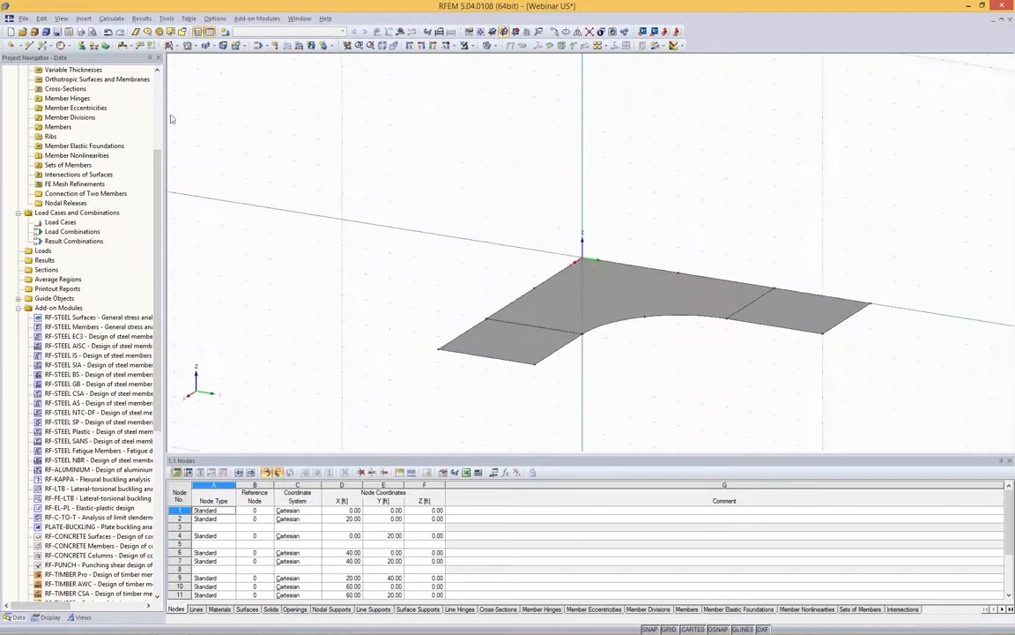
click(173, 45)
click(186, 70)
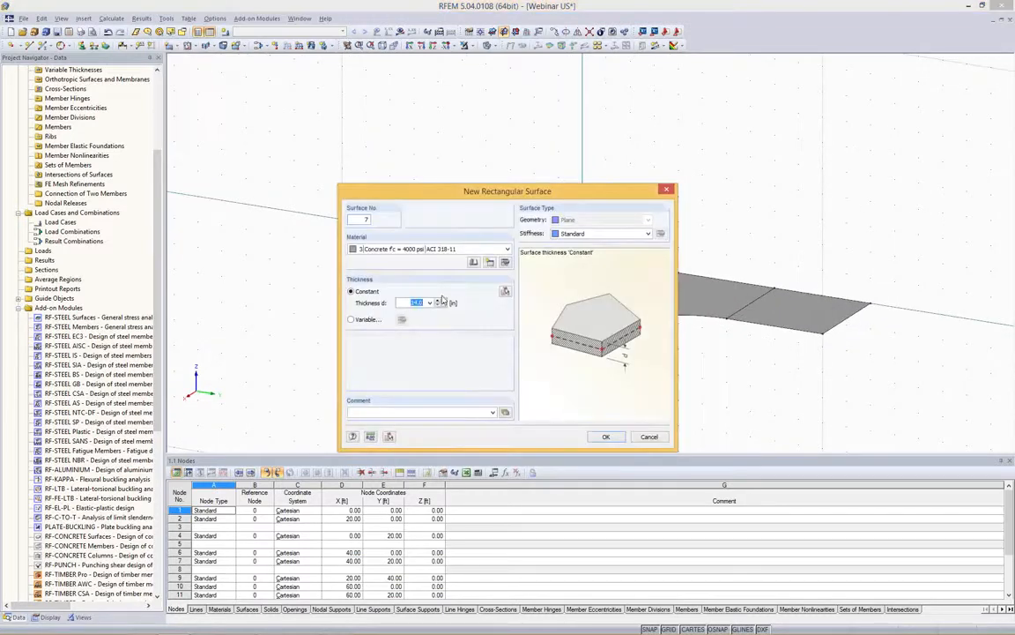
click(605, 437)
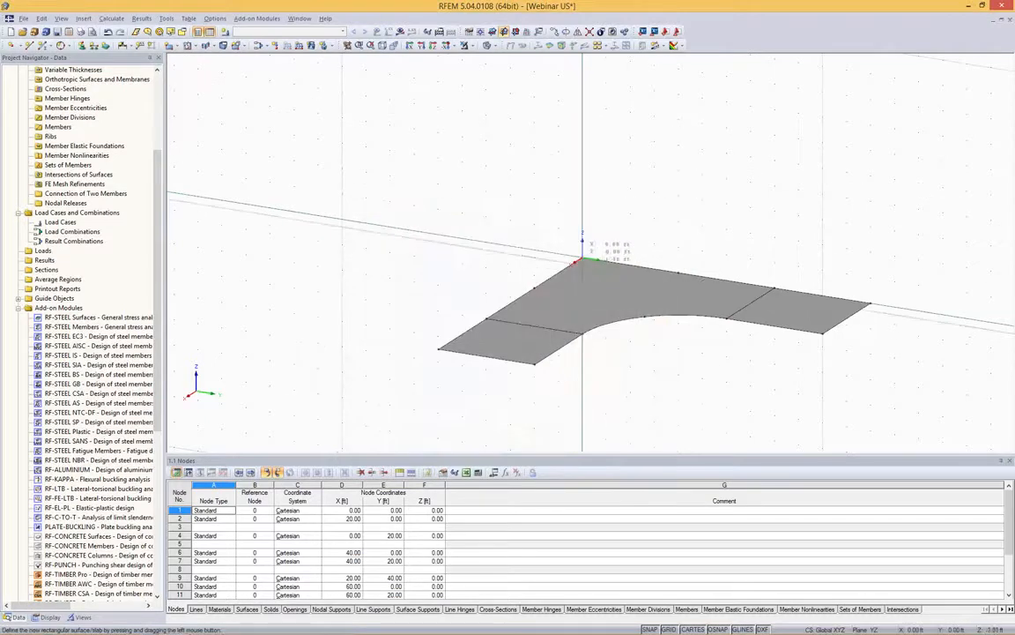
click(581, 260)
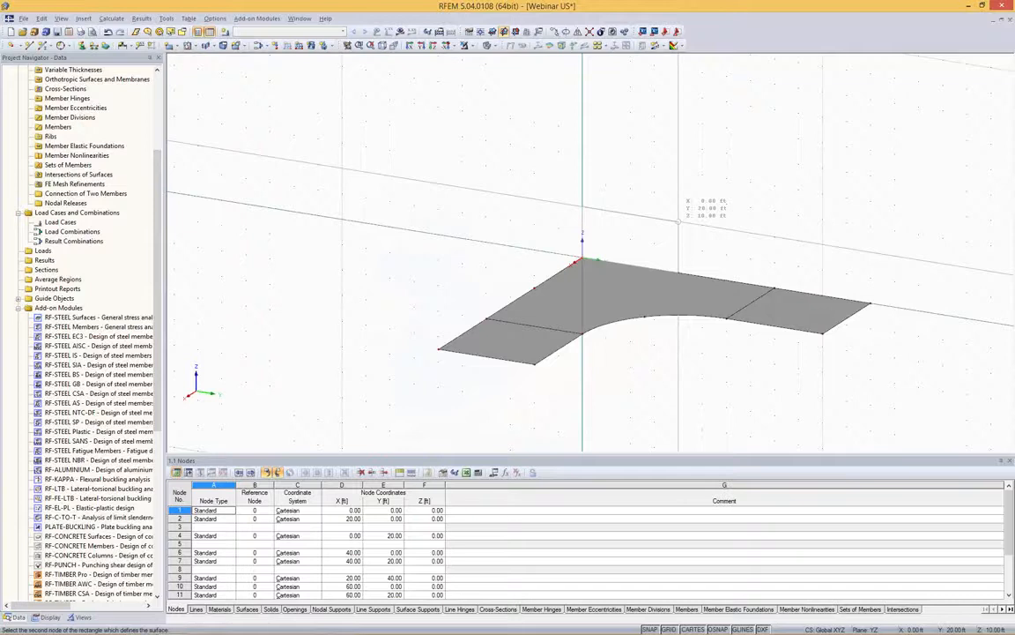
click(679, 220)
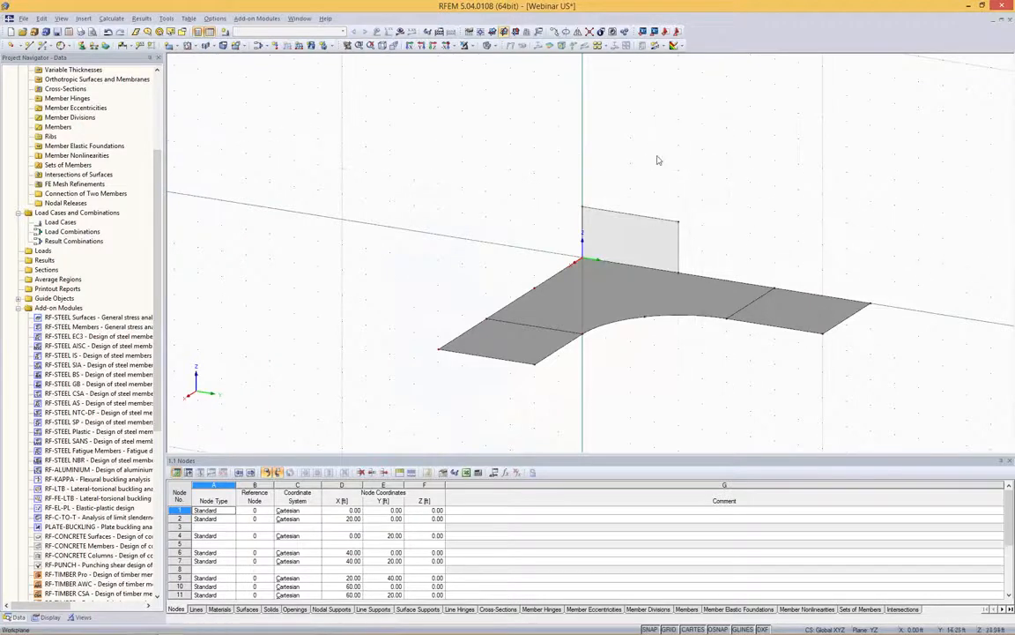
Step: Copy the 20 ft wall from the origin to the slab's far X end, aligned with the end edge
mouse_move(642, 159)
ctrl+middle_down()
mouse_move(551, 163)
mouse_move(646, 173)
ctrl+middle_up()
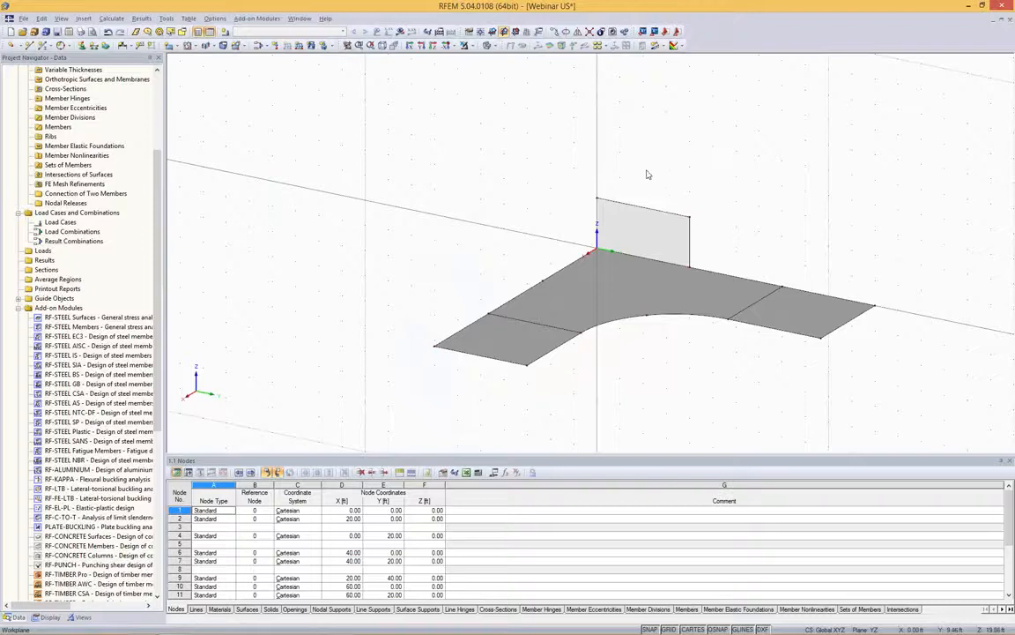
click(654, 229)
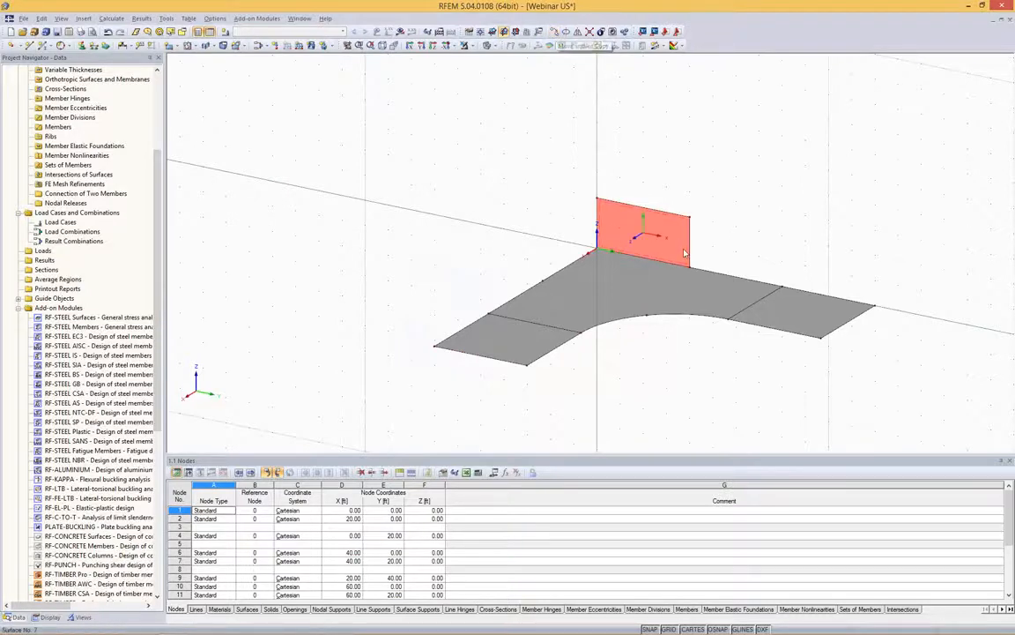
ctrl+drag(684, 251, 527, 365)
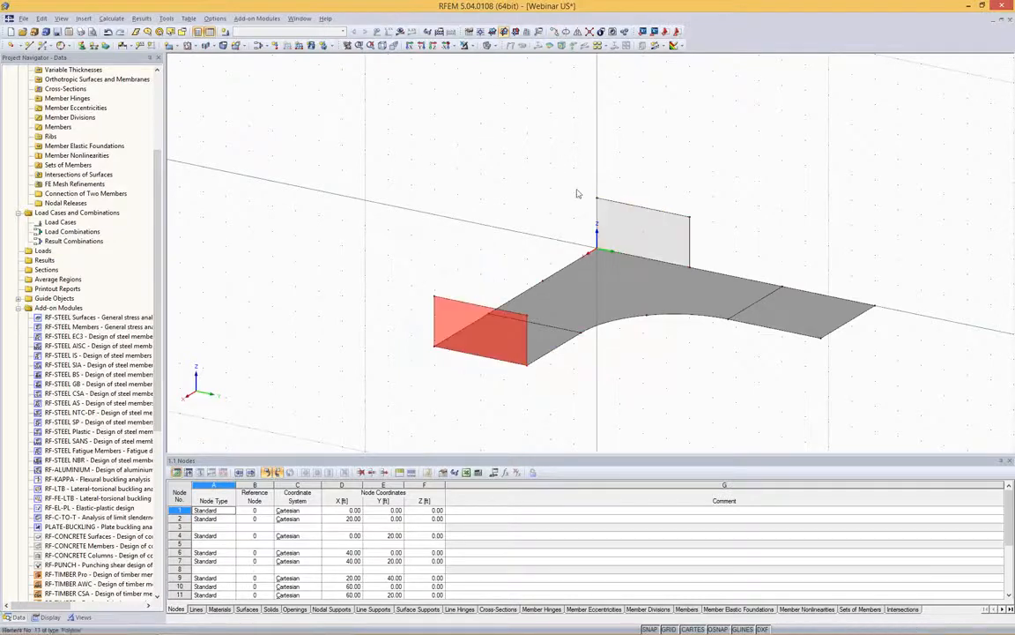
click(766, 194)
Step: Place a rectangular wall surface on the XZ work plane from the origin to X 10 ft, Z 10 ft
ctrl+middle_drag(766, 195, 529, 124)
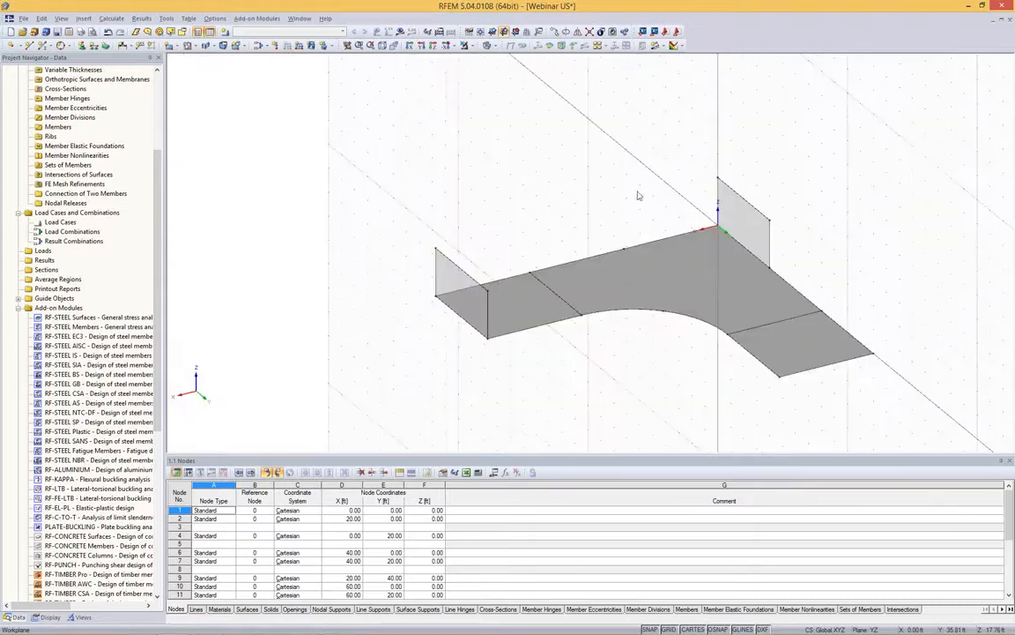
click(518, 34)
ctrl+middle_drag(879, 311, 905, 273)
click(154, 45)
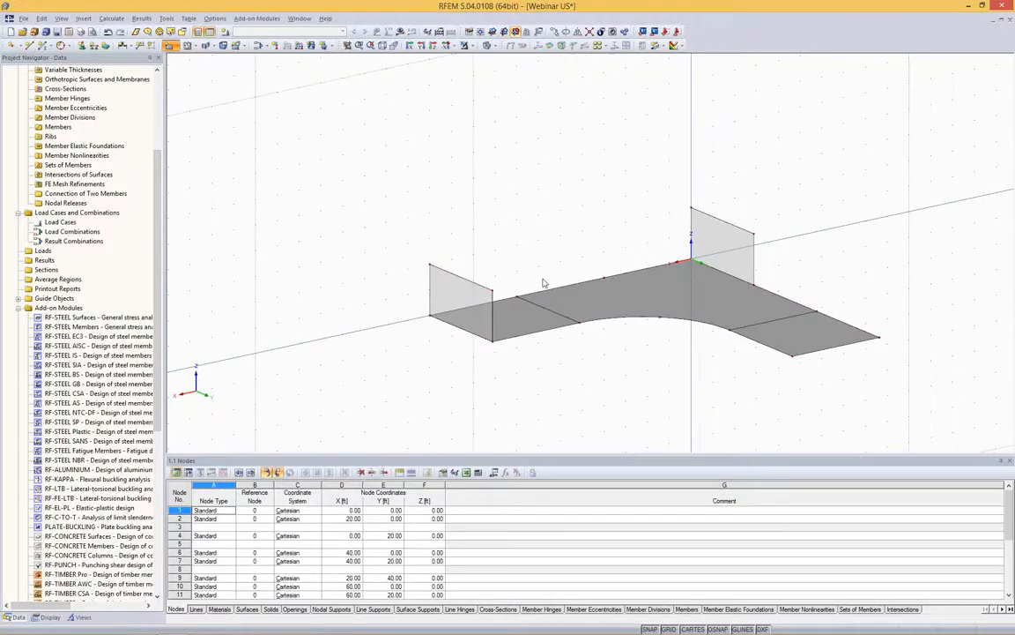
click(608, 437)
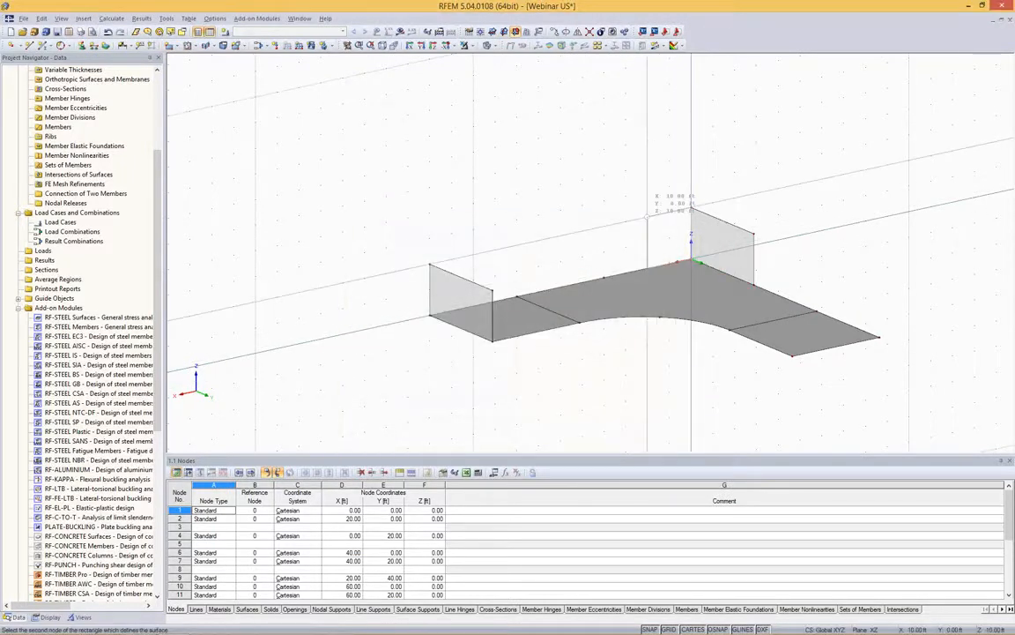
click(647, 216)
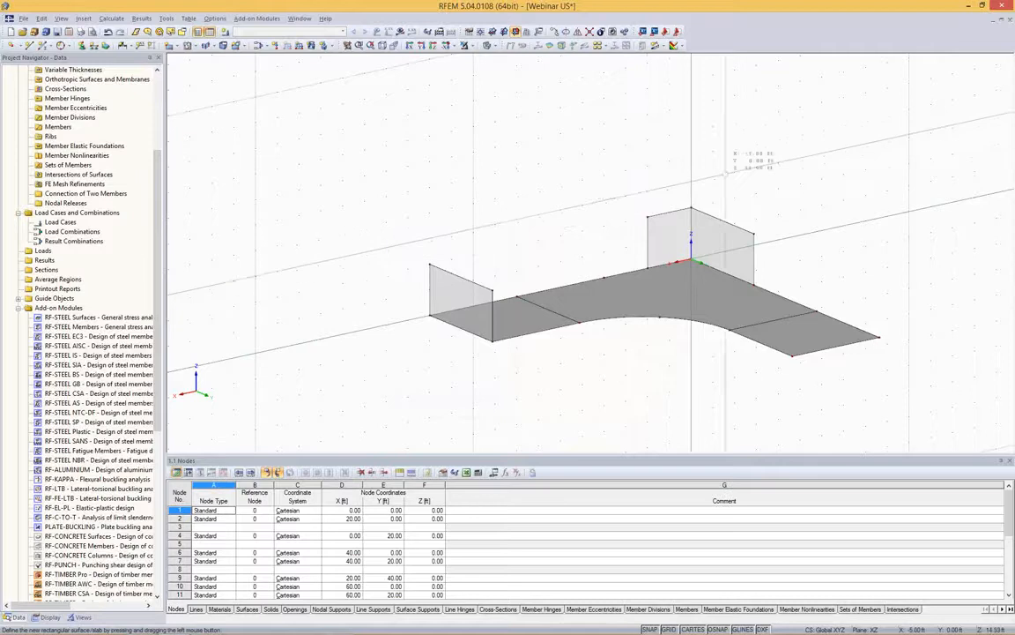
Step: Place a second XZ wall surface from the slab's far X corner to X 50 ft, Z 10 ft, and end the command
click(431, 315)
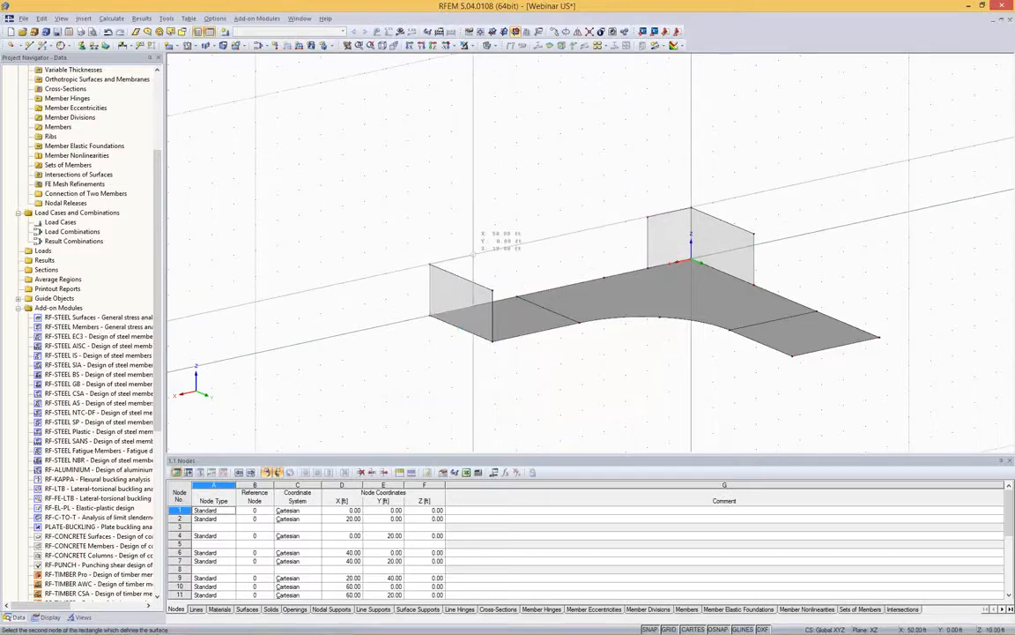
click(473, 255)
right_click(568, 152)
ctrl+middle_drag(569, 153, 379, 233)
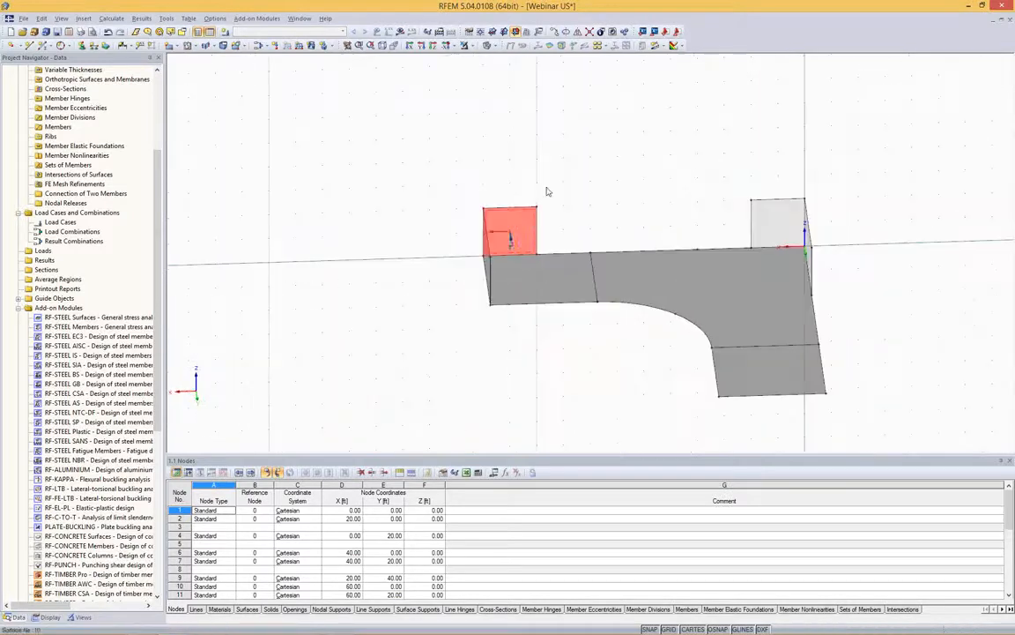
ctrl+middle_drag(552, 163, 669, 154)
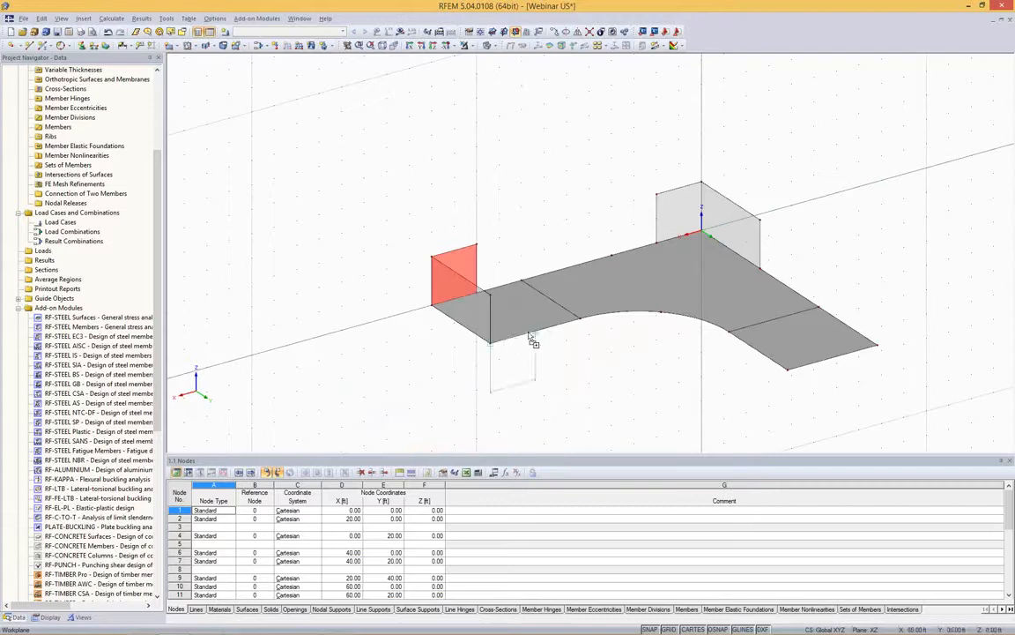
drag(532, 339, 565, 231)
key(Delete)
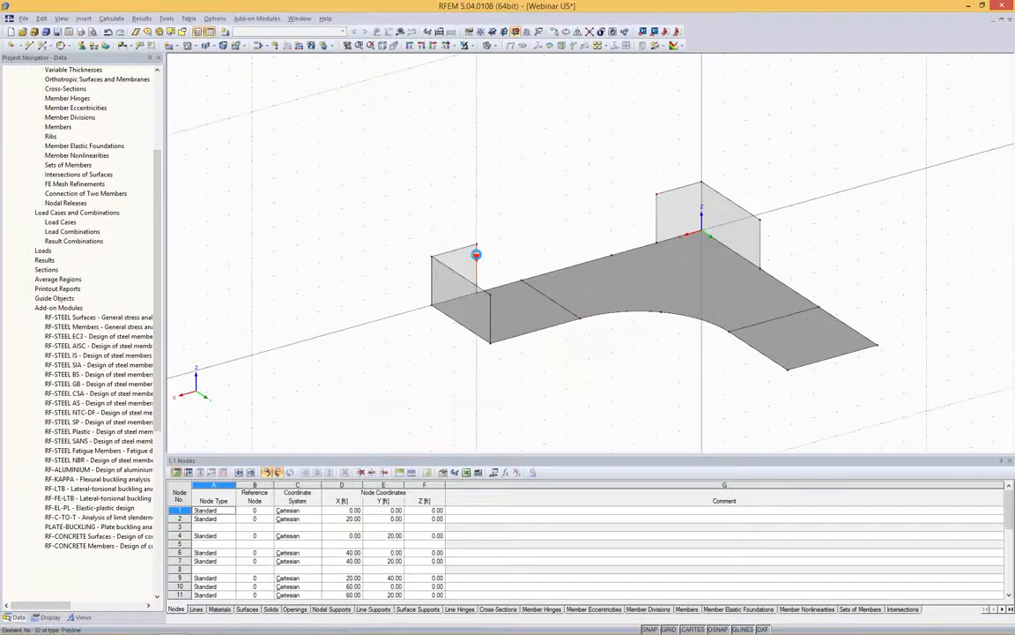
Step: Copy the 10 ft long wall at the slab's far X end across the slab to the opposite long edge, starting at the corner
click(439, 303)
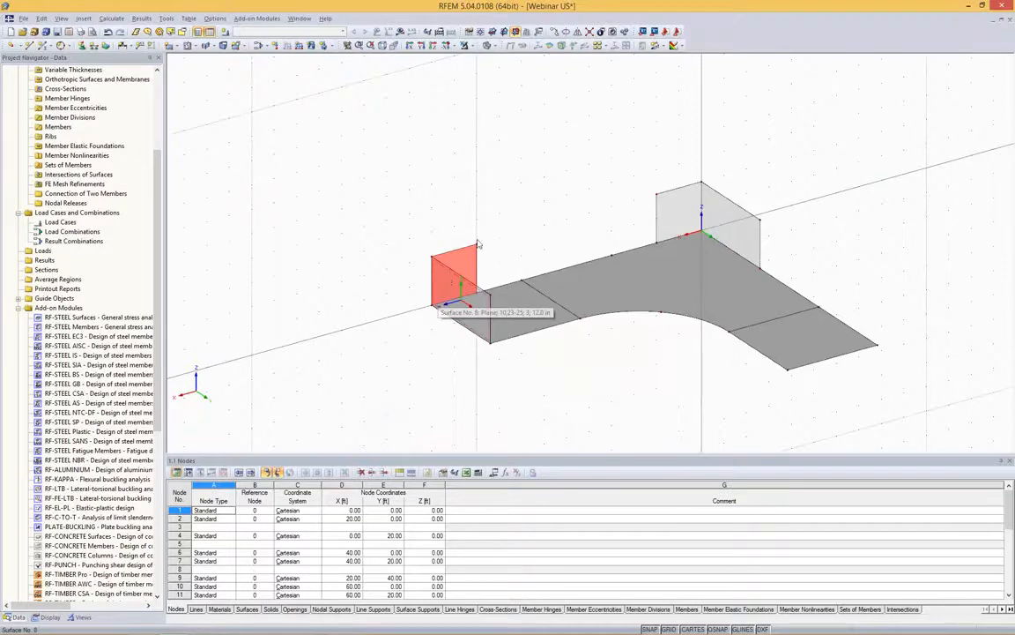
ctrl+middle_drag(544, 227, 467, 216)
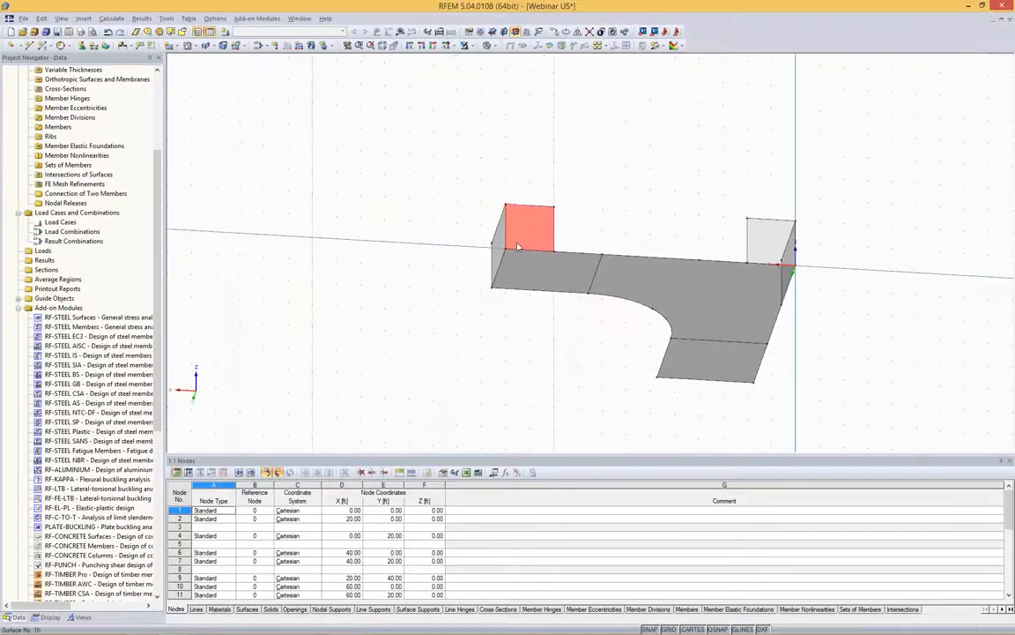
click(614, 197)
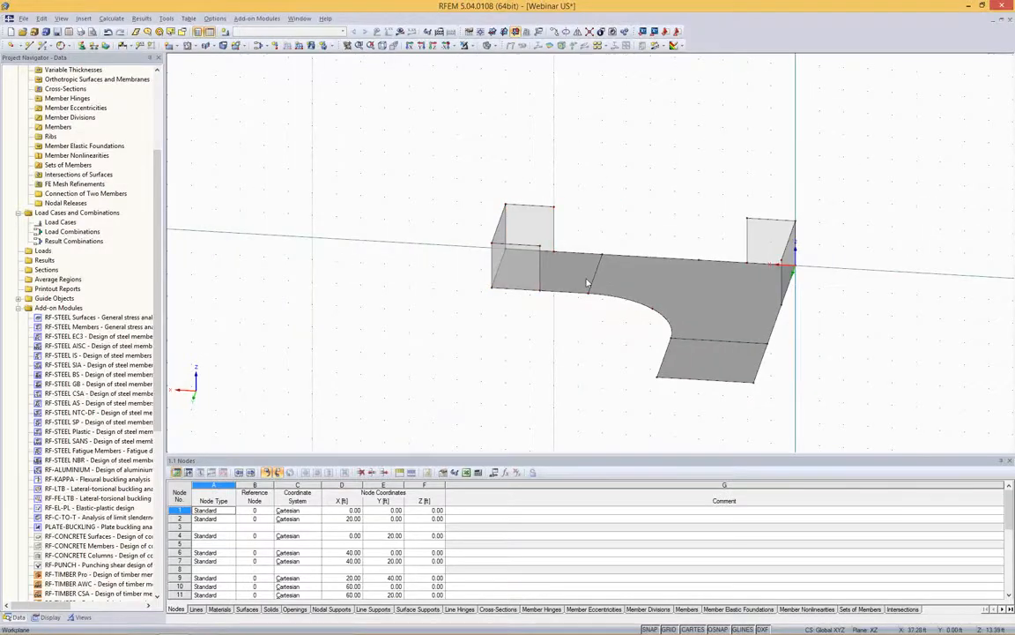
ctrl+middle_drag(636, 217, 728, 250)
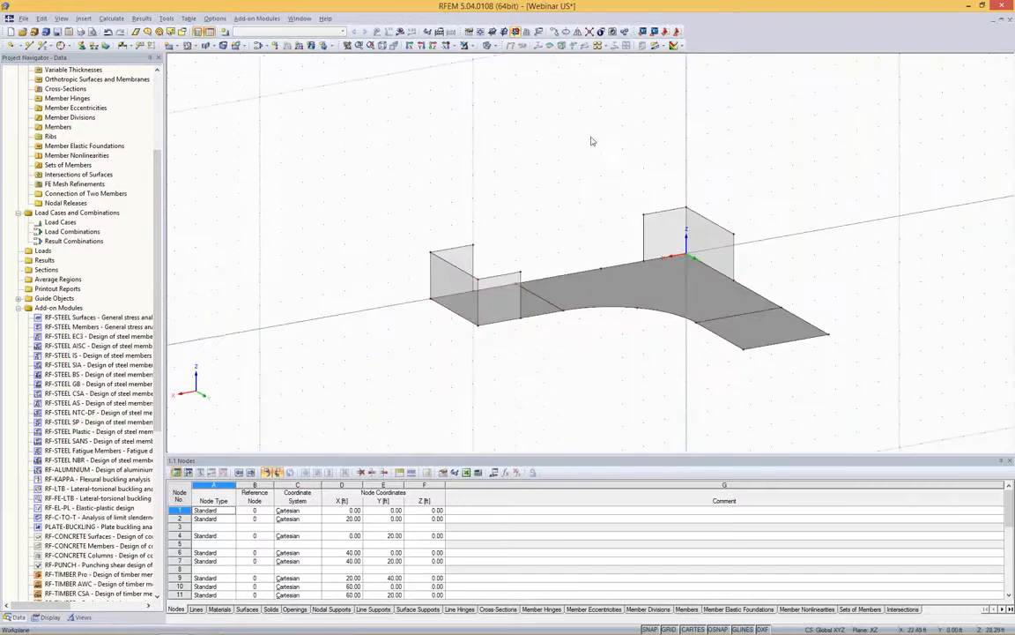
Step: Connect the lines across the whole model by enclosing the entire slab and all walls in the selection window
click(590, 32)
drag(329, 140, 813, 370)
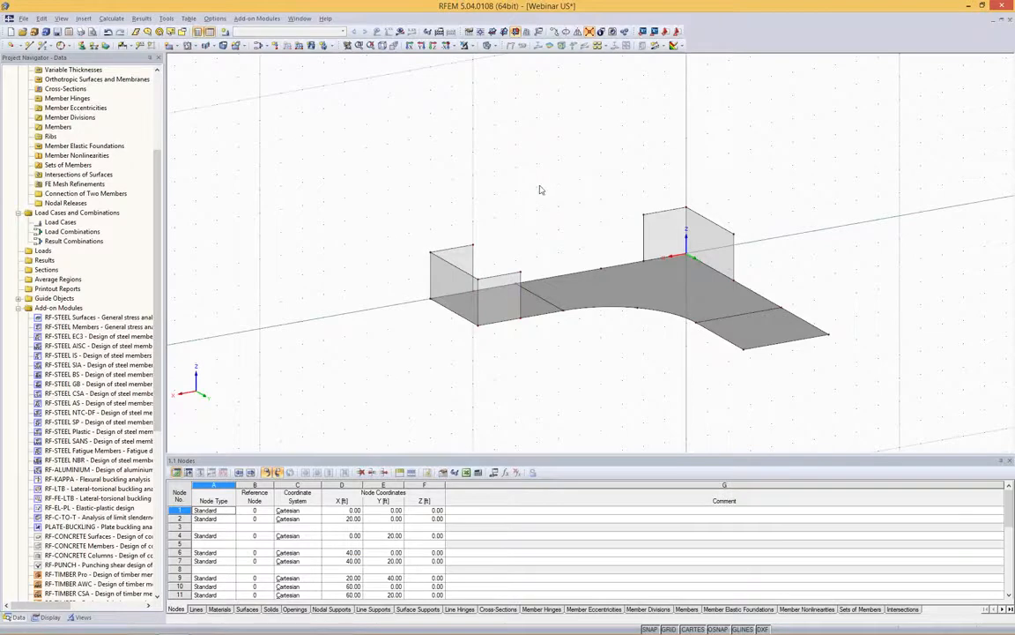
ctrl+middle_drag(559, 163, 630, 199)
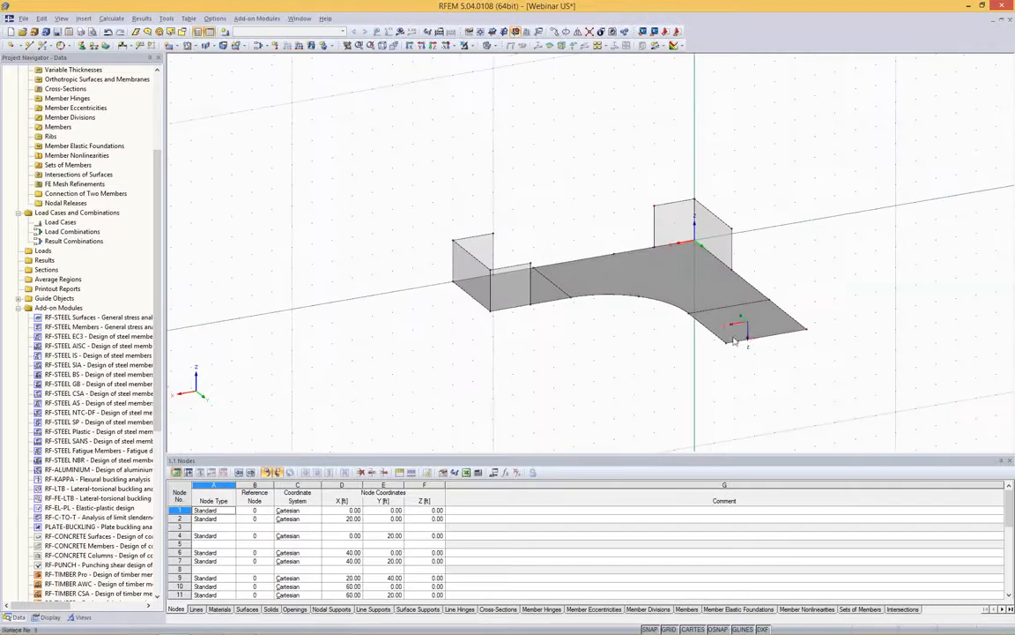
click(740, 295)
Step: Set up a new single member with the member type Beam
click(43, 45)
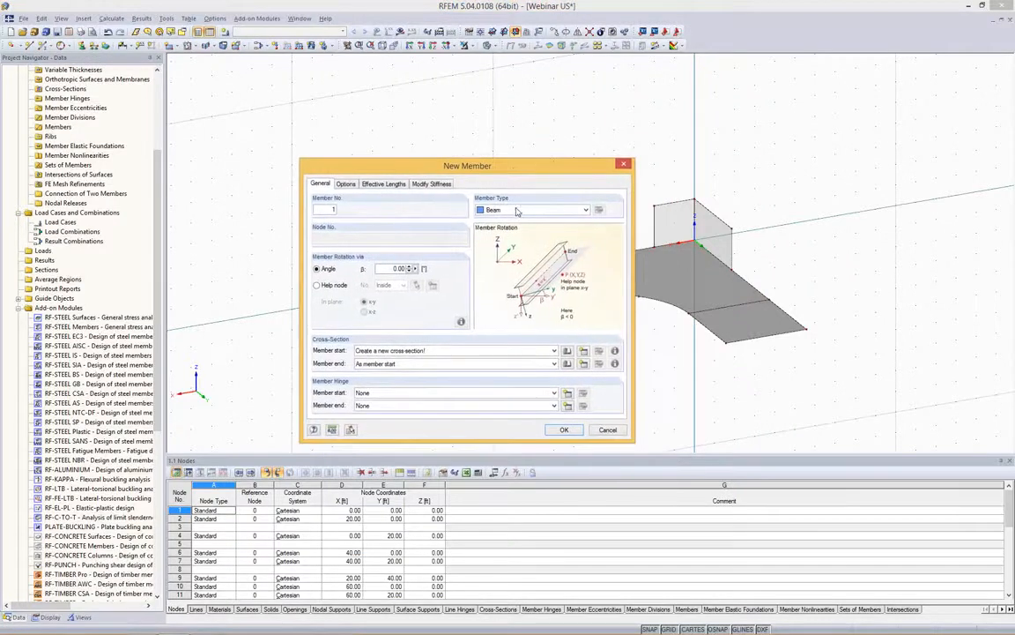
click(505, 211)
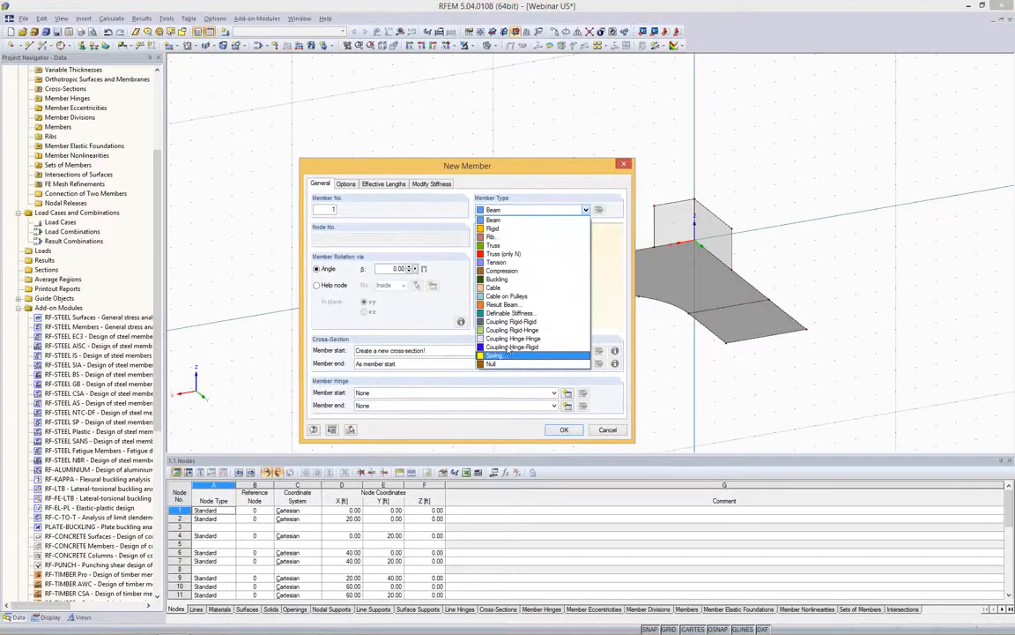
click(494, 220)
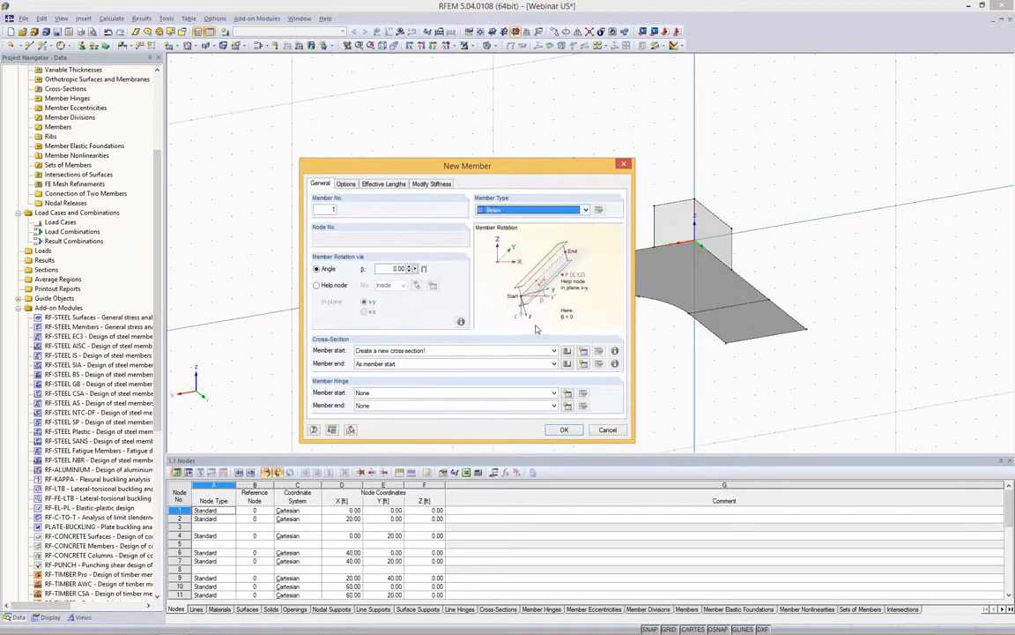
Step: Assign the member a new rolled W 10x77 AISC 13 I-section in Steel A992 and confirm the member definition
click(582, 350)
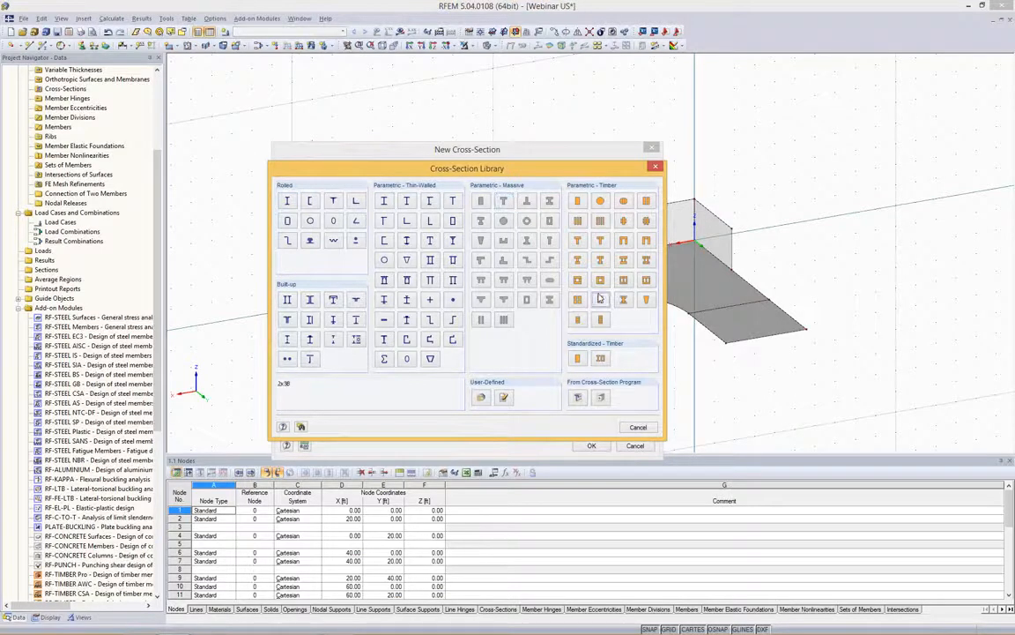
click(289, 203)
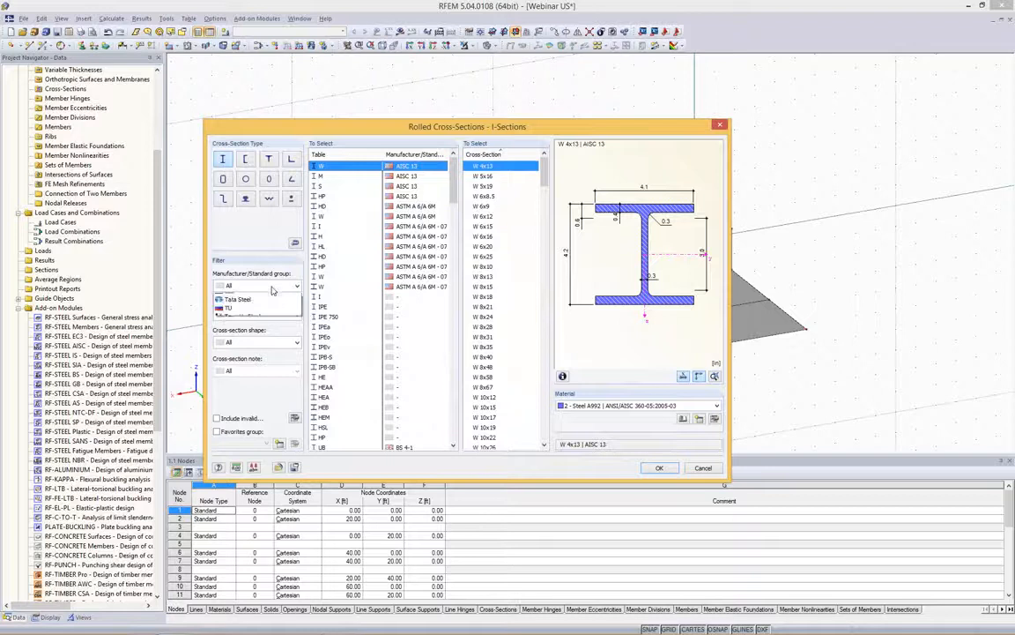
click(285, 286)
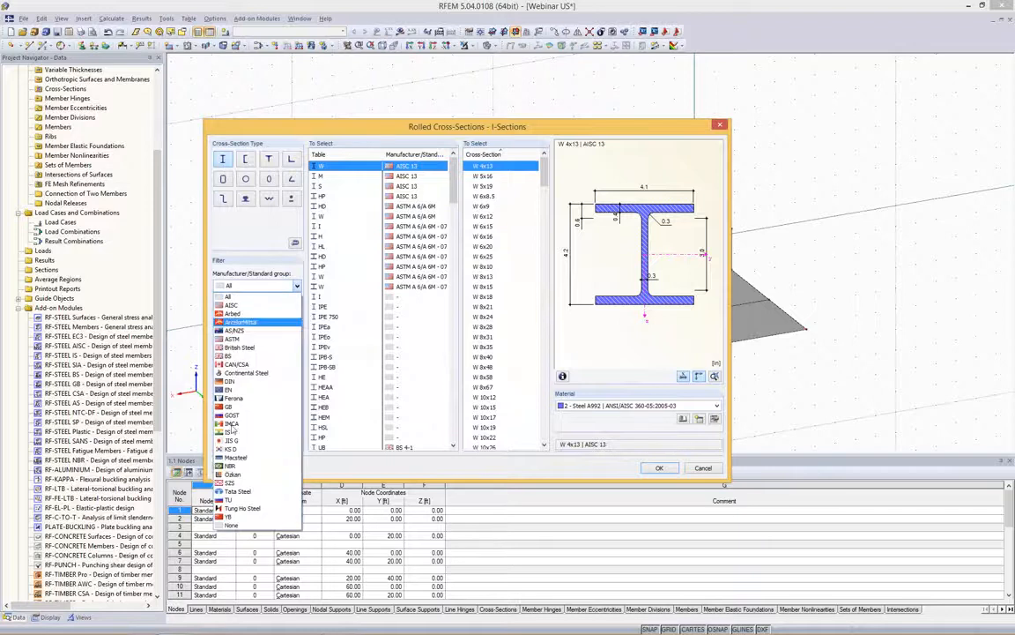
click(240, 232)
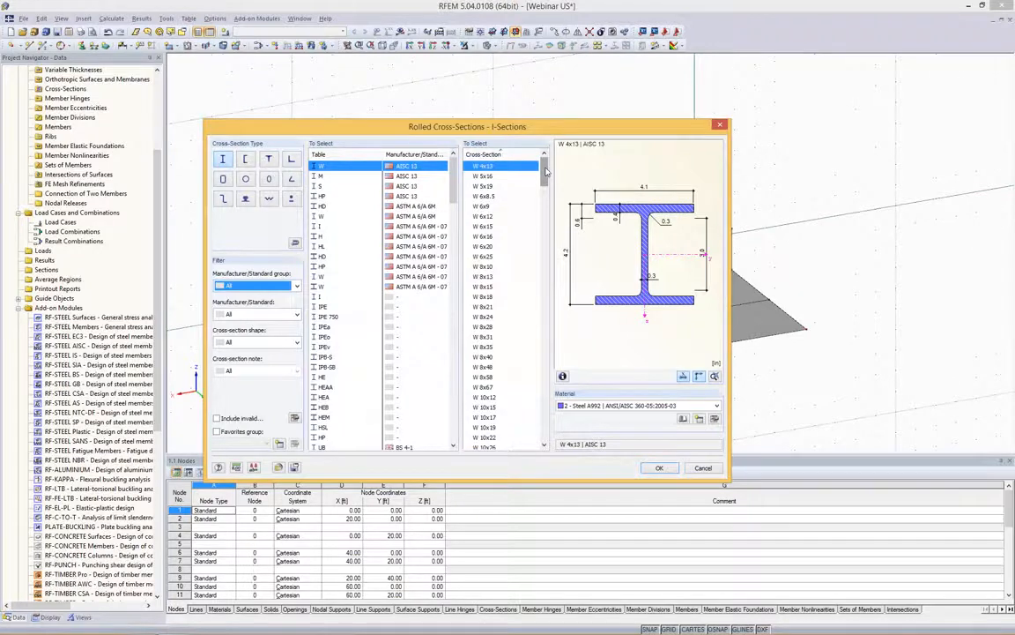
scroll(481, 245, down, 10)
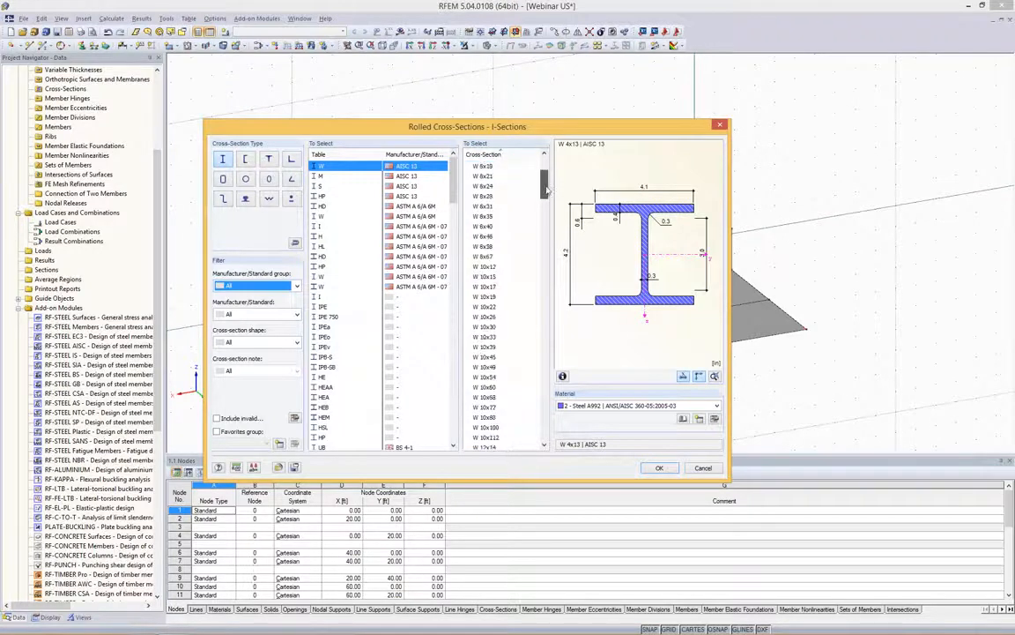
click(484, 236)
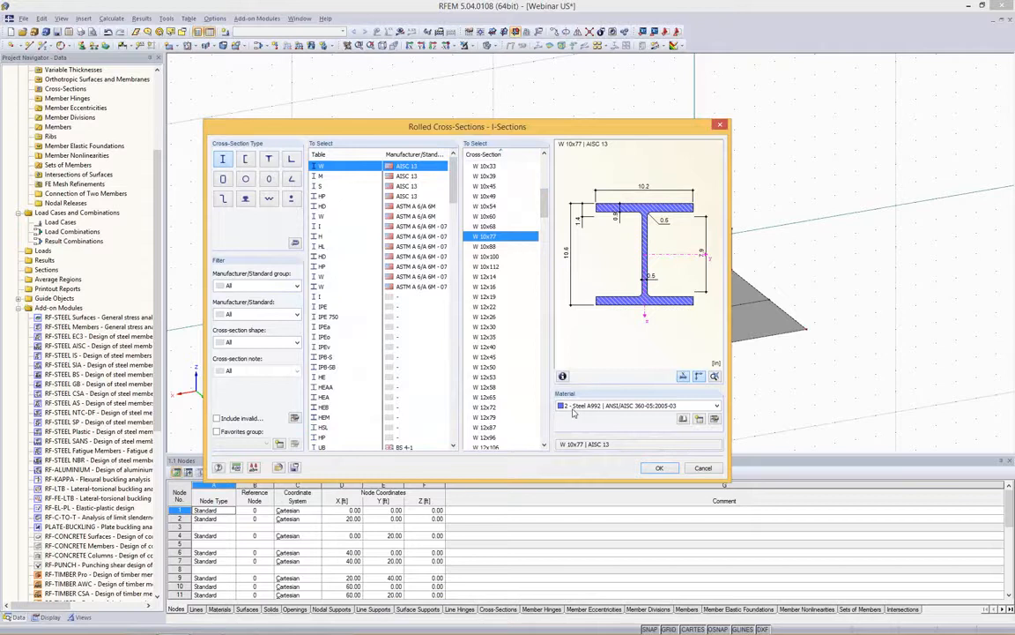
click(590, 407)
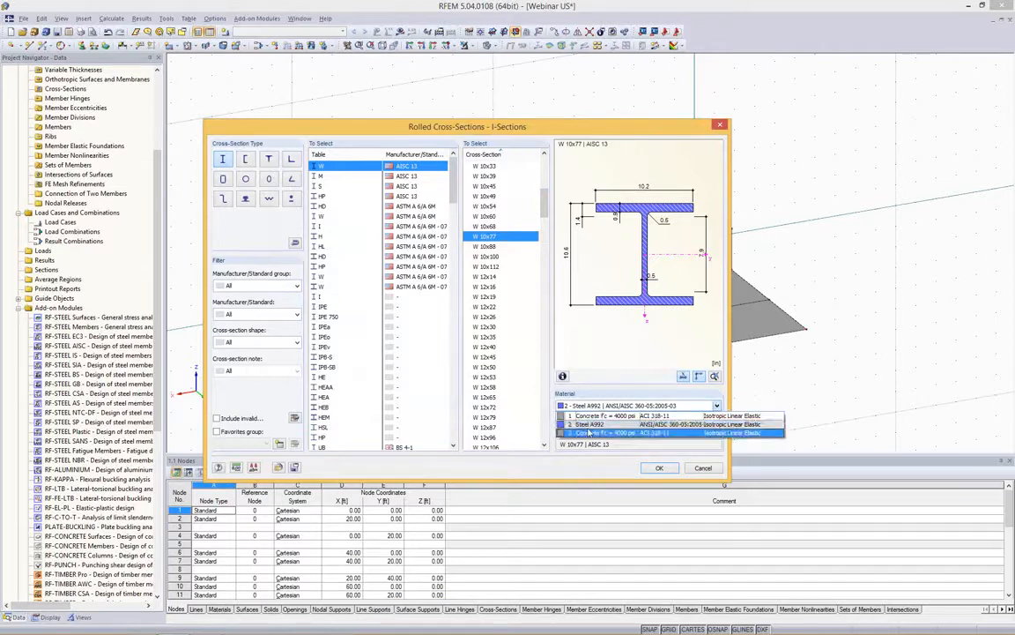
click(606, 426)
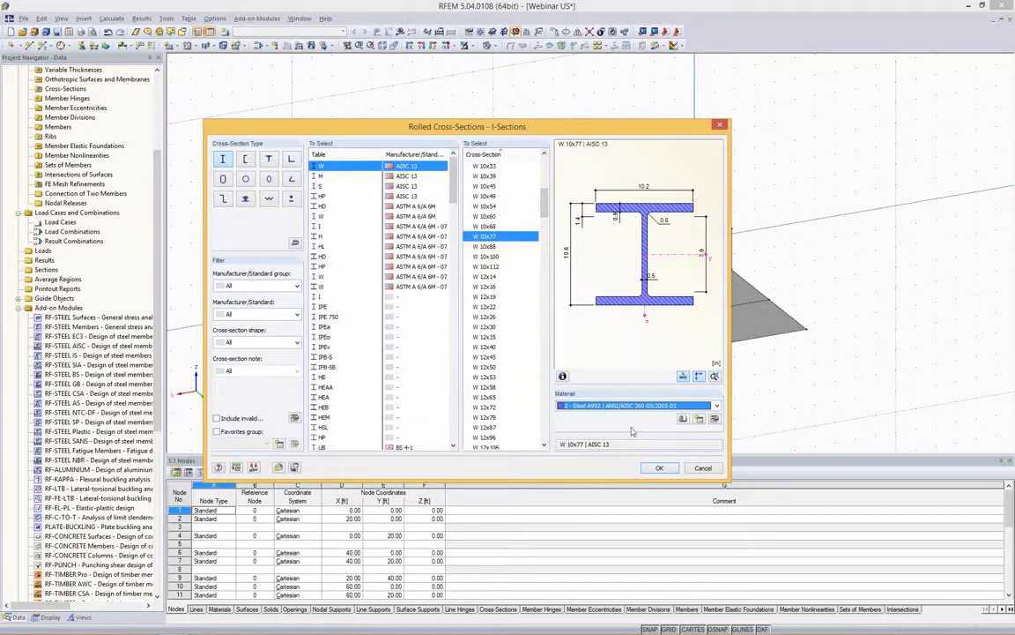
click(659, 468)
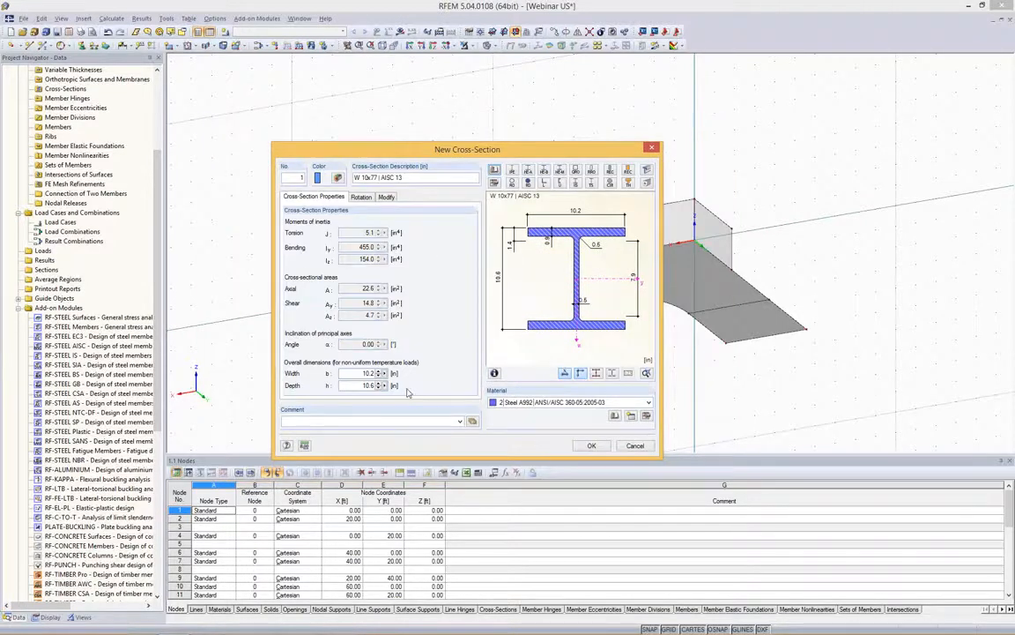
click(591, 446)
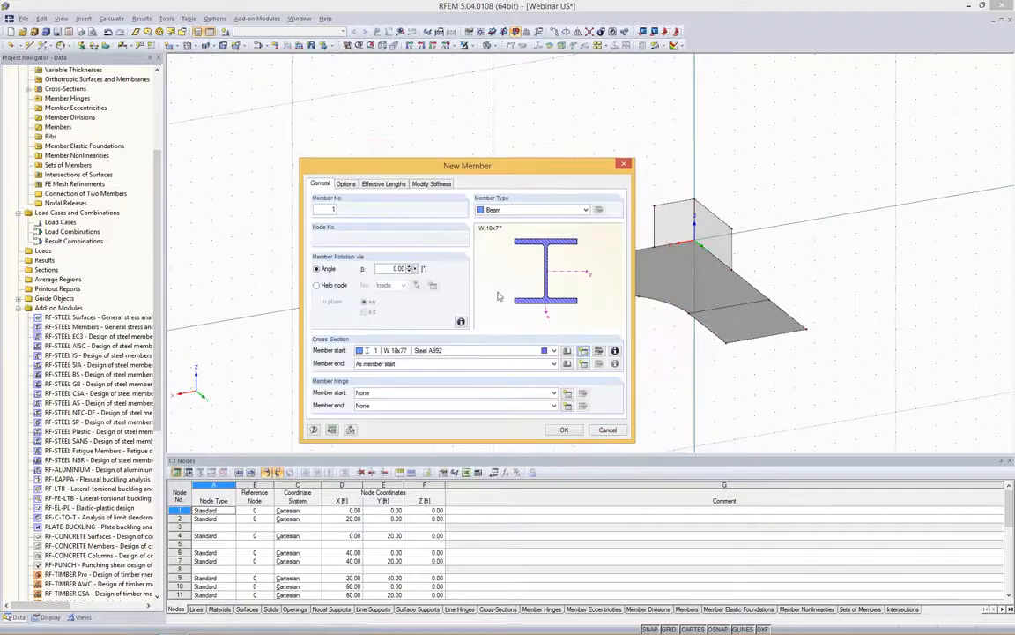
click(554, 425)
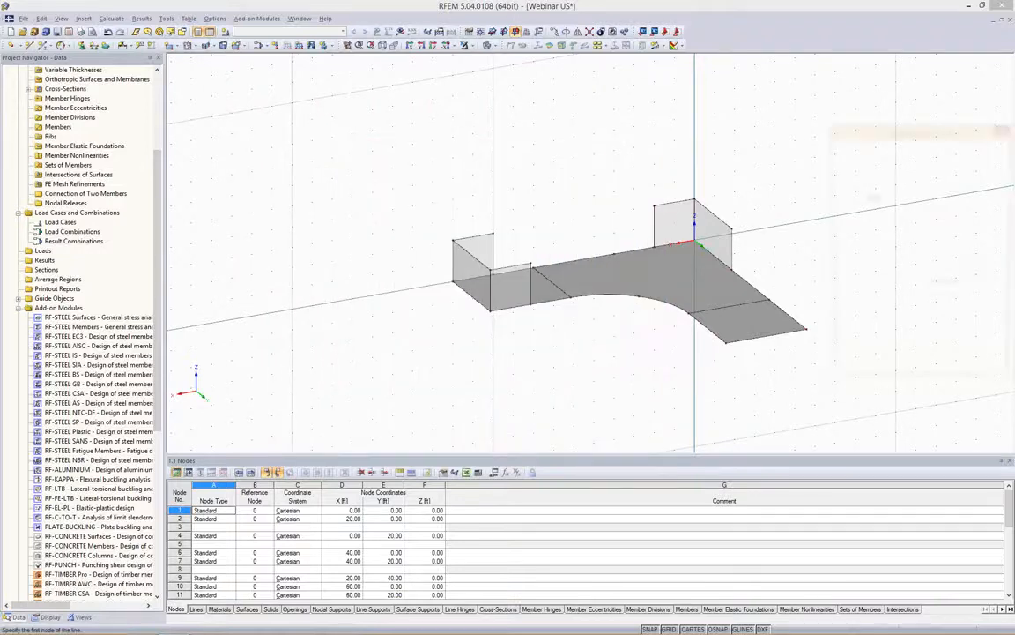
Step: Place a vertical column on the slab edge at X 40 ft, Y 0 ft, reaching Z 10 ft
mouse_move(575, 199)
ctrl+middle_down()
mouse_move(440, 159)
mouse_move(449, 109)
mouse_move(549, 216)
ctrl+middle_up()
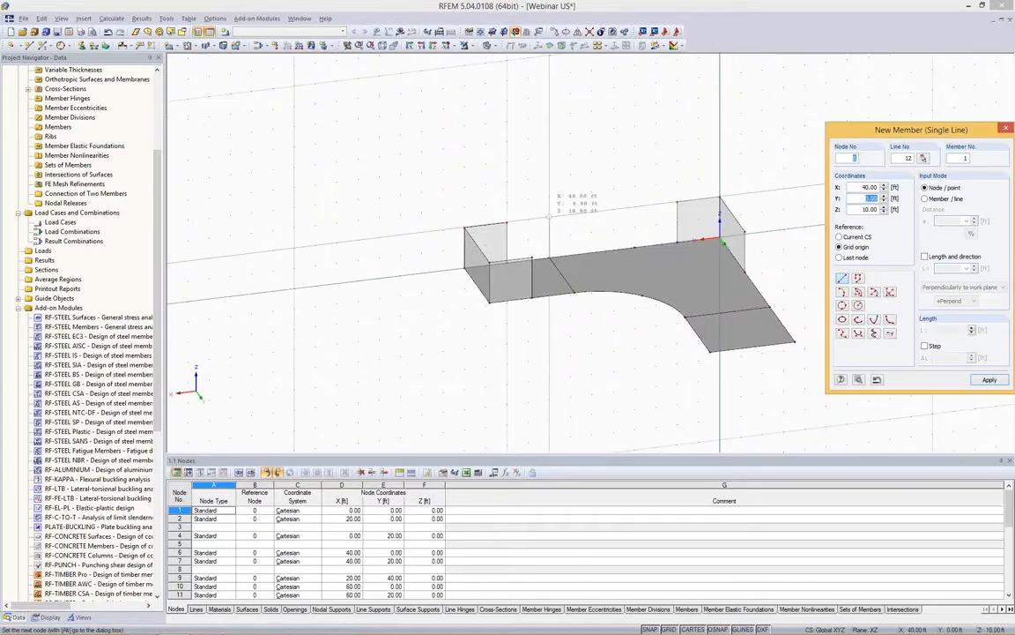
click(633, 208)
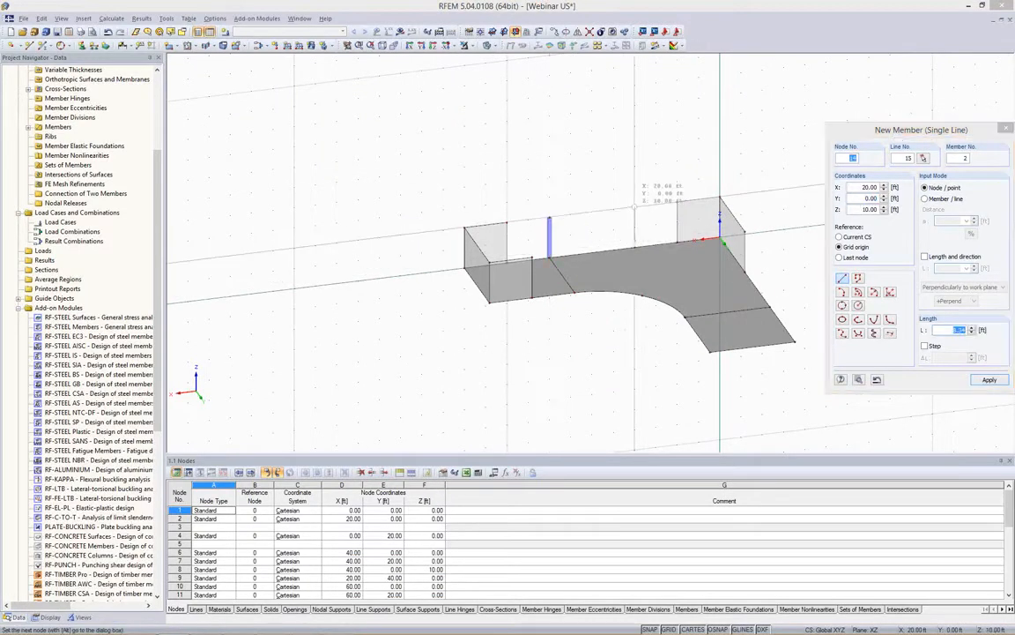
click(635, 207)
right_click(665, 158)
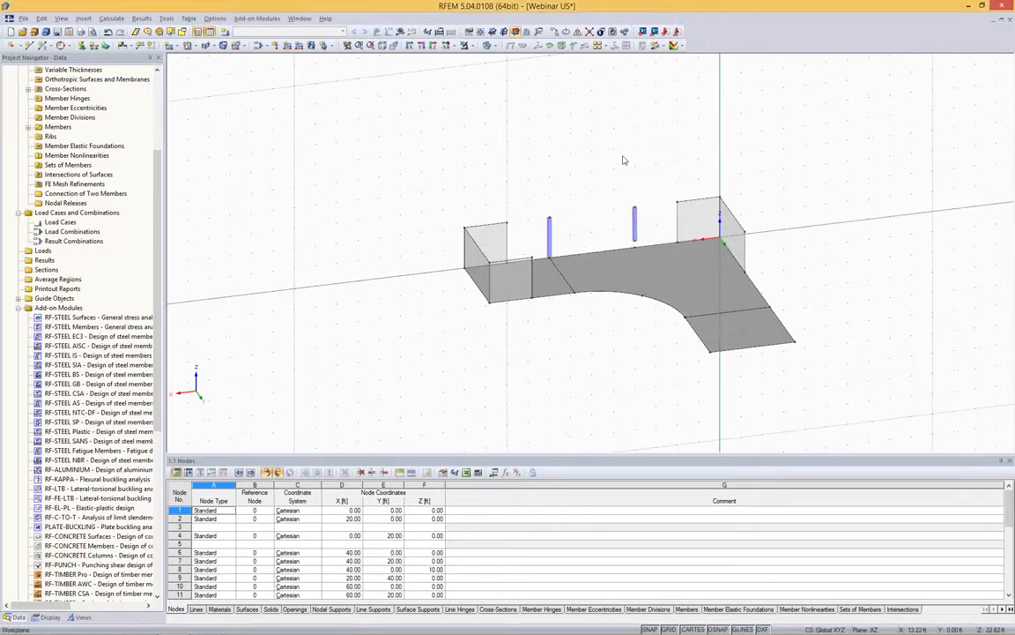
key(ctrl+z)
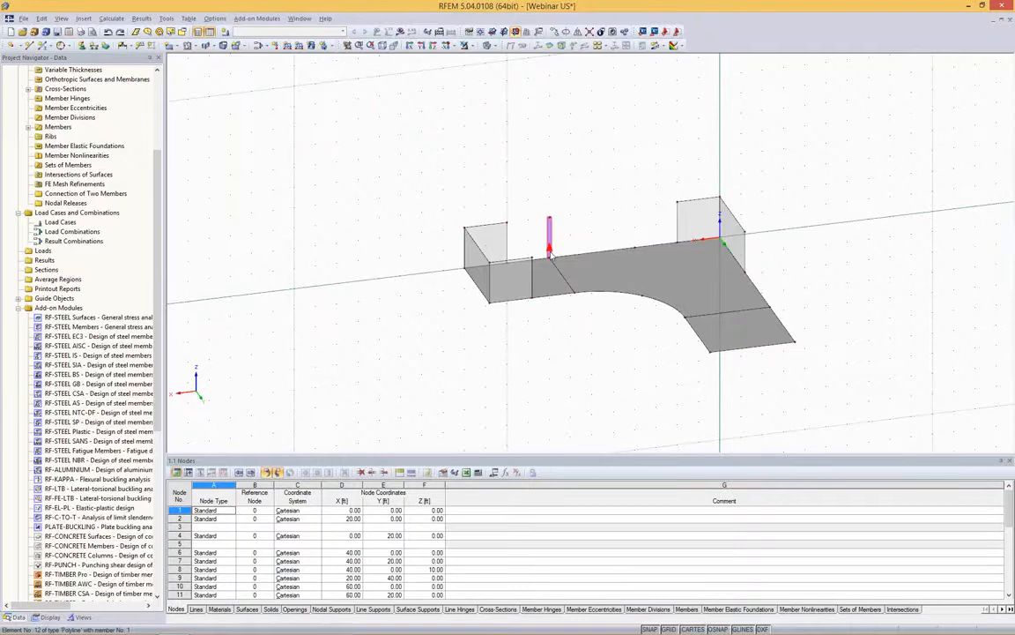
Step: Copy the column to X 20 ft on the straight edge, to the curved edge's ends and midpoint, and to the Y leg's inner end corner
ctrl+drag(551, 254, 636, 247)
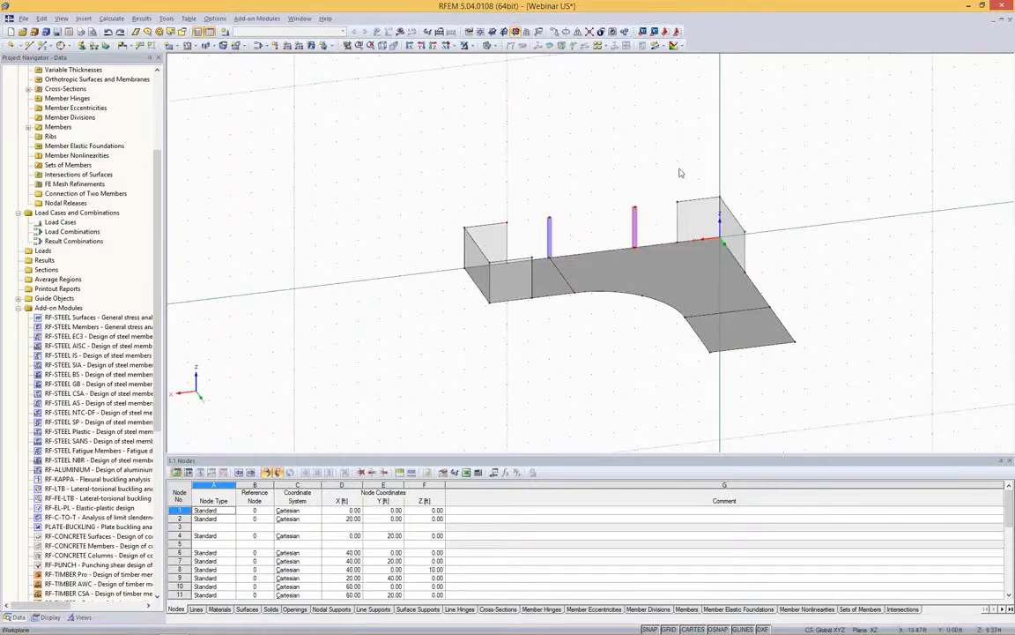
ctrl+middle_drag(784, 176, 758, 177)
ctrl+drag(567, 248, 694, 357)
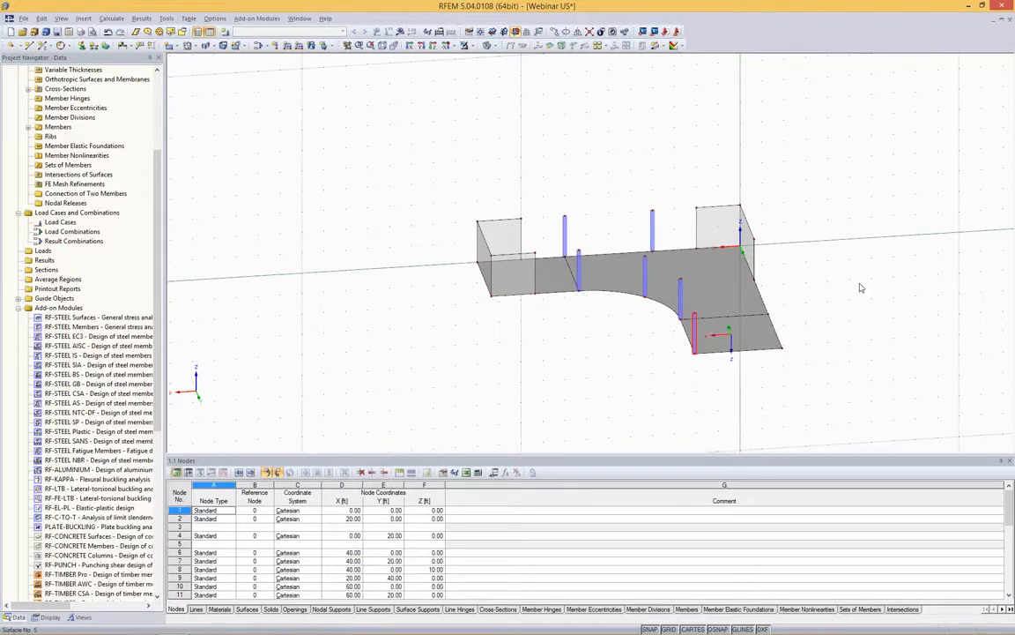
Step: Copy the two columns on the Y leg's inner edge once with dx -20 ft to the leg's opposite edge
ctrl+middle_drag(877, 231, 958, 227)
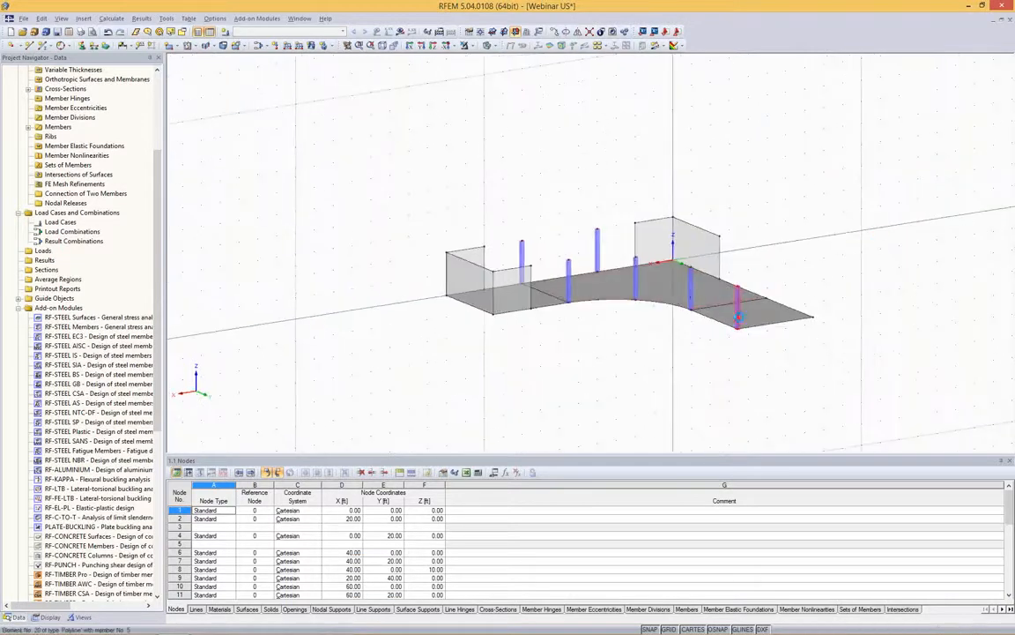
ctrl+click(691, 292)
ctrl+middle_drag(826, 167, 726, 220)
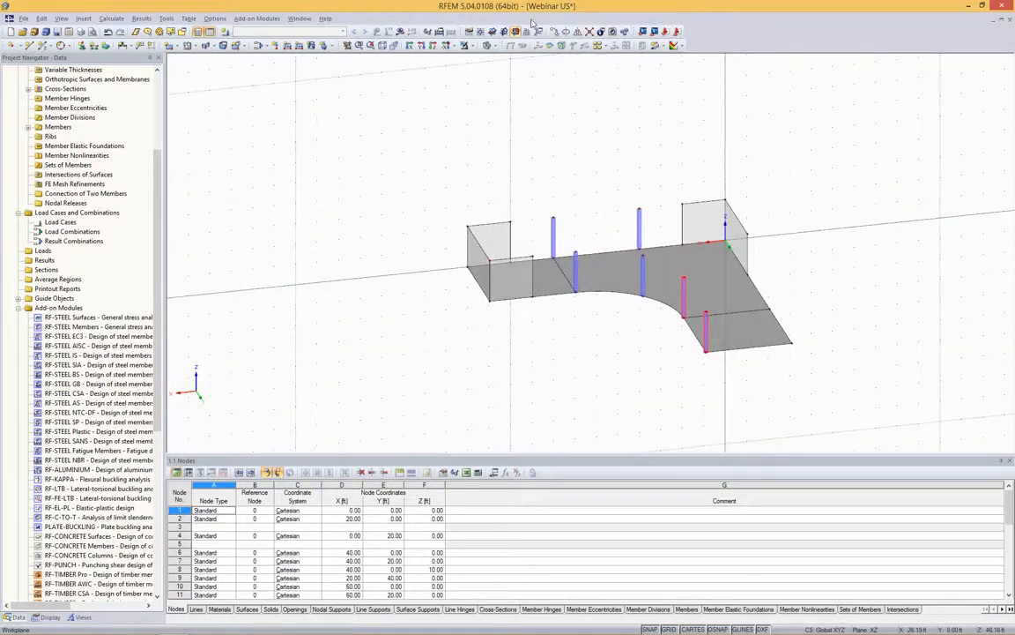
click(500, 31)
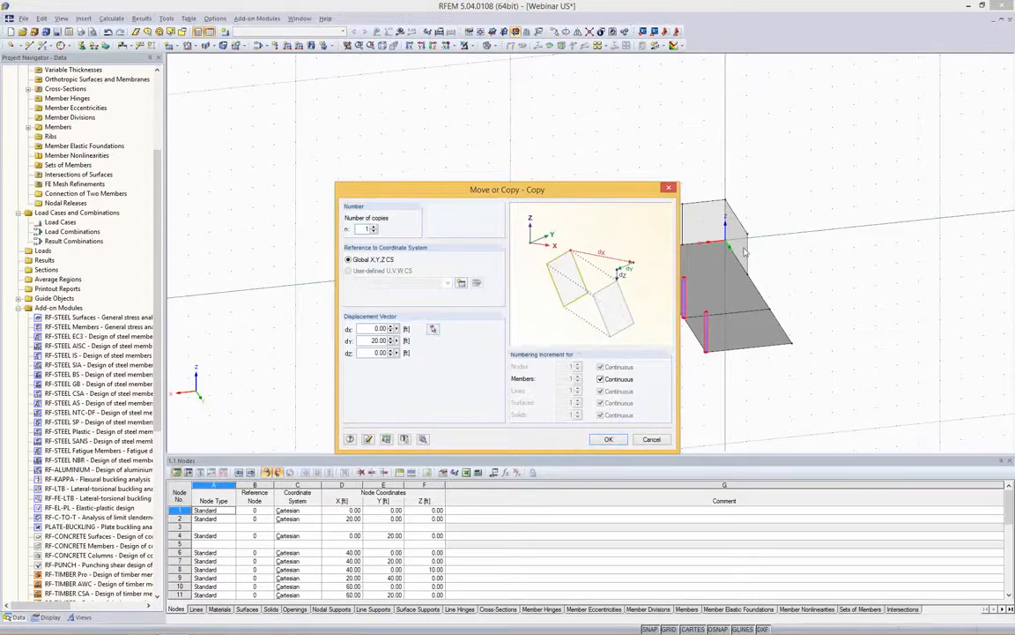
click(433, 329)
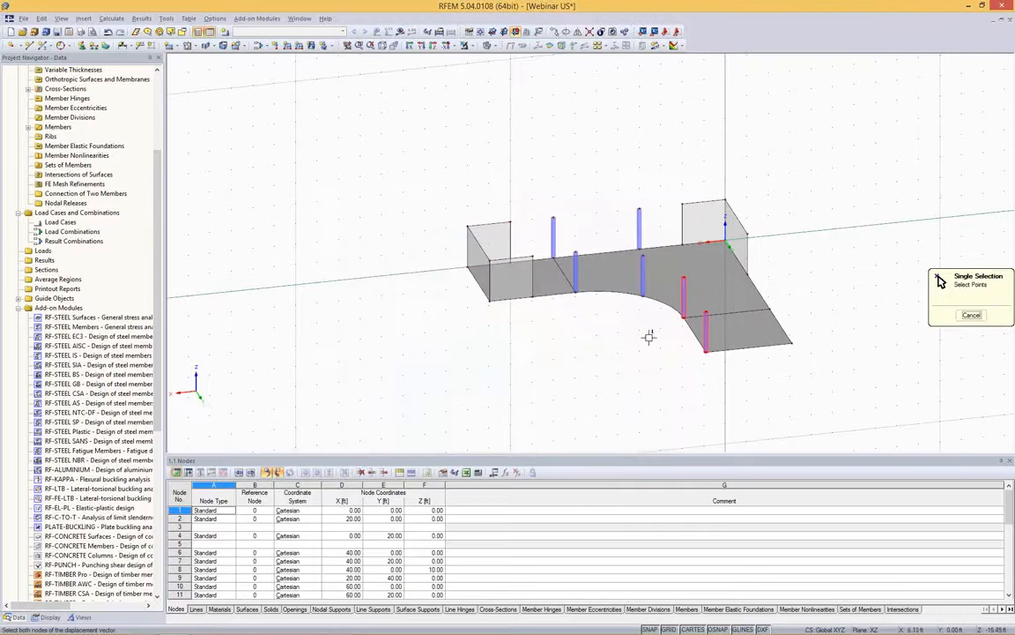
click(793, 343)
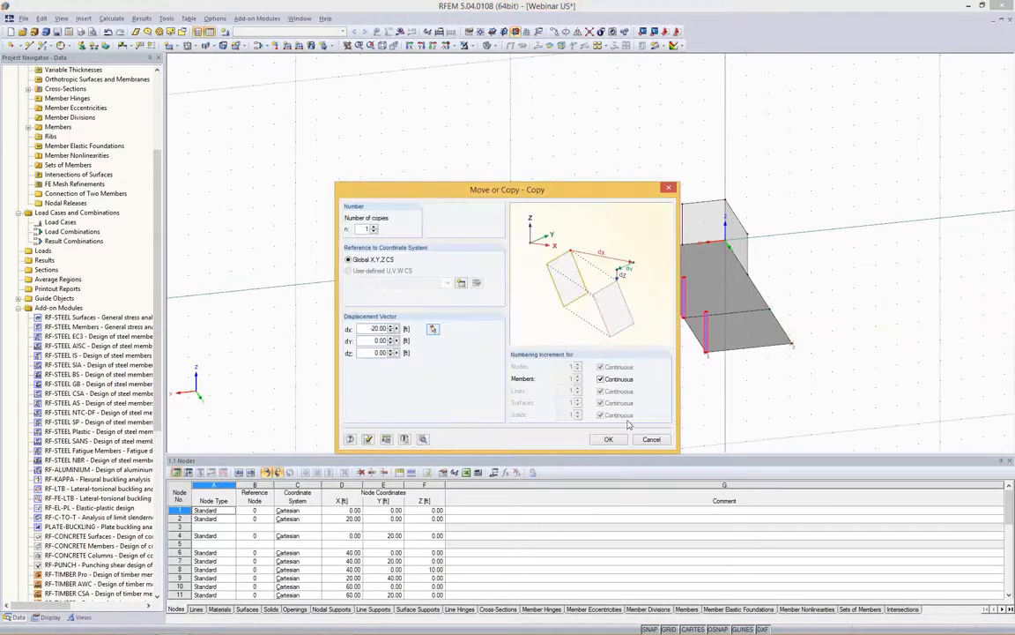
click(608, 439)
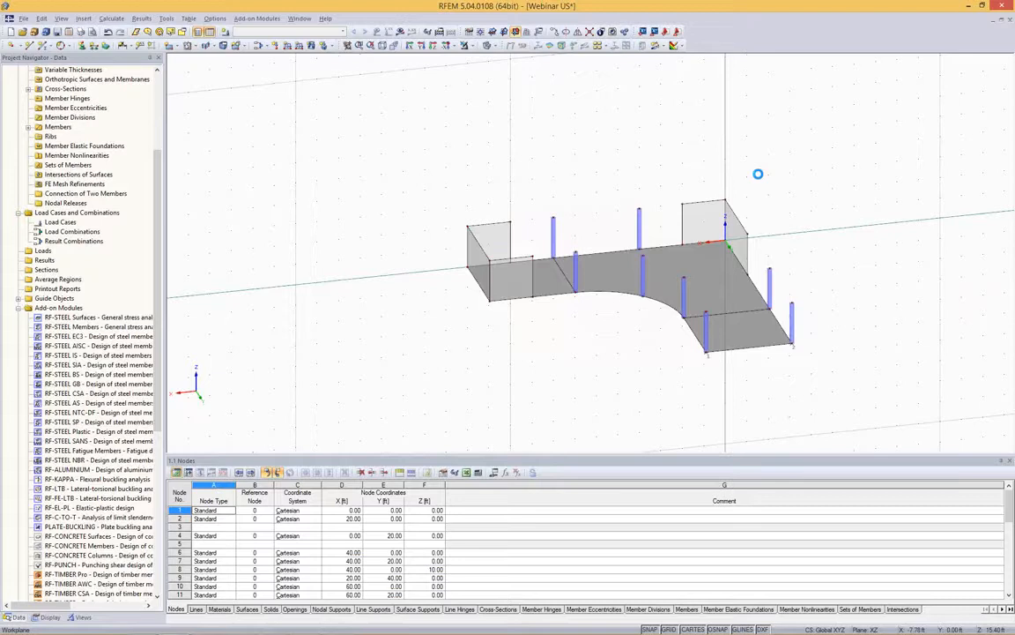
Step: Connect the lines and members across the whole model
scroll(760, 174, down, 2)
ctrl+middle_drag(836, 249, 861, 234)
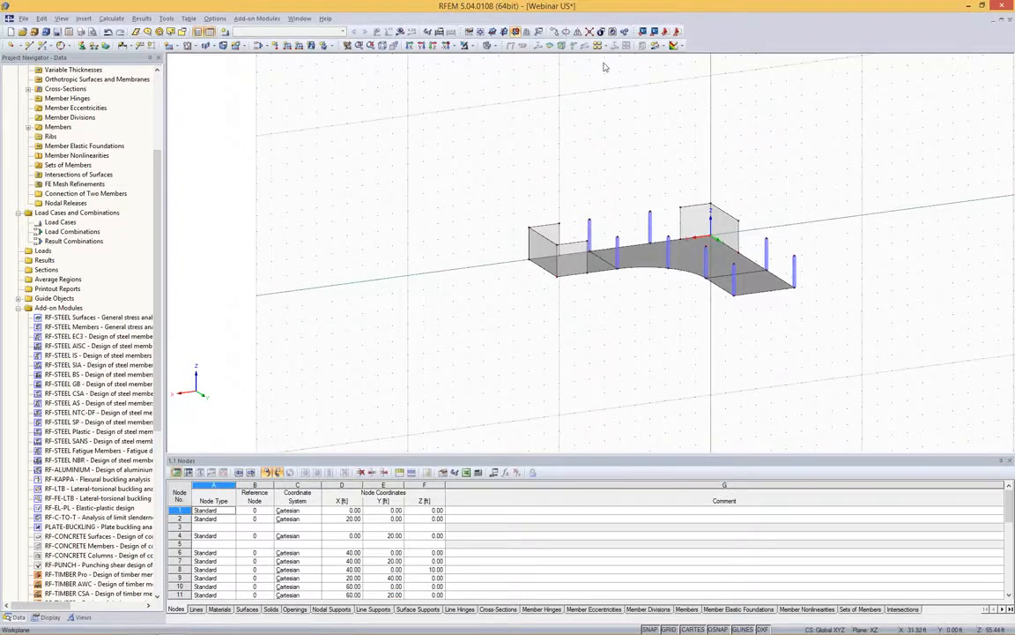
click(591, 33)
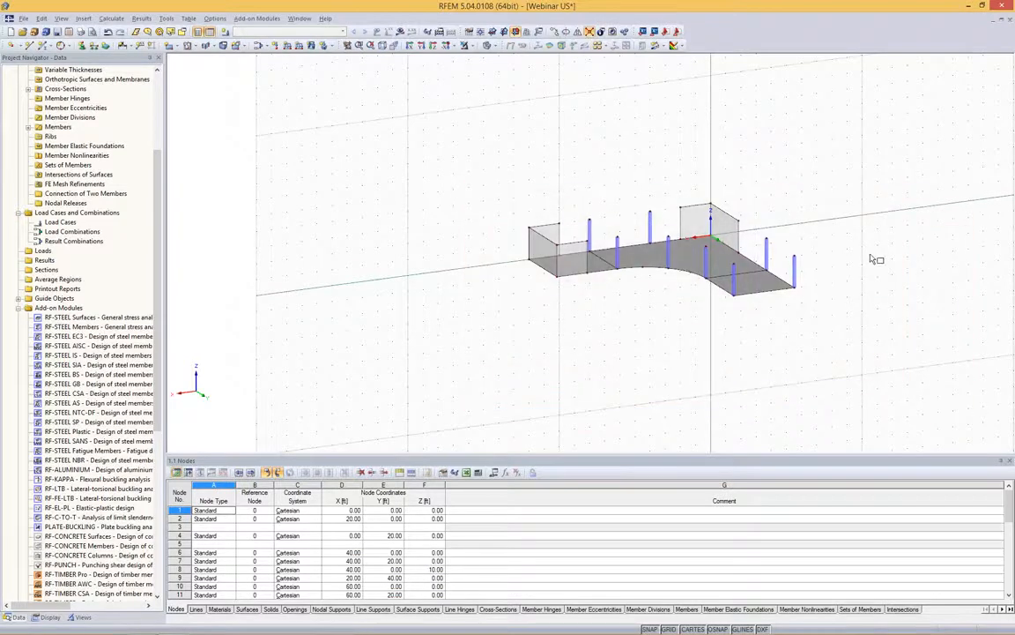
Step: Set the Z coordinate of all top nodes of the walls and columns to 12 ft
ctrl+middle_drag(823, 225, 979, 118)
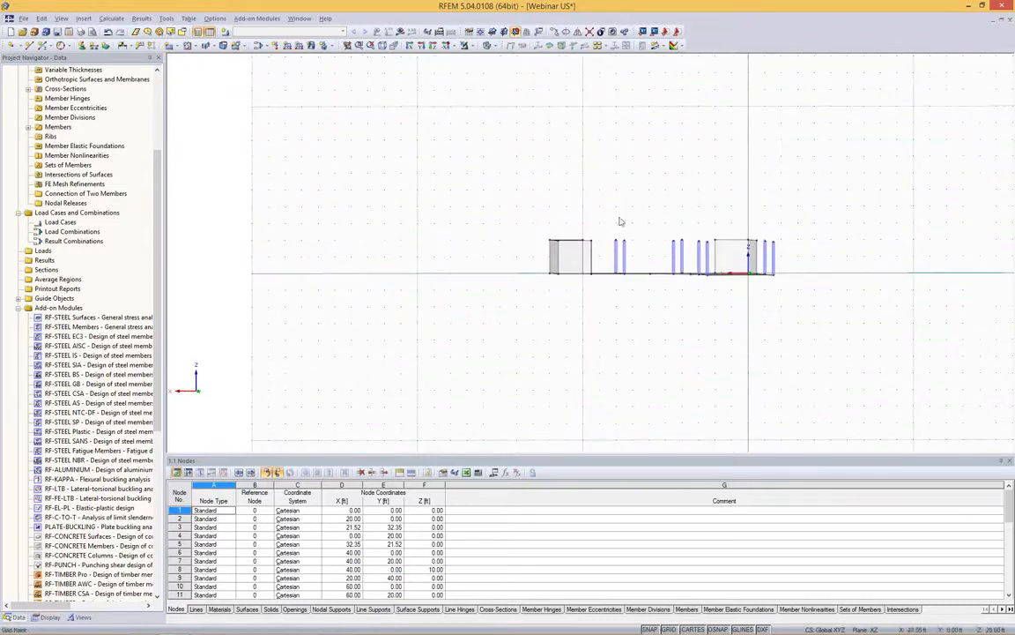
drag(502, 208, 811, 250)
mouse_move(737, 175)
ctrl+middle_down()
mouse_move(732, 186)
mouse_move(735, 177)
ctrl+middle_up()
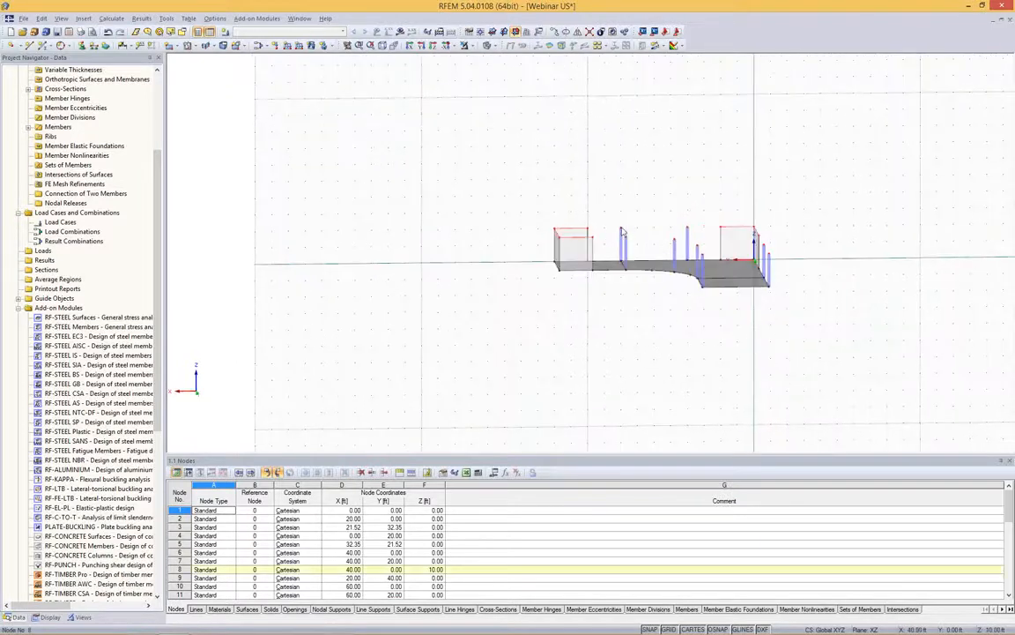
right_click(627, 230)
mouse_move(717, 250)
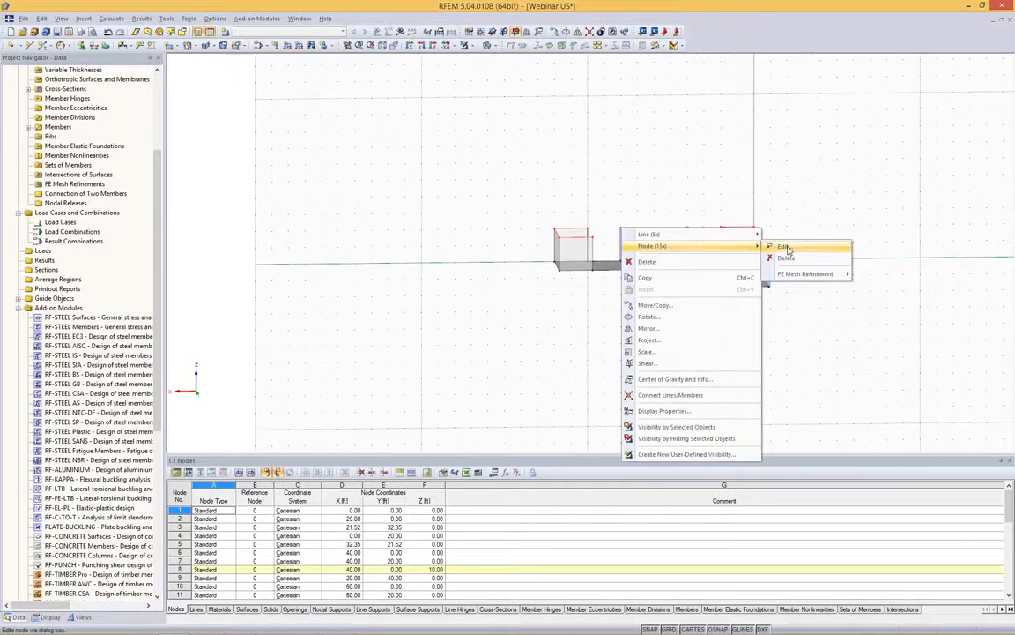
click(783, 246)
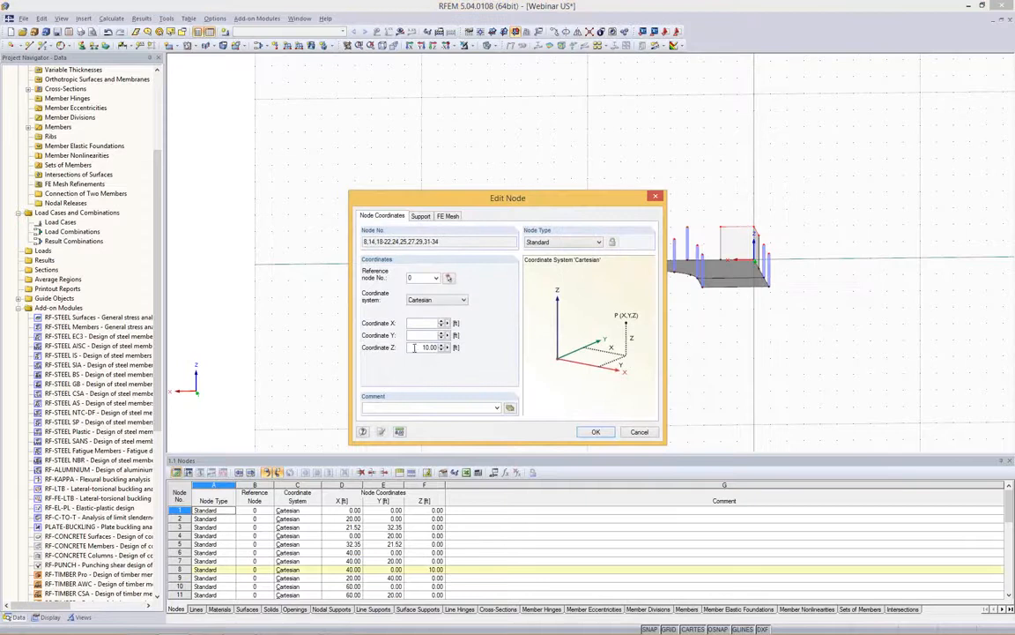
double_click(414, 347)
text(12)
key(Return)
Step: Copy the three slab surfaces once to the wall tops with dz 12 ft, taking the displacement from a wall corner's bottom and top nodes
scroll(682, 257, up, 3)
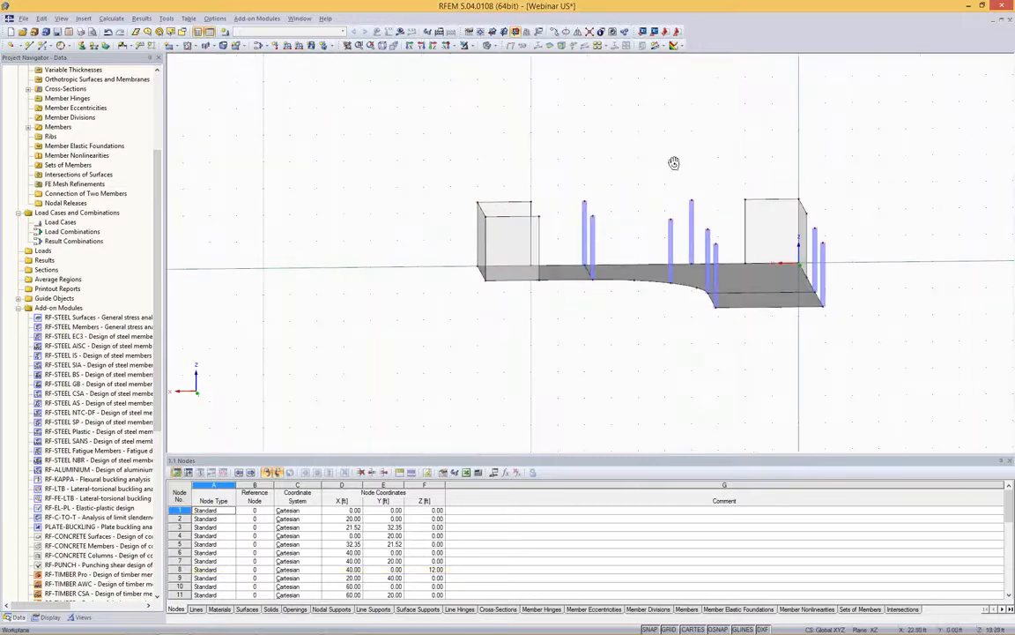
ctrl+middle_drag(674, 163, 578, 203)
click(578, 204)
ctrl+click(657, 231)
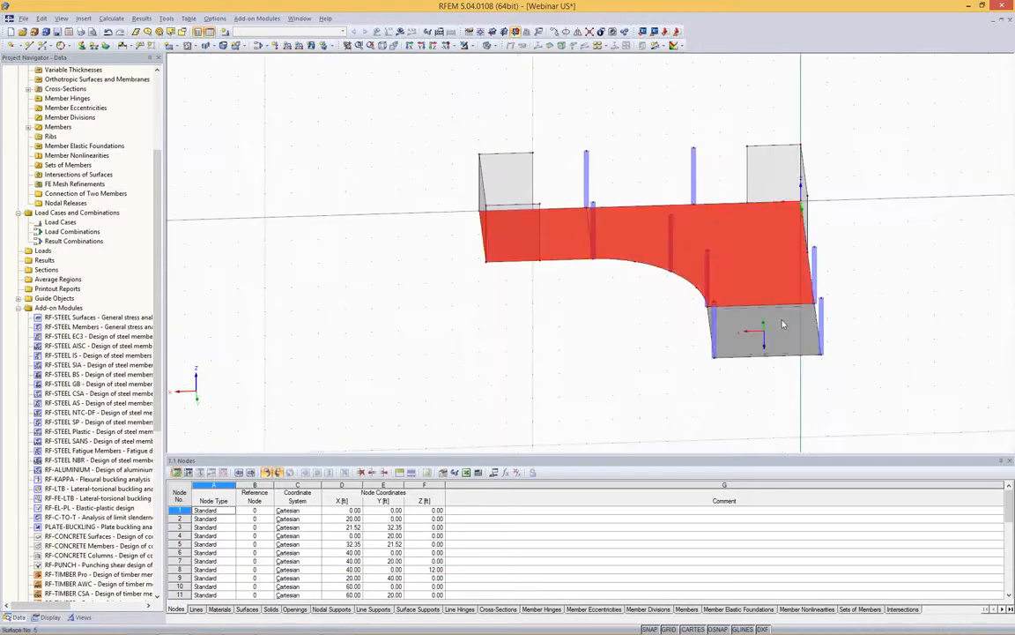
ctrl+click(770, 326)
click(503, 32)
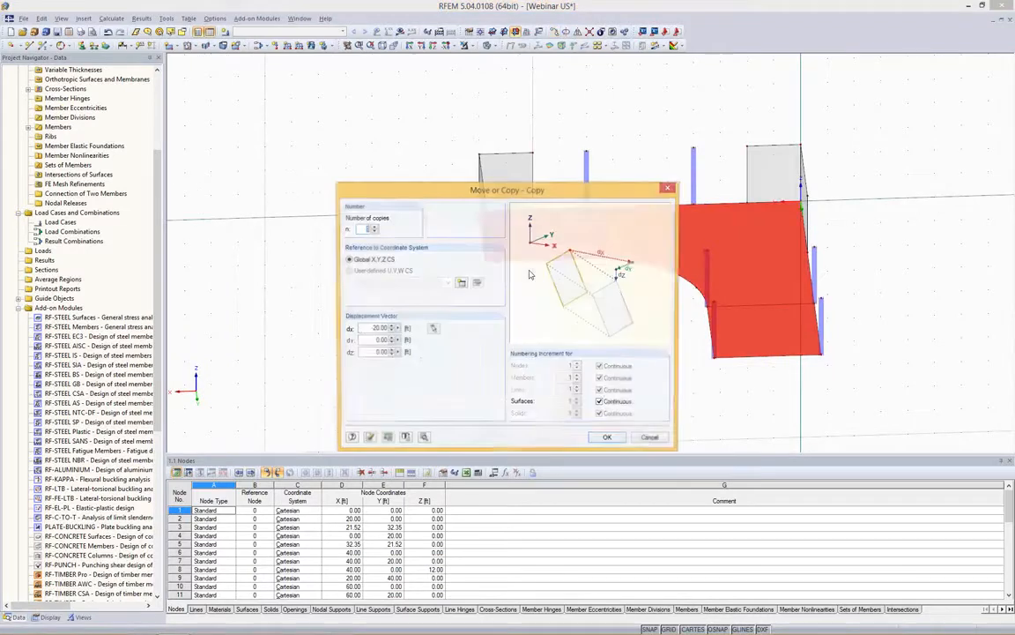
click(432, 328)
click(486, 263)
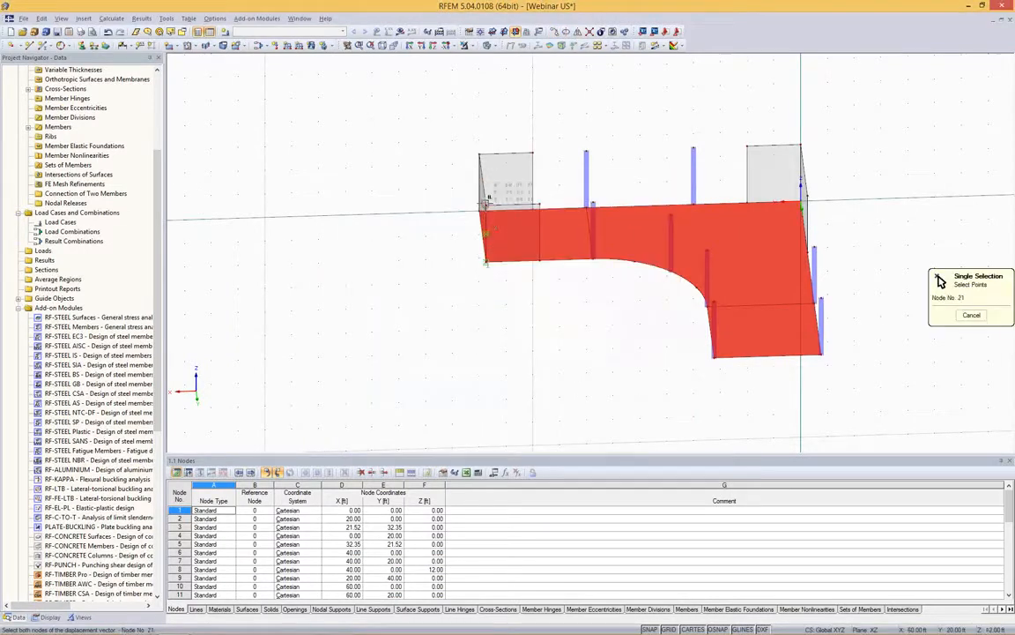
click(486, 205)
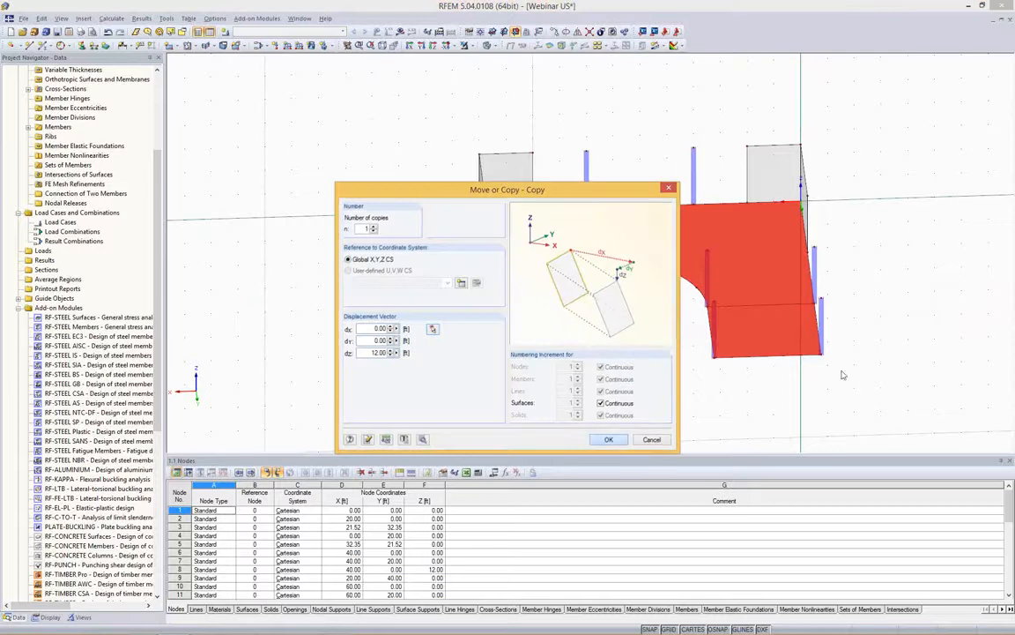
click(608, 439)
Step: Copy the upper slab together with all walls and columns four times upward with dz 12 ft
ctrl+middle_drag(562, 358, 685, 346)
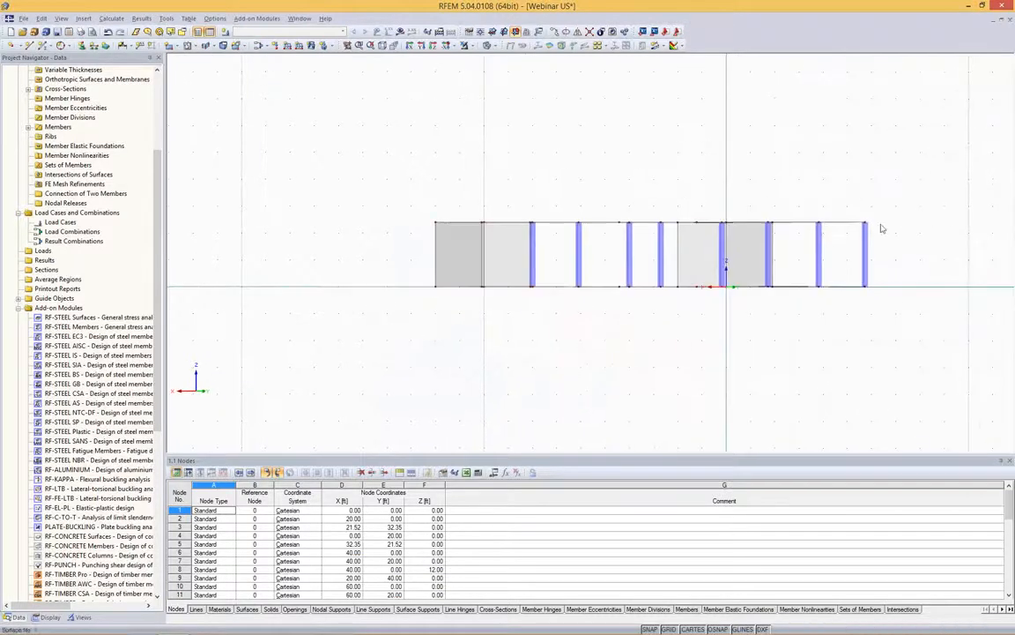
drag(958, 155, 416, 250)
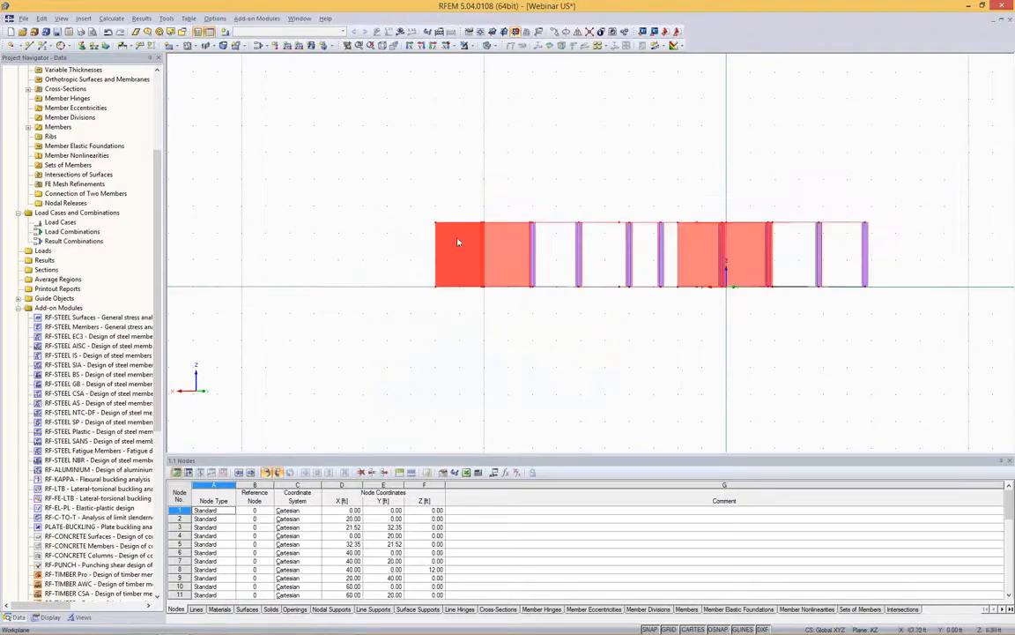
mouse_move(691, 124)
ctrl+middle_down()
mouse_move(684, 135)
mouse_move(705, 139)
ctrl+middle_up()
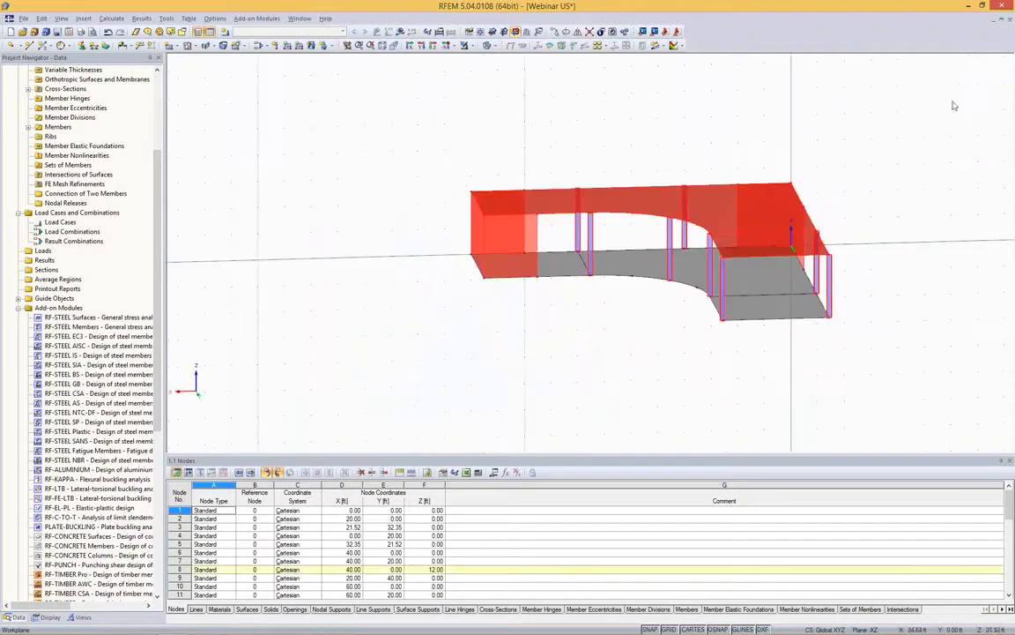
click(554, 33)
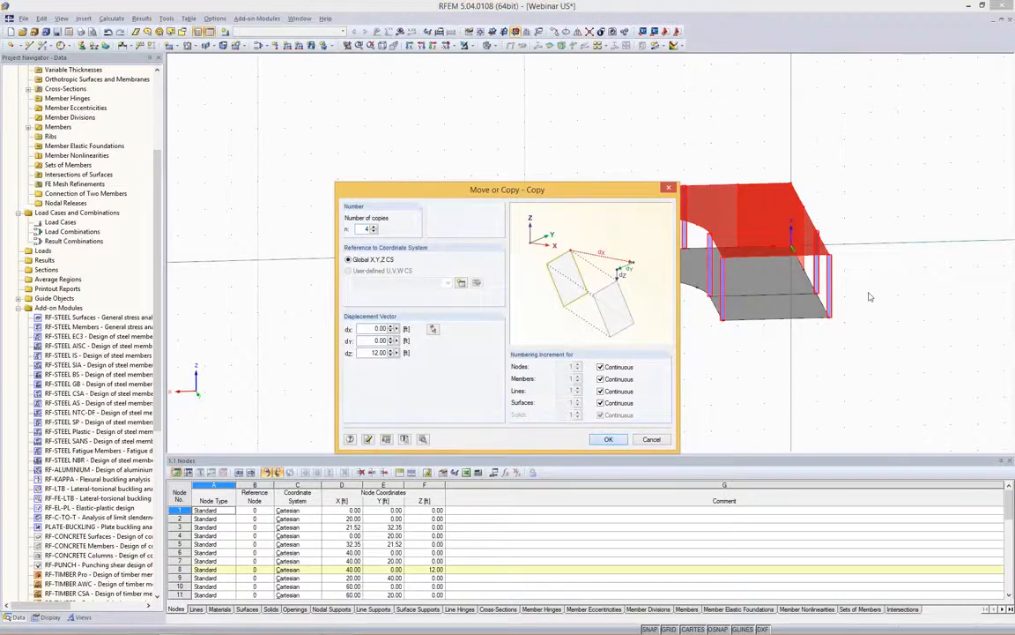
key(Return)
scroll(865, 291, down, 3)
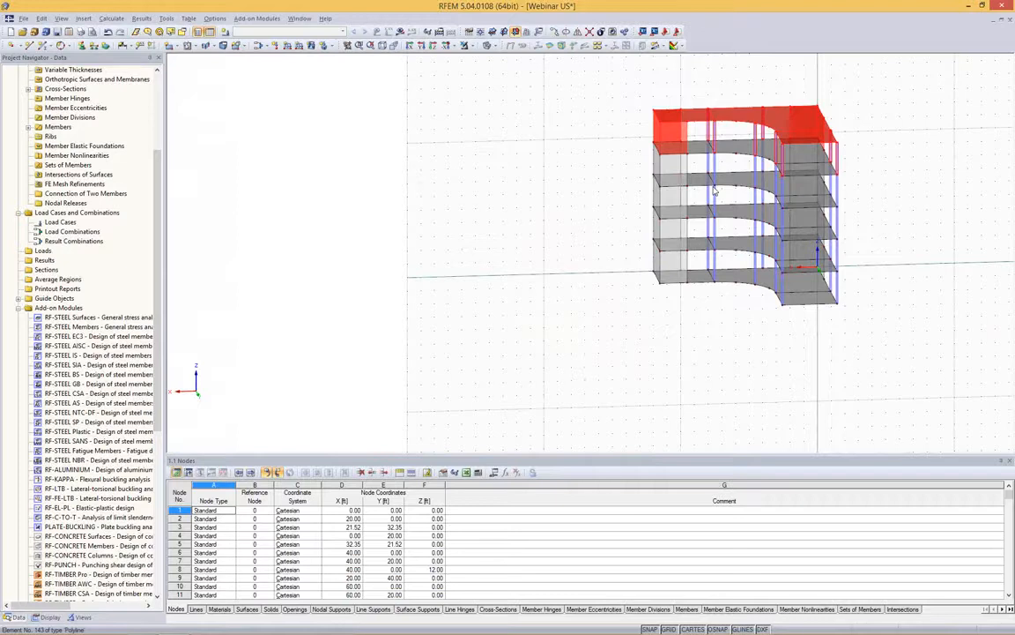
click(813, 349)
Step: Edit the three ground-level slab surfaces together and make a new surface support available on them
ctrl+middle_drag(882, 304, 869, 376)
scroll(837, 358, up, 2)
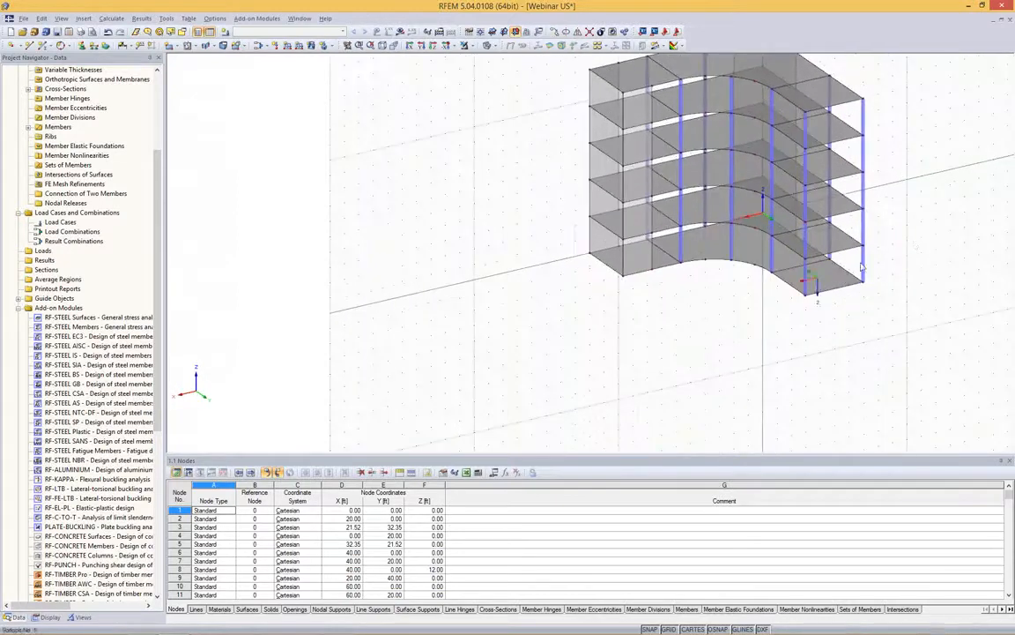
ctrl+middle_drag(911, 240, 553, 361)
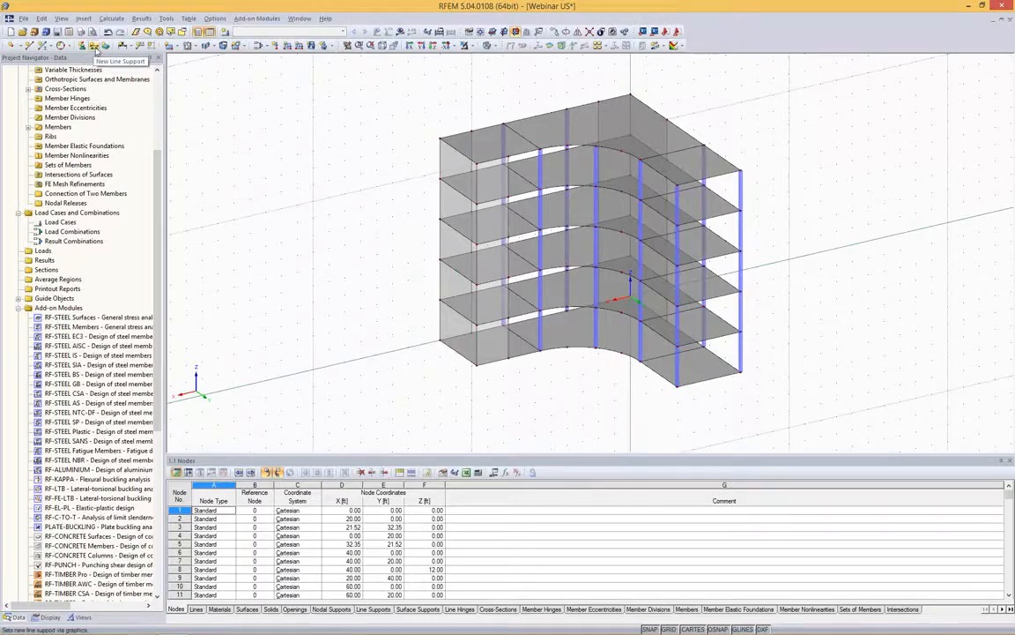
click(105, 47)
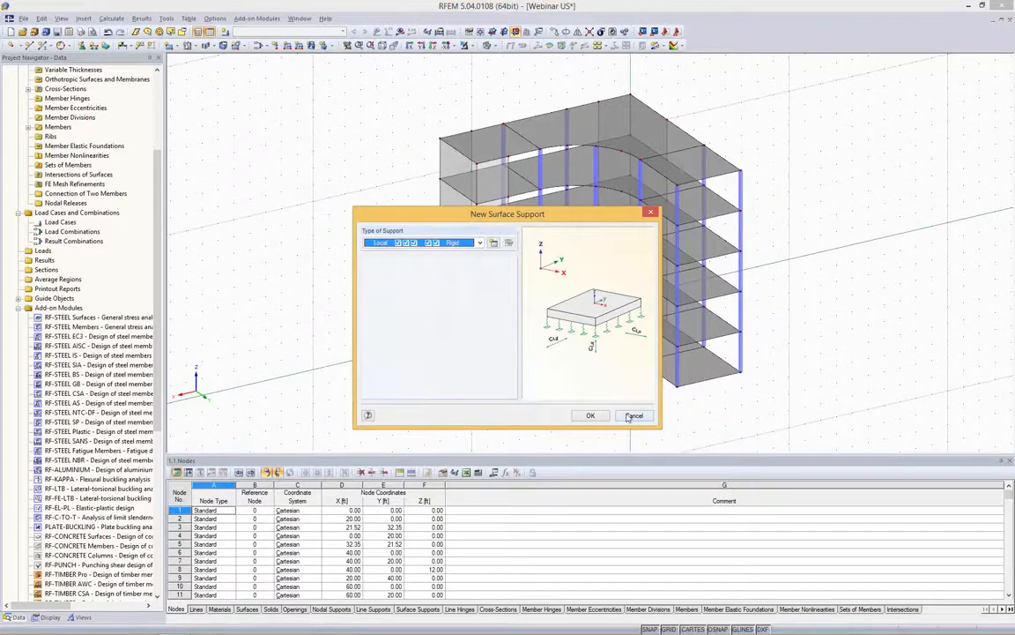
click(630, 416)
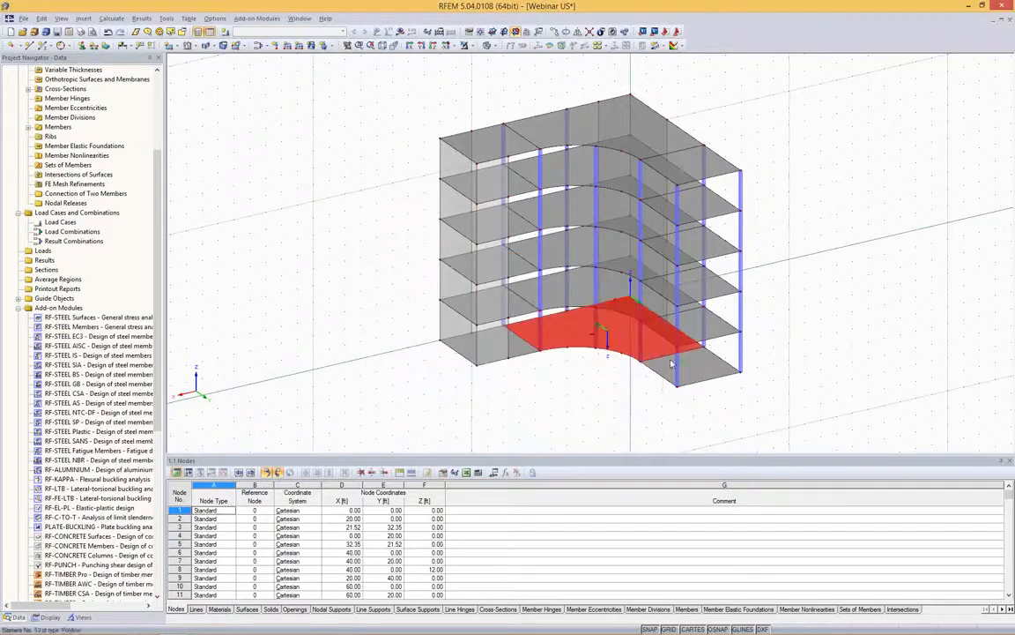
click(518, 353)
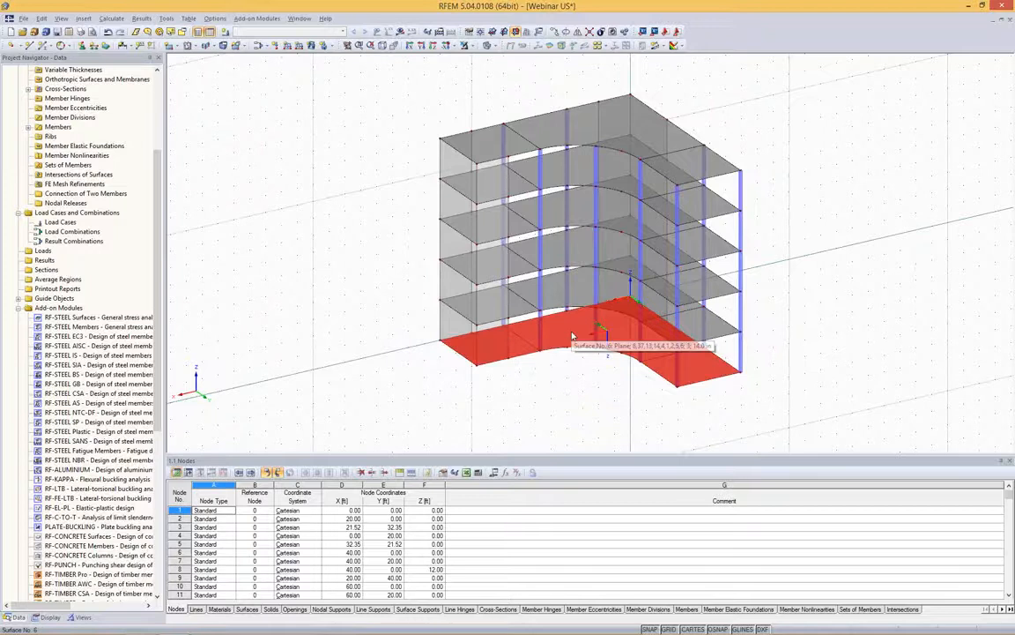
right_click(572, 336)
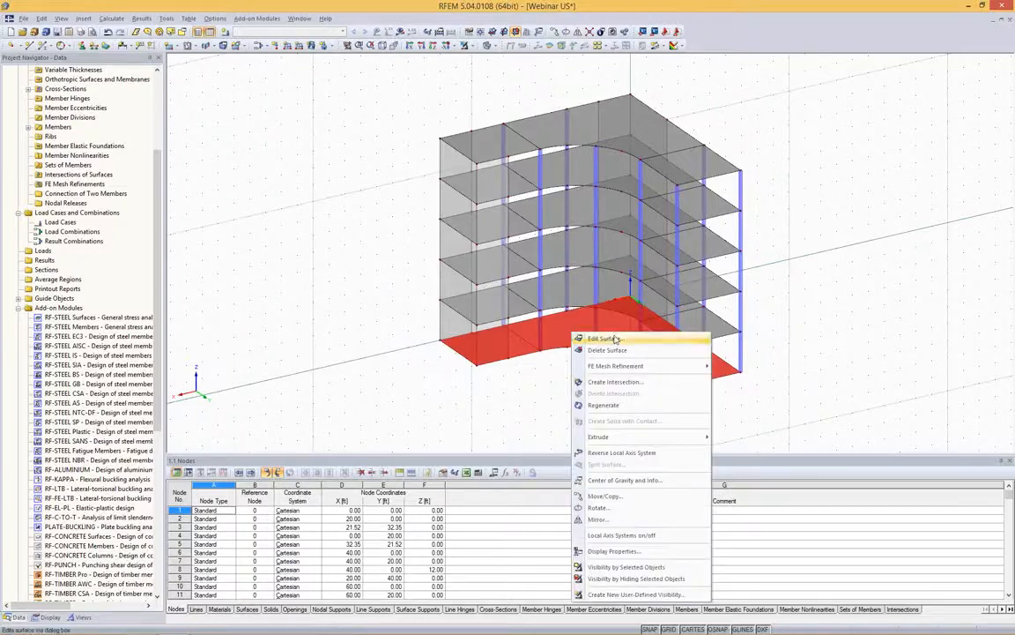
click(620, 337)
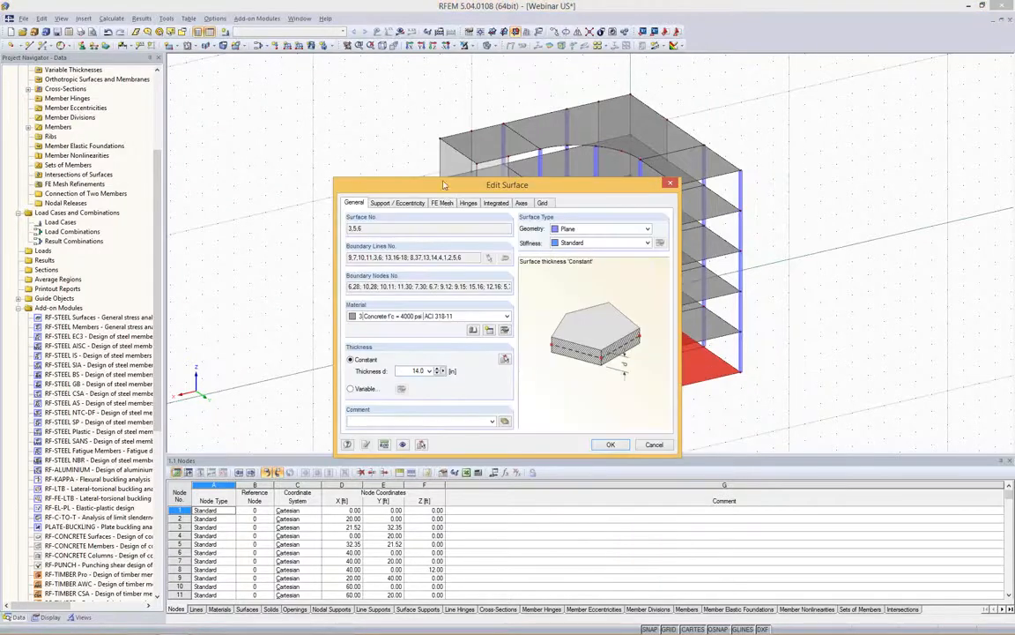
click(397, 203)
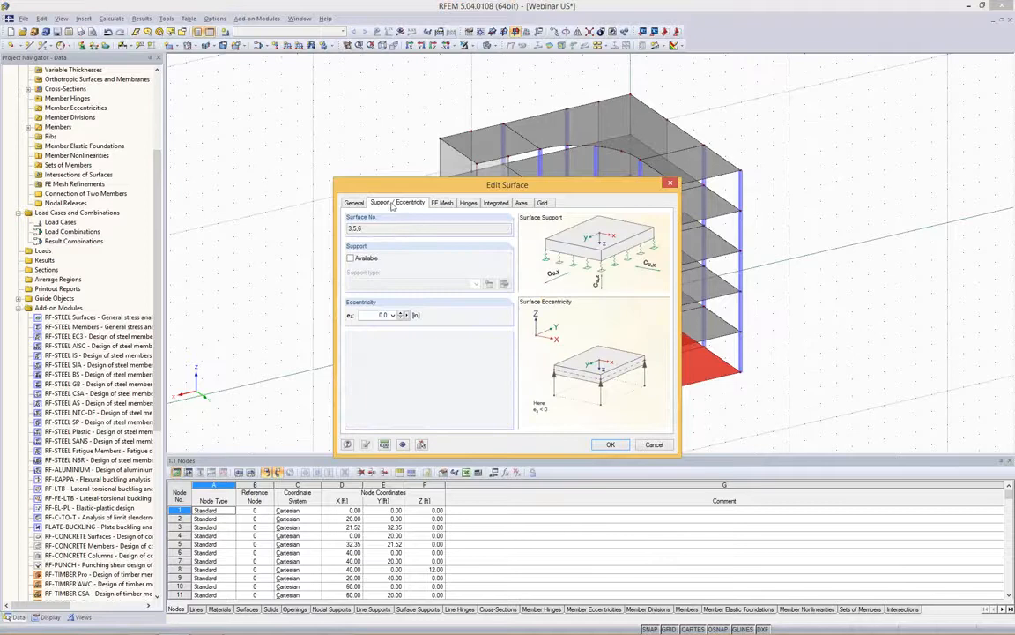
click(352, 259)
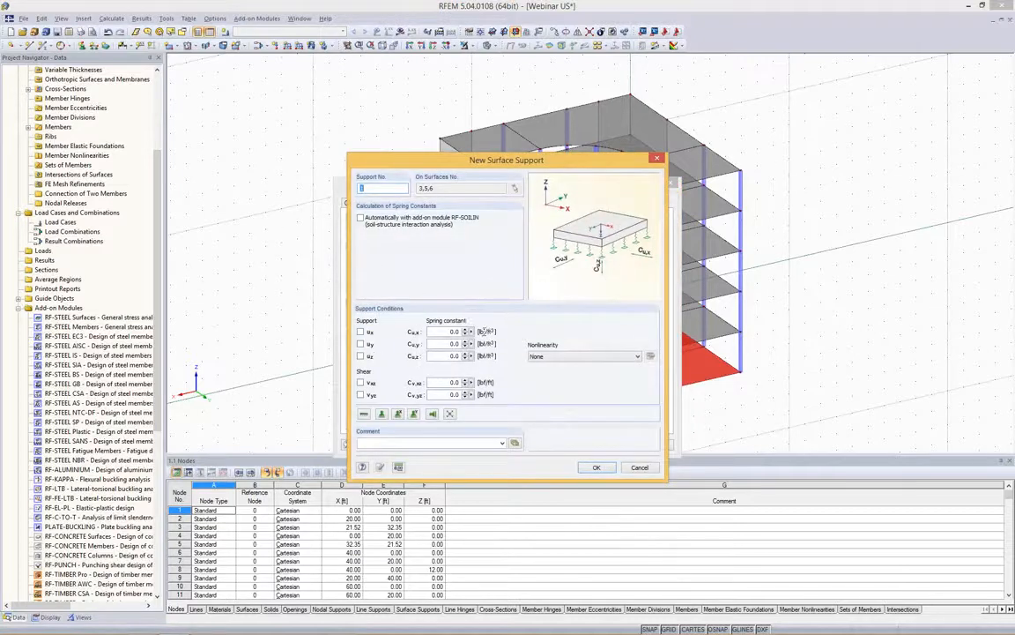
Step: Set the support springs to 31000 lbf/ft³ in x and y, 310000 in z, shear 3100 lbf/ft, with failure if negative contact stress in z
drag(451, 332, 503, 335)
double_click(453, 381)
click(565, 356)
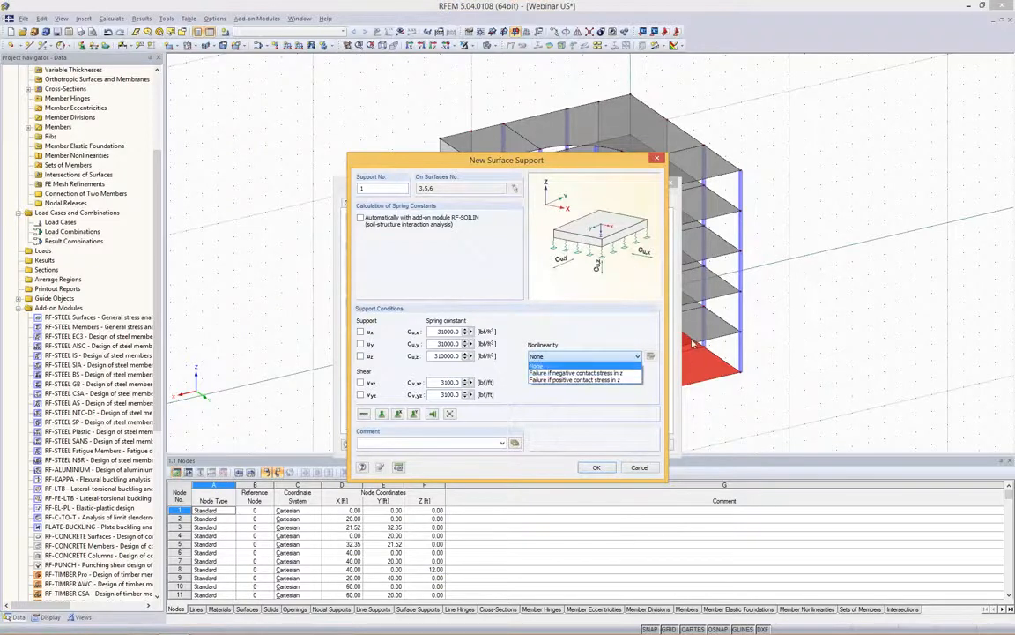
click(599, 373)
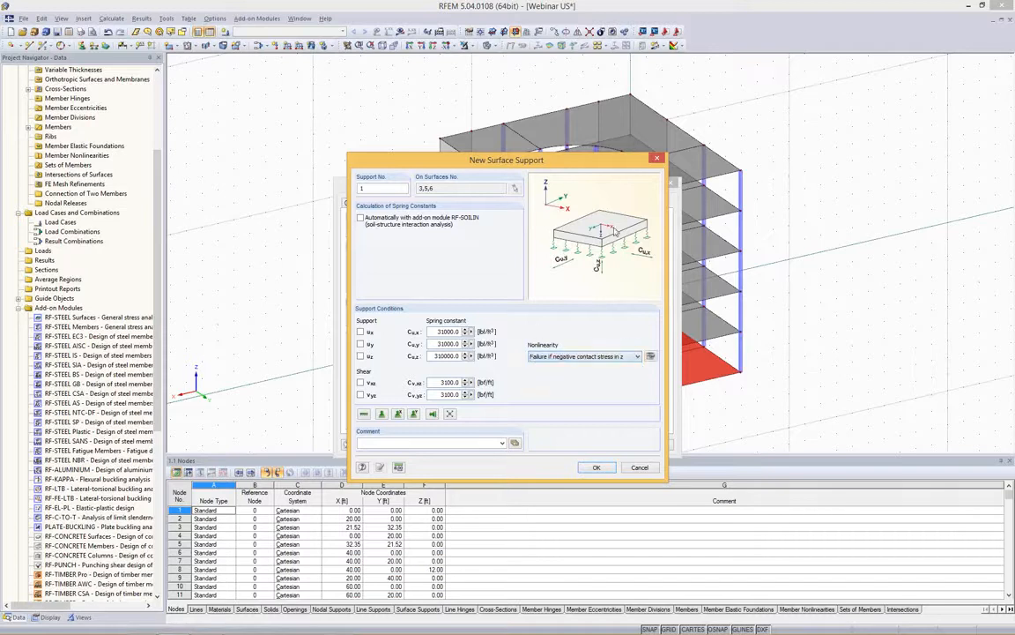
click(596, 472)
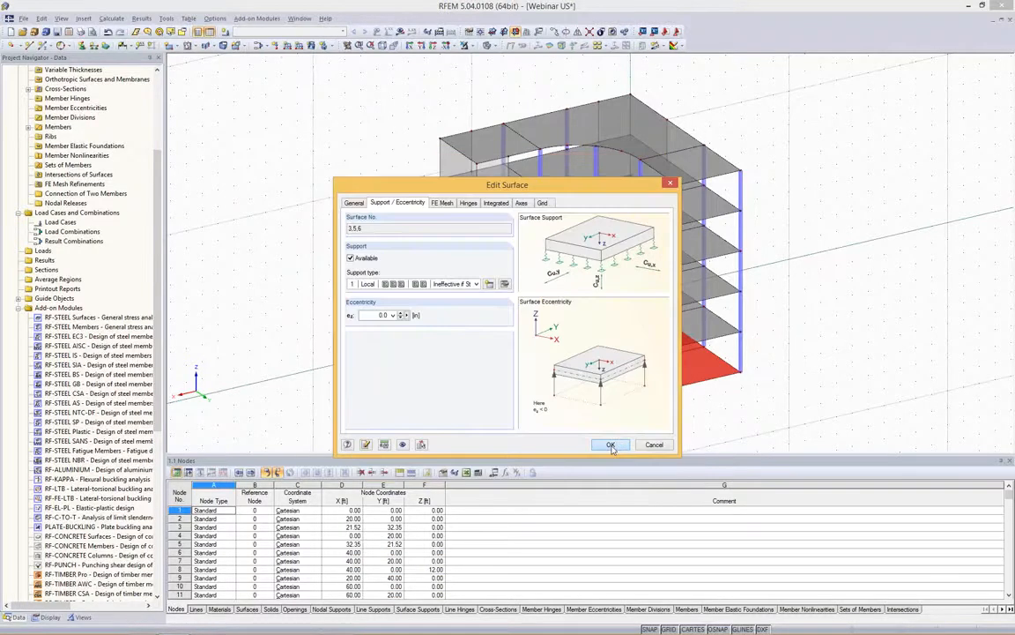
click(611, 445)
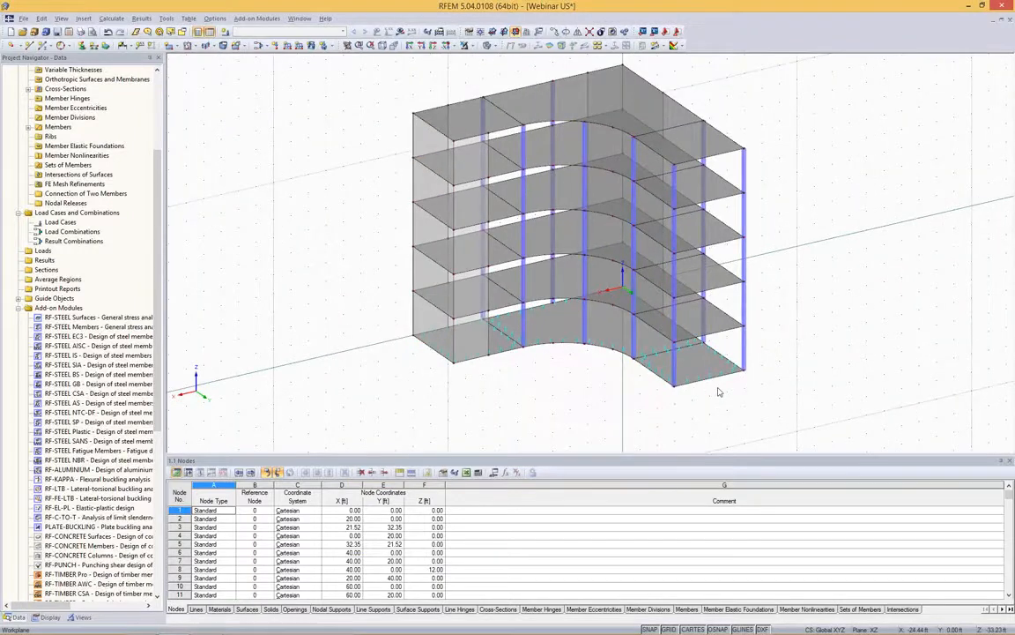
Step: Examine the surface supports along the edges of the ground-level slab and on each of its three surfaces
scroll(719, 392, up, 5)
scroll(390, 295, up, 3)
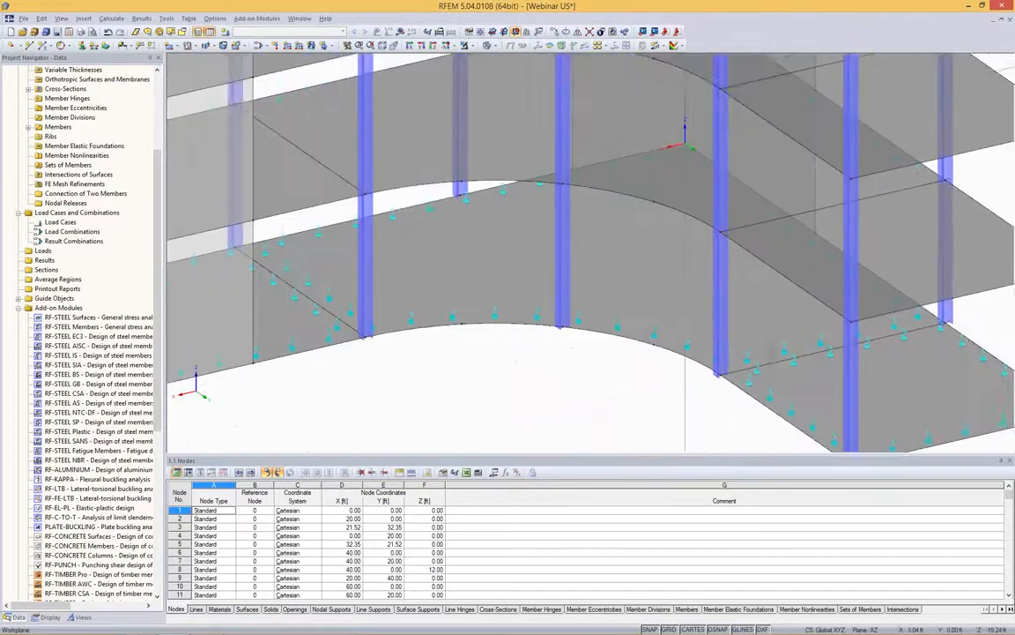
middle_drag(649, 381, 668, 302)
click(749, 282)
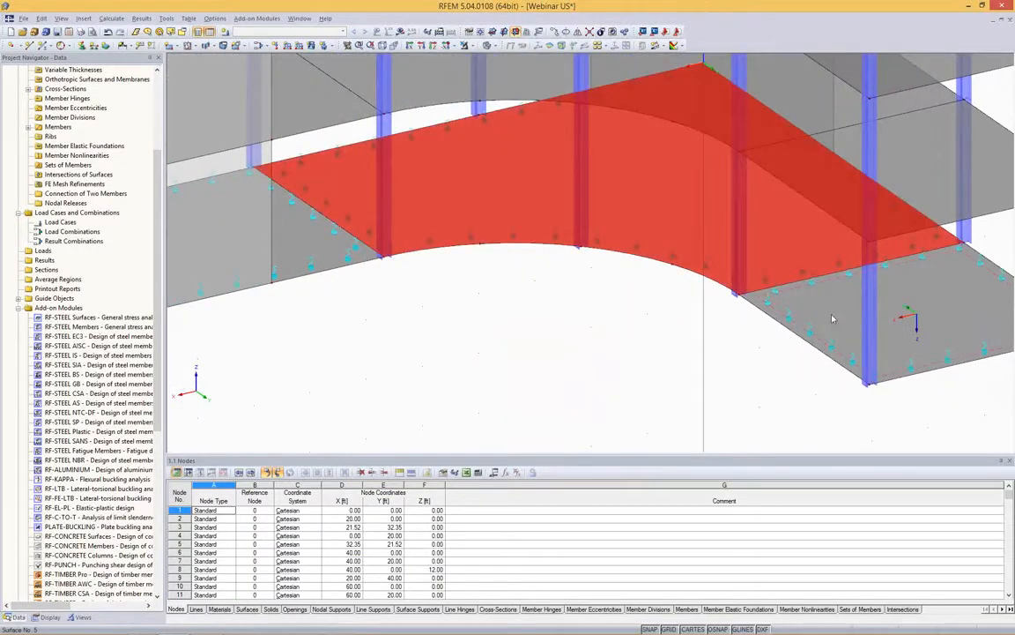
click(832, 318)
click(311, 245)
scroll(457, 328, down, 5)
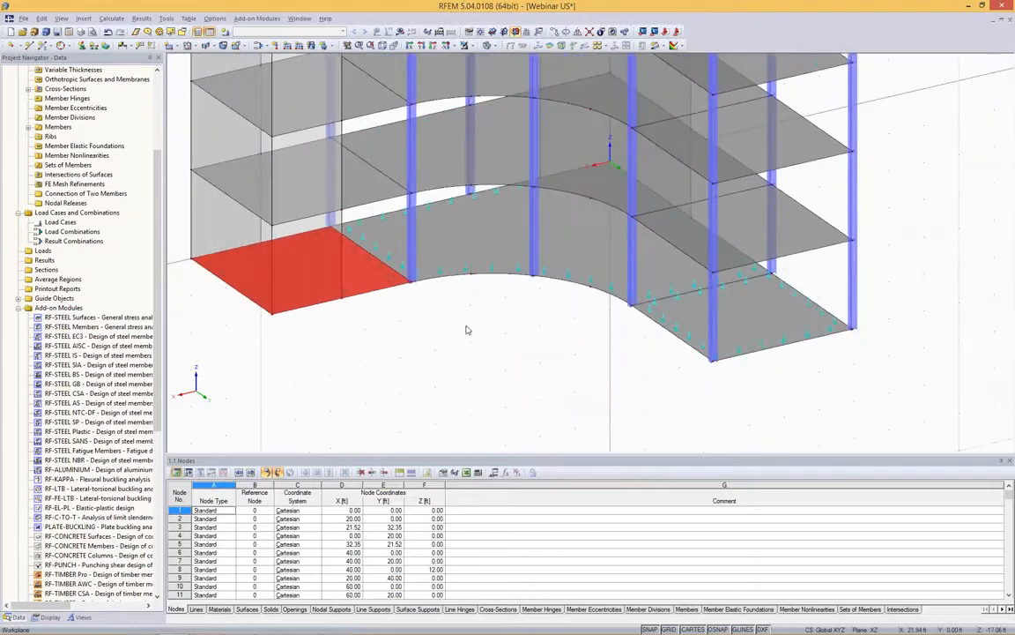
scroll(467, 330, down, 5)
ctrl+middle_drag(663, 365, 424, 124)
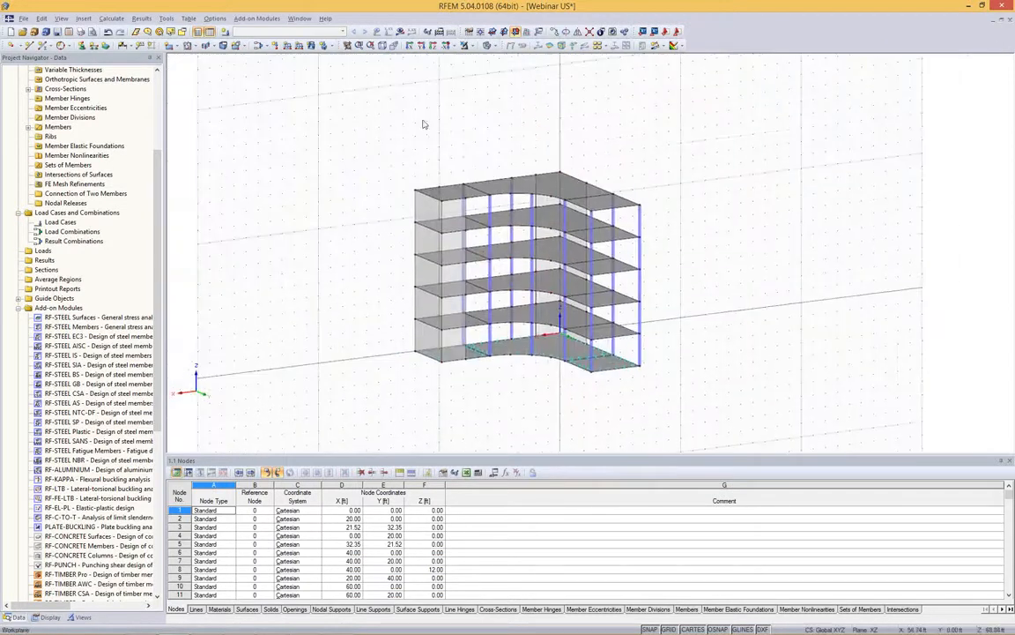
Step: Create load case LC1 with the description Self-weight, keeping the Dead action category and active self-weight of -1.000 in Z
click(225, 34)
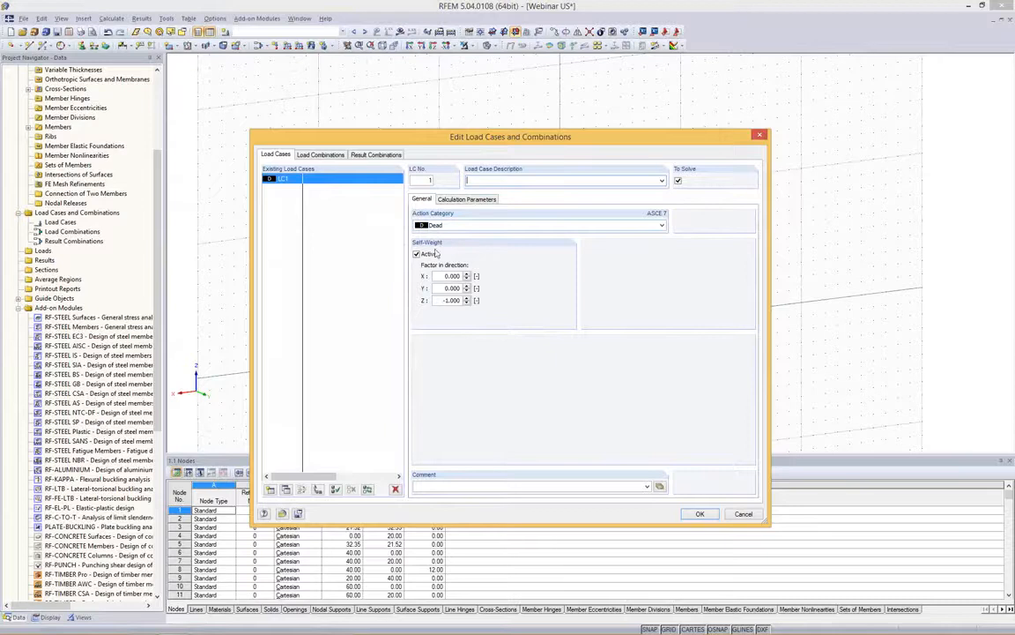
click(661, 180)
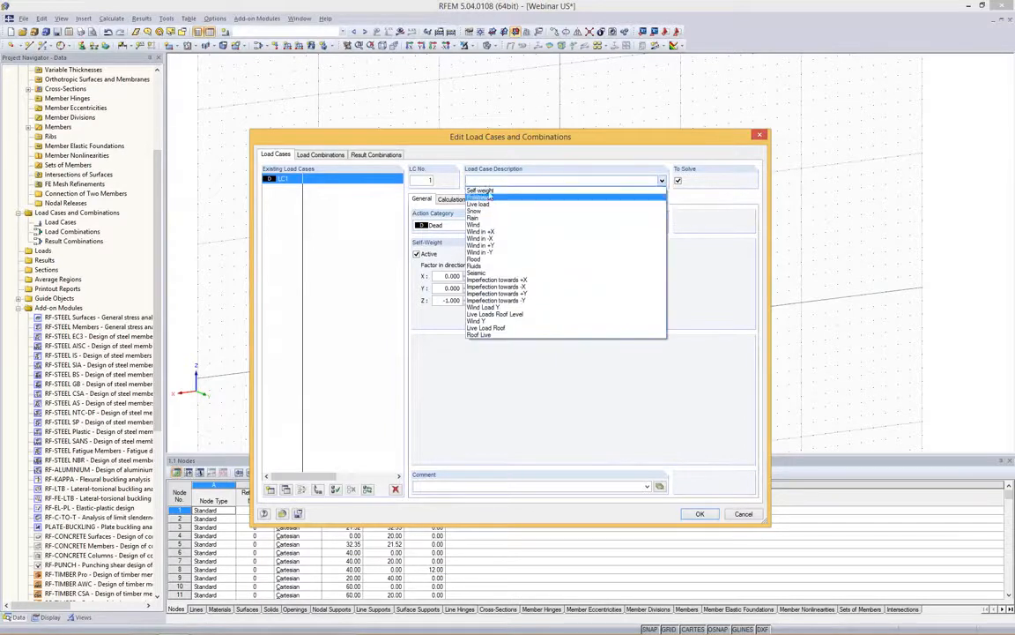
click(480, 190)
click(694, 515)
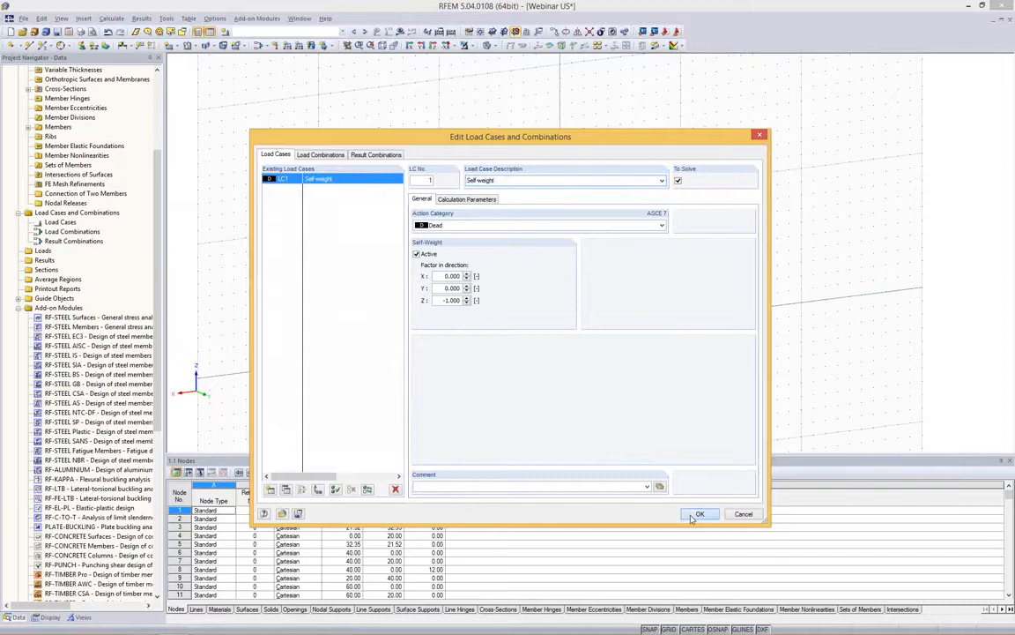
Step: Turn off the display of self-weight loads on the model
click(45, 617)
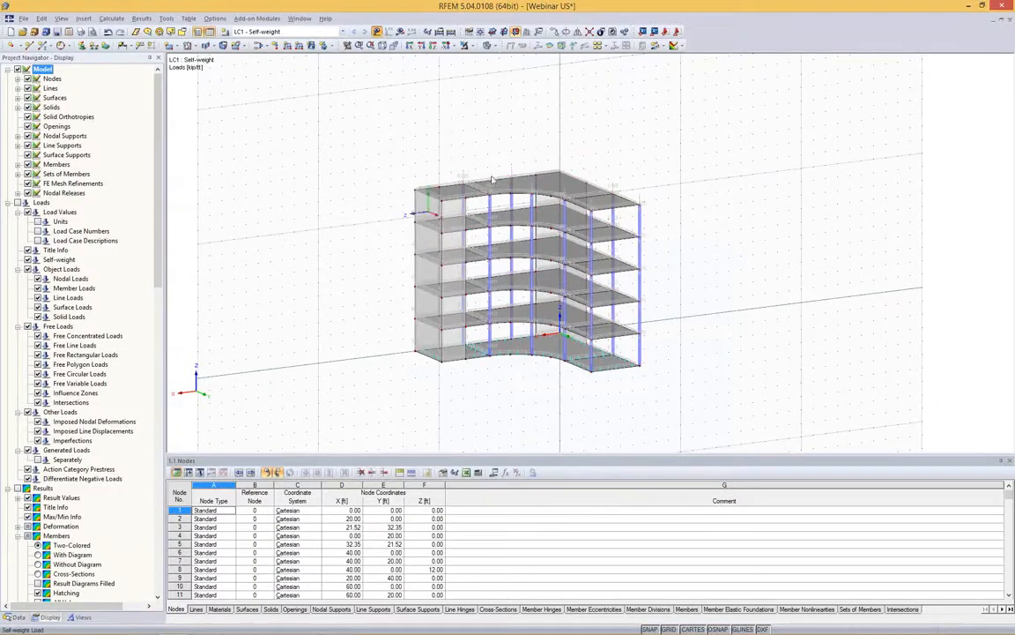
scroll(491, 179, up, 6)
scroll(456, 190, down, 6)
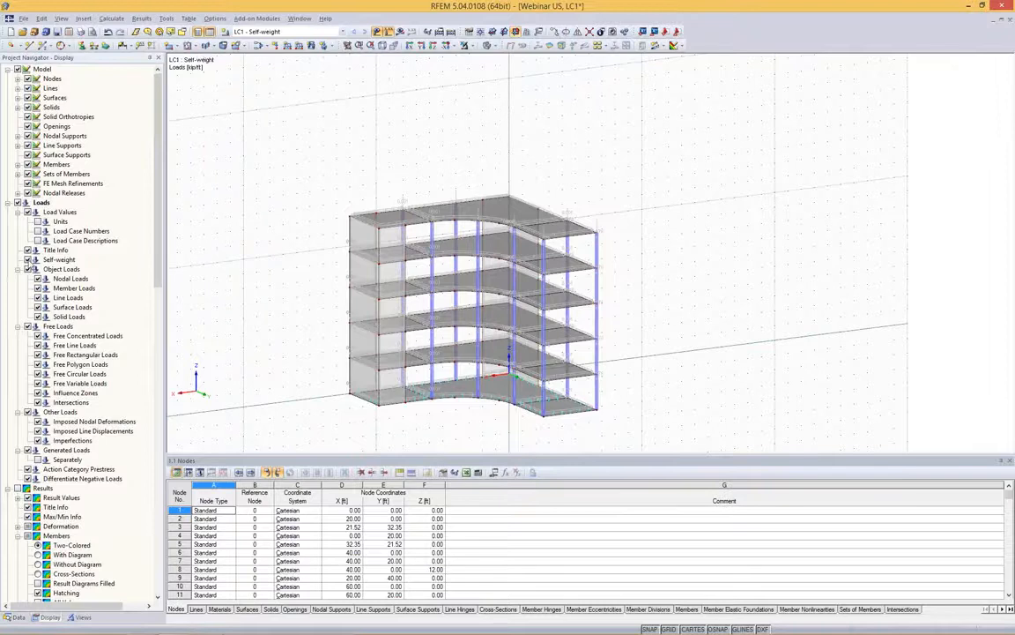
click(36, 260)
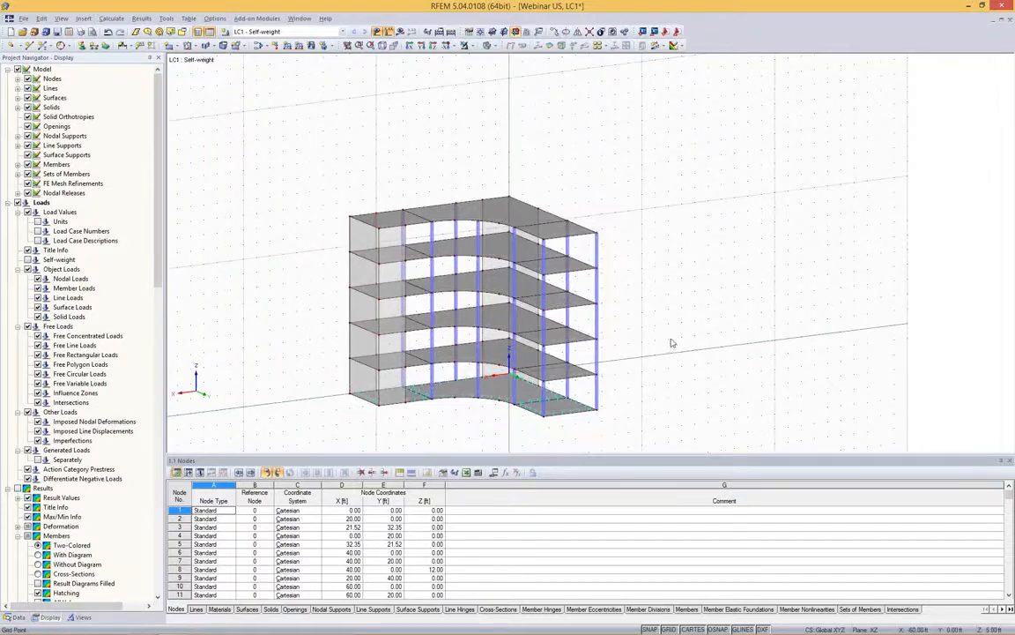
ctrl+middle_drag(672, 380, 679, 337)
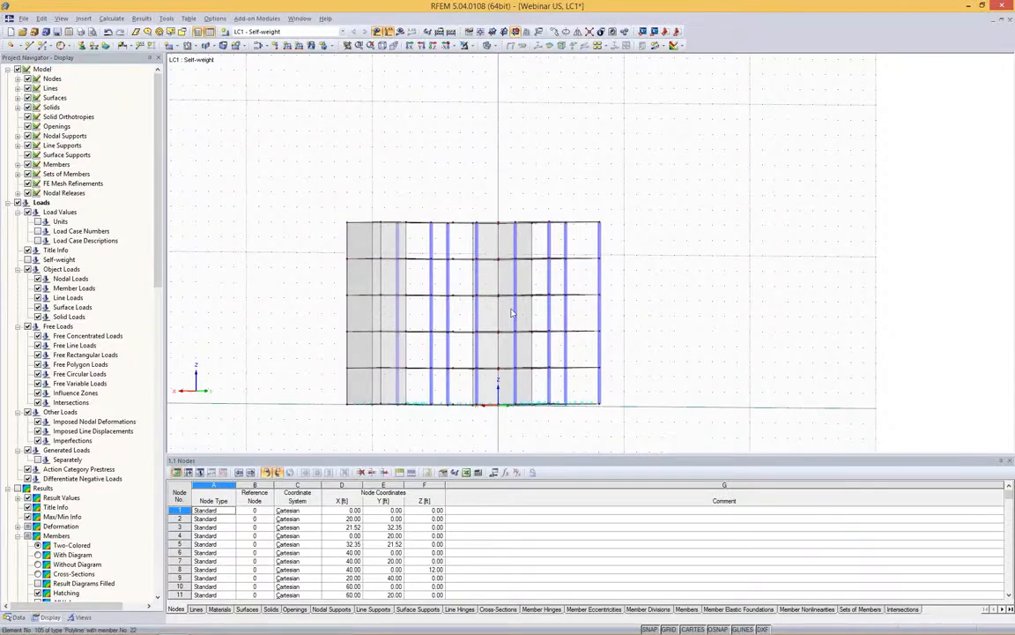
ctrl+middle_drag(483, 167, 448, 219)
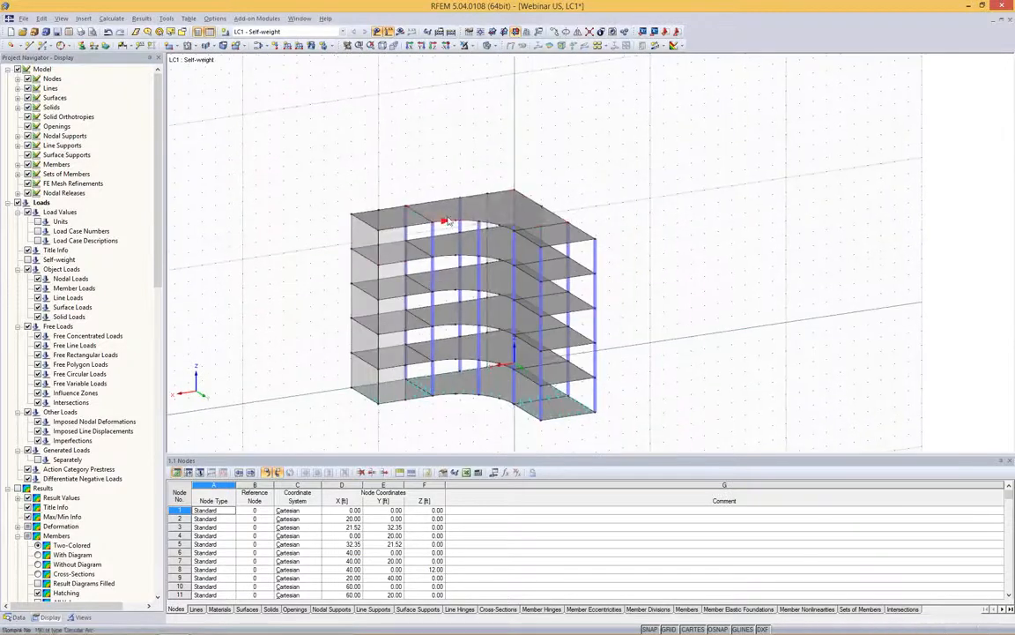
click(447, 219)
click(430, 152)
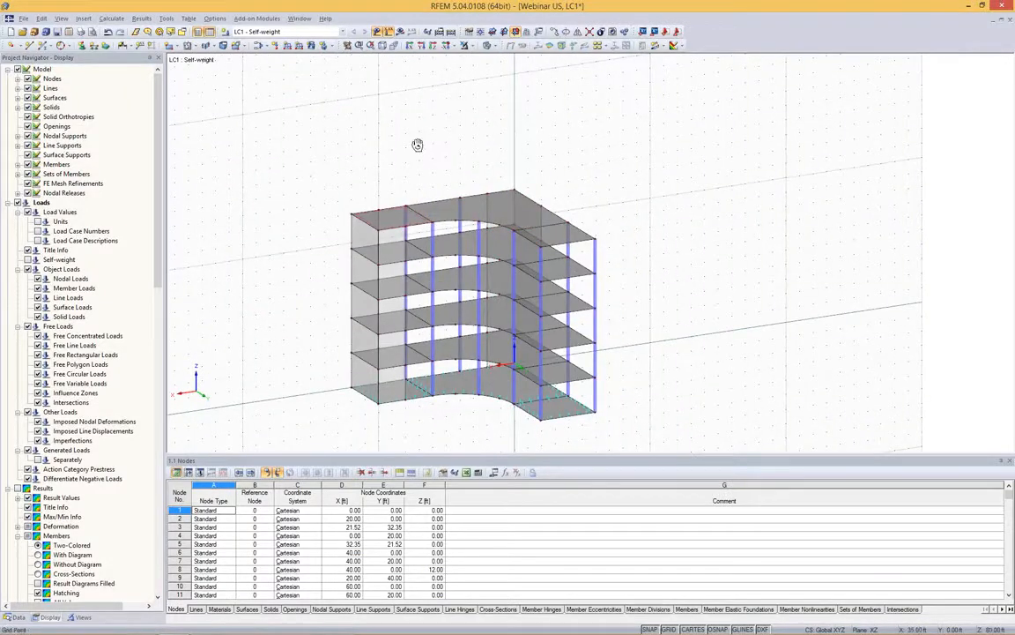
ctrl+middle_drag(433, 124, 424, 182)
click(531, 218)
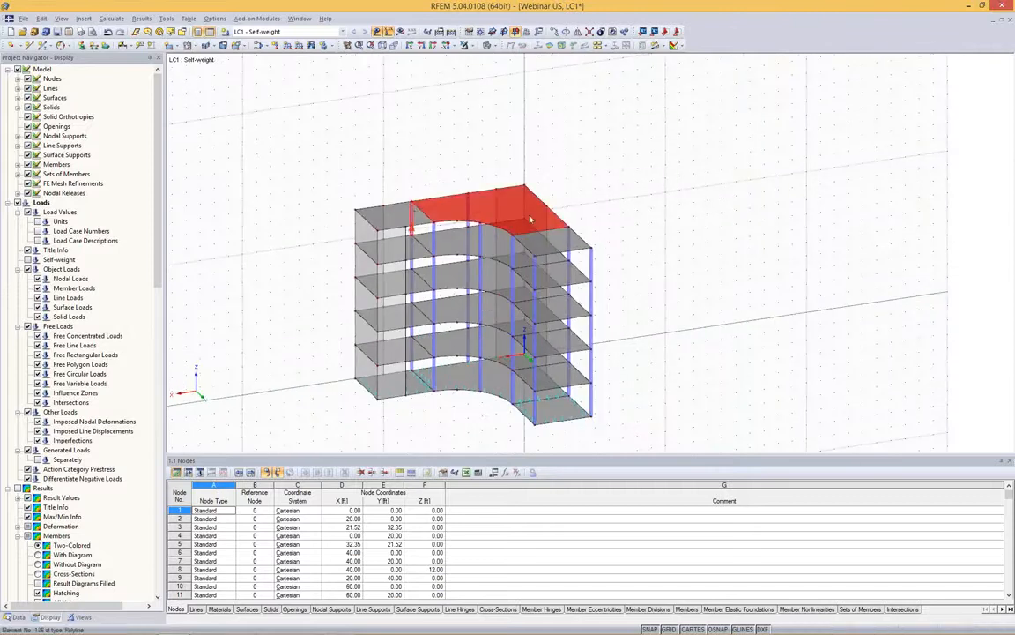
ctrl+click(377, 212)
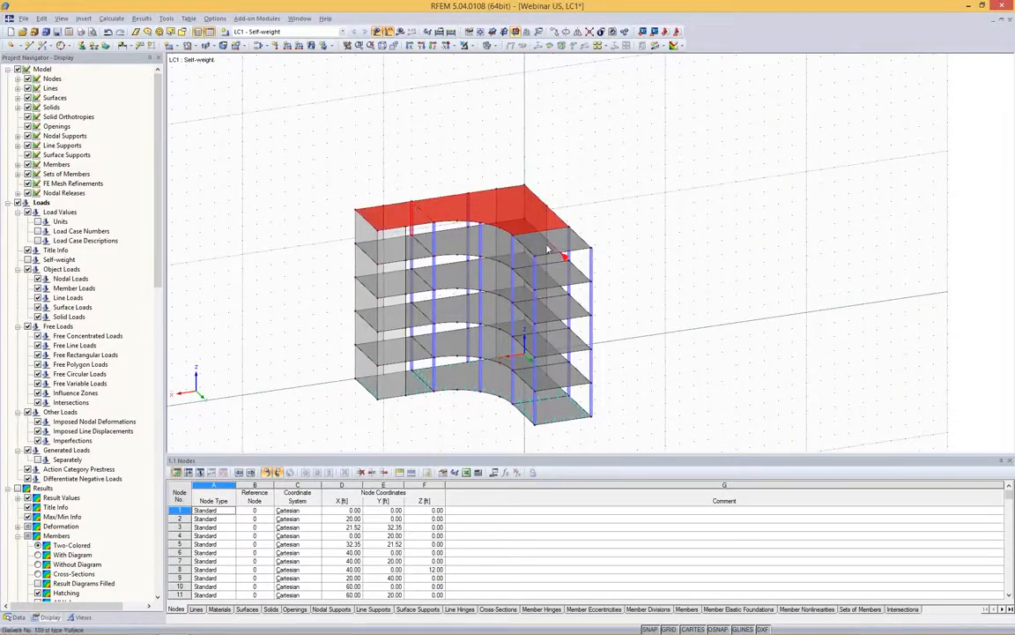
click(539, 159)
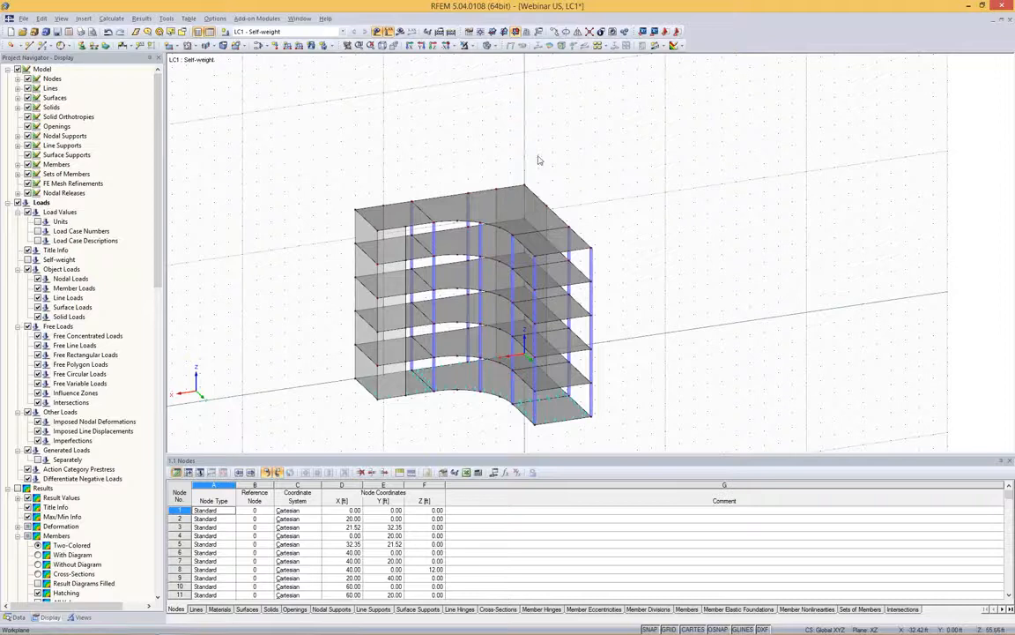
Step: Isolate the 14 in thick surfaces with the generated visibilities by thickness and select all these slab surfaces
click(81, 617)
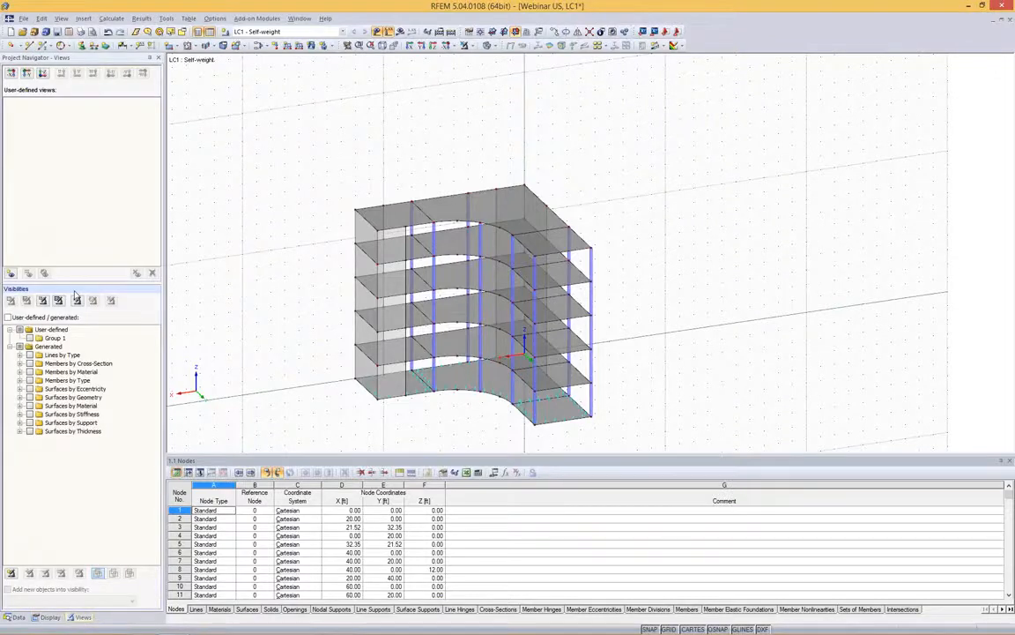
click(20, 431)
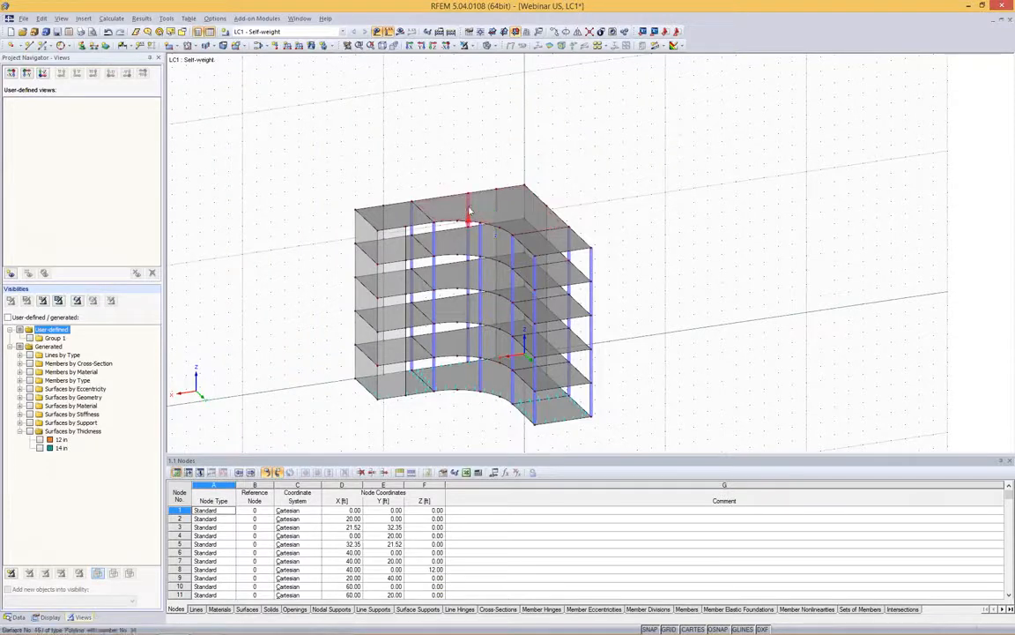
click(39, 447)
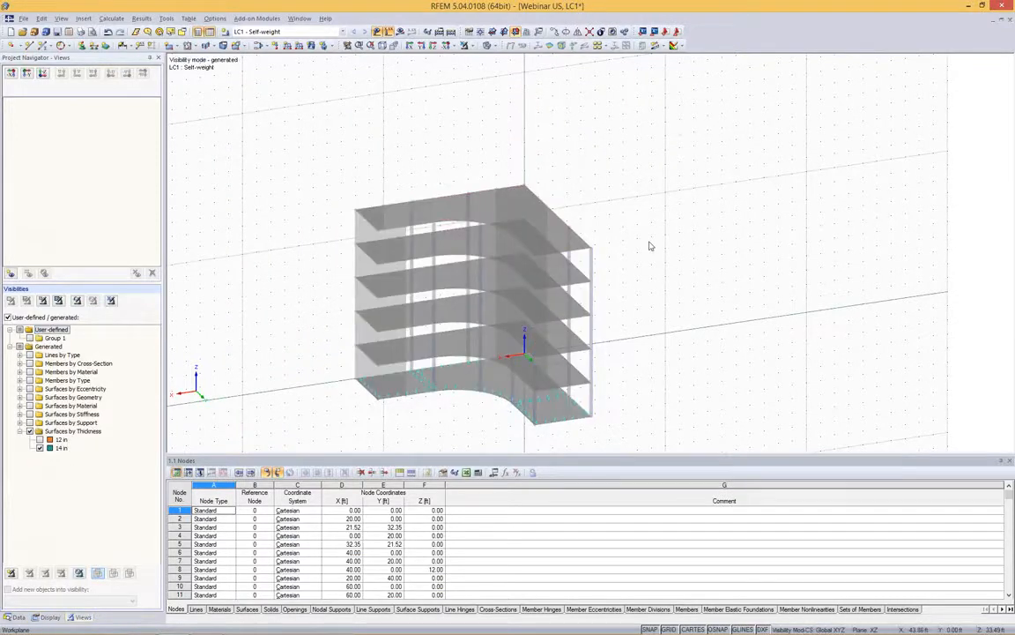
drag(309, 116, 787, 403)
mouse_move(732, 282)
ctrl+middle_down()
mouse_move(752, 222)
mouse_move(727, 267)
mouse_move(735, 266)
ctrl+middle_up()
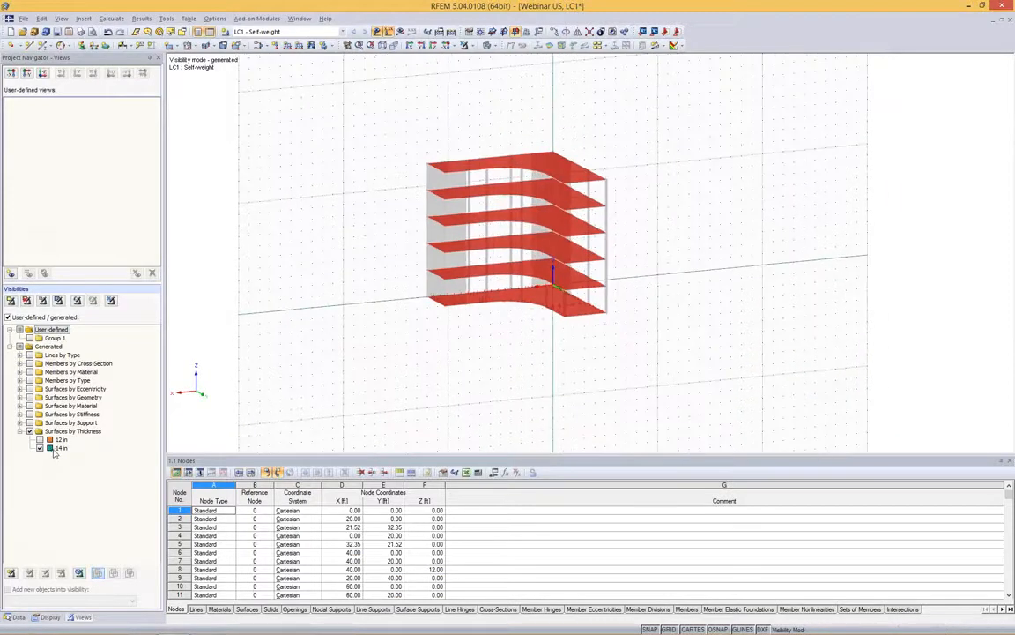
scroll(584, 142, up, 1)
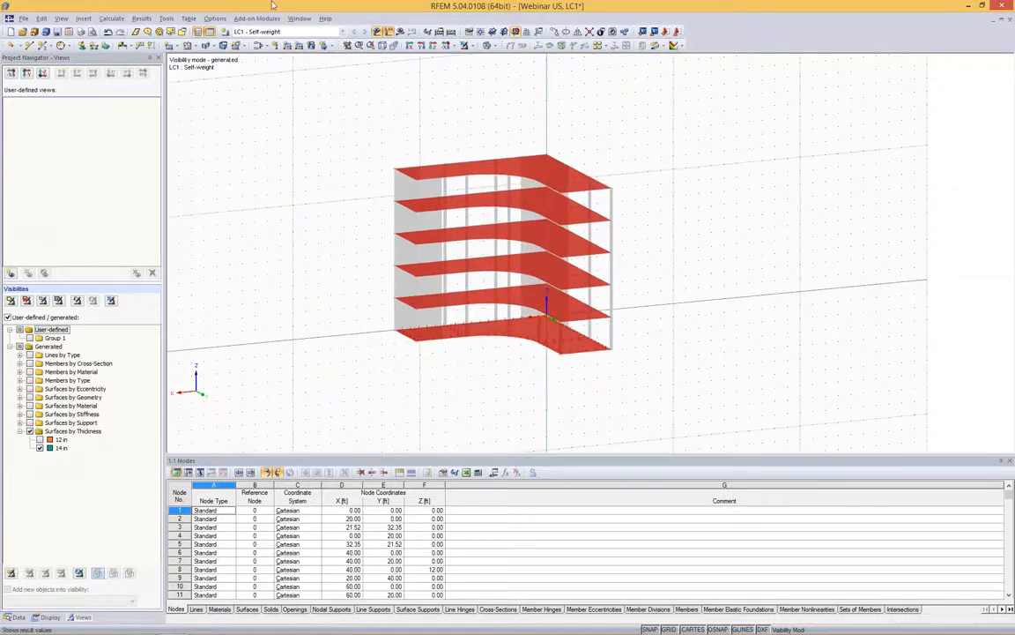
Step: Apply a uniform 0.060 ksf downward surface load in global Z to the selected slabs, with the area load unit set to ksf
click(311, 45)
click(590, 321)
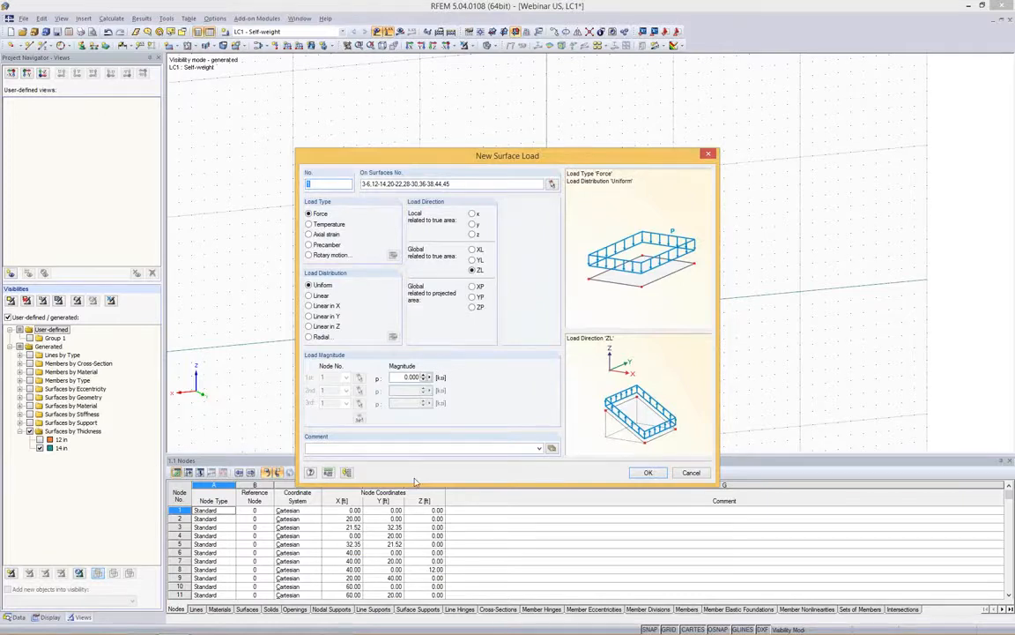
click(328, 473)
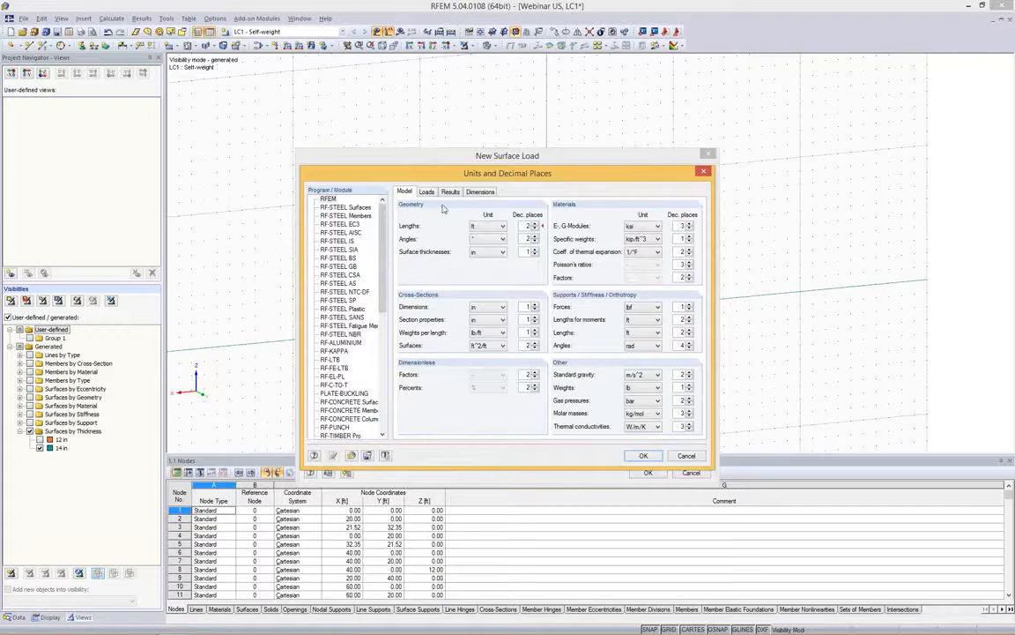
click(427, 193)
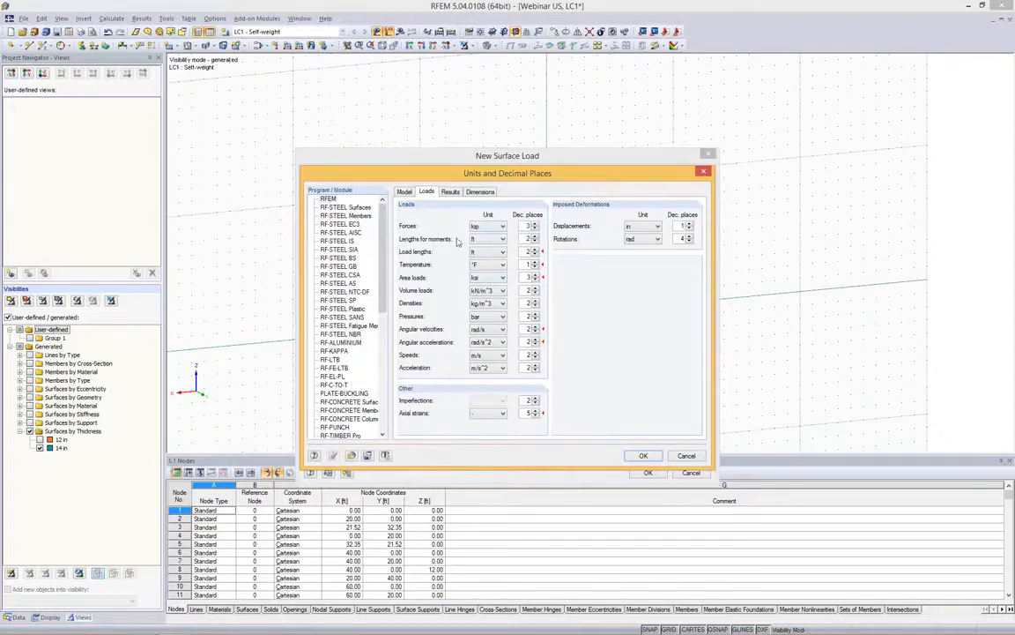
click(492, 278)
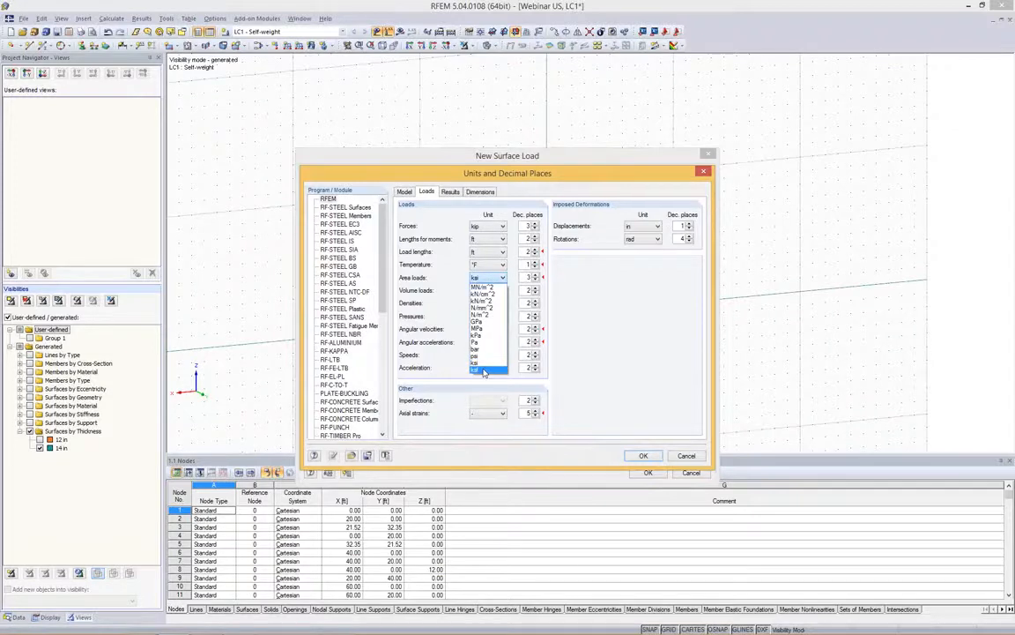
click(483, 370)
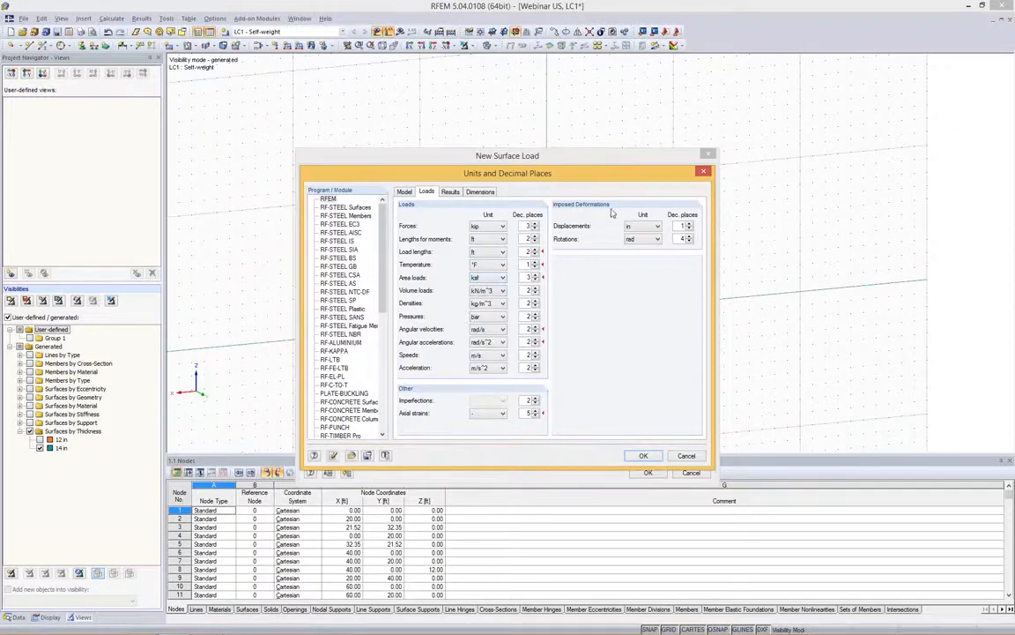
click(643, 456)
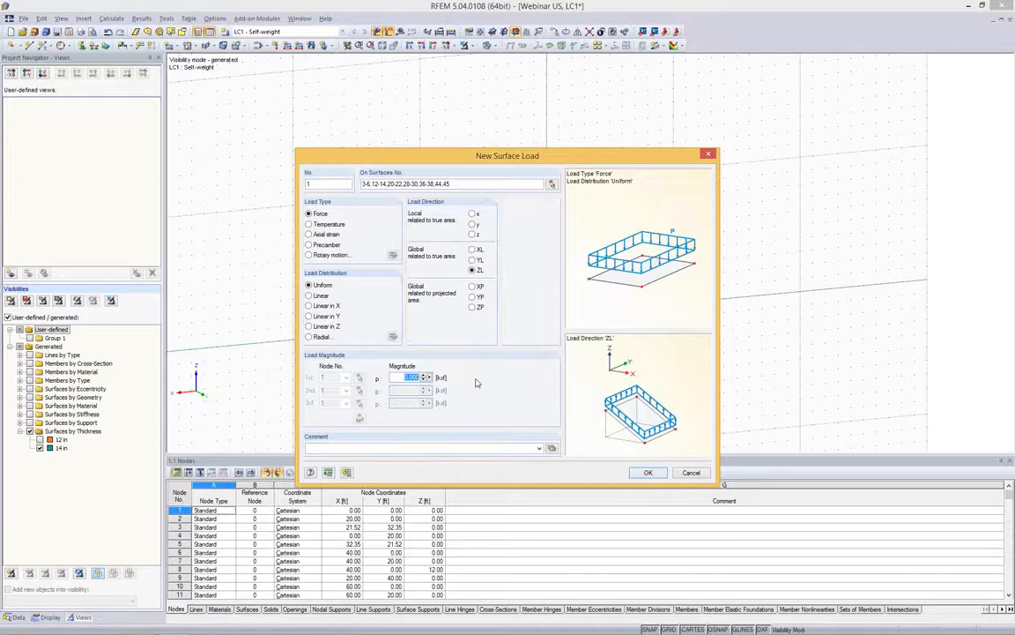
key(BackSpace)
click(649, 473)
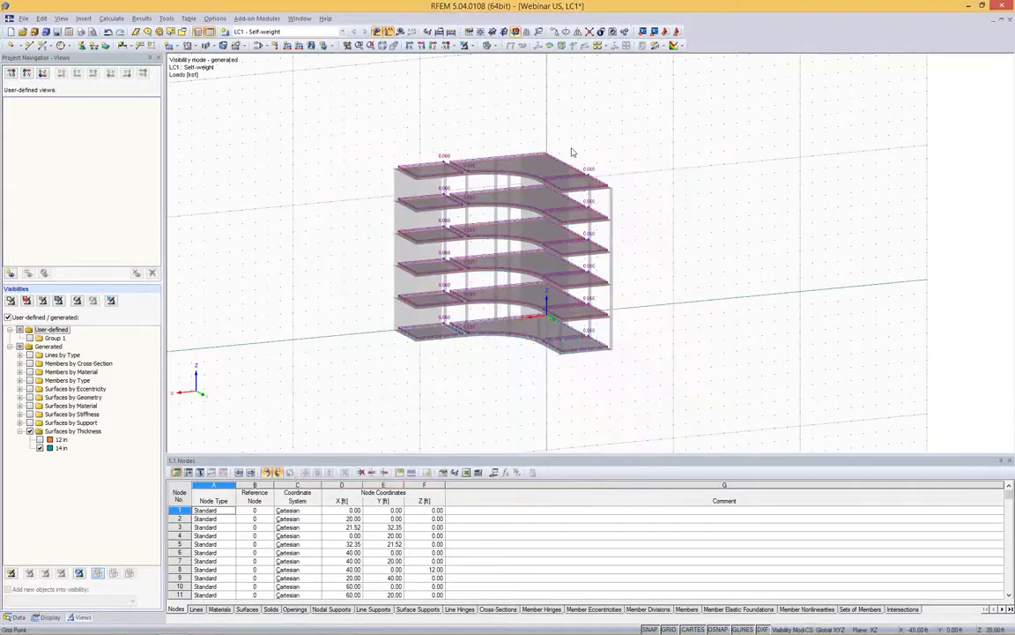
Step: Increase the display size of the surface load on the top slab and check the loads across all floors
scroll(575, 162, up, 3)
scroll(575, 162, up, 3)
right_click(582, 201)
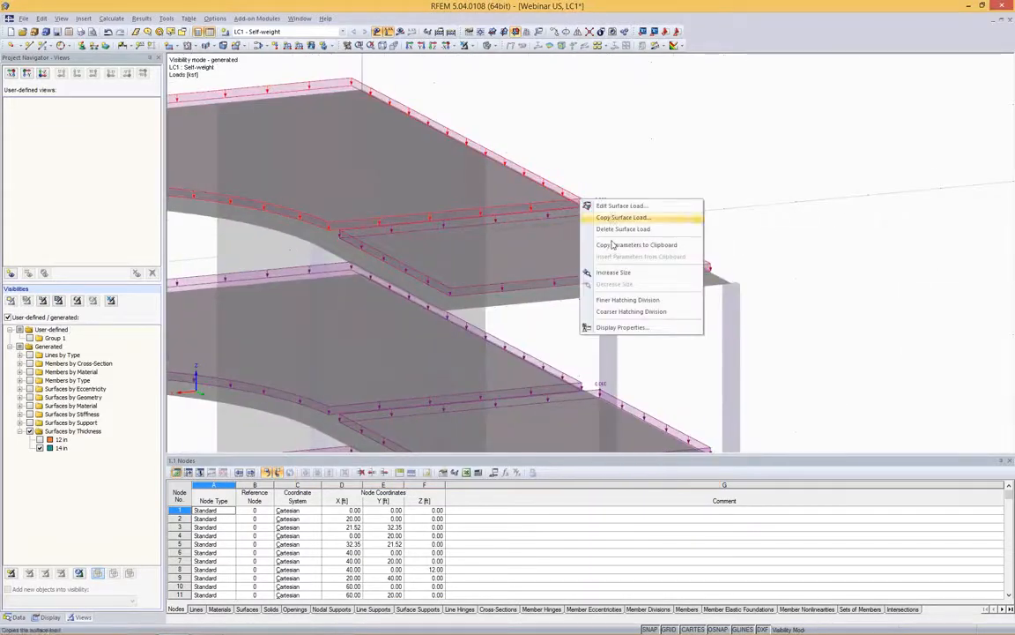
click(612, 274)
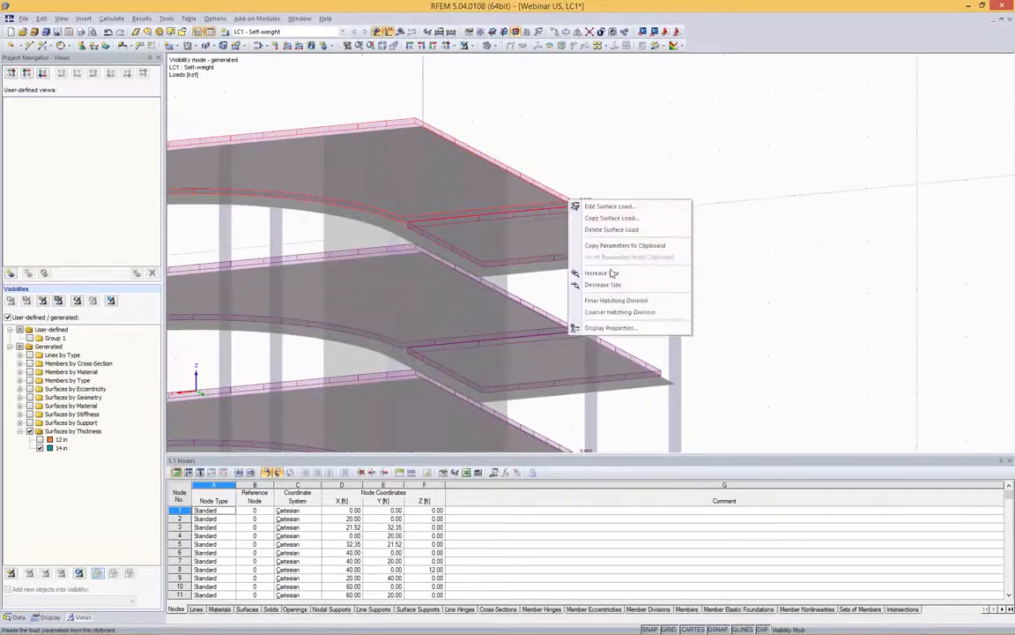
click(613, 274)
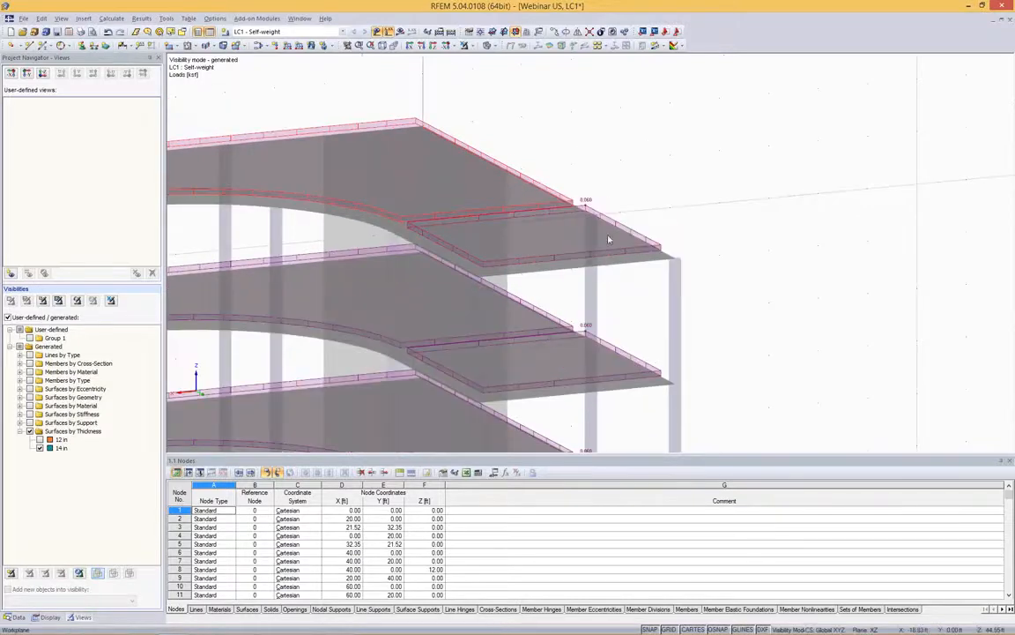
right_click(574, 201)
click(600, 147)
scroll(535, 241, down, 3)
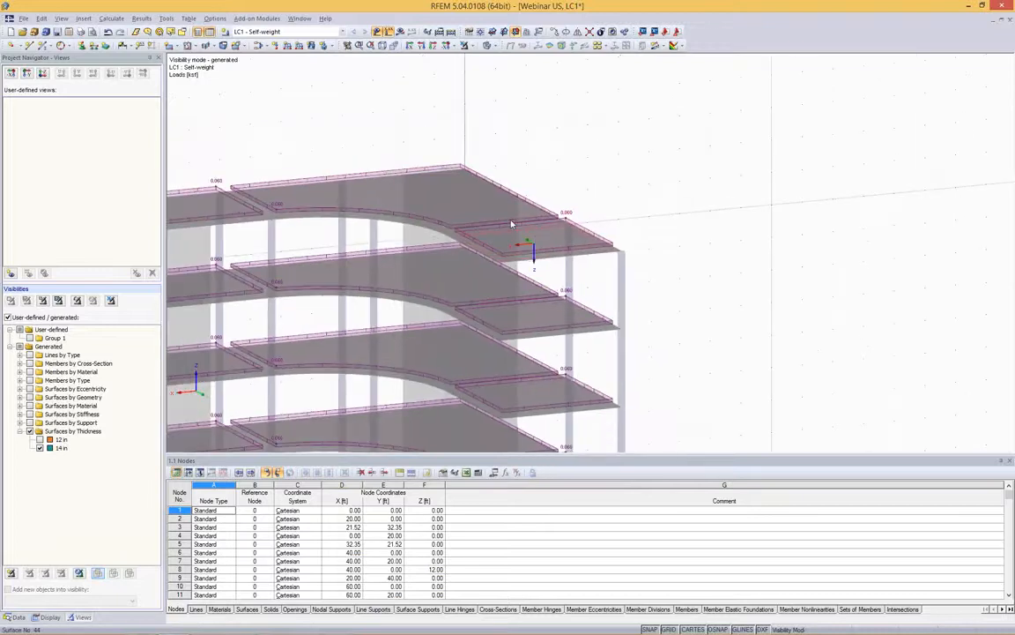
scroll(383, 221, down, 1)
scroll(384, 221, down, 3)
middle_drag(271, 114, 362, 113)
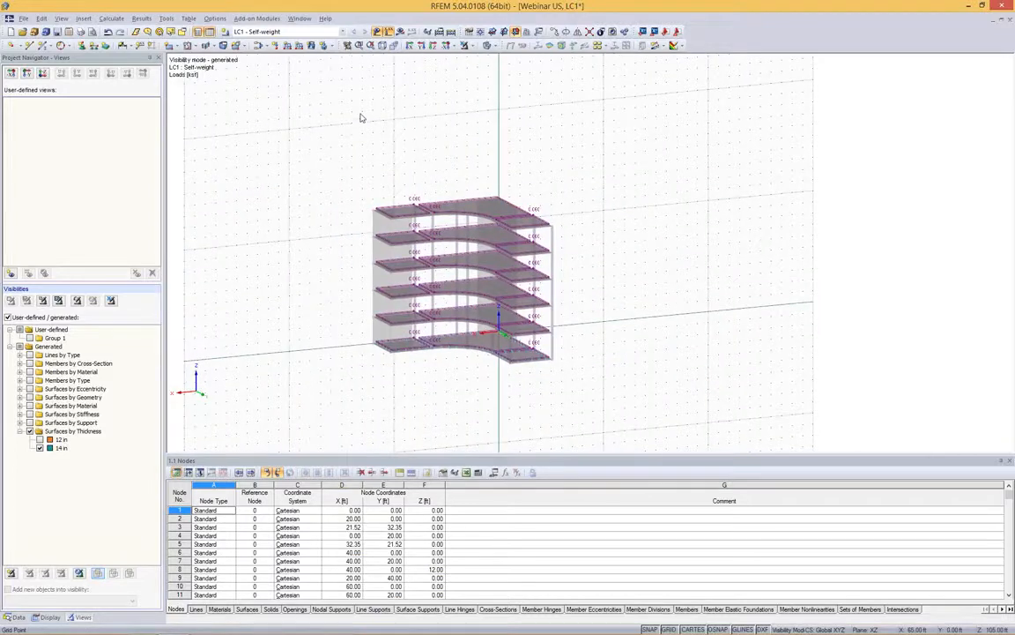
scroll(361, 120, up, 1)
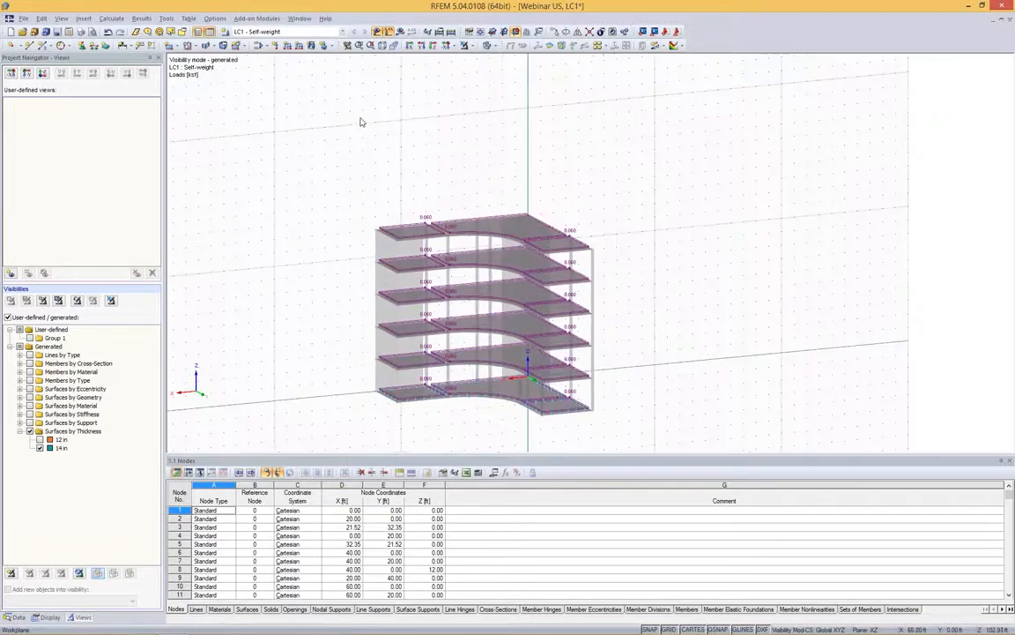
Step: Create load case LC2 in the Live action category with the description Live load
click(225, 31)
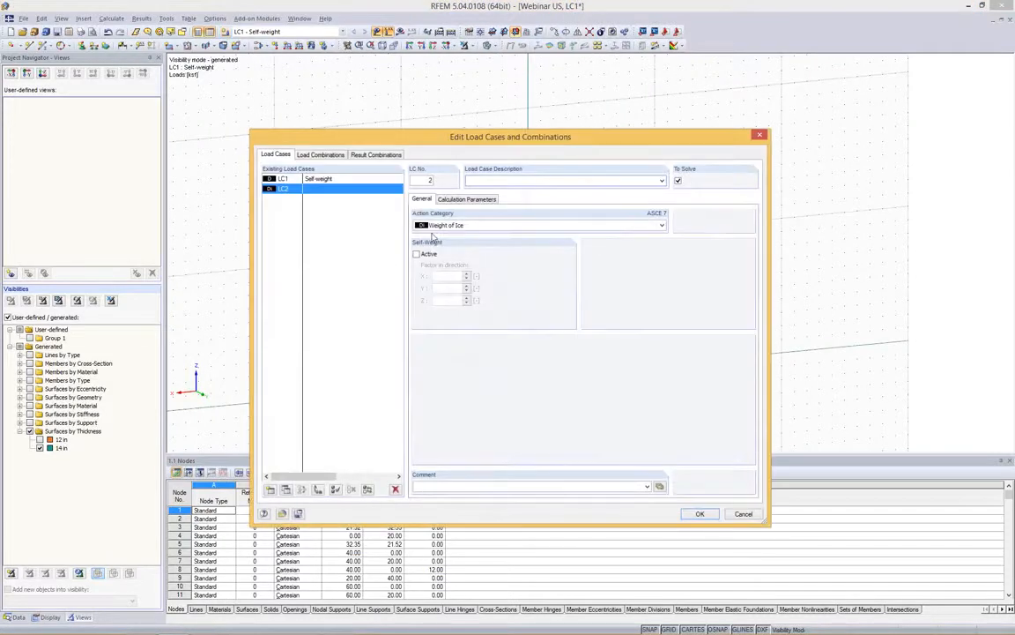
click(438, 226)
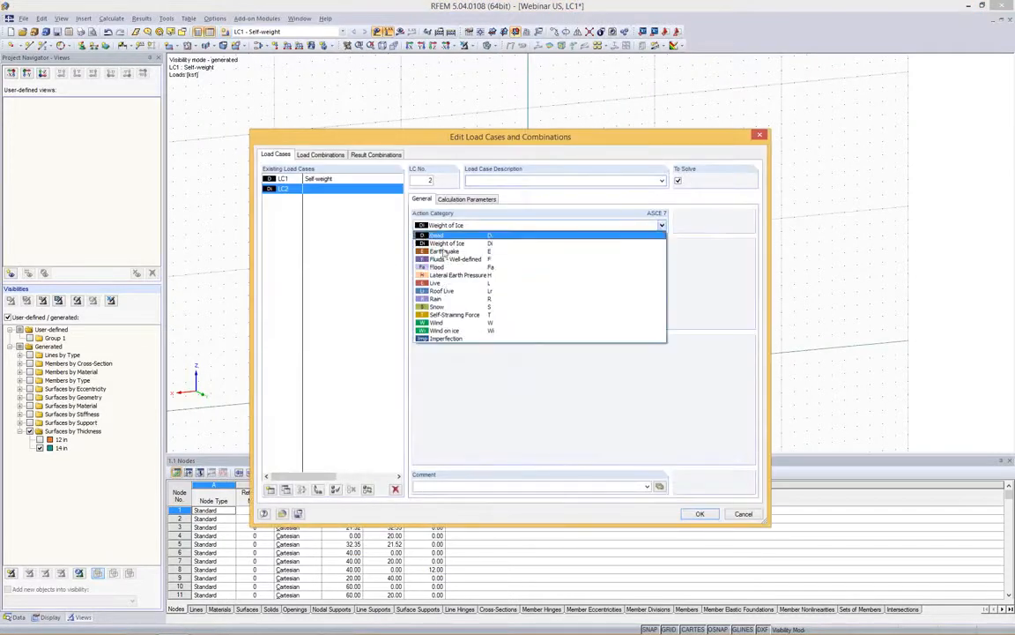
click(447, 283)
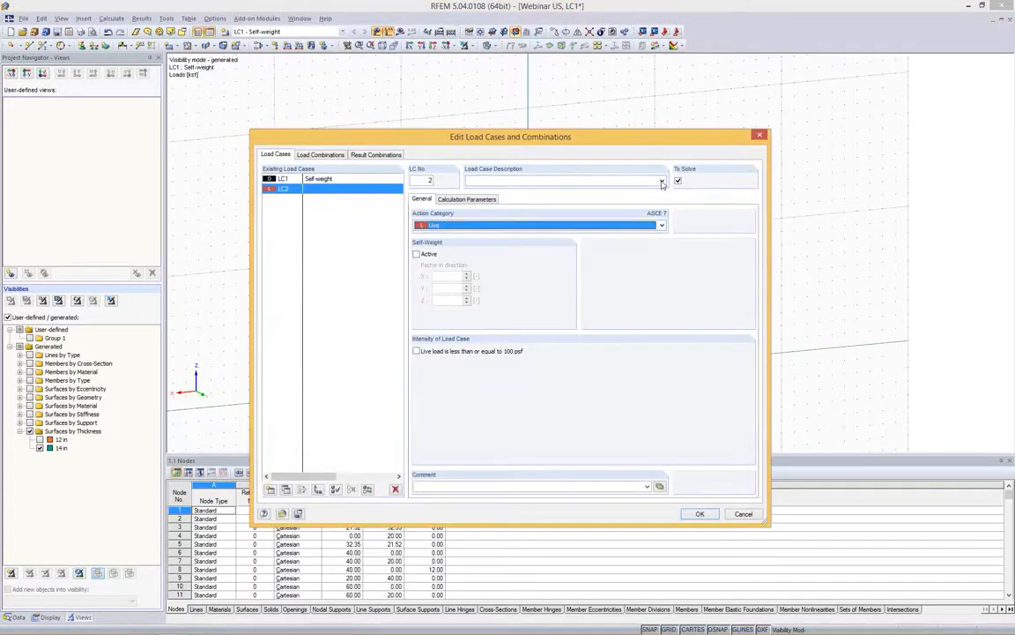
click(596, 180)
click(509, 204)
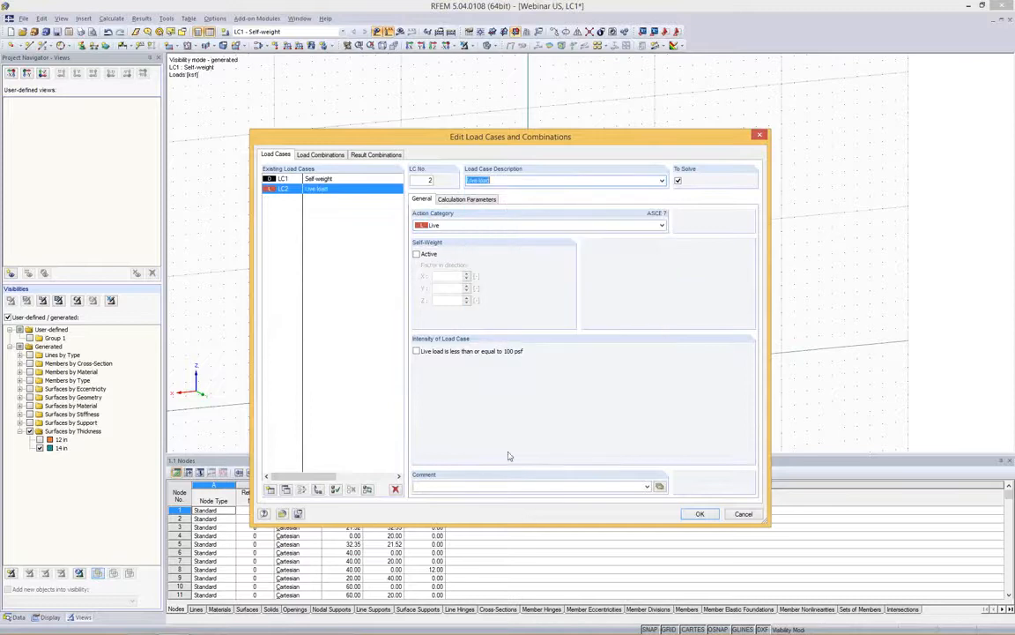
click(700, 514)
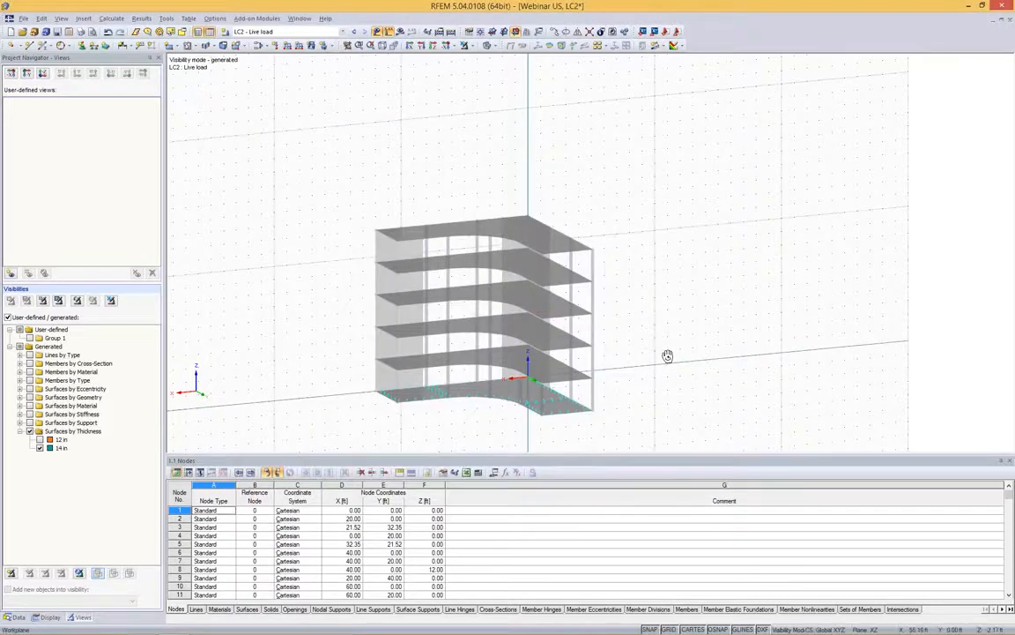
Step: Apply a uniform 0.100 ksf downward surface load in global Z to all 14 in slabs below the roof level
ctrl+middle_drag(667, 356, 670, 336)
drag(347, 257, 698, 427)
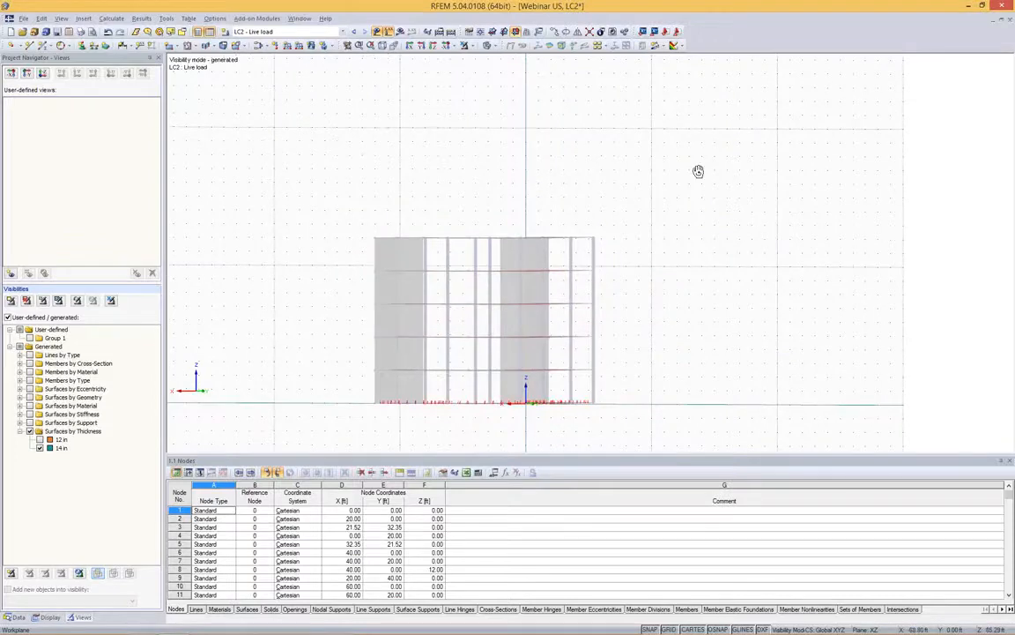
ctrl+middle_drag(698, 172, 636, 234)
ctrl+middle_drag(331, 163, 423, 154)
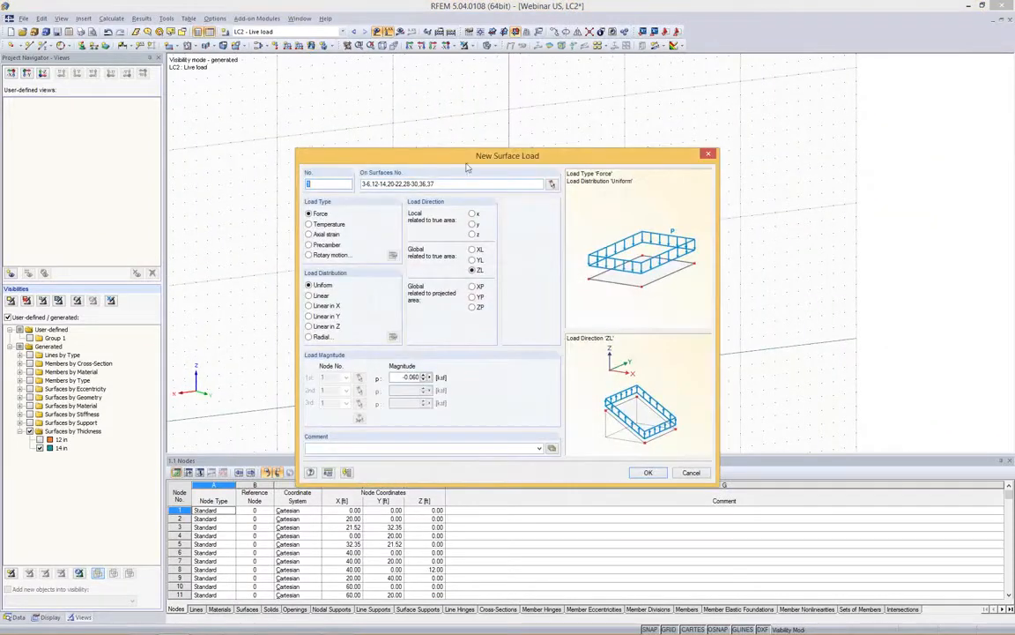
drag(496, 156, 769, 119)
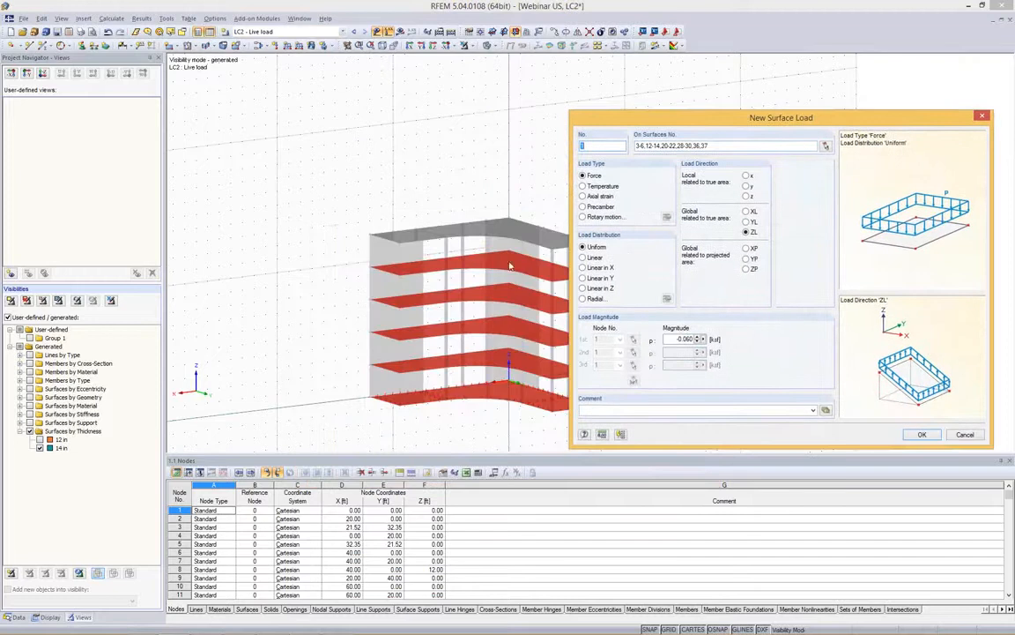
drag(710, 147, 643, 148)
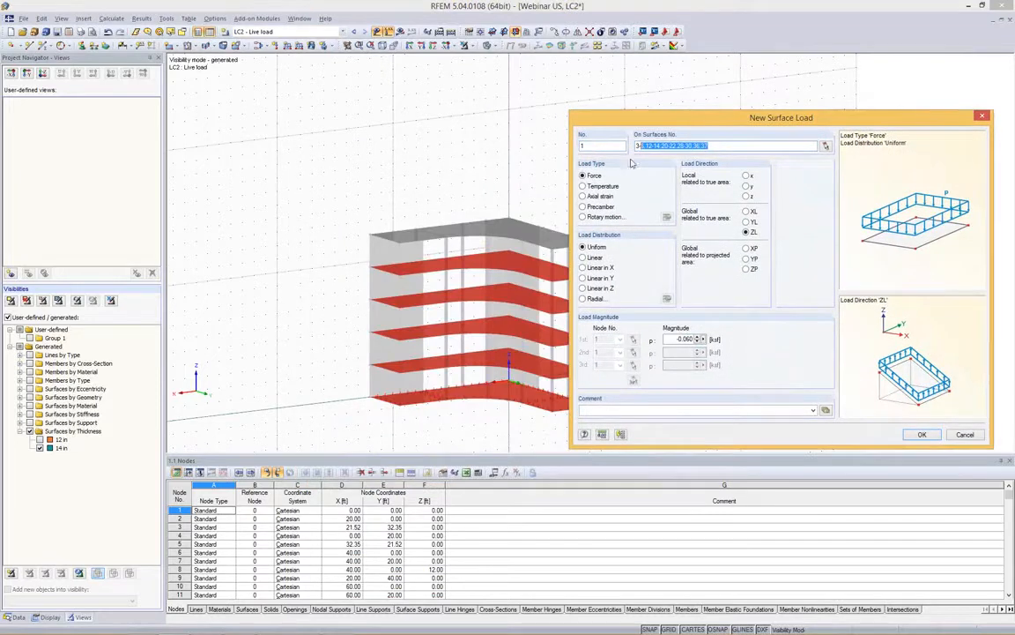
double_click(683, 338)
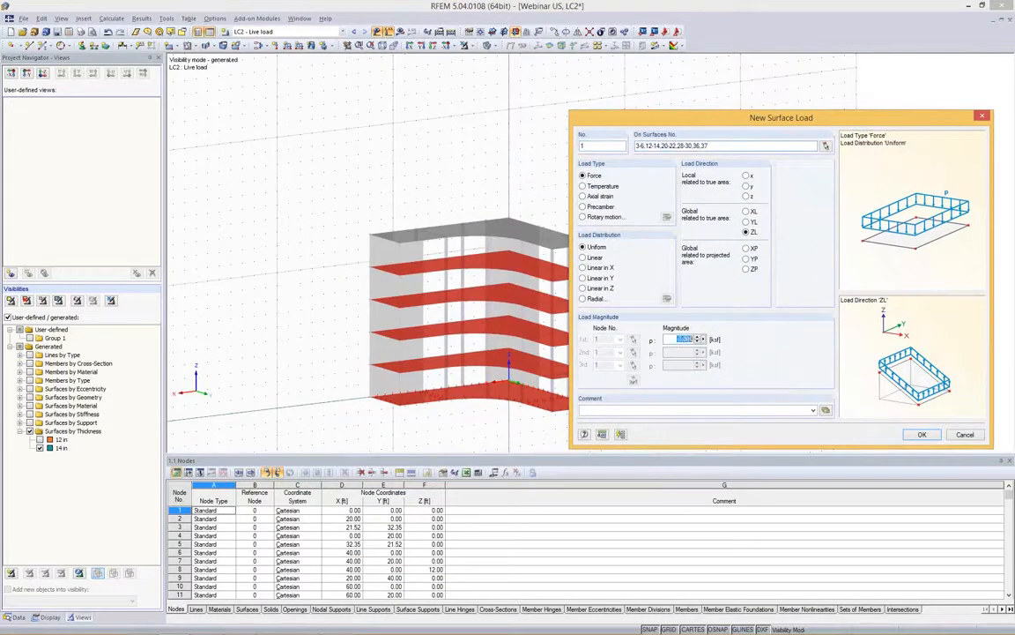
key(BackSpace)
click(922, 434)
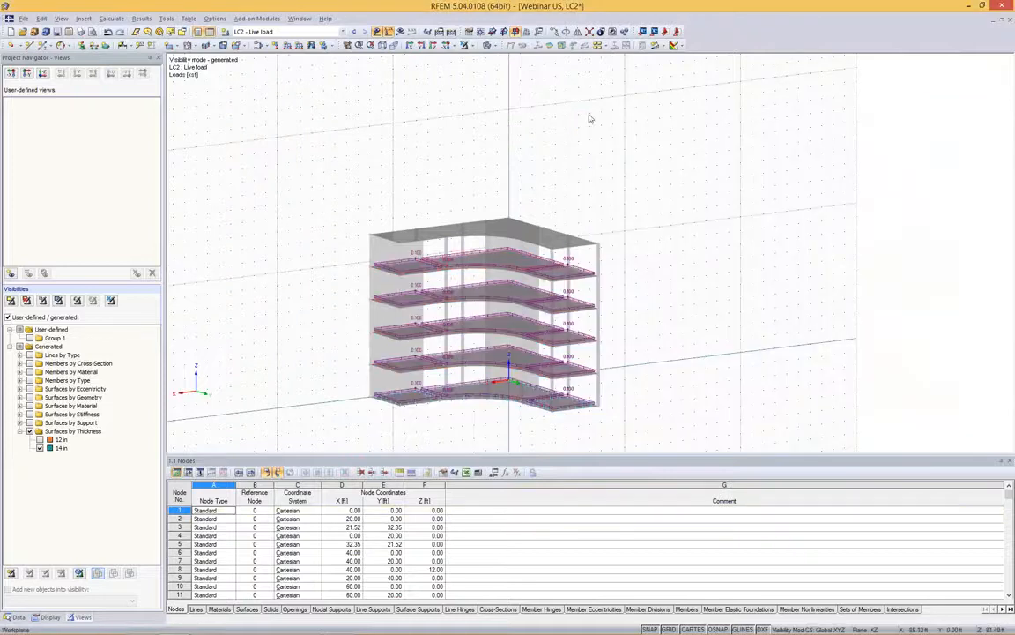
Step: Create load case LC3 in the Roof Live action category with the description Live load Roof
click(226, 32)
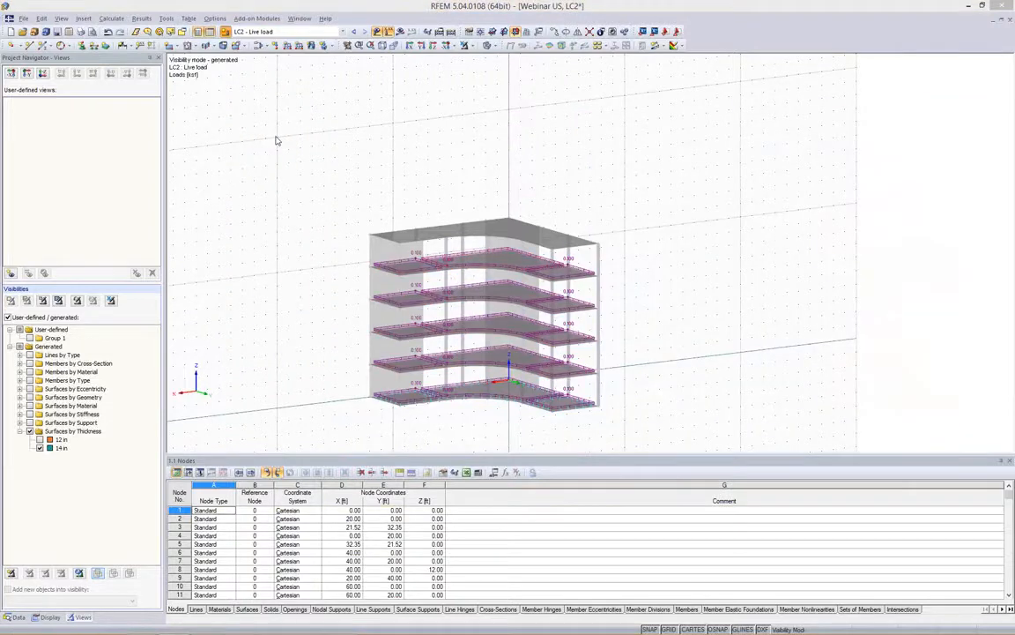
click(467, 225)
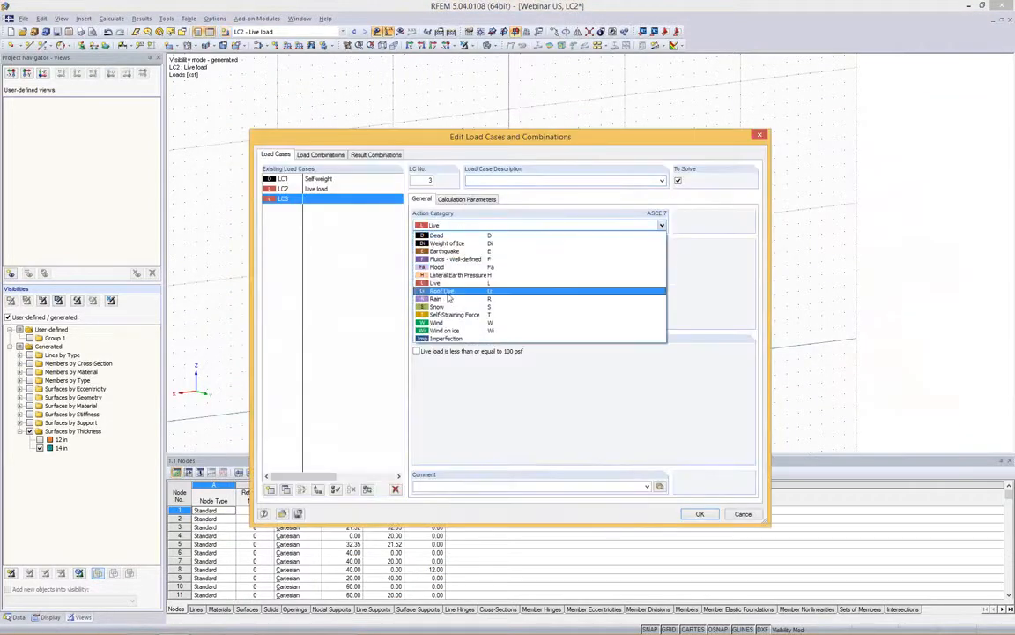
click(447, 293)
click(662, 183)
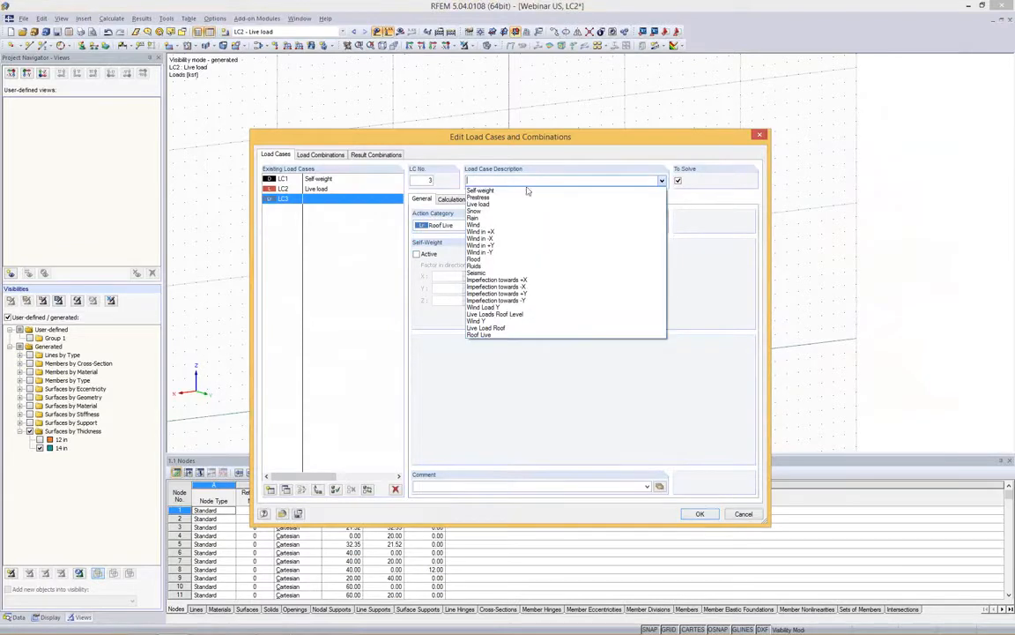
click(499, 188)
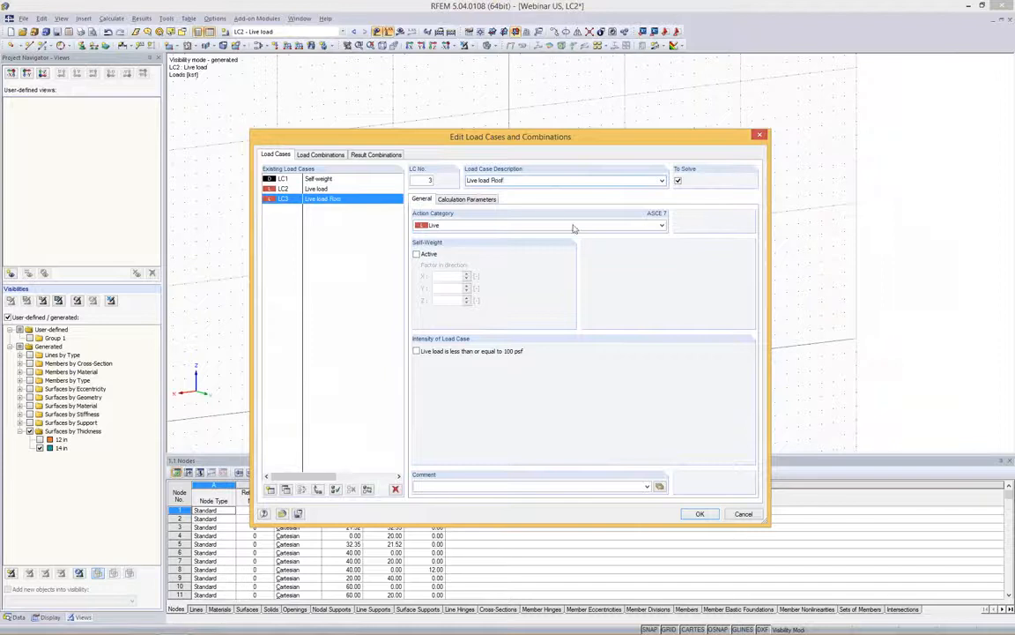
click(661, 226)
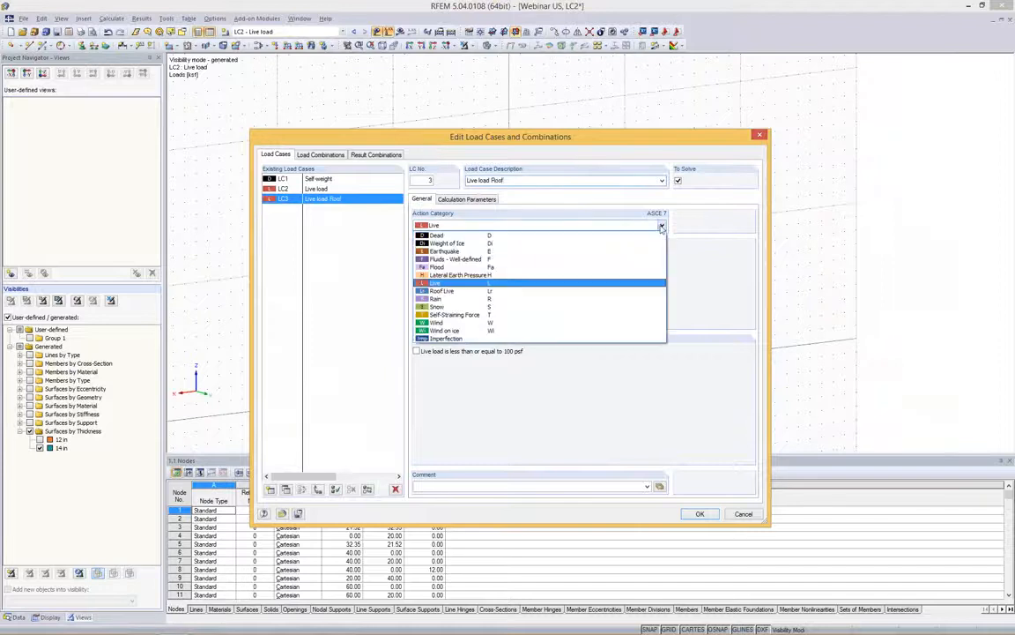
click(446, 291)
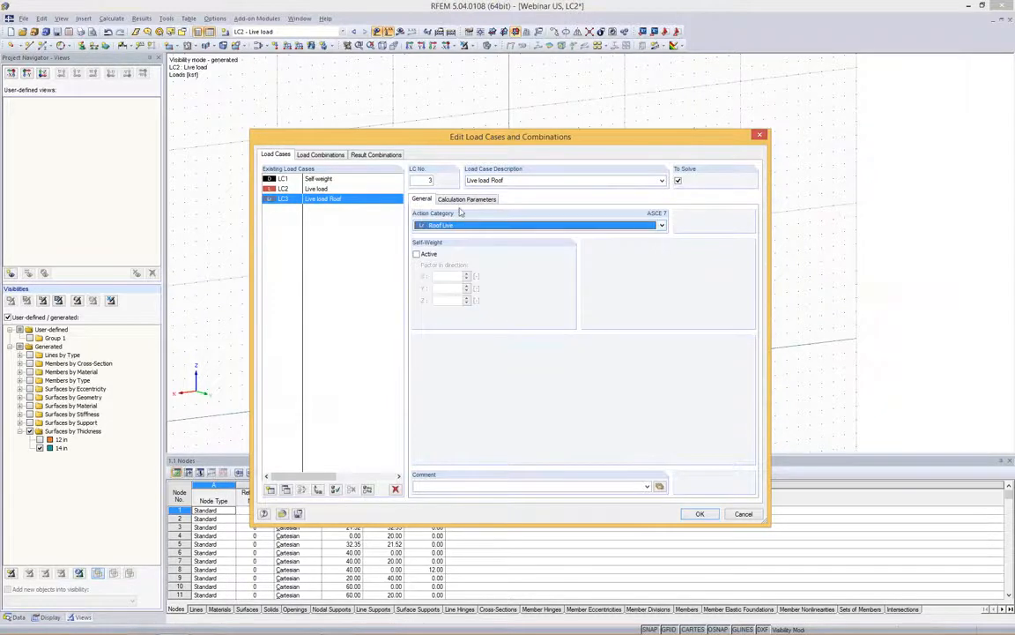
click(700, 514)
Step: Apply a uniform 0.070 ksf downward surface load in global Z to the roof slab surfaces
mouse_move(508, 138)
ctrl+middle_down()
mouse_move(502, 154)
mouse_move(514, 125)
ctrl+middle_up()
drag(316, 179, 648, 253)
ctrl+middle_drag(683, 161, 723, 202)
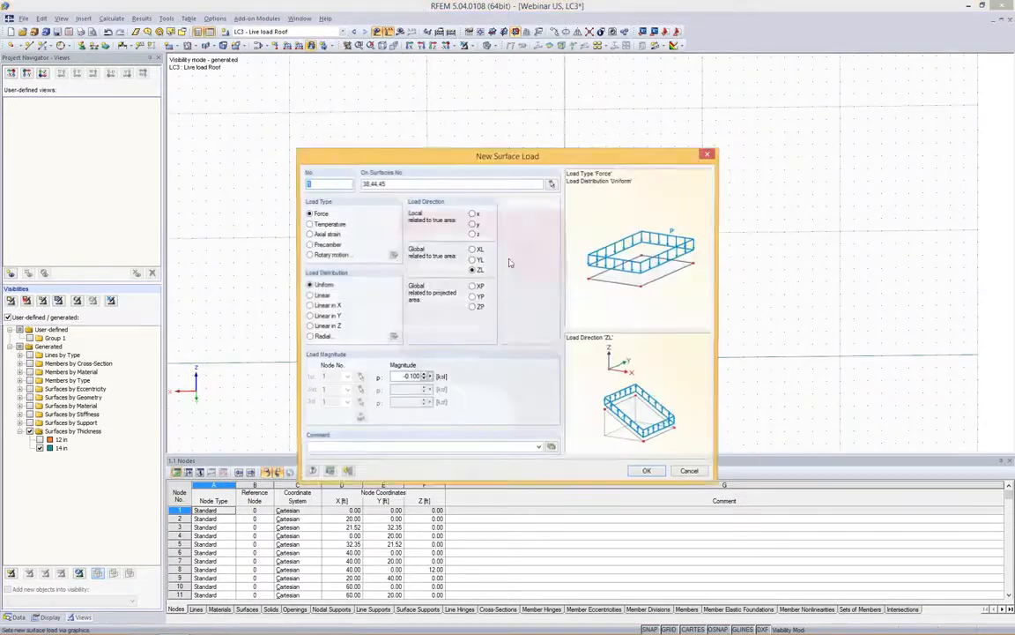
double_click(408, 378)
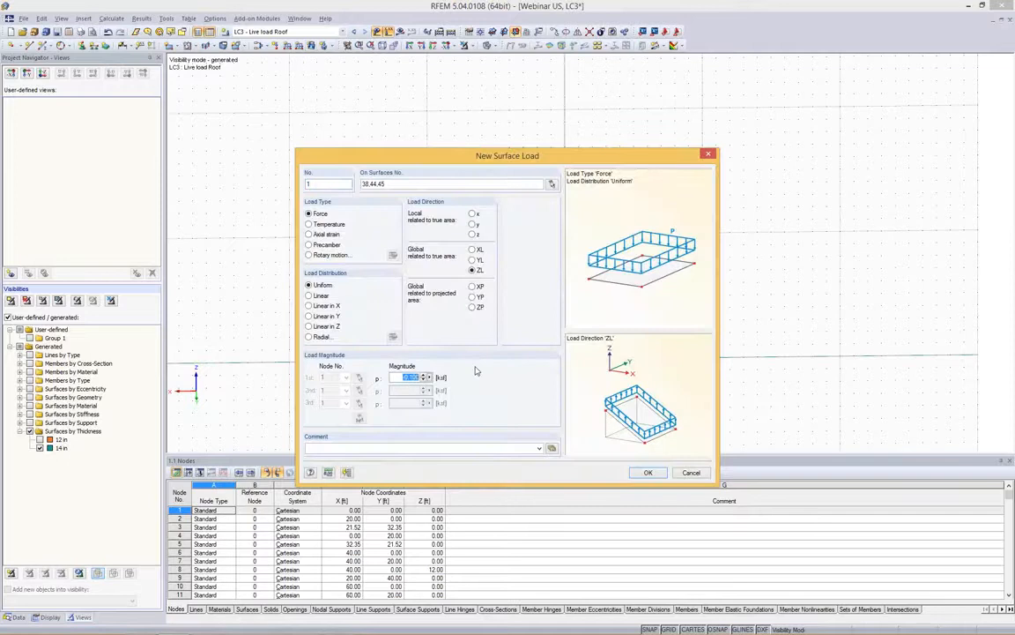
text(-0.07)
key(Return)
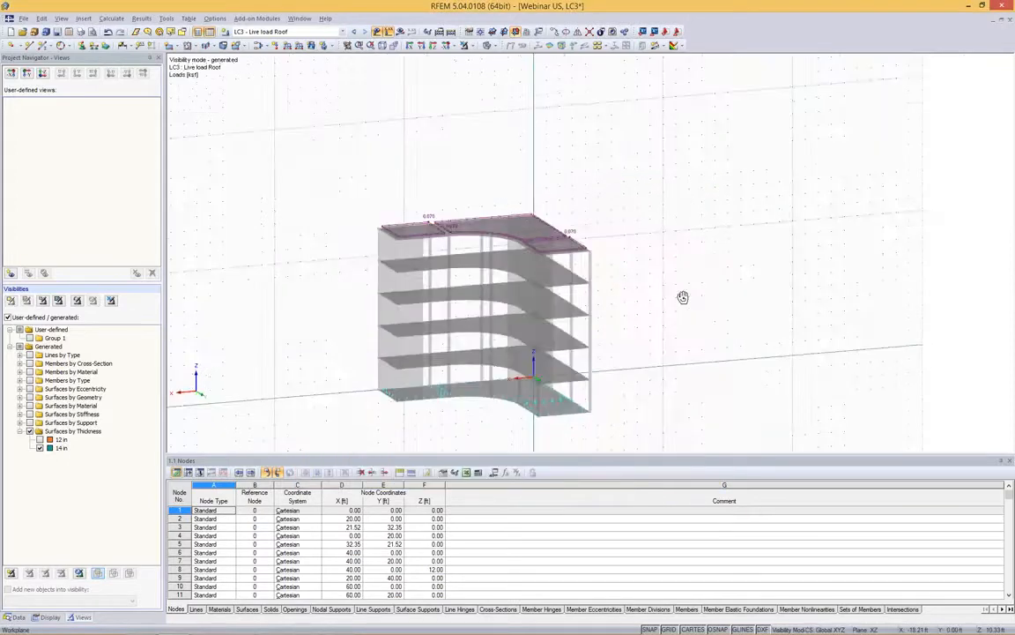
ctrl+middle_drag(683, 297, 701, 310)
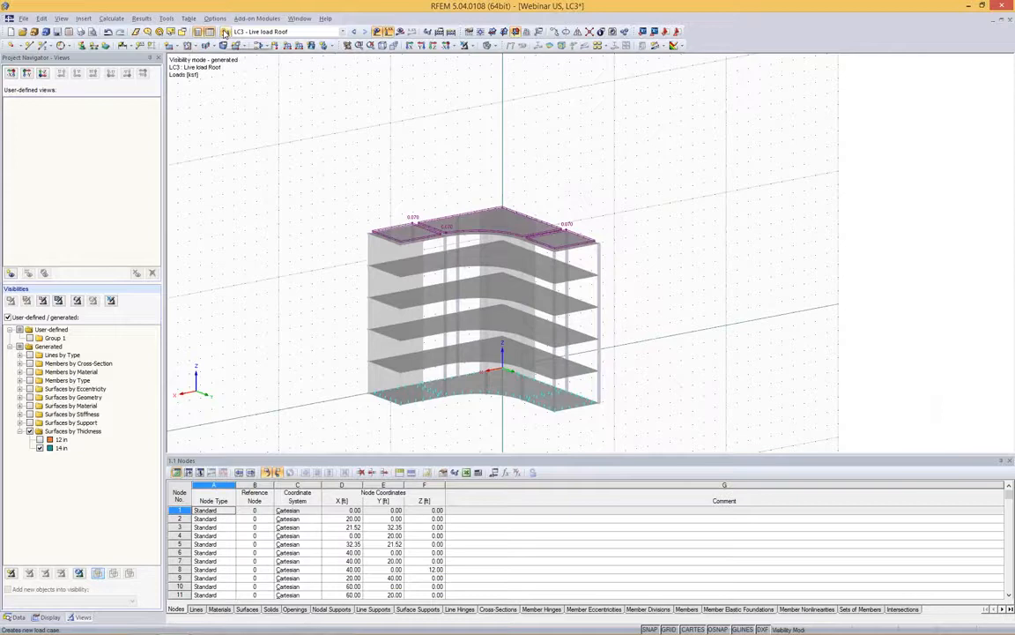
Step: Isolate the 12 in thick surfaces with the generated visibilities and select the two full-height walls along the global X axis
click(472, 46)
click(471, 48)
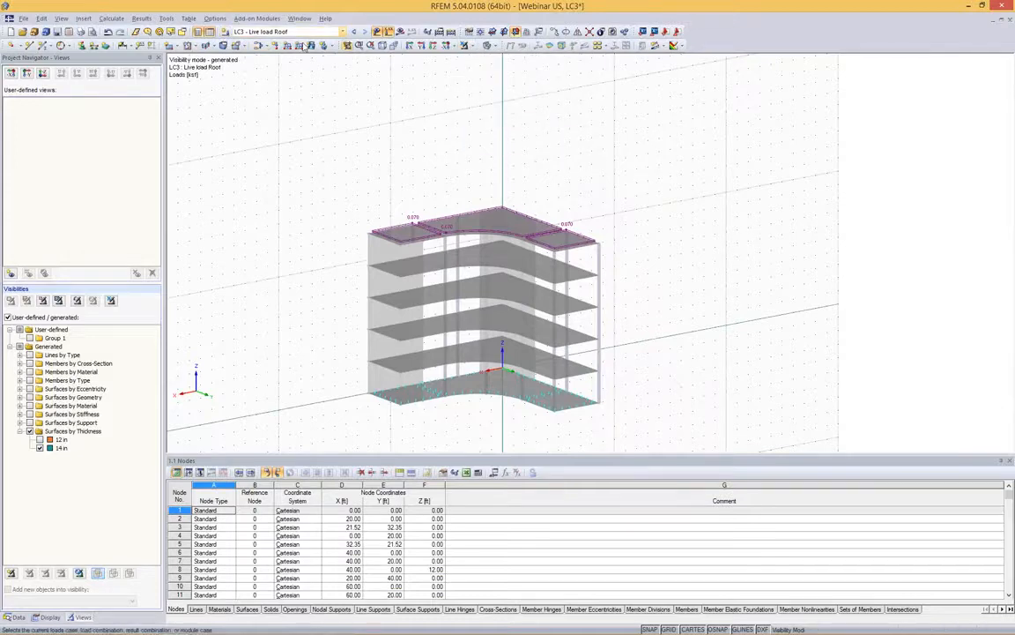
ctrl+middle_drag(329, 176, 551, 175)
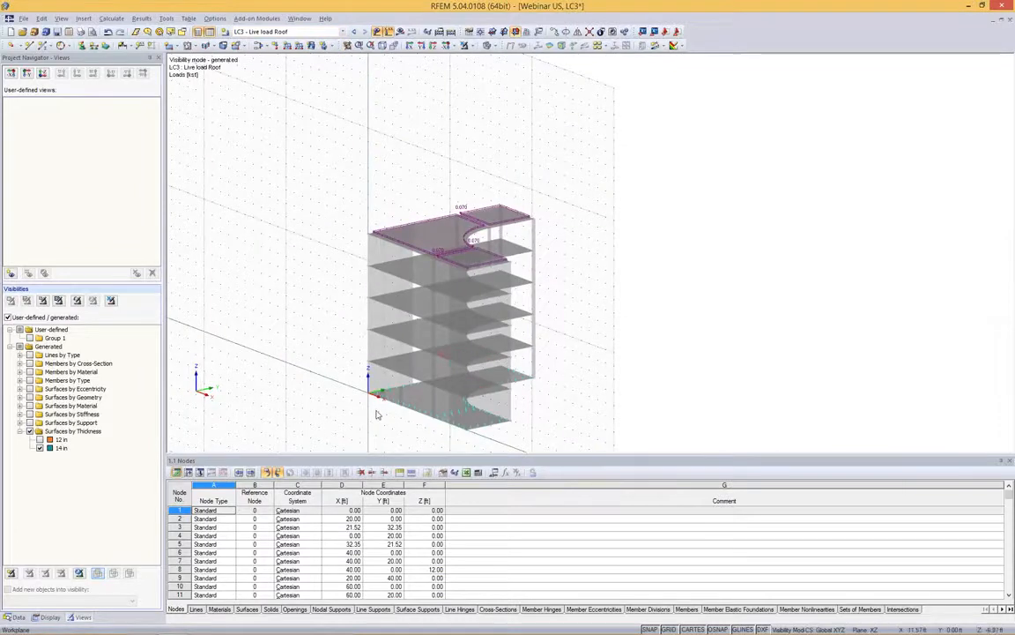
scroll(377, 405, up, 5)
scroll(403, 338, down, 5)
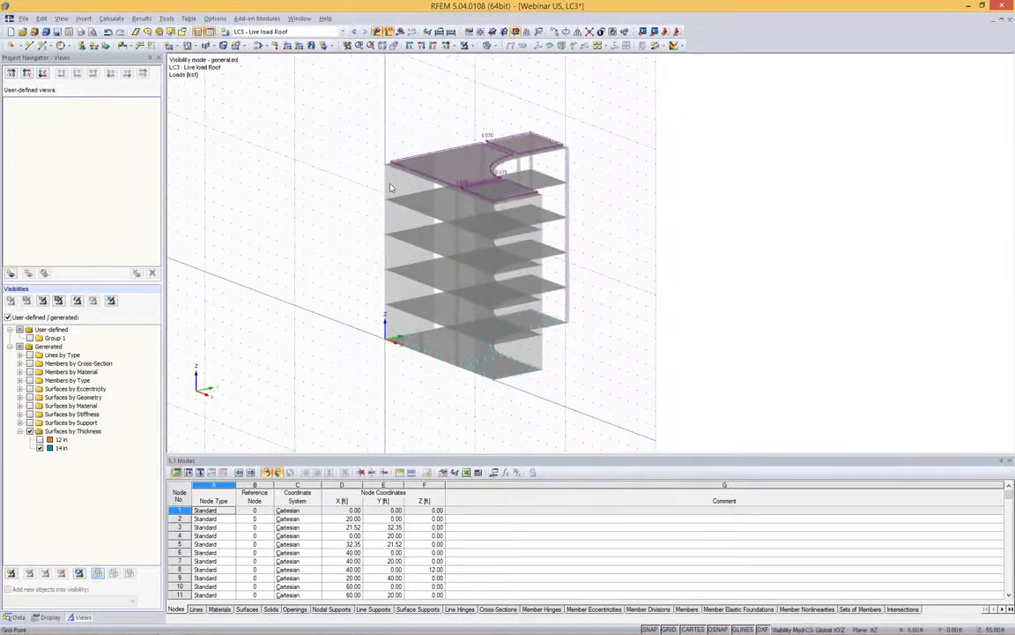
mouse_move(449, 212)
ctrl+middle_down()
mouse_move(487, 182)
mouse_move(406, 197)
mouse_move(462, 202)
ctrl+middle_up()
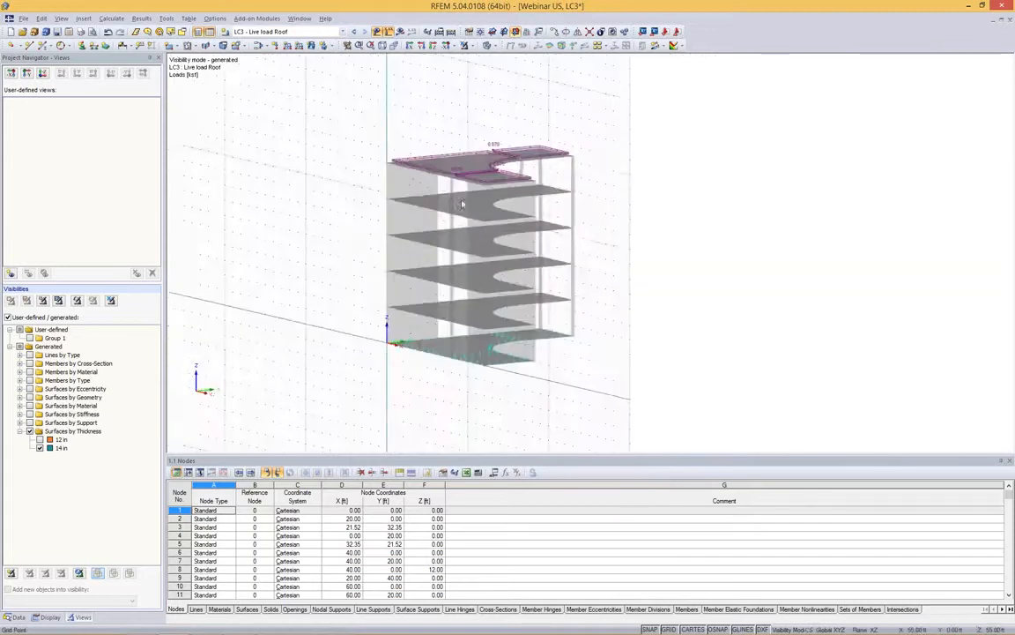
click(465, 47)
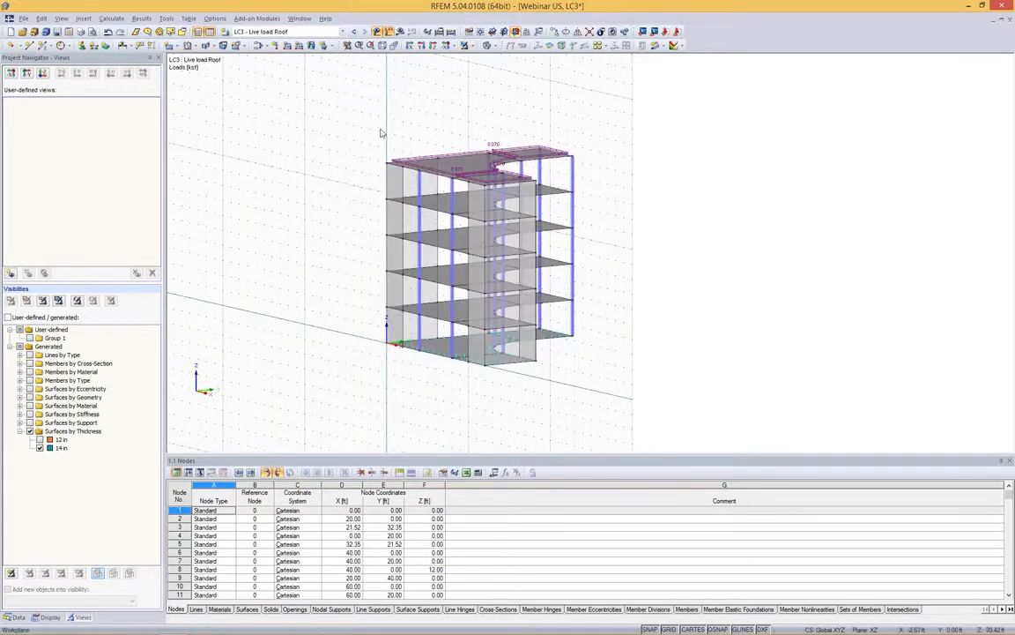
click(39, 439)
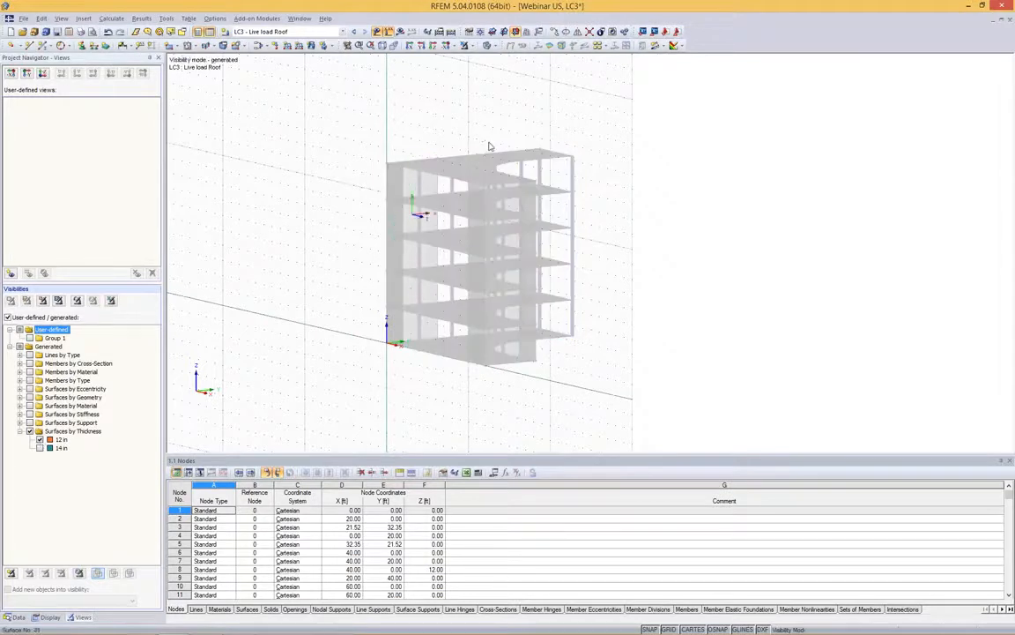
ctrl+middle_drag(521, 143, 539, 286)
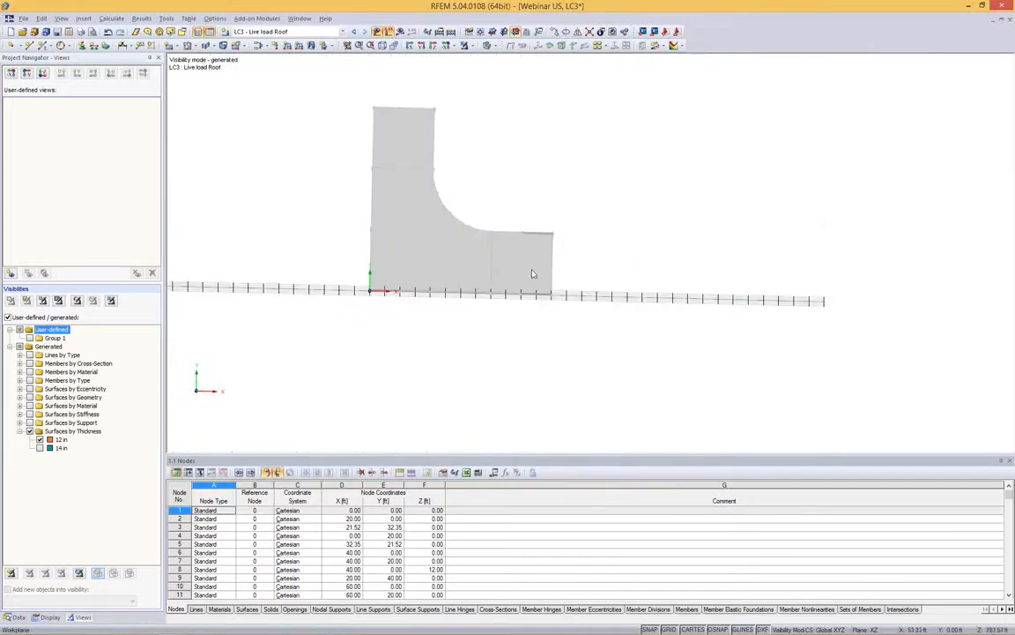
drag(535, 271, 398, 323)
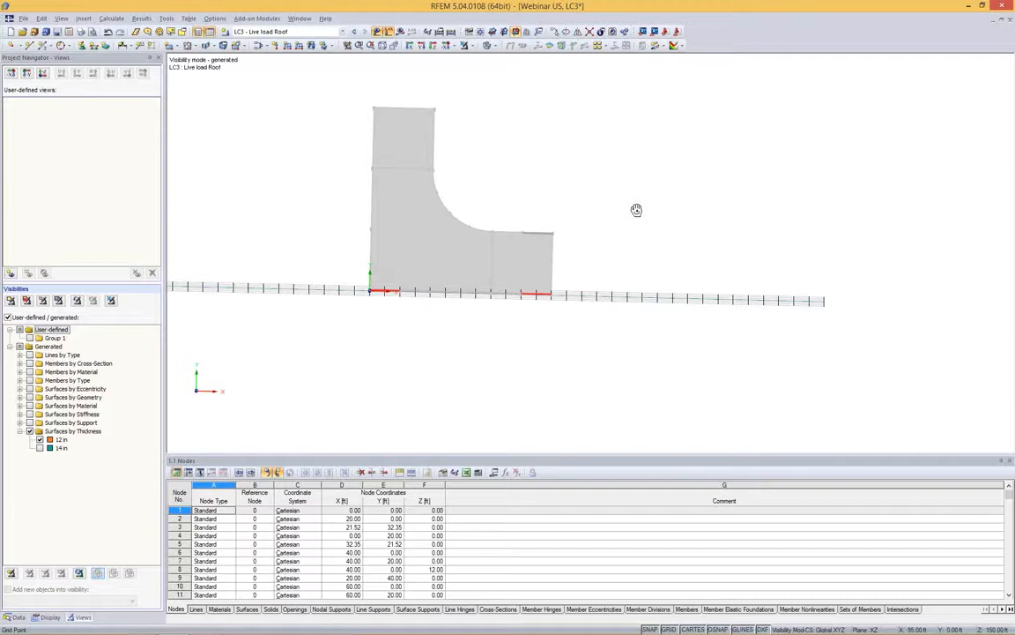
ctrl+middle_drag(637, 210, 493, 103)
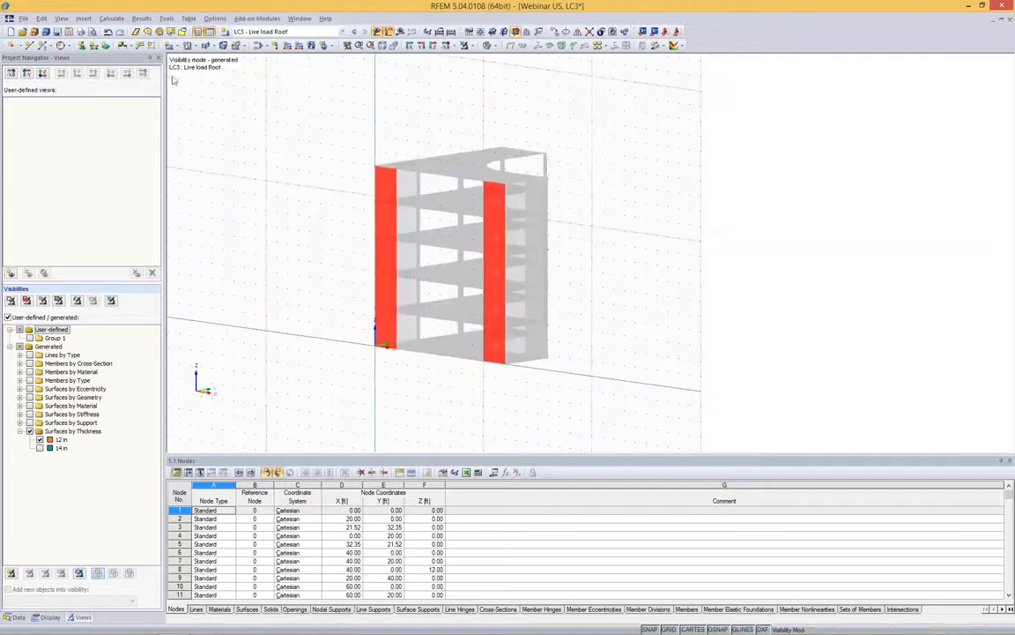
click(312, 46)
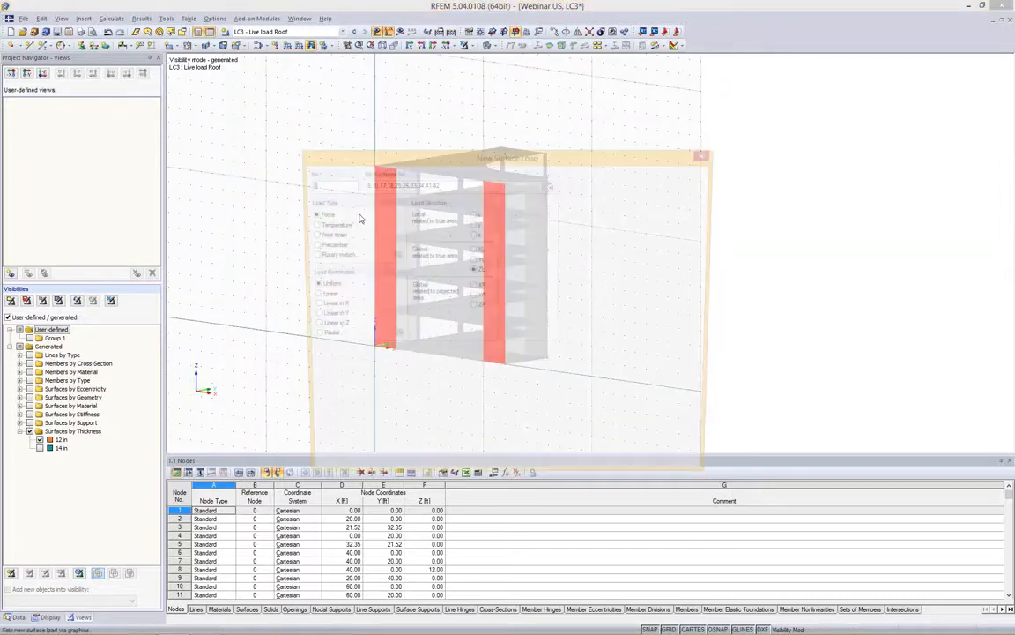
key(Escape)
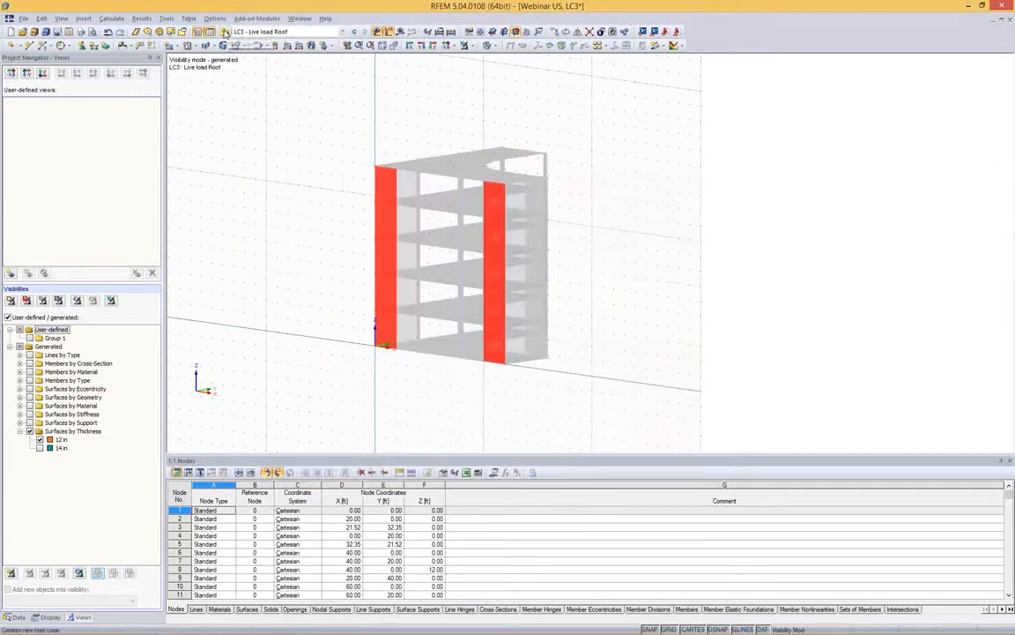
Step: Create load case LC4 in the Wind action category with the description Wind in +Y
click(227, 33)
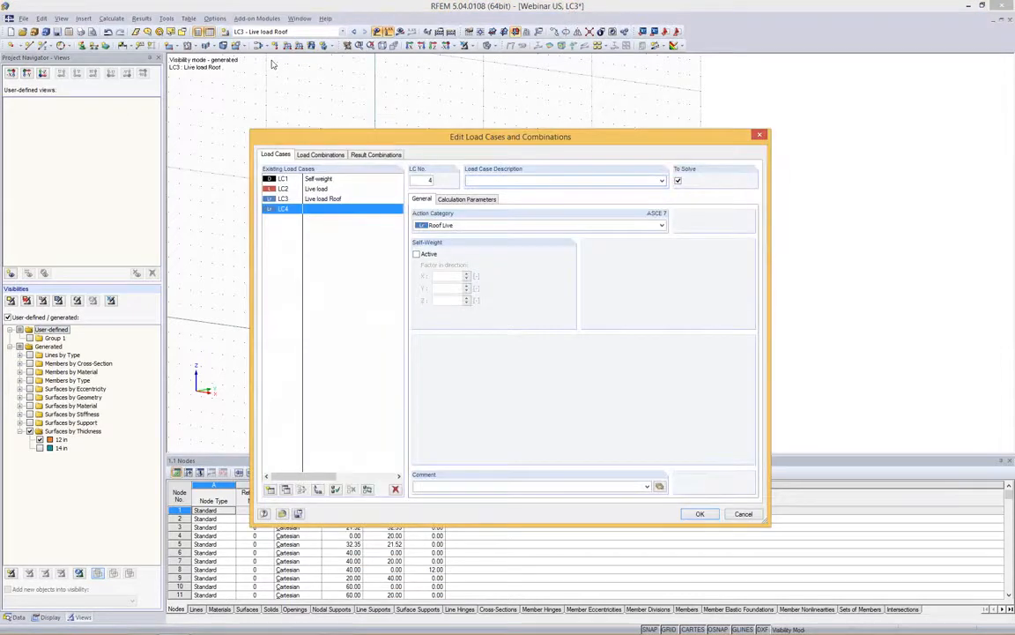
click(460, 226)
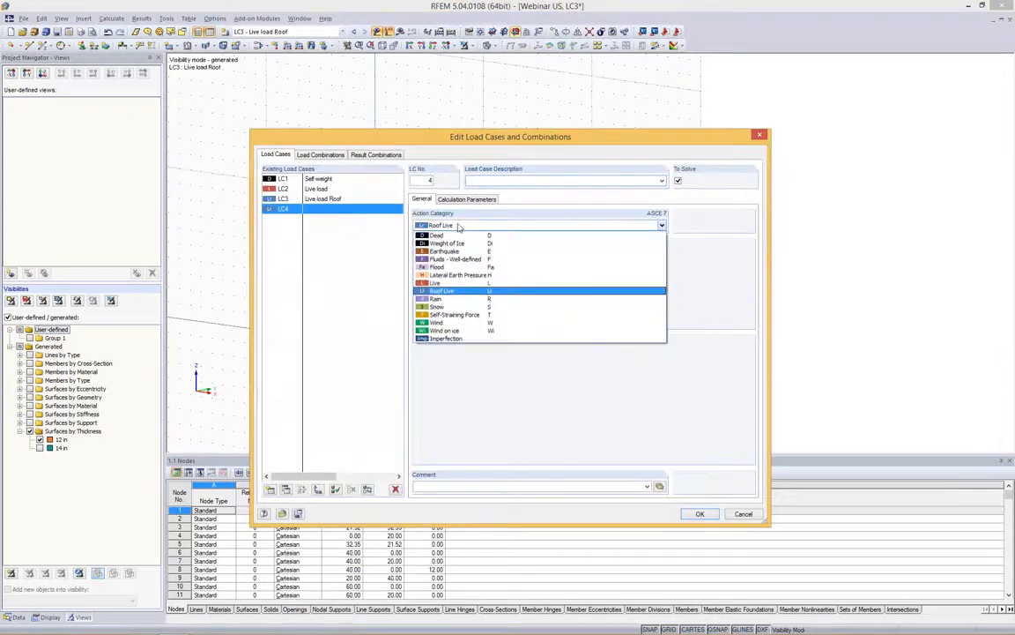
click(441, 321)
click(662, 181)
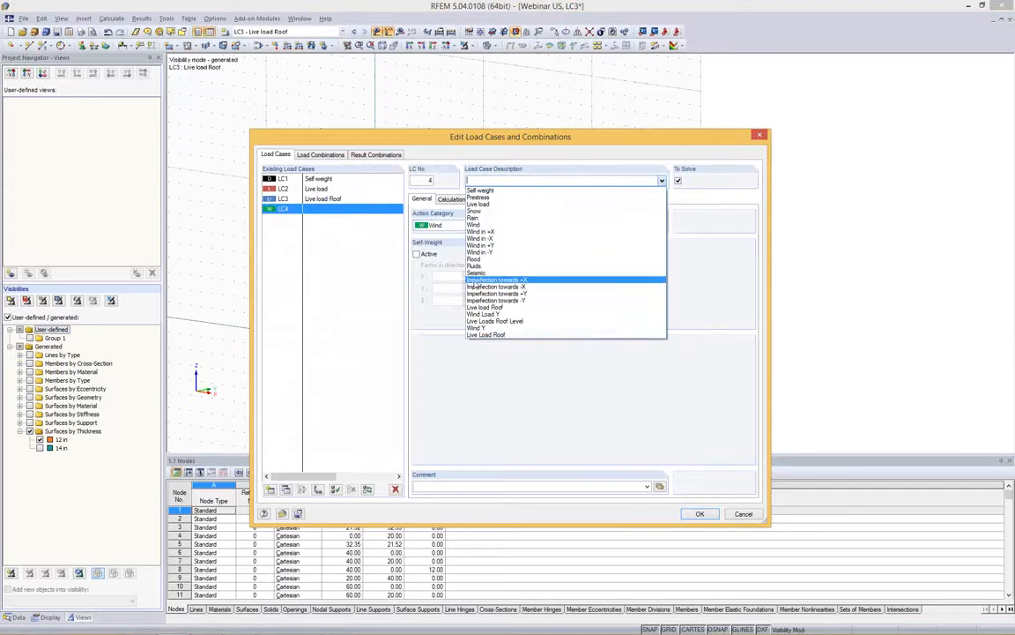
click(480, 245)
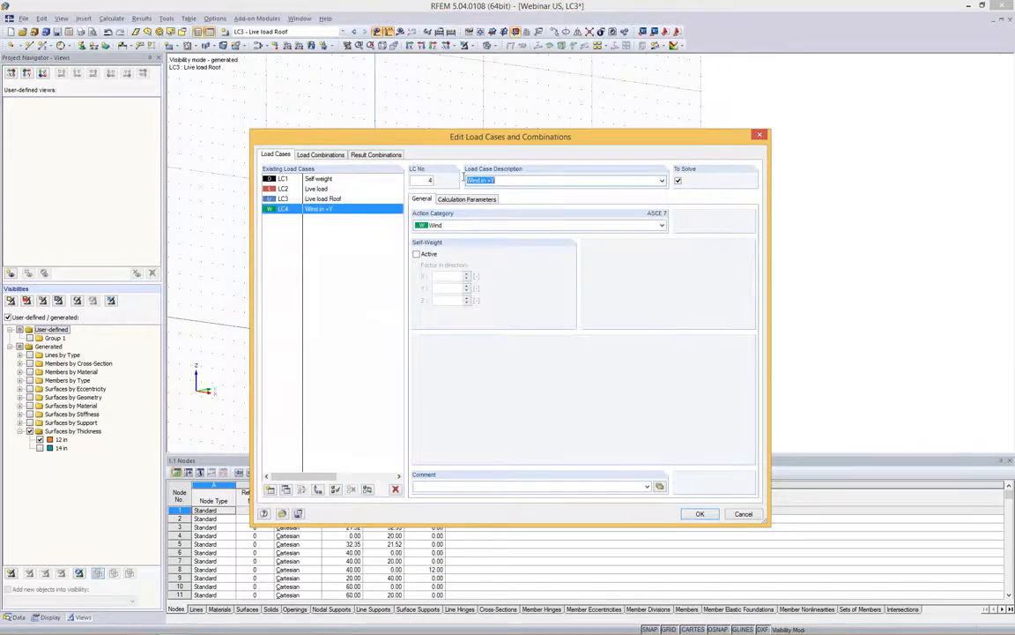
click(700, 514)
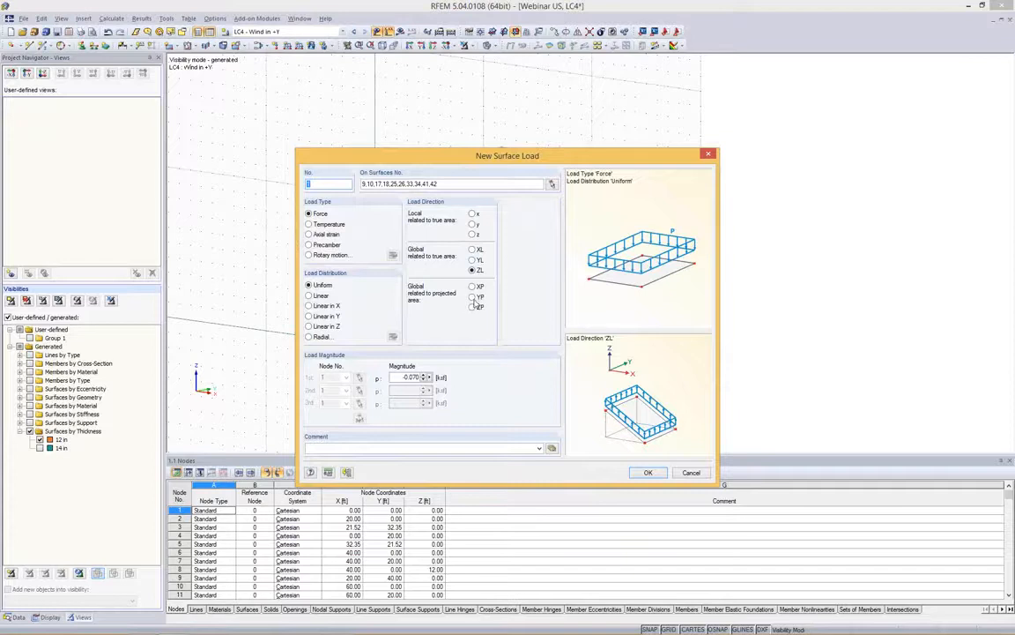
Step: Apply a uniform 0.050 ksf surface load to the selected walls in the global Y direction related to the projected area (YP)
click(473, 260)
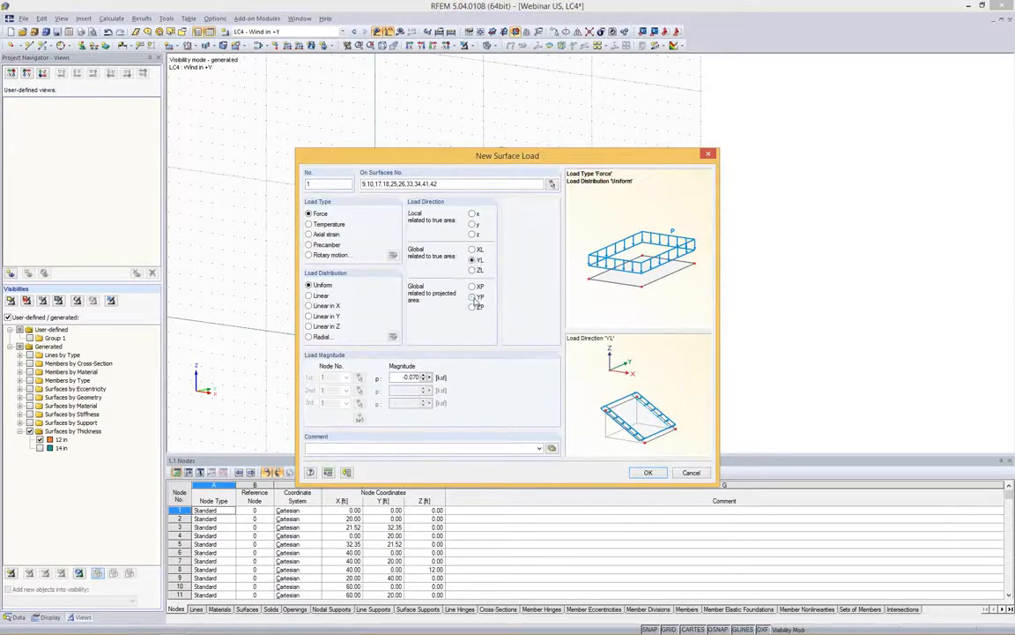
click(473, 297)
click(474, 270)
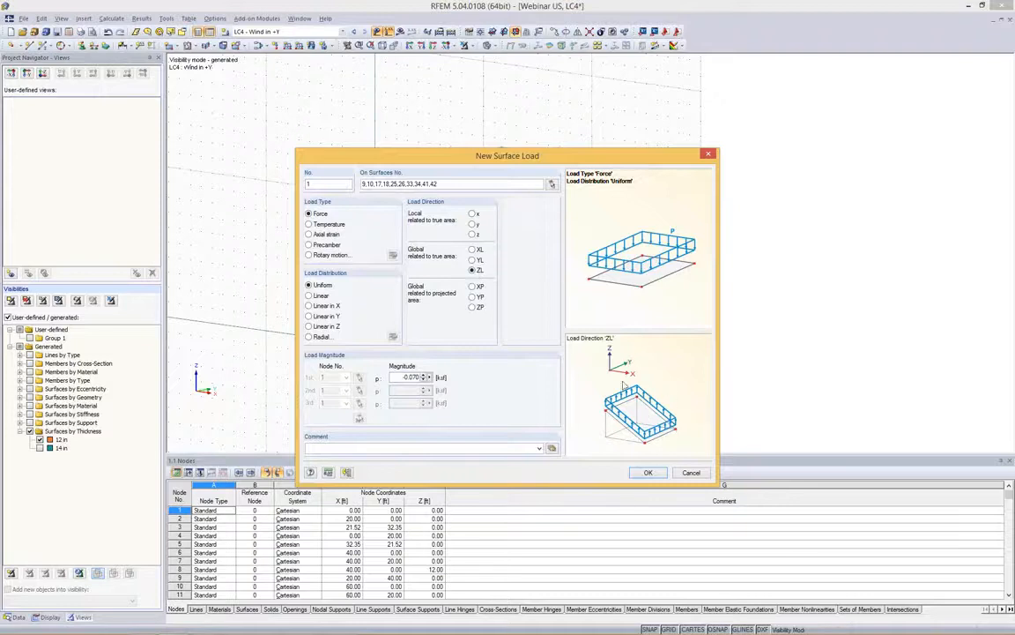
click(474, 307)
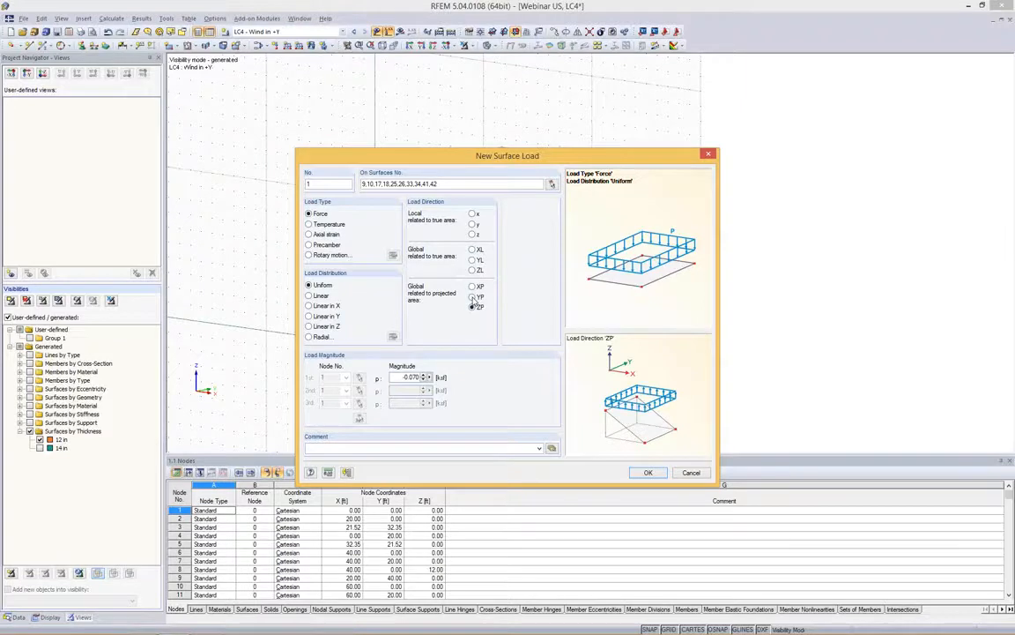
click(473, 297)
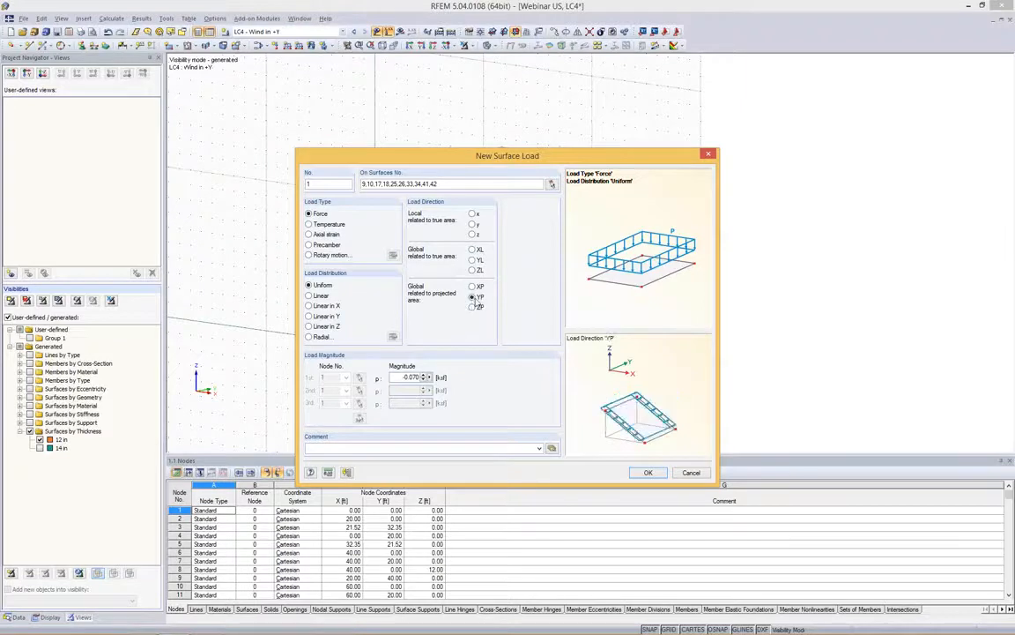
double_click(401, 377)
click(647, 472)
scroll(453, 181, up, 5)
scroll(454, 180, down, 2)
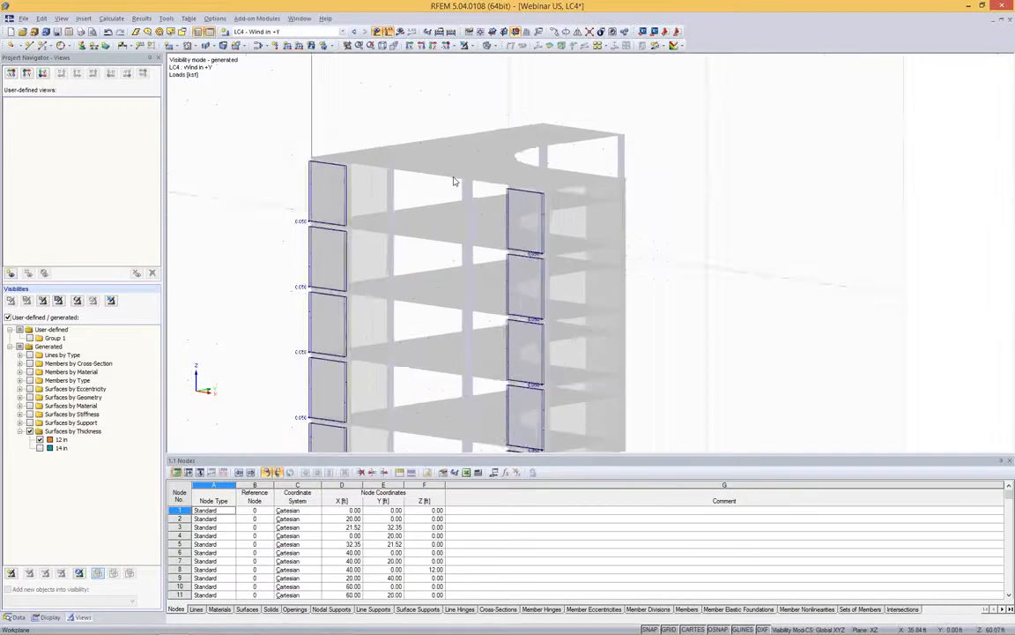
scroll(448, 154, down, 3)
click(463, 47)
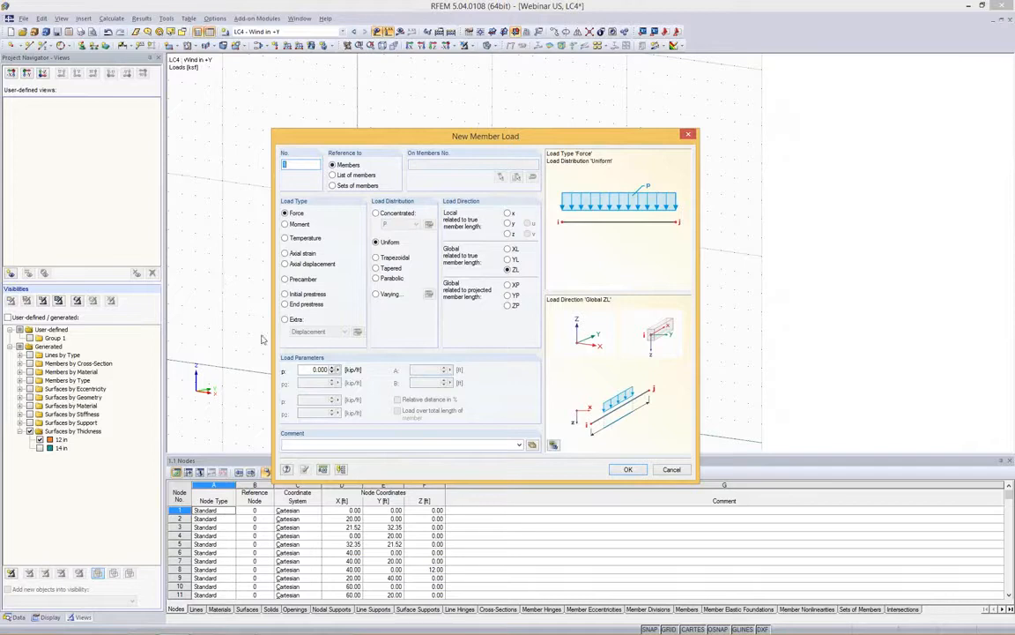
click(307, 371)
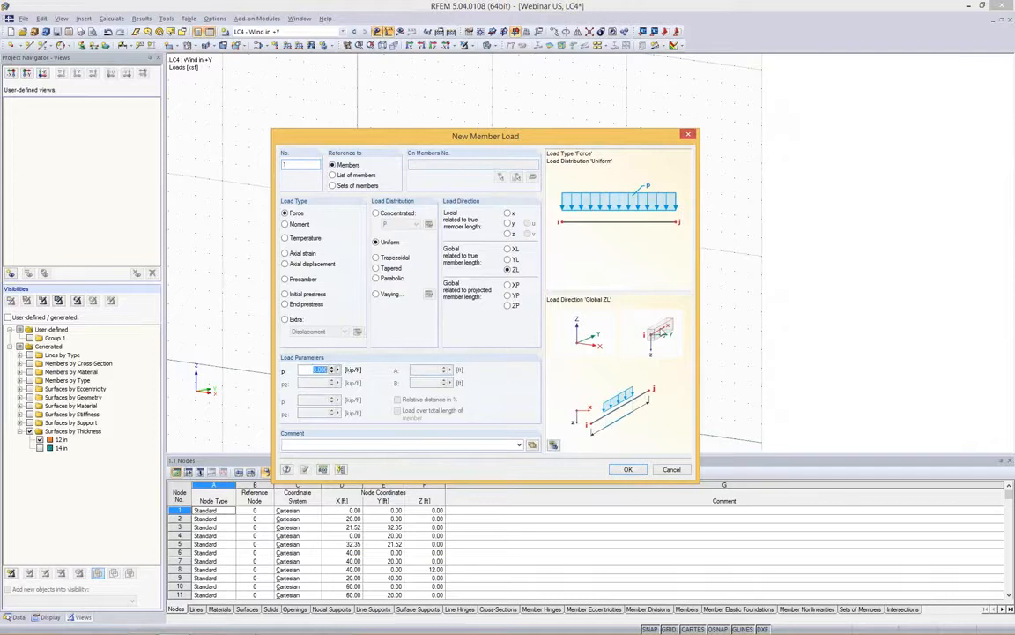
click(668, 468)
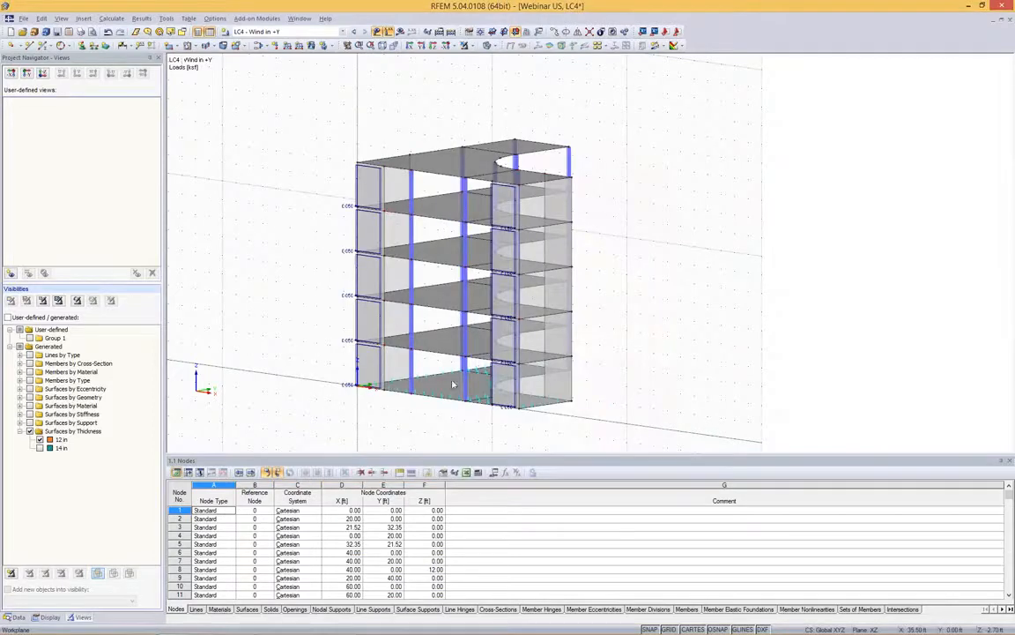
Step: Set up a conversion of area loads to member loads via plane, with a uniform 0.05 ksf load in projected direction YP
click(168, 18)
mouse_move(195, 220)
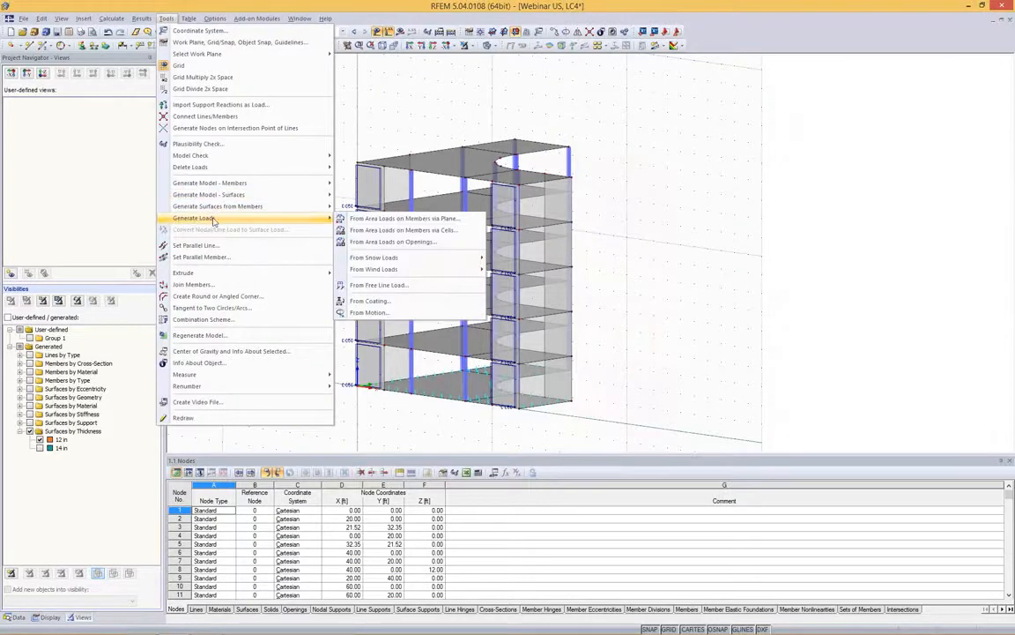
click(438, 219)
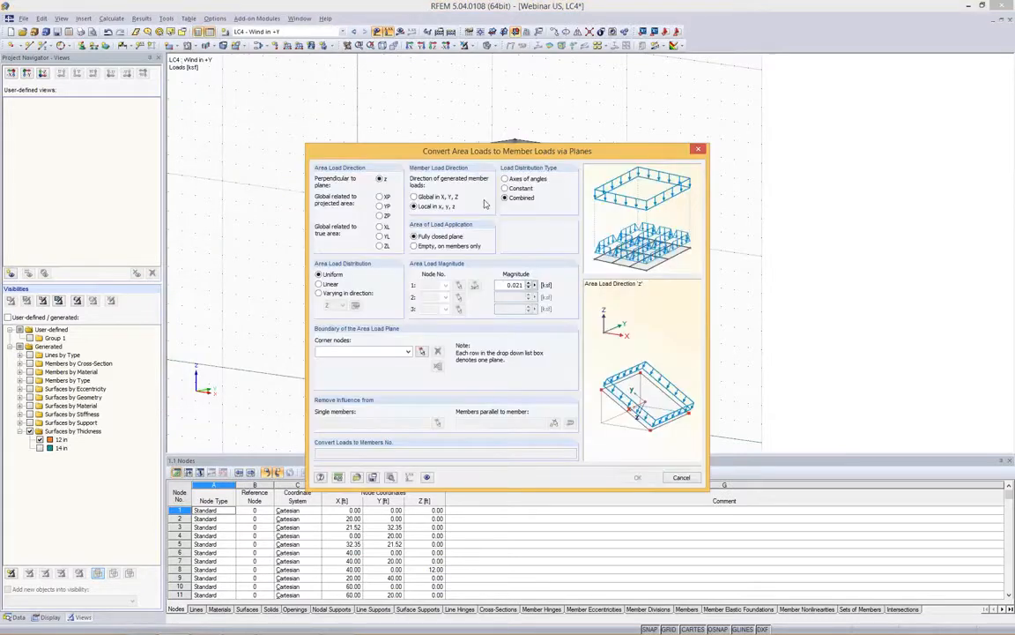
click(380, 206)
double_click(516, 286)
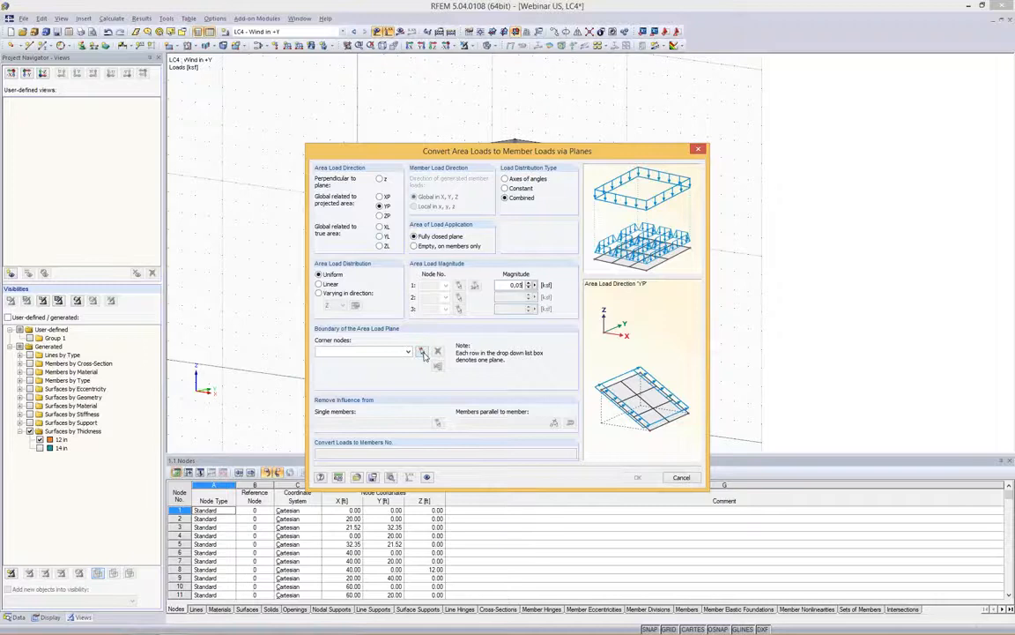
Step: Define the load plane by the four outer corner nodes of the open facade between the two walls and generate the member loads
click(422, 351)
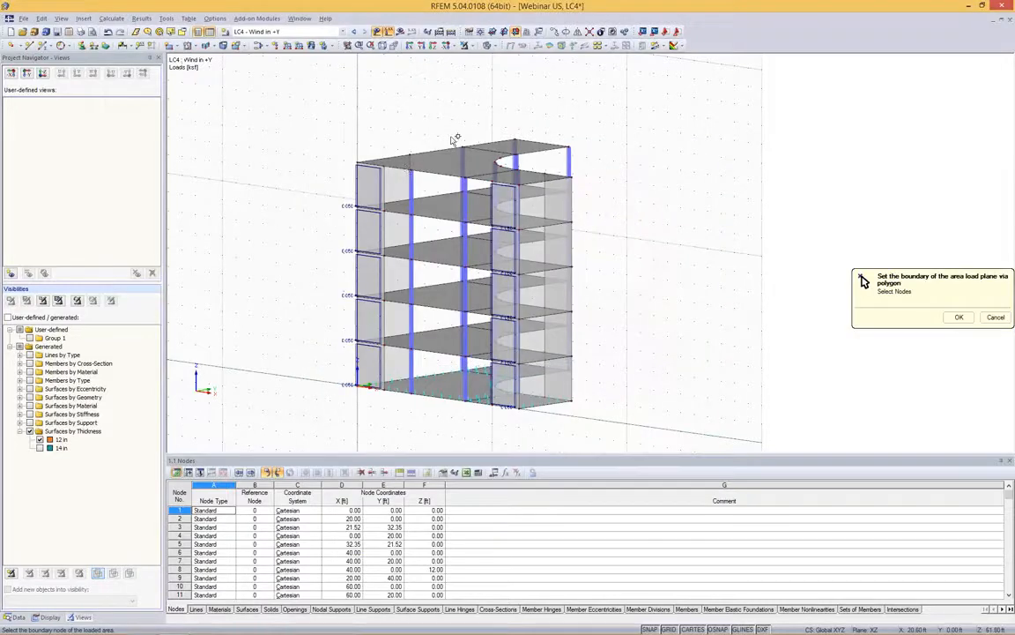
click(492, 182)
click(492, 406)
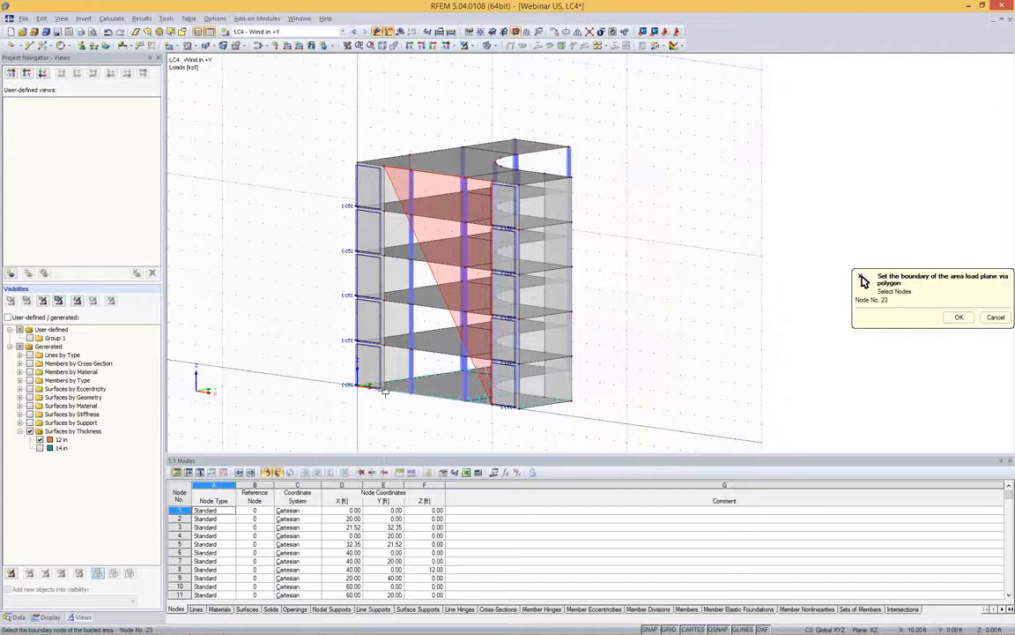
click(384, 392)
click(384, 165)
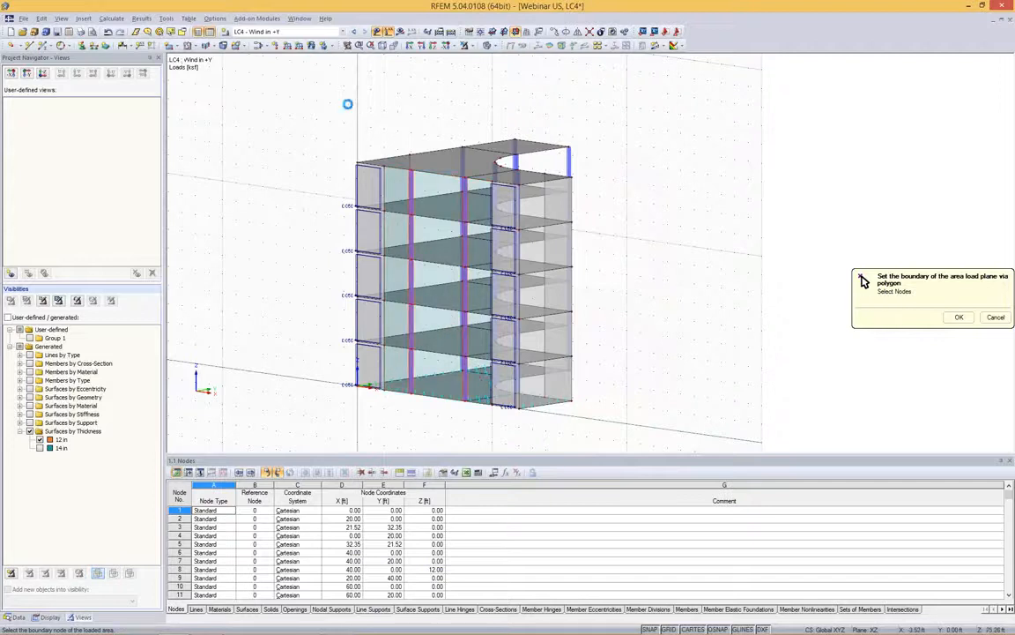
ctrl+middle_drag(354, 106, 683, 140)
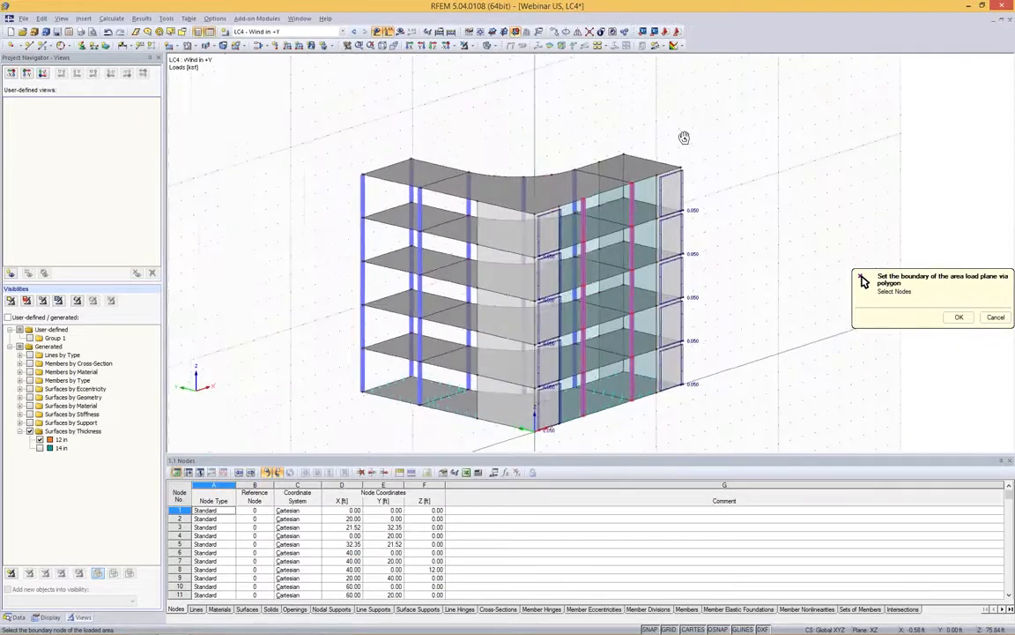
click(959, 317)
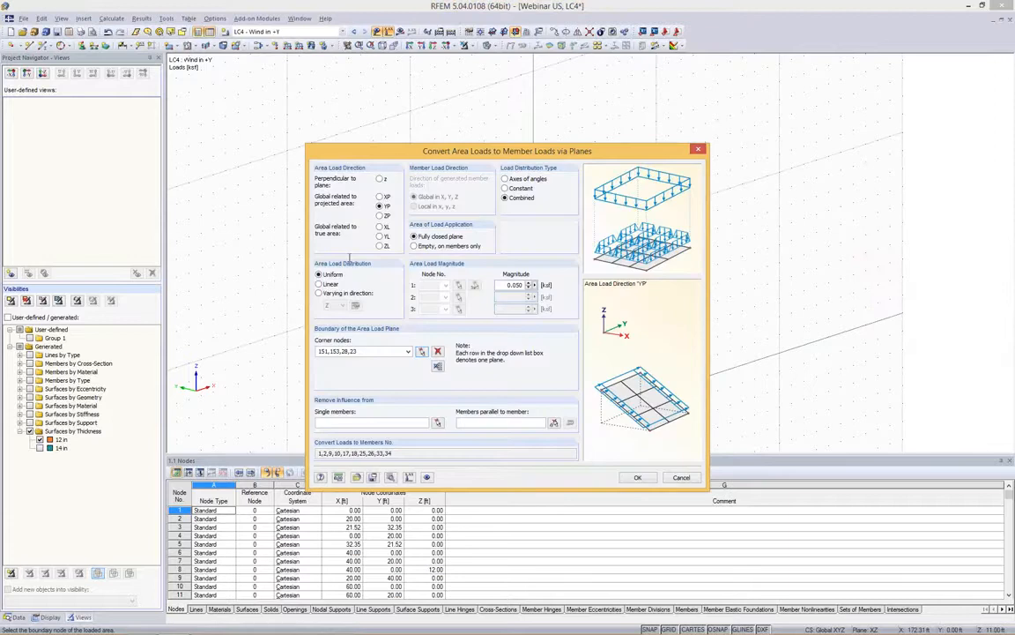
click(635, 479)
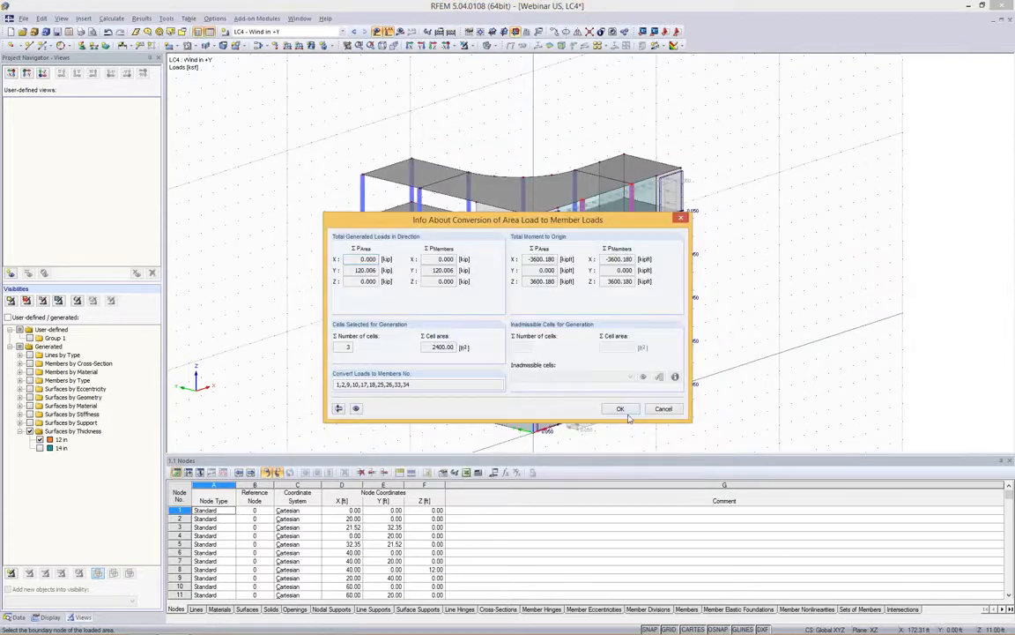
click(620, 408)
Step: Display the generated wind load separately as member loads on the facade columns
scroll(721, 159, up, 5)
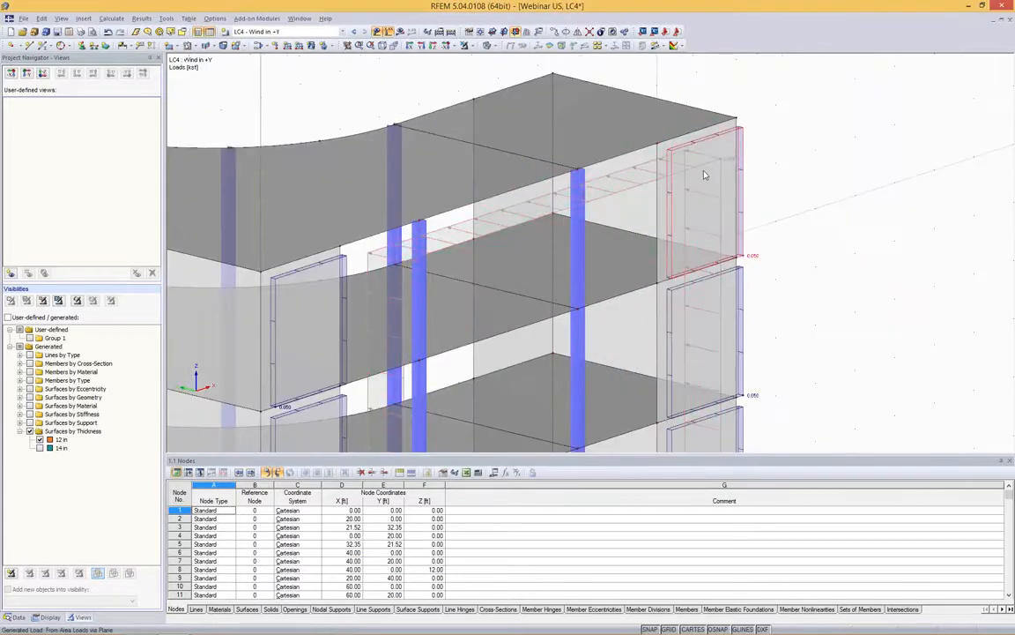
right_click(649, 170)
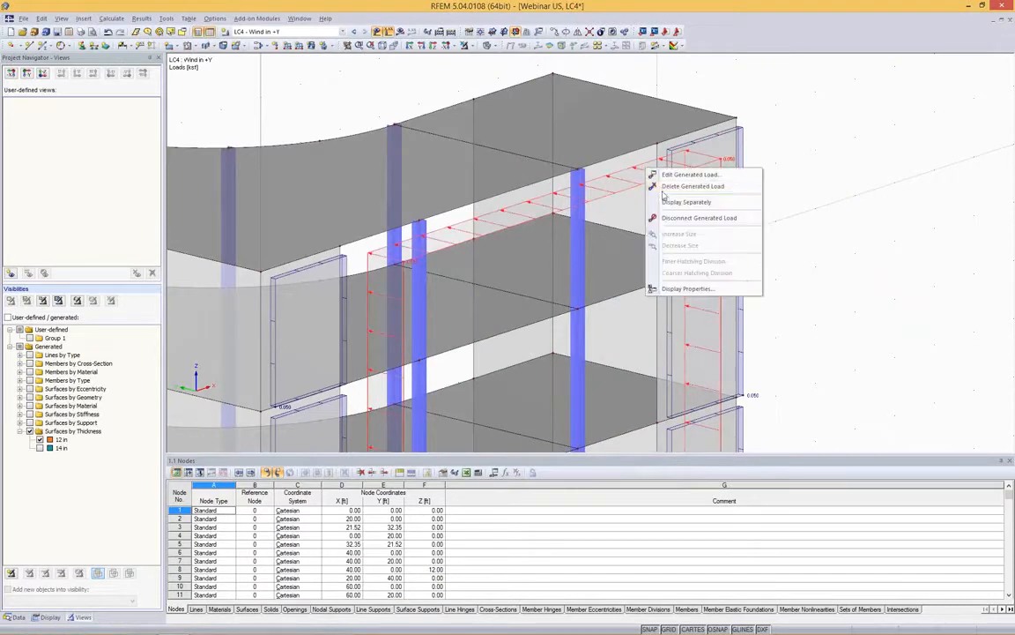
click(667, 209)
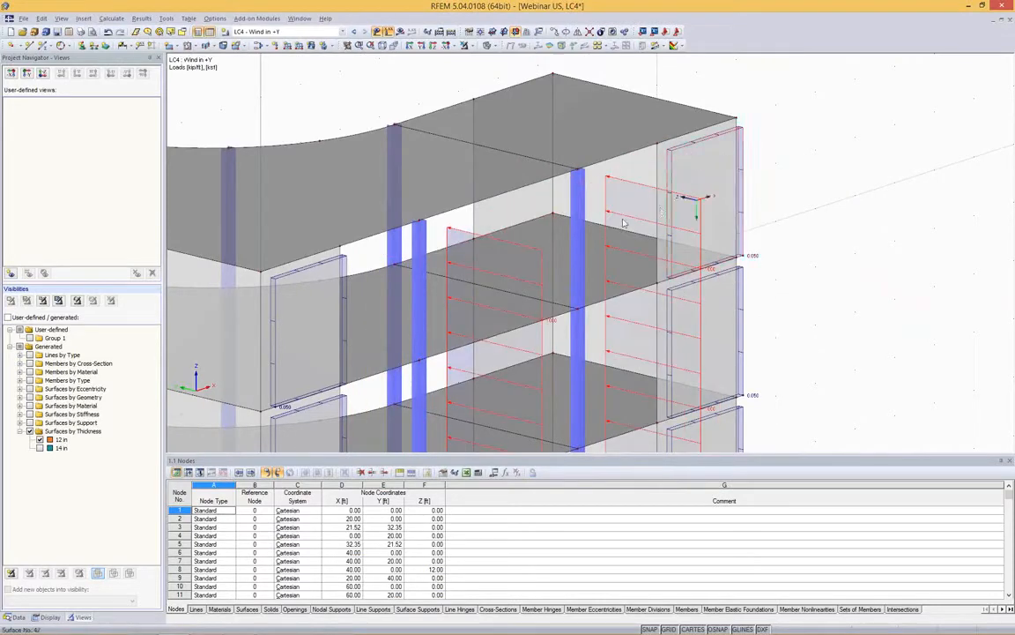
scroll(600, 262, down, 5)
scroll(600, 261, up, 5)
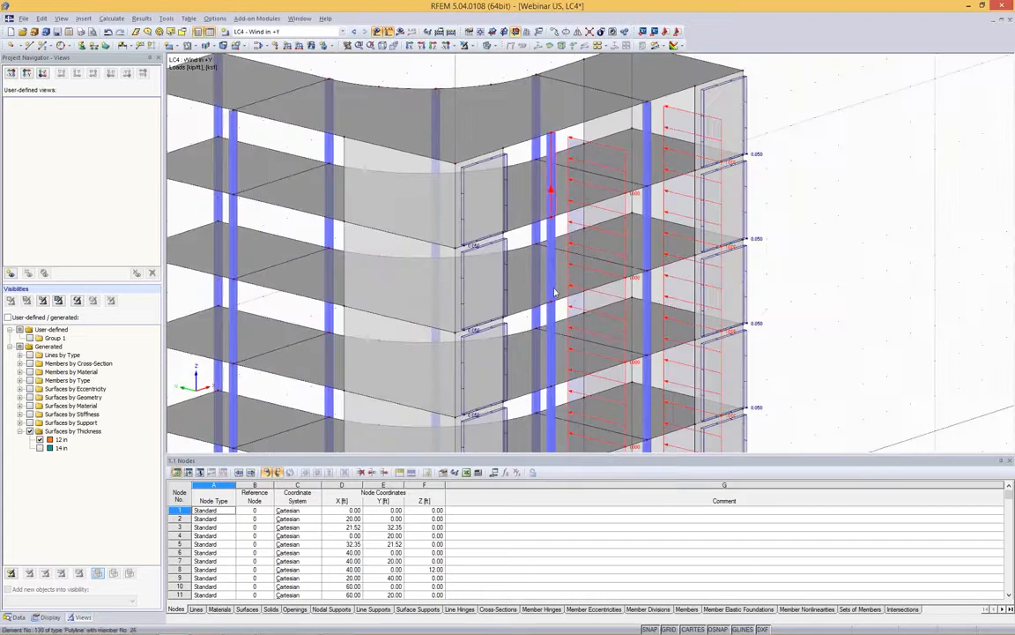
scroll(846, 224, down, 5)
scroll(841, 211, up, 6)
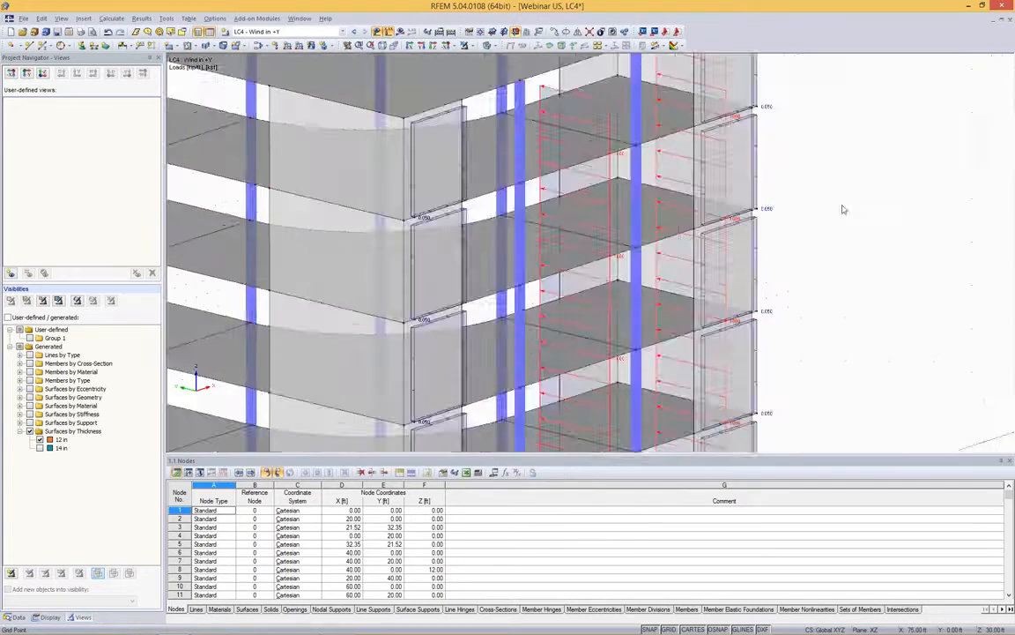
middle_drag(841, 211, 801, 196)
scroll(724, 201, down, 5)
scroll(722, 201, up, 6)
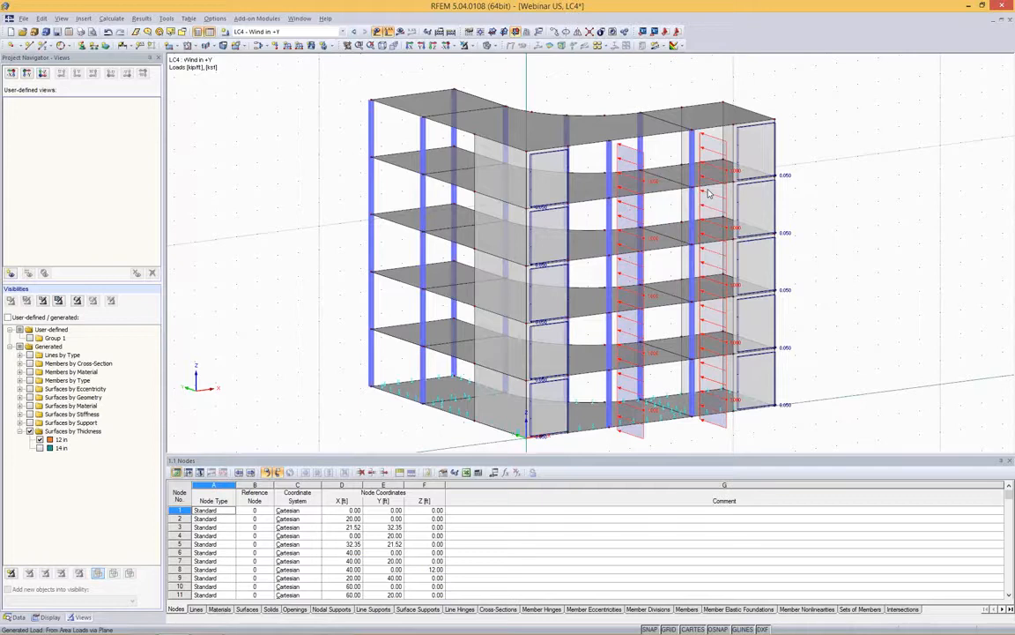
Step: Review the generated load's area conversion settings without changing them and inspect the wind loads on the columns and walls
double_click(877, 241)
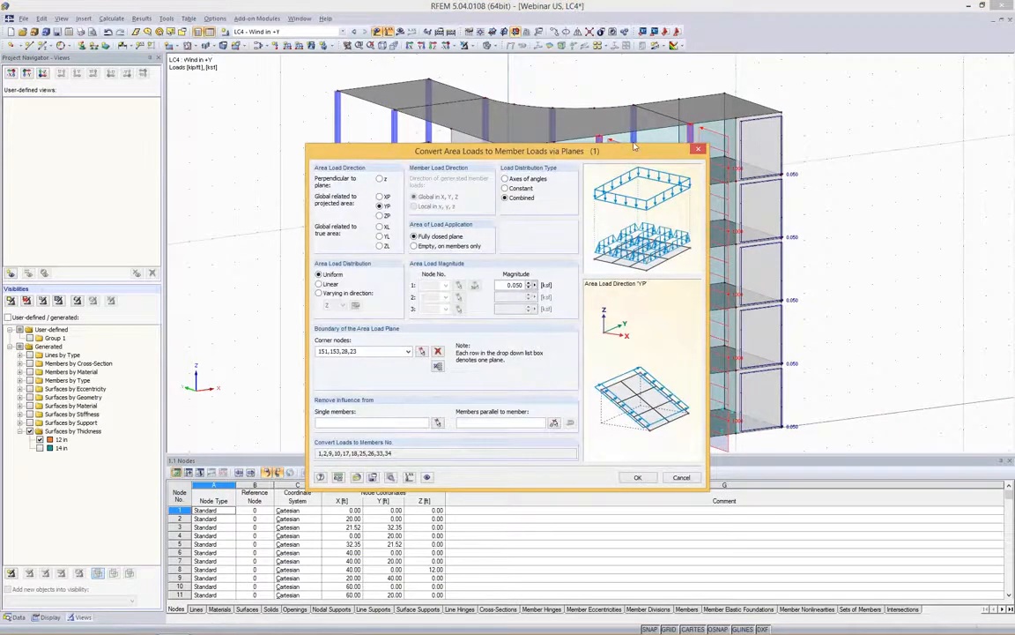
drag(635, 147, 516, 110)
drag(383, 249, 418, 249)
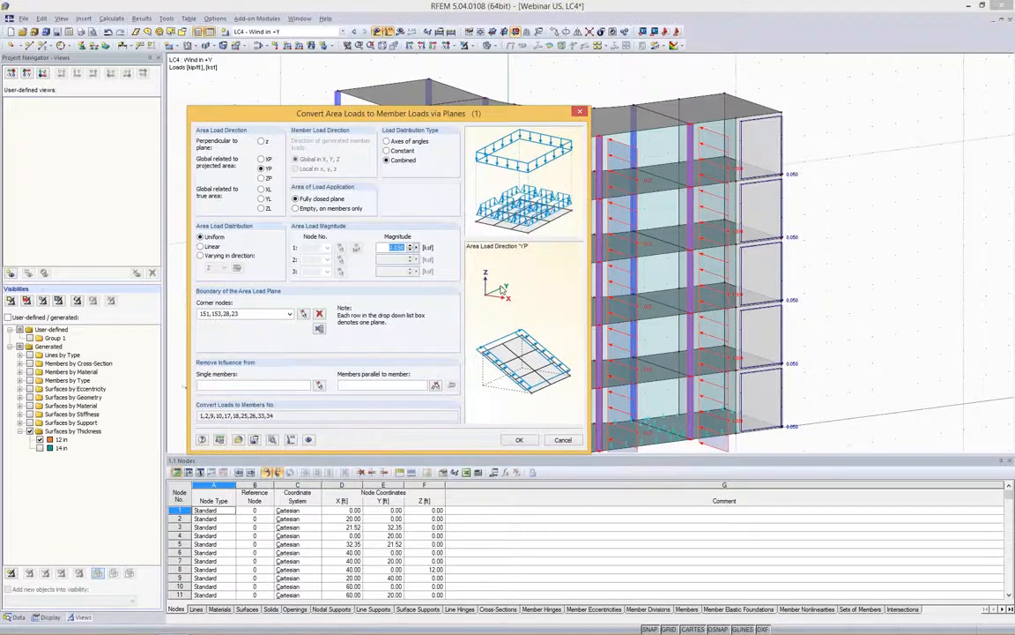
click(563, 440)
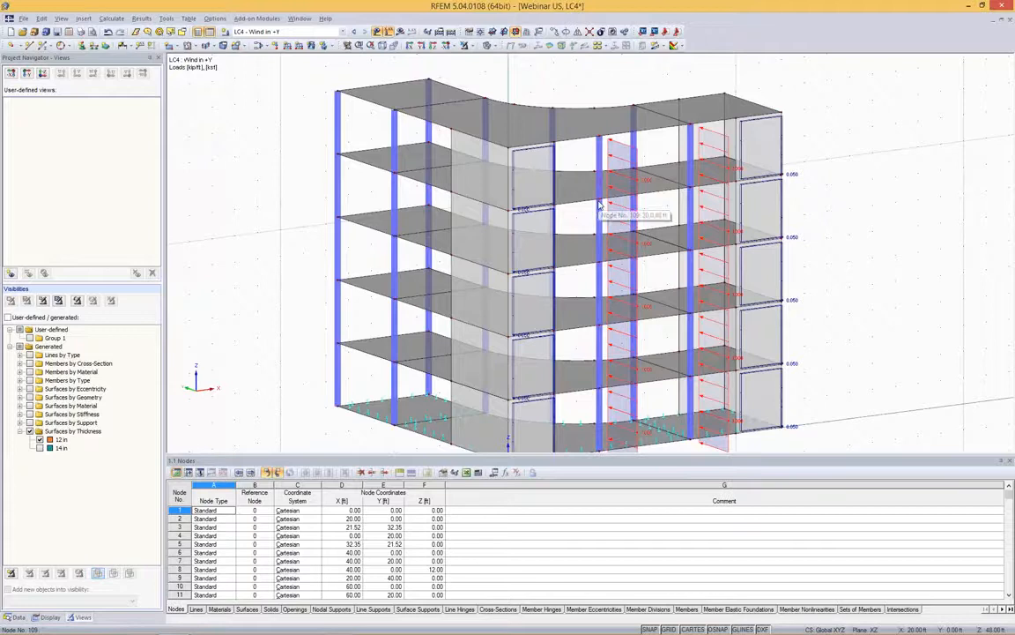
click(860, 191)
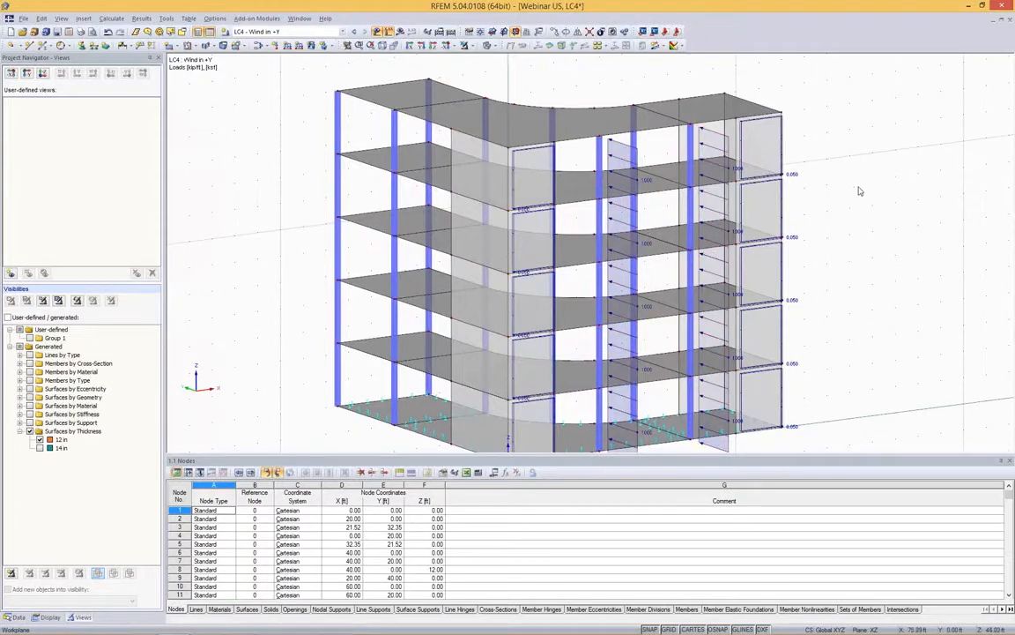
ctrl+middle_drag(837, 156, 565, 187)
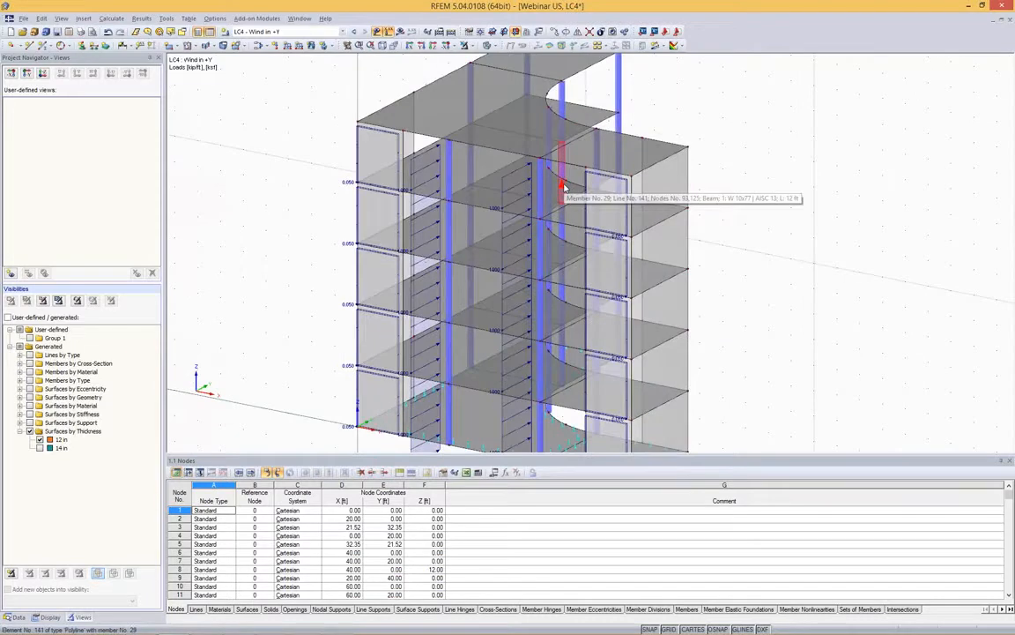
mouse_move(788, 224)
ctrl+middle_down()
mouse_move(635, 218)
mouse_move(617, 168)
mouse_move(639, 140)
mouse_move(798, 193)
mouse_move(898, 200)
mouse_move(891, 217)
mouse_move(807, 220)
ctrl+middle_up()
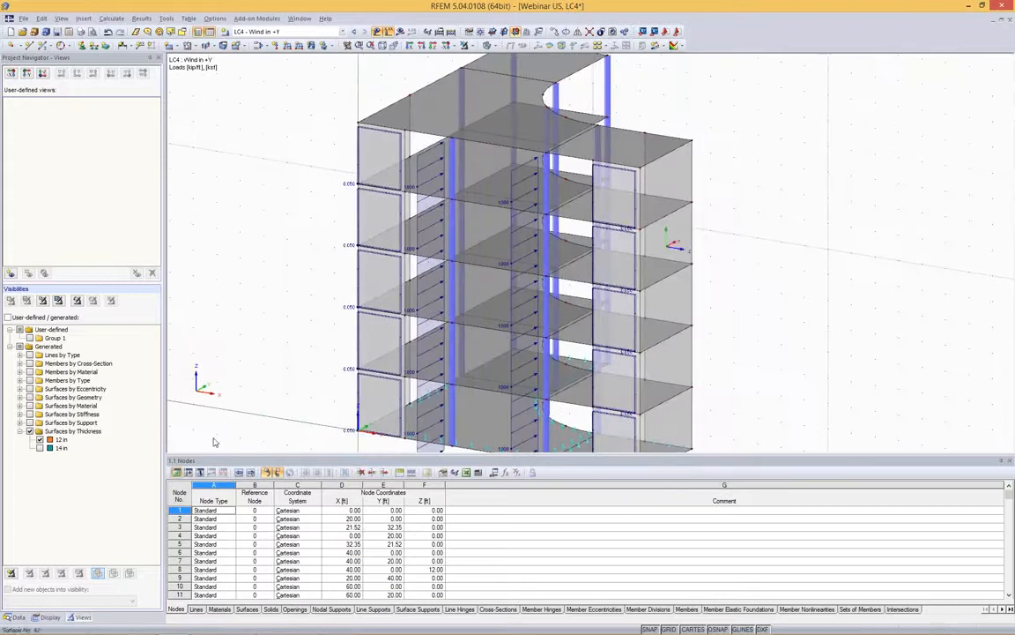
Step: Enable automatic creation of load combinations according to ASCE 7 in the general data of the Webinar US model
click(16, 617)
scroll(51, 95, up, 5)
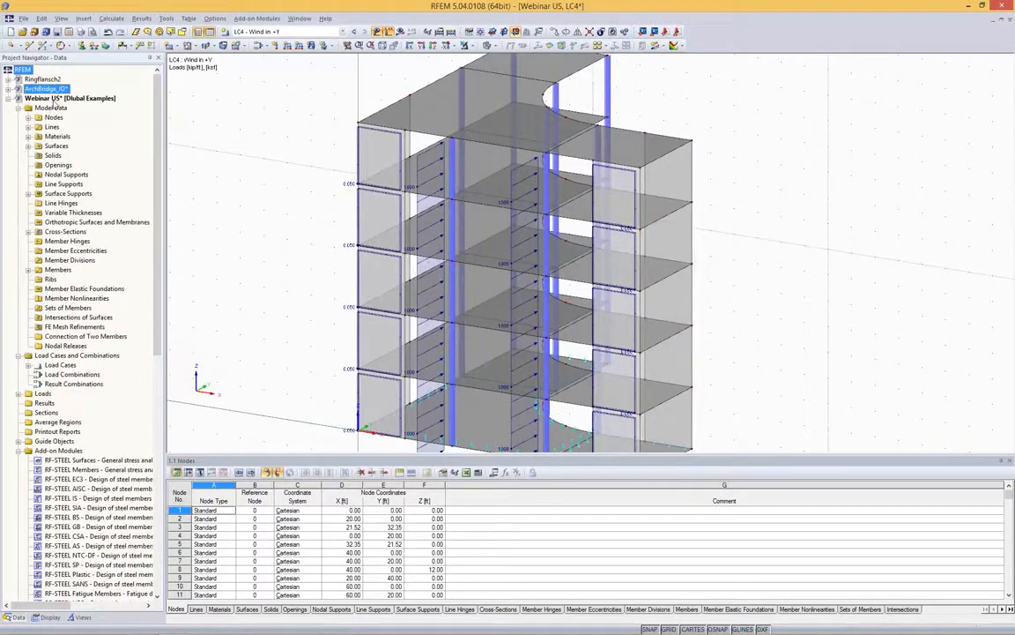
right_click(51, 97)
click(87, 106)
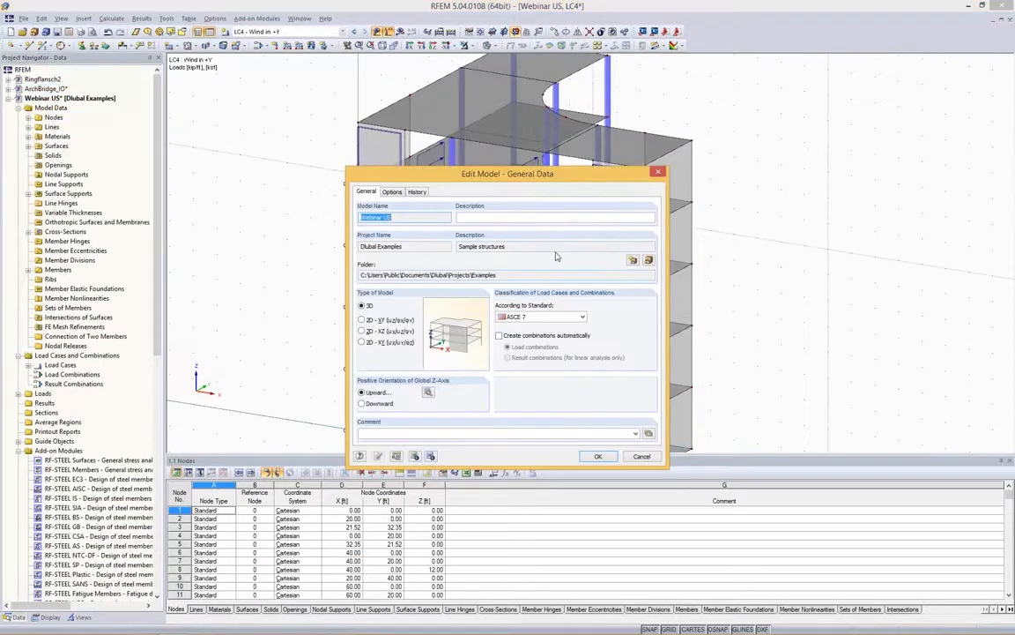
click(546, 336)
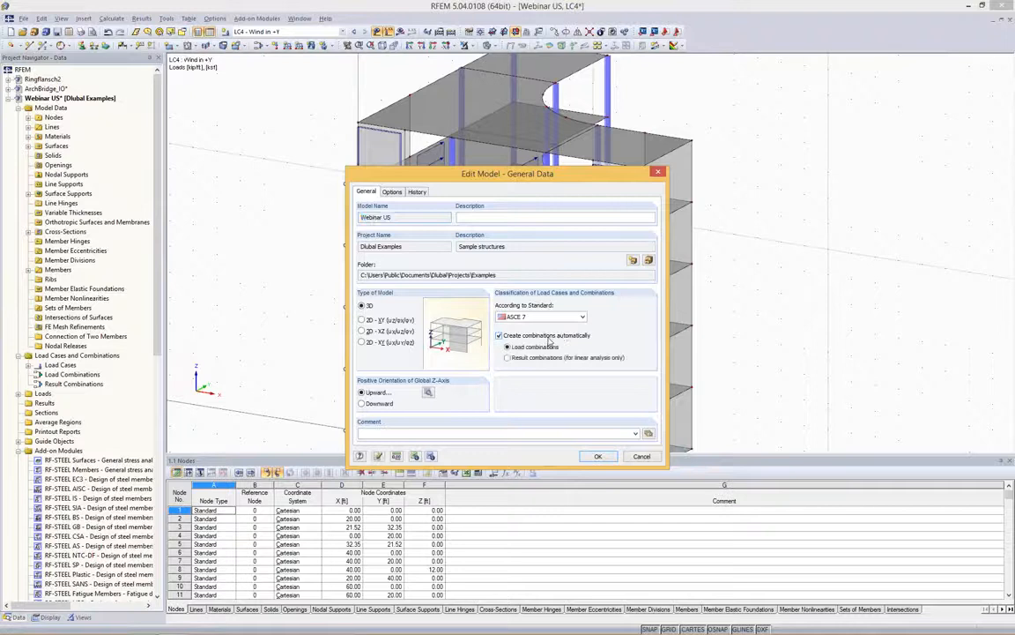
click(550, 319)
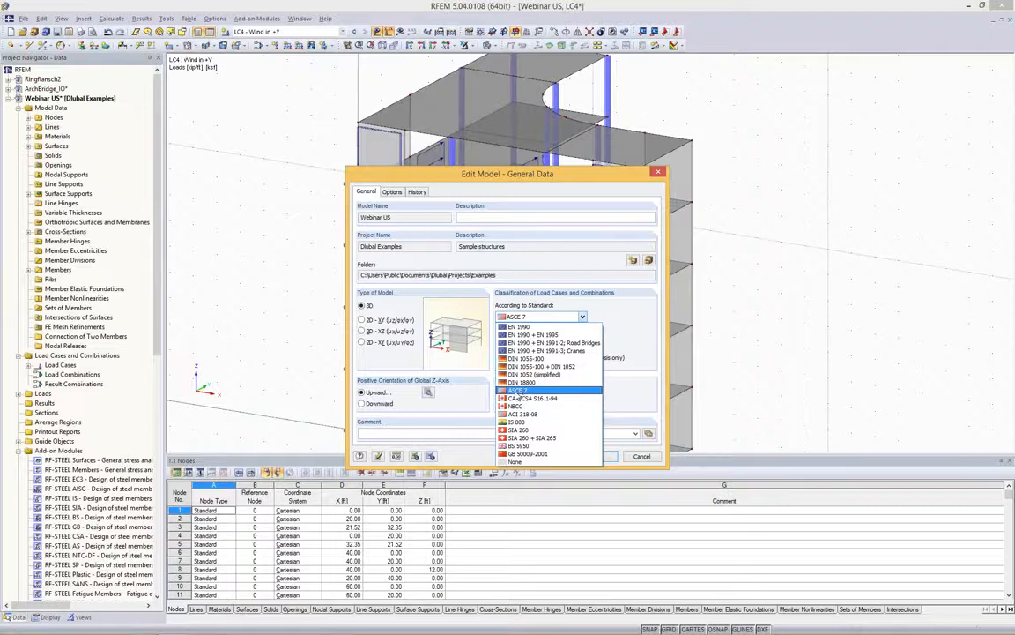
click(517, 393)
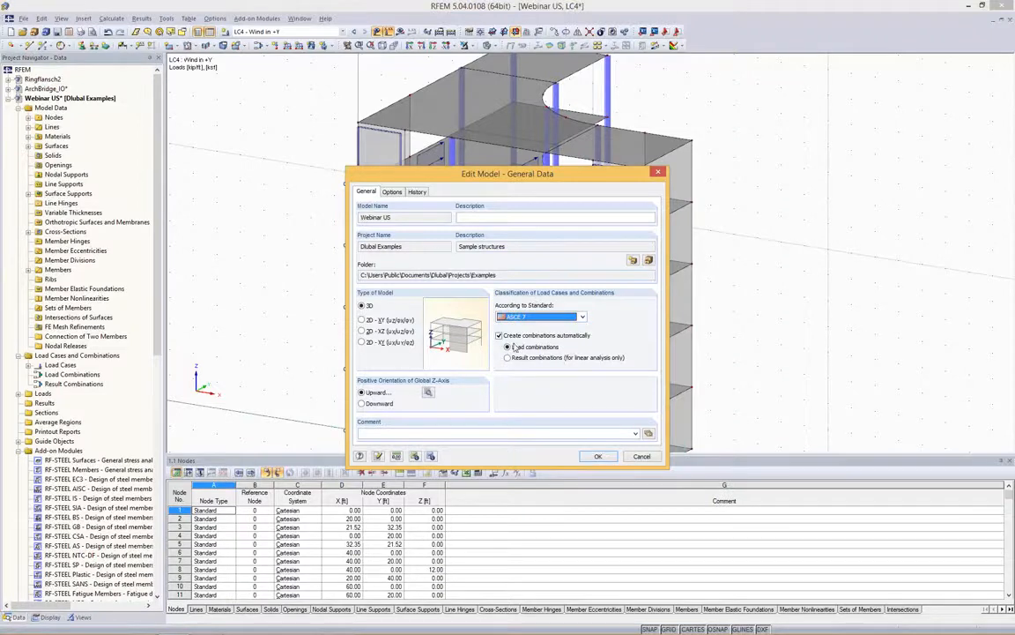
click(597, 457)
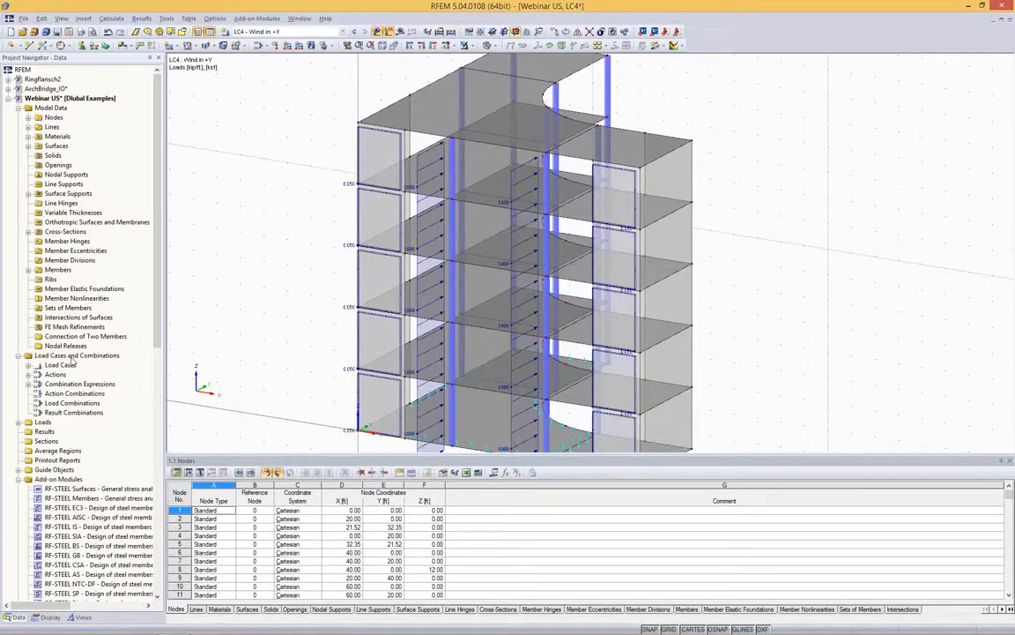
Step: Open the load cases and combinations for editing and review each existing action down to Wind
right_click(74, 356)
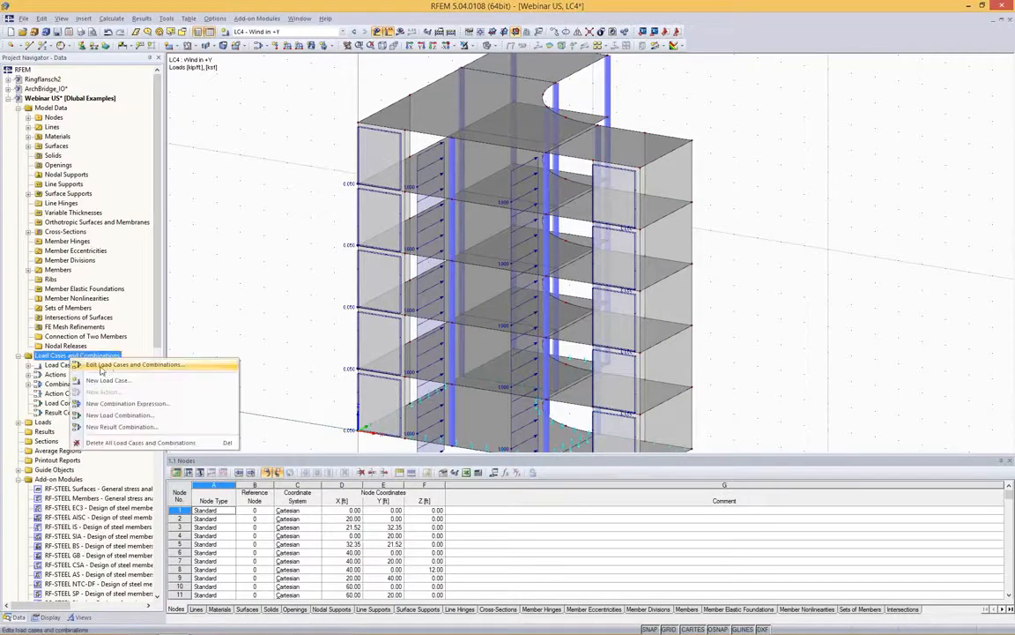
click(149, 366)
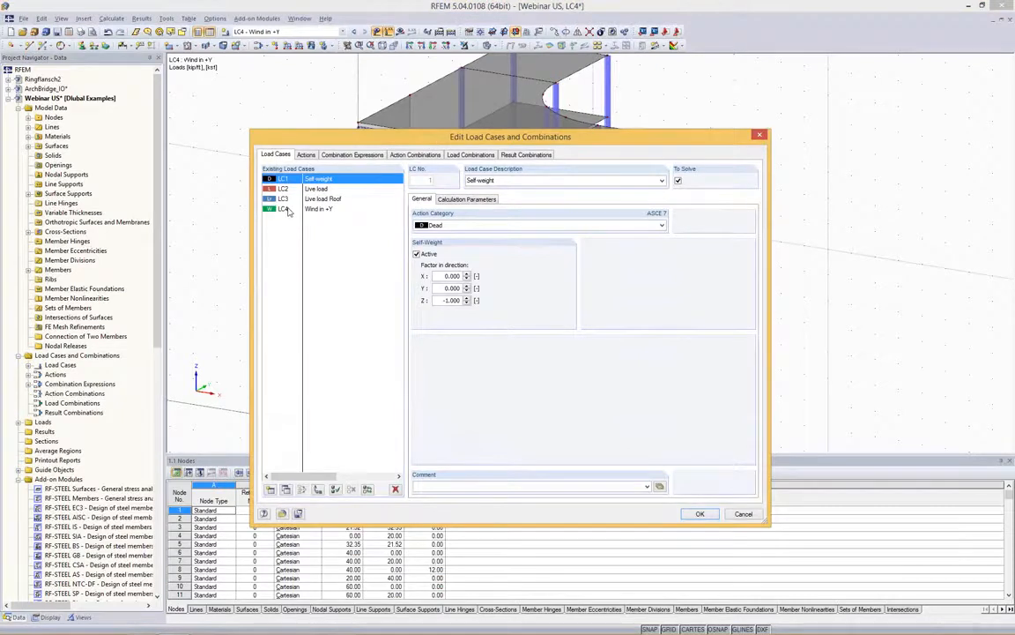
click(305, 154)
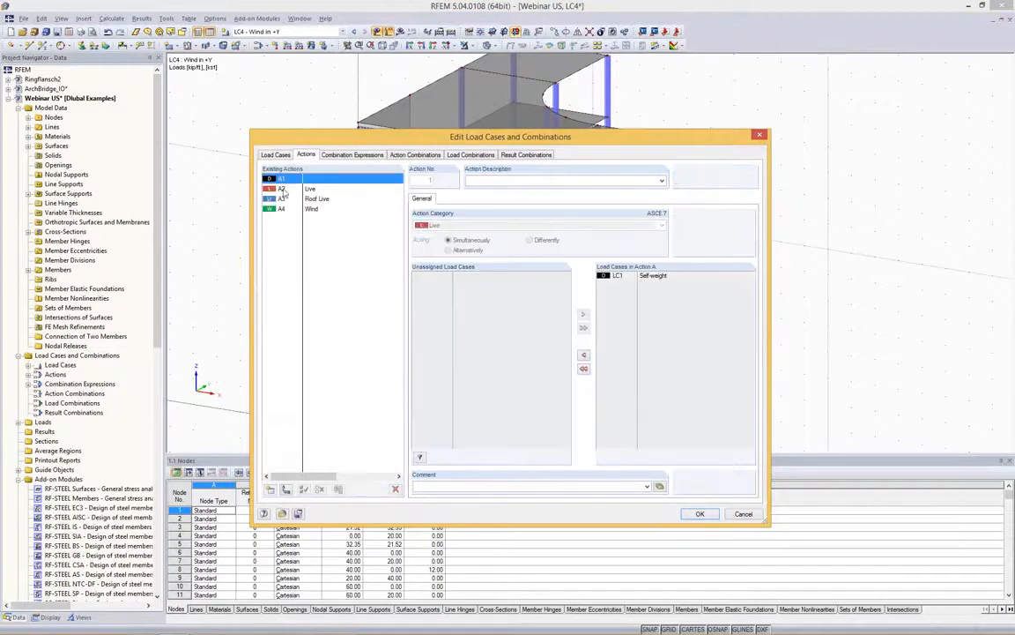
key(Down)
key(Down)
key(Down)
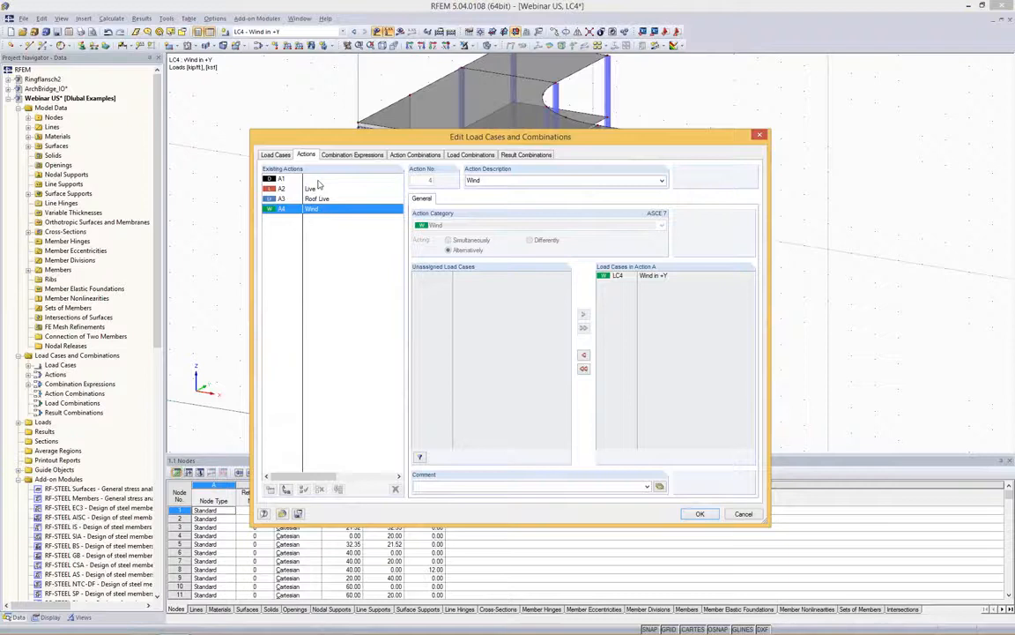
Step: Review the Section 2.3 (LRFD) combination expression and the ASCE 7 formulas of its design situation
click(340, 154)
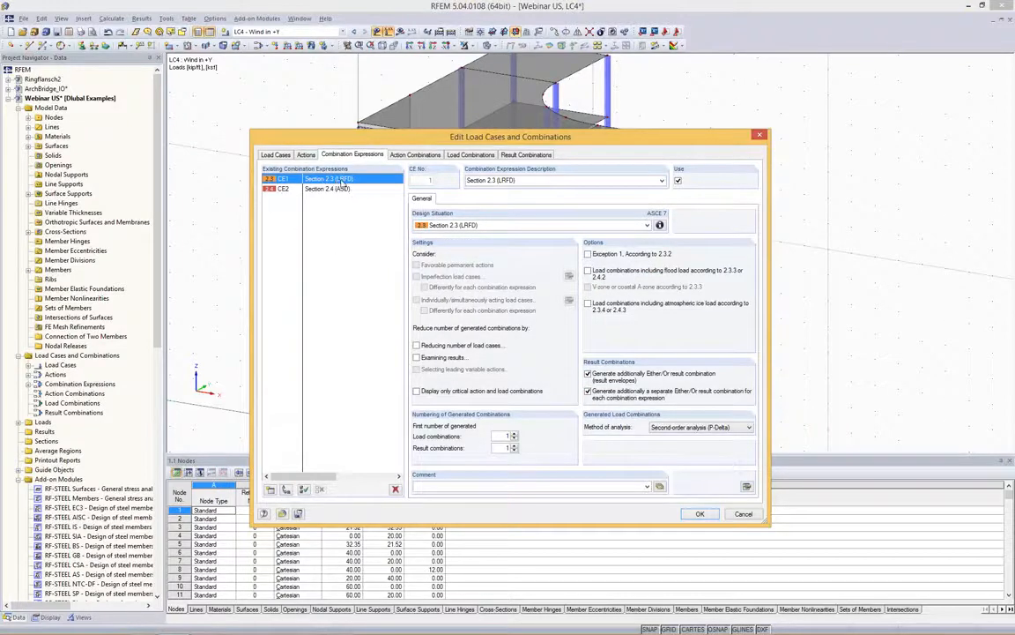
click(659, 225)
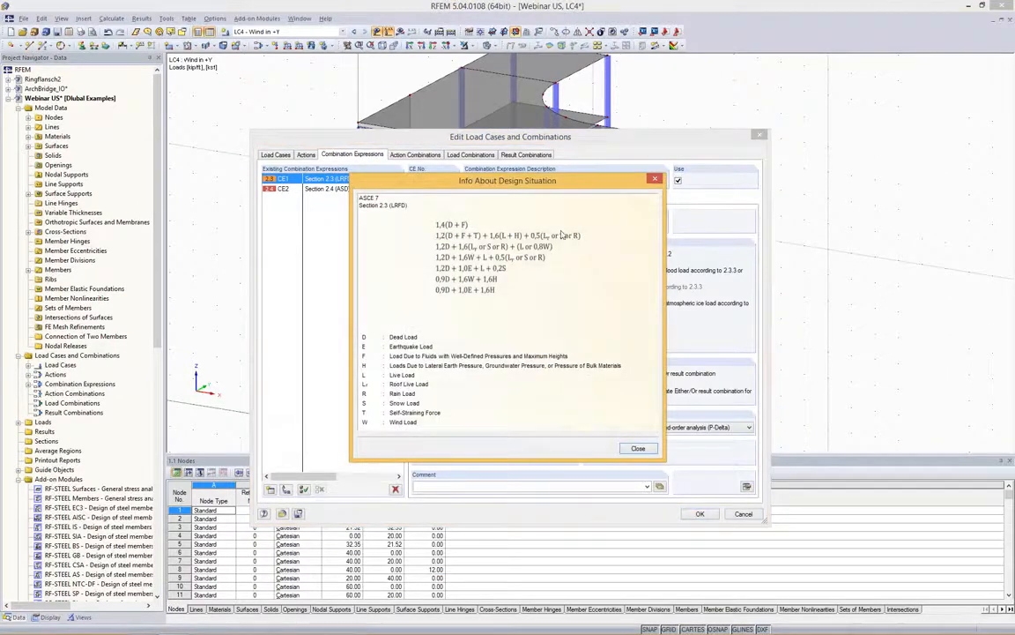
click(654, 180)
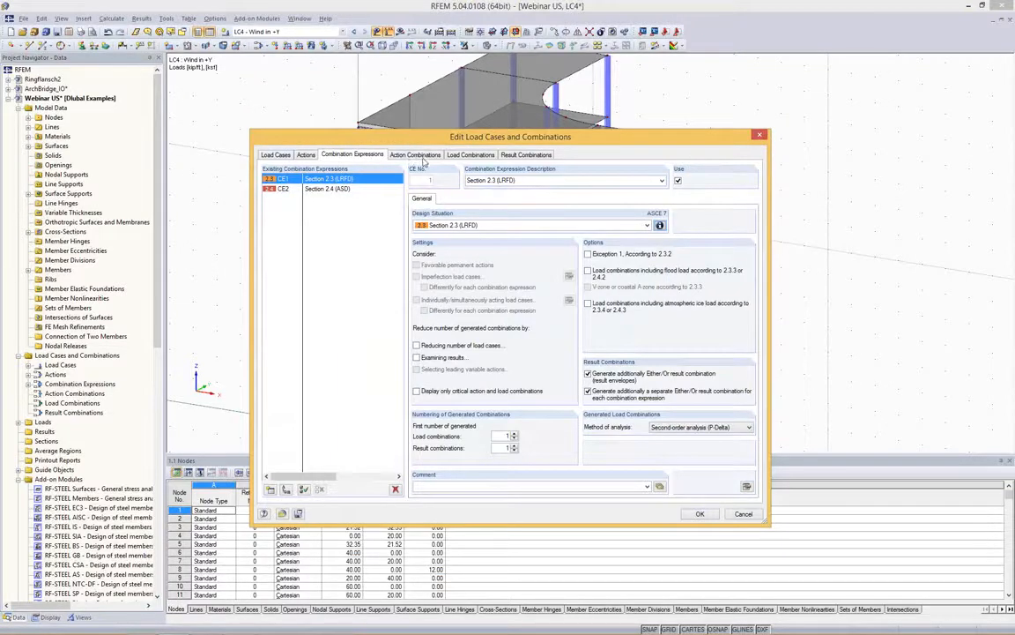
Step: Examine the action combinations AC3 (1.20D + 1.60L) and AC4 (1.20D + 1.60L + 0.50Lr)
click(426, 156)
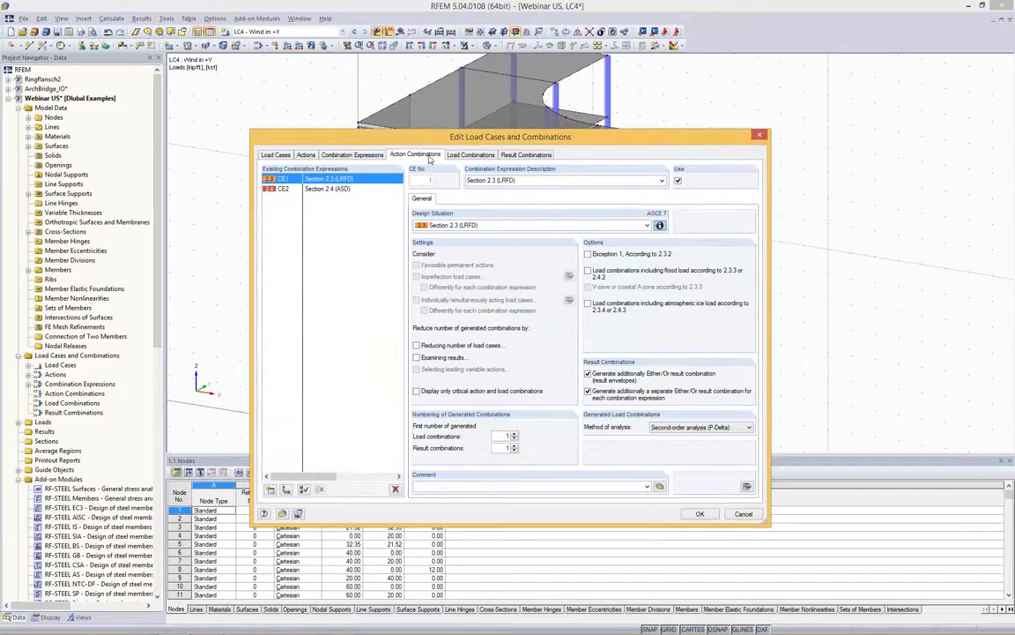
click(326, 199)
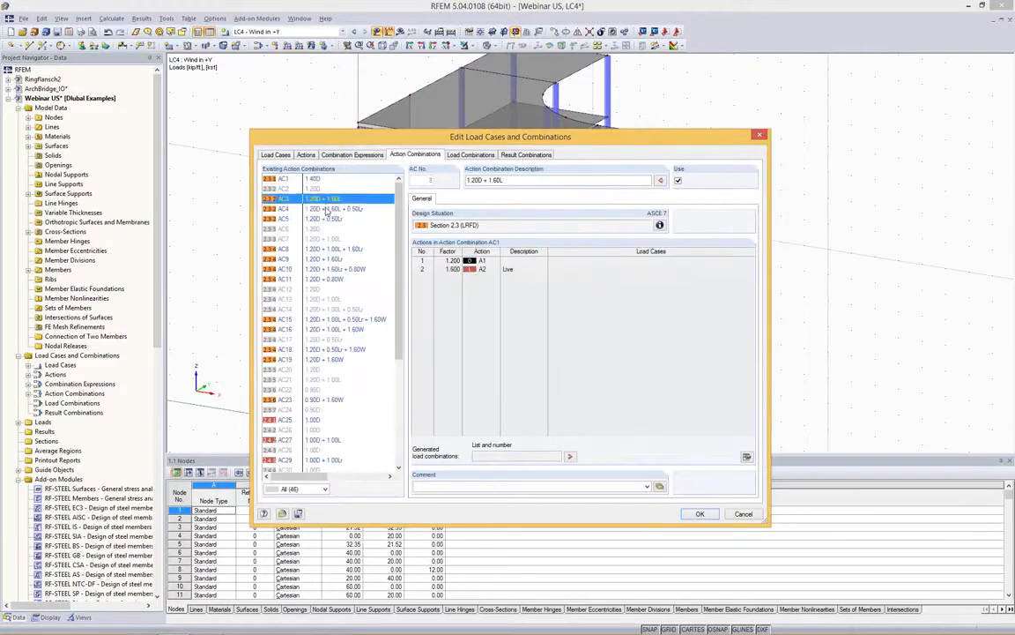
click(326, 209)
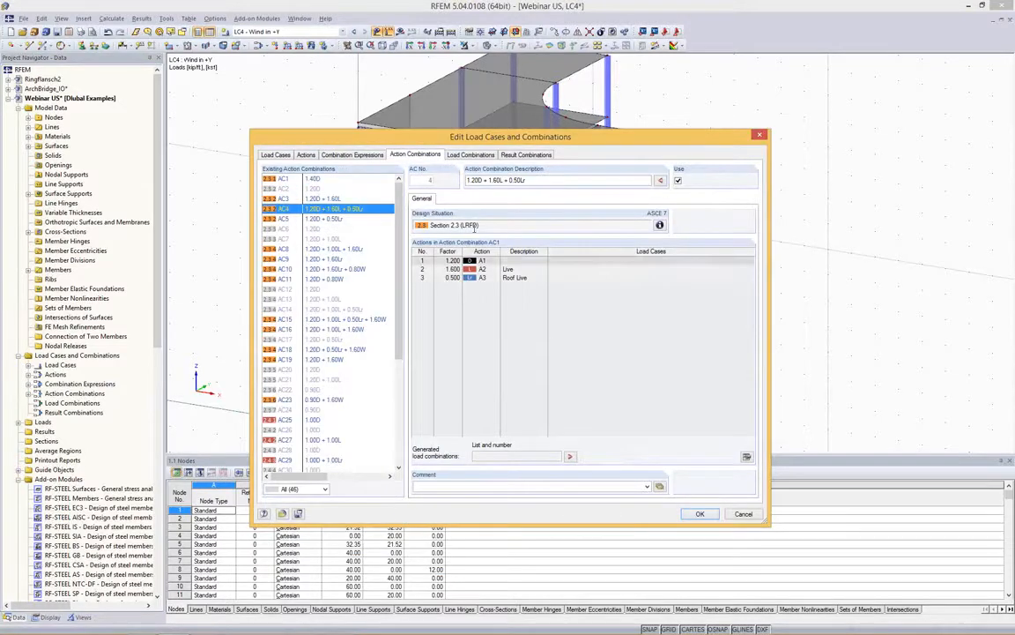
Step: Generate the load combinations, check the load cases and factors in CO1, CO4, CO13 and CO22, and accept them for the model
click(471, 155)
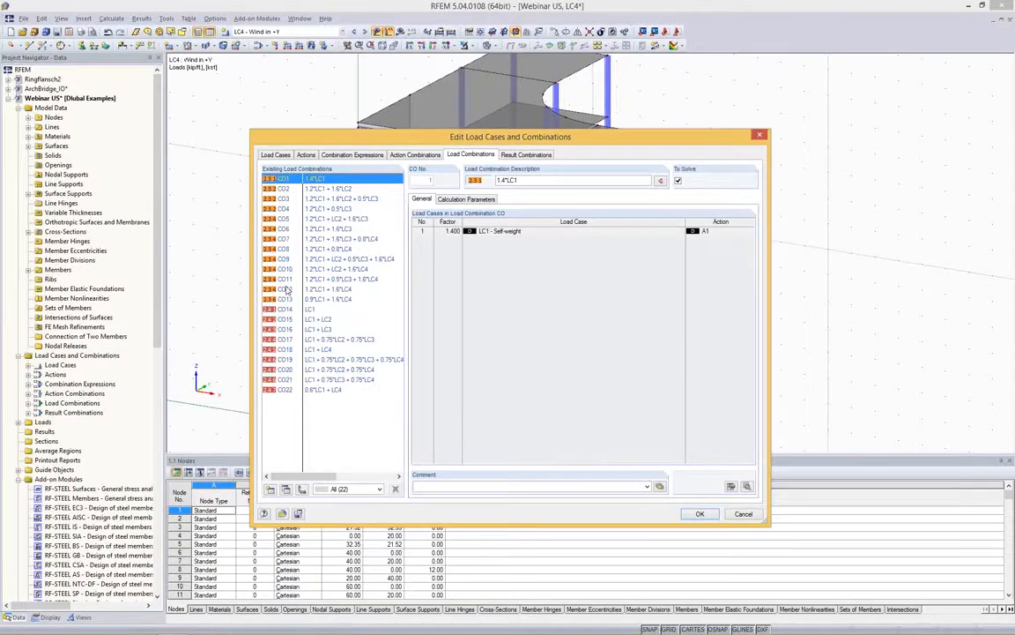
click(331, 300)
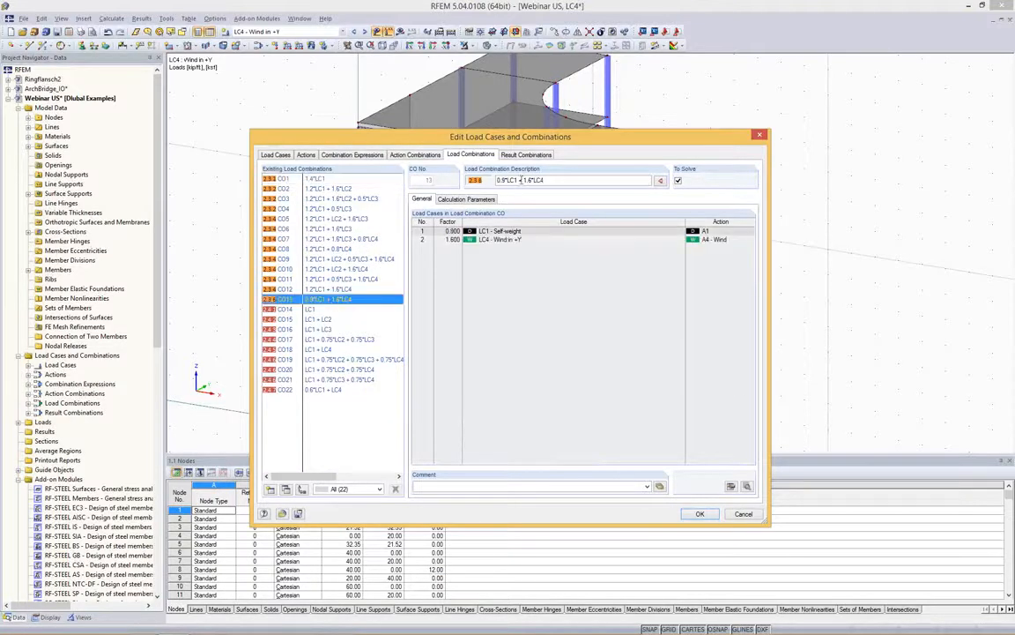
click(333, 180)
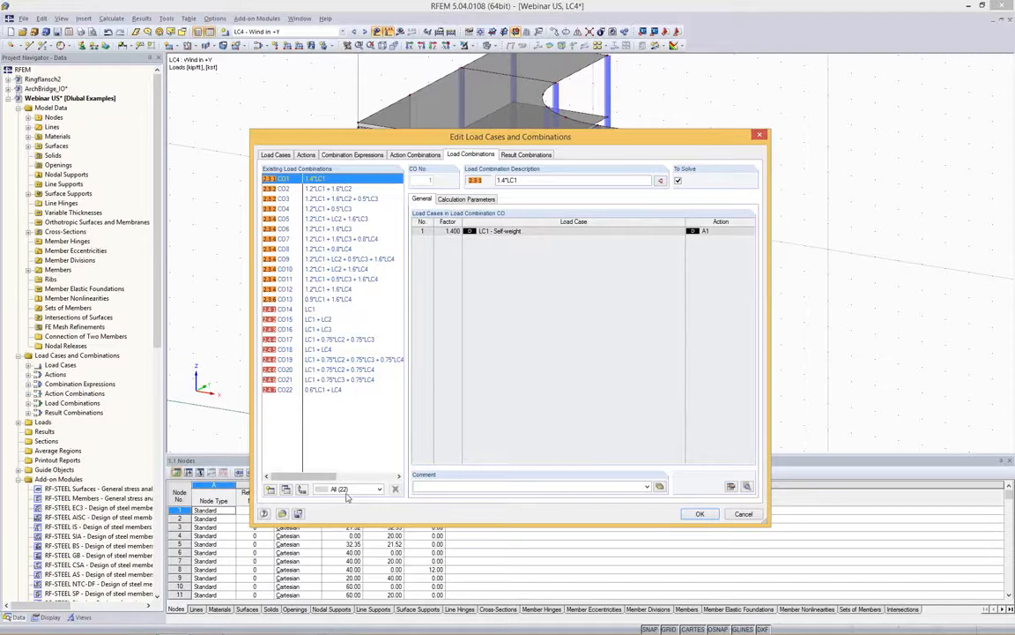
click(340, 210)
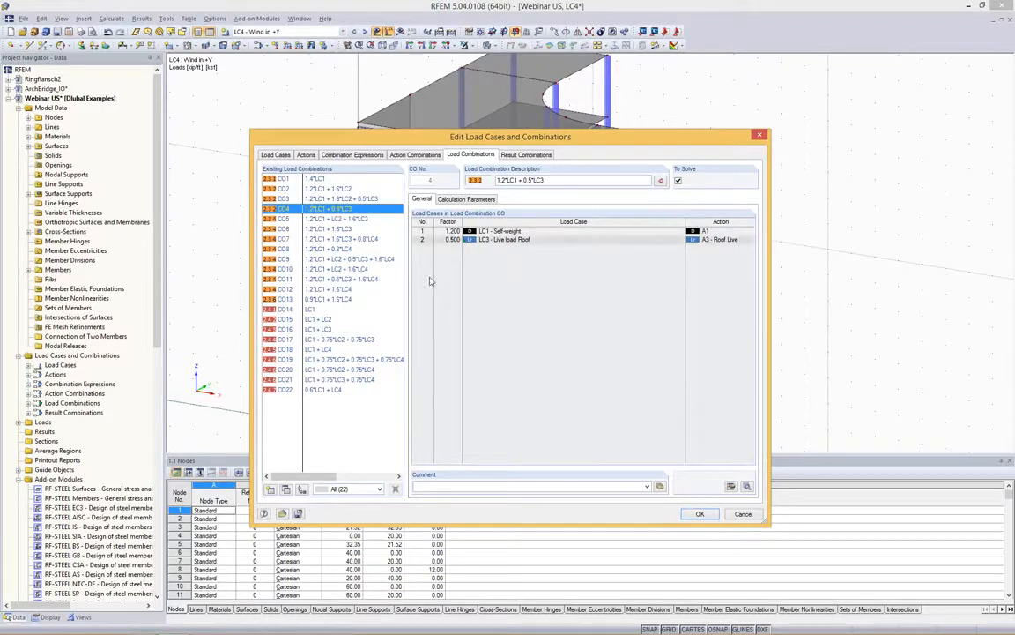
click(339, 389)
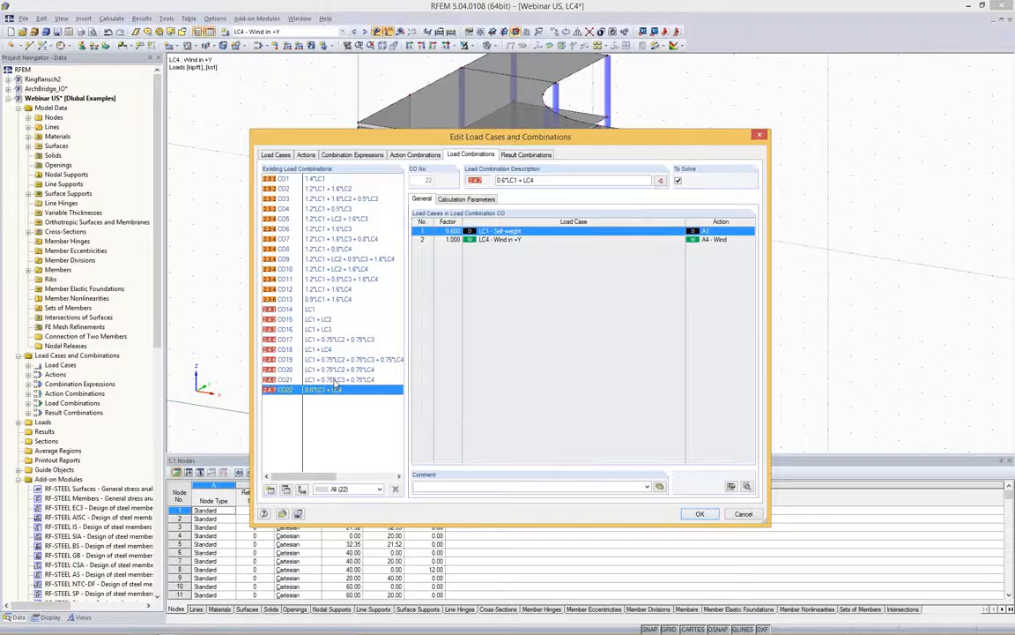
click(328, 179)
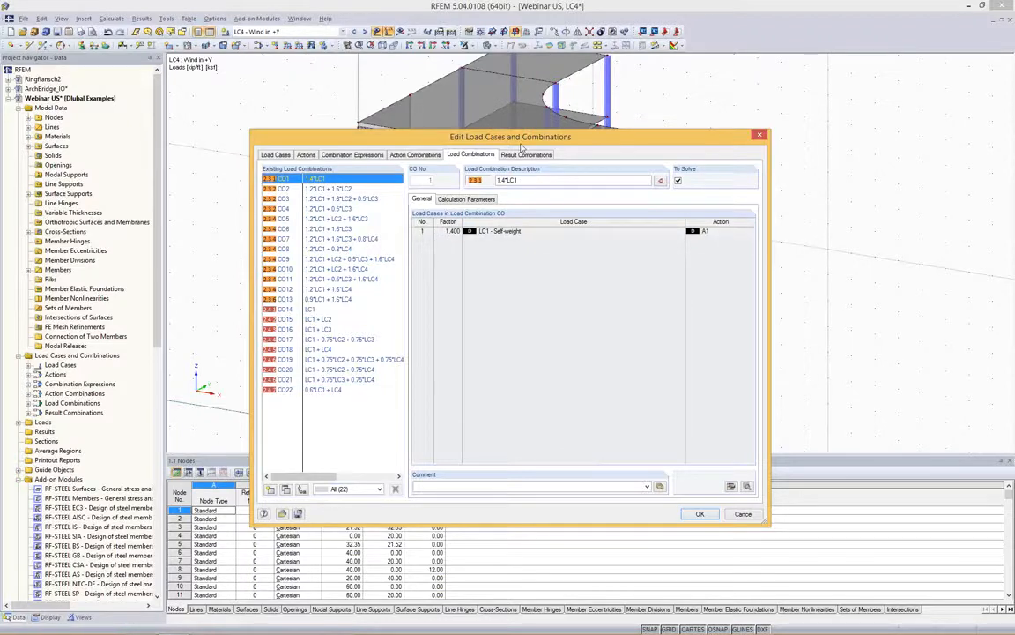
click(337, 390)
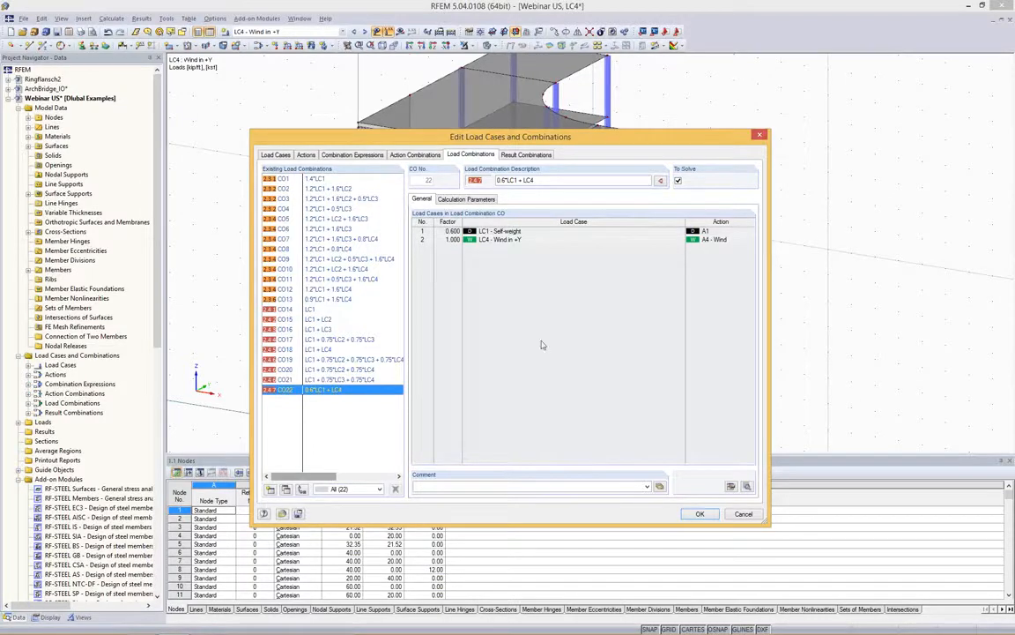
click(313, 180)
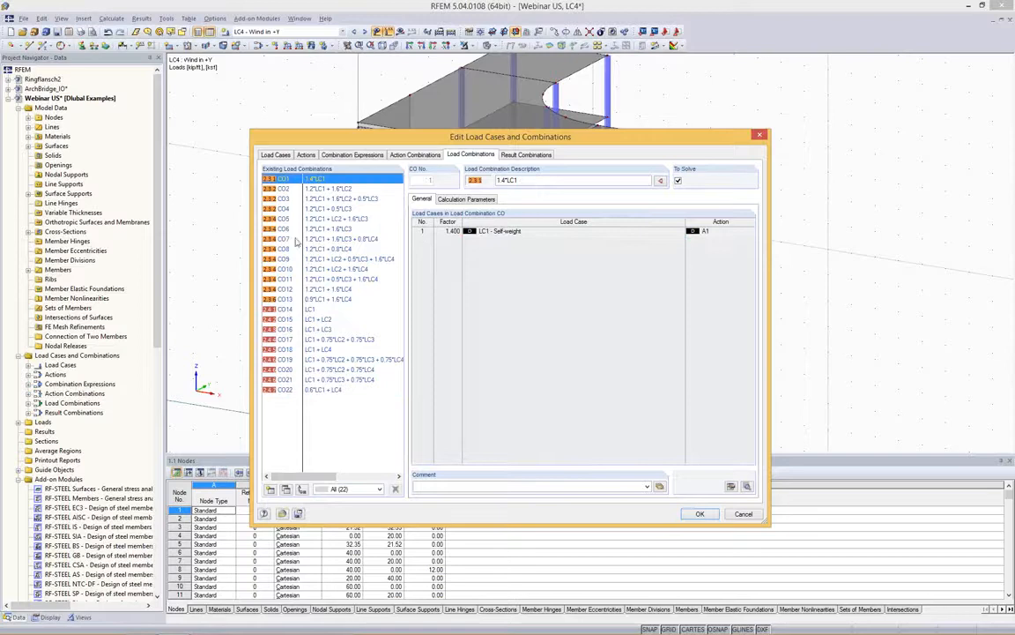
click(700, 515)
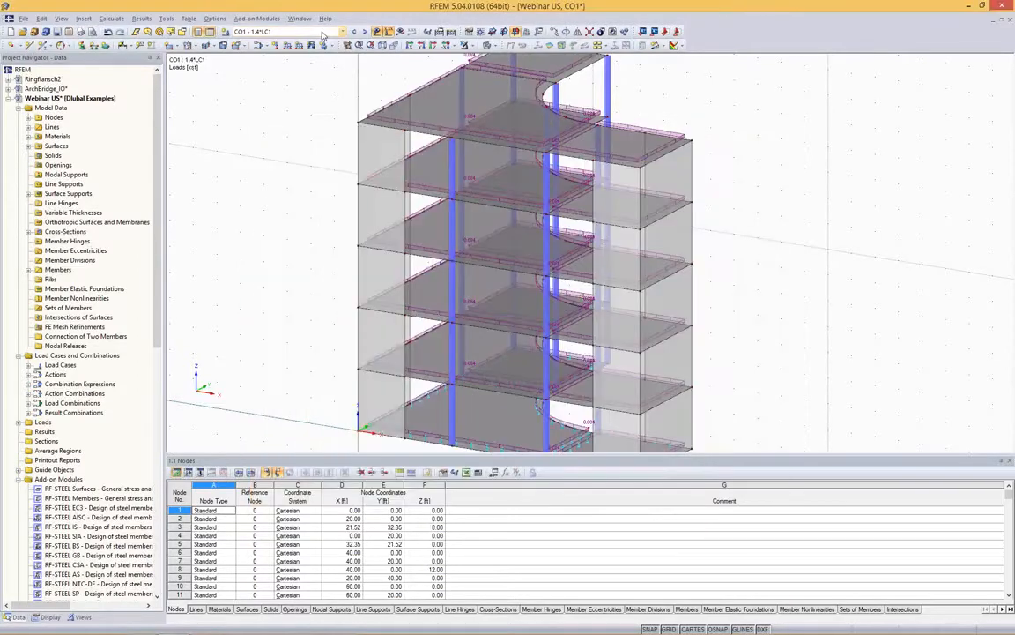
Step: Make load combination CO7 (1.2*LC1 + 1.6*LC3 + 0.8*LC4) current and inspect its combined loads on the whole building
click(326, 32)
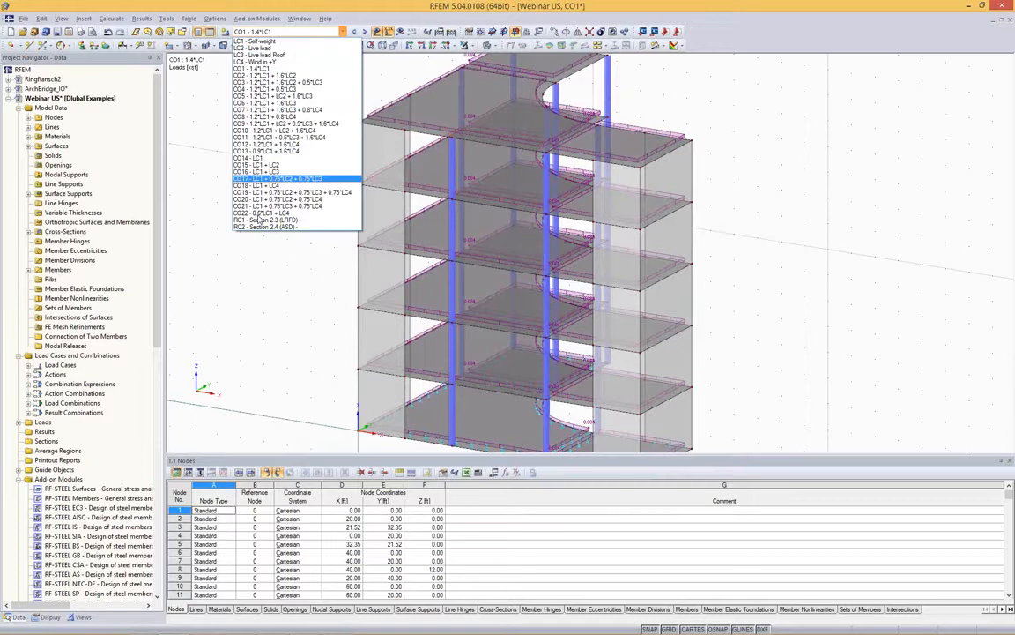
click(808, 200)
click(308, 32)
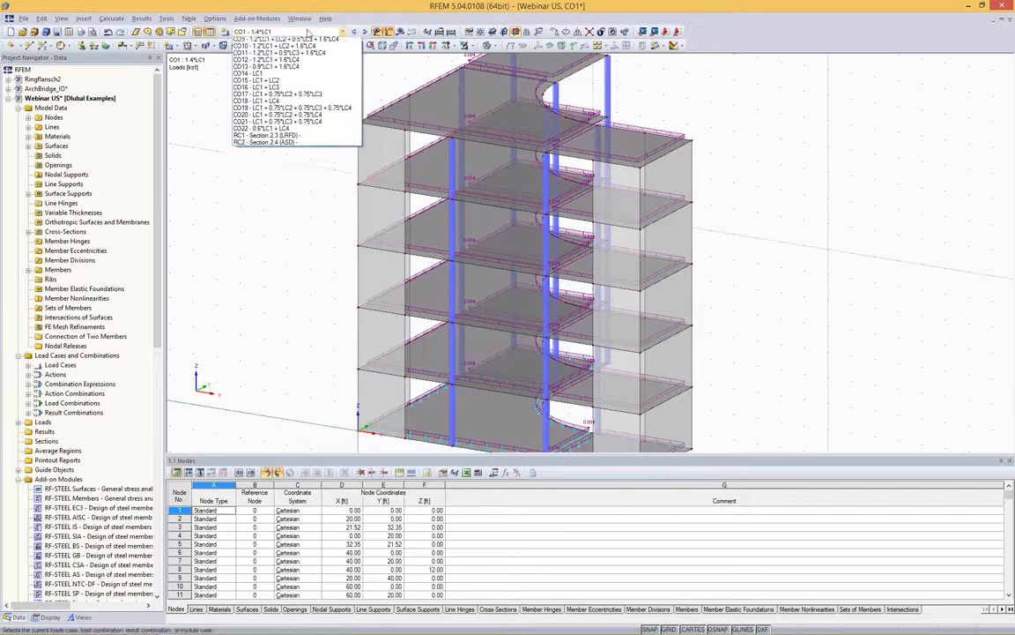
click(264, 106)
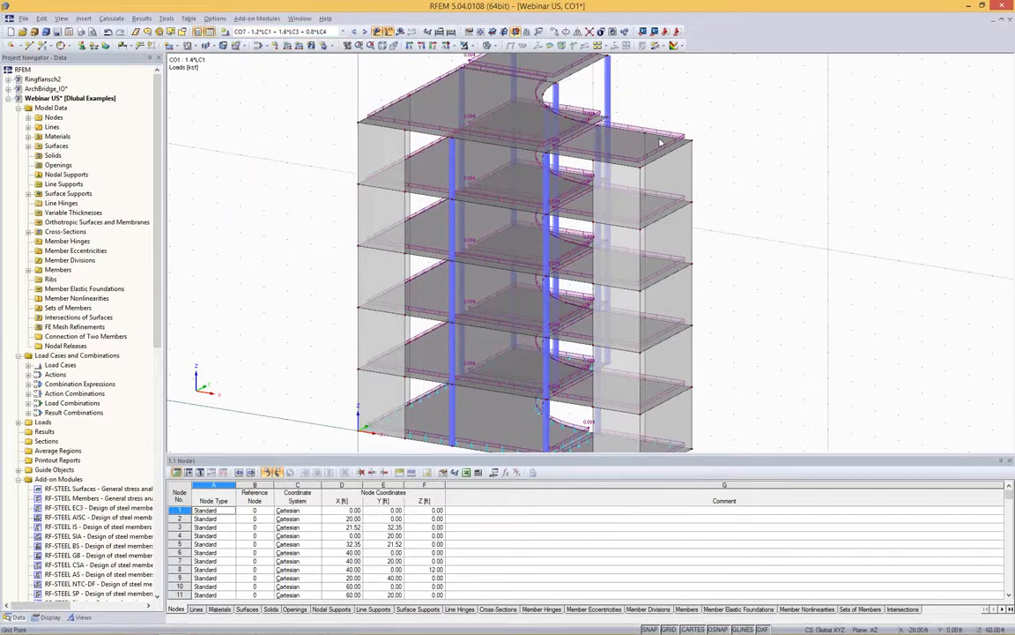
ctrl+middle_drag(814, 155, 426, 175)
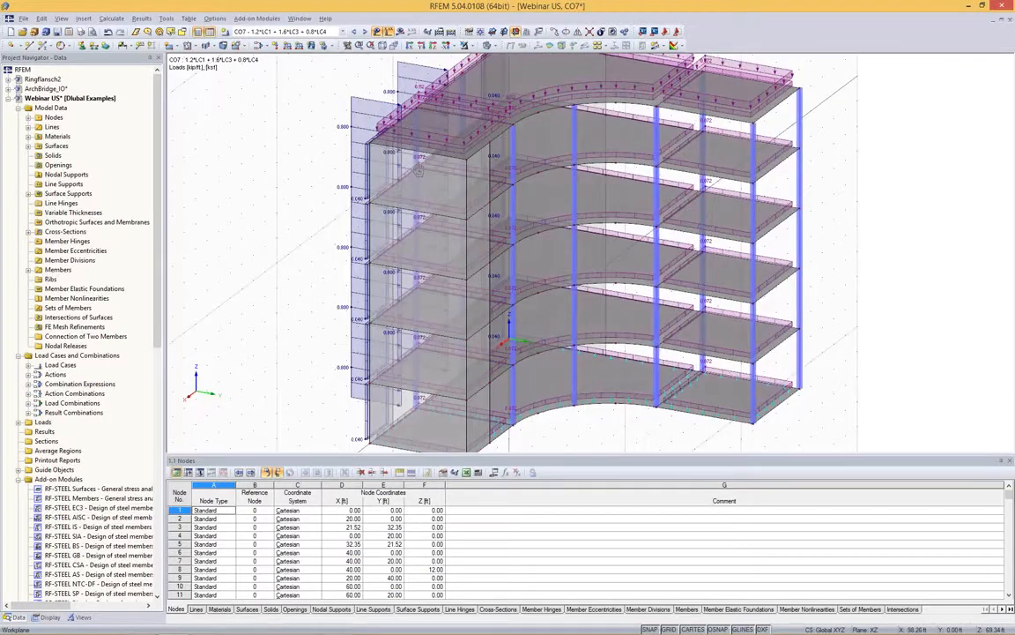
scroll(886, 170, down, 2)
middle_drag(911, 159, 881, 189)
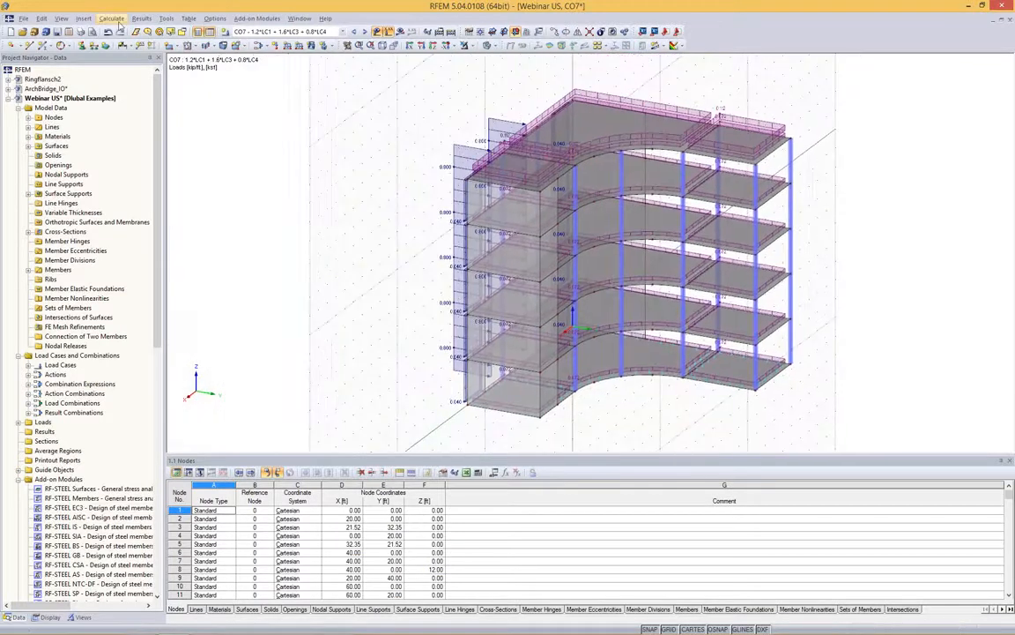
Step: Generate the FE mesh and examine it closely on the roof slabs and across the building
click(116, 20)
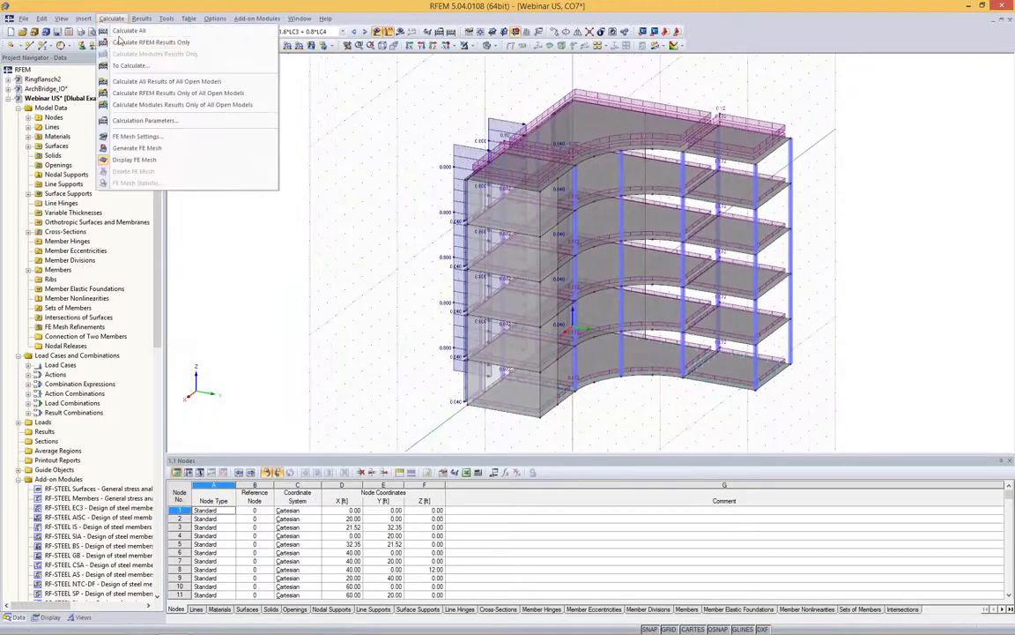
click(174, 150)
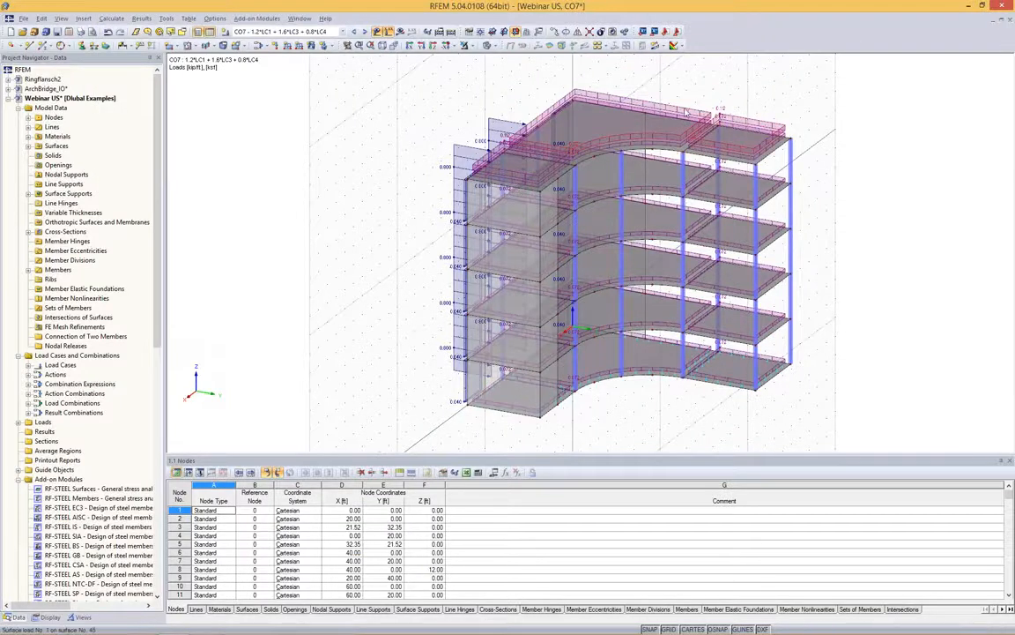
scroll(687, 112, up, 5)
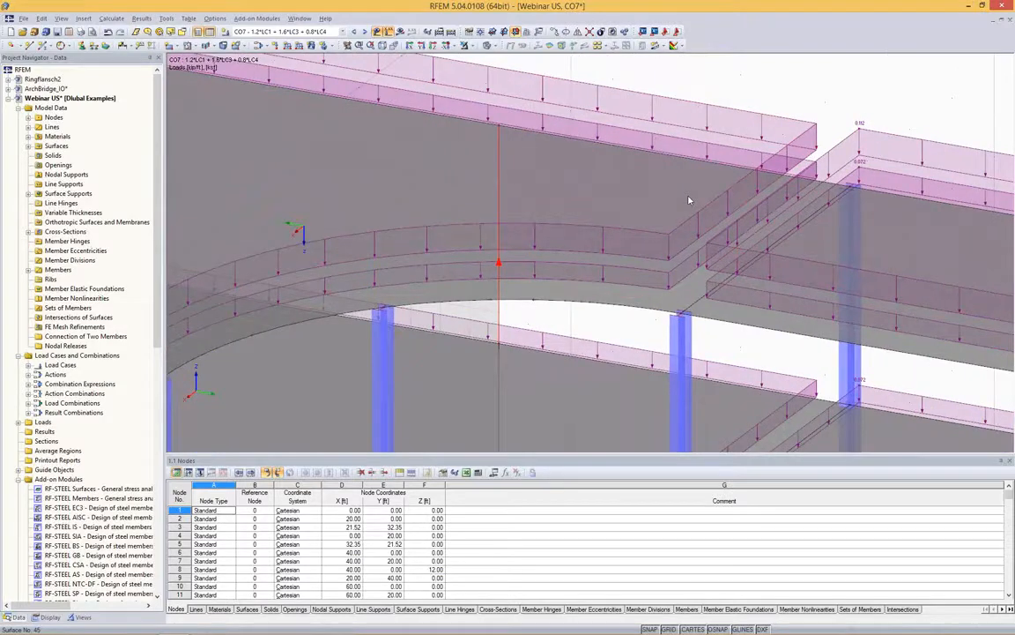
scroll(644, 303, up, 2)
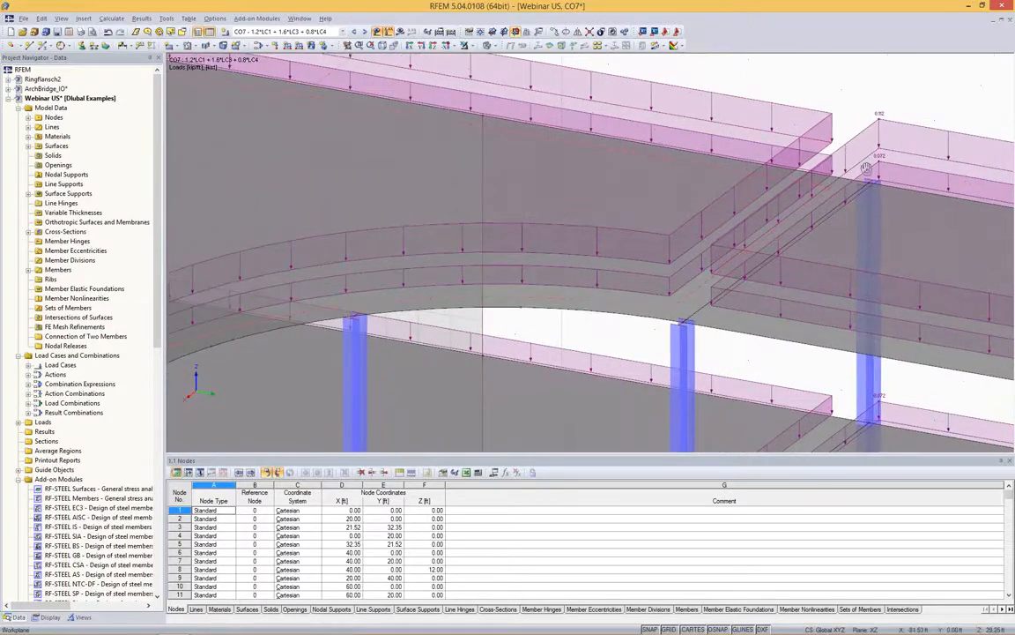
scroll(868, 168, up, 6)
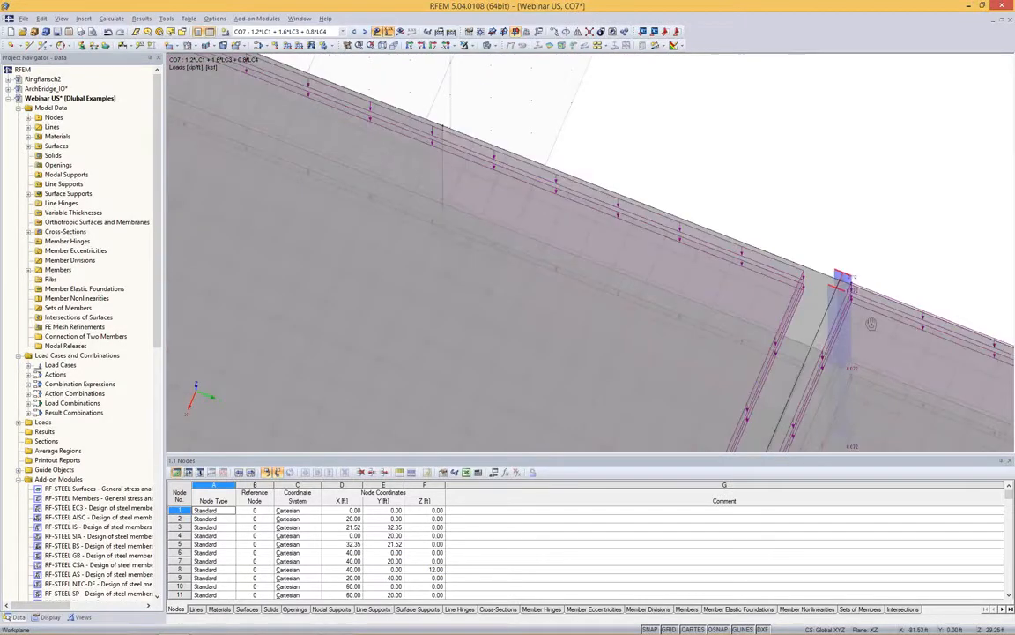
scroll(786, 278, down, 5)
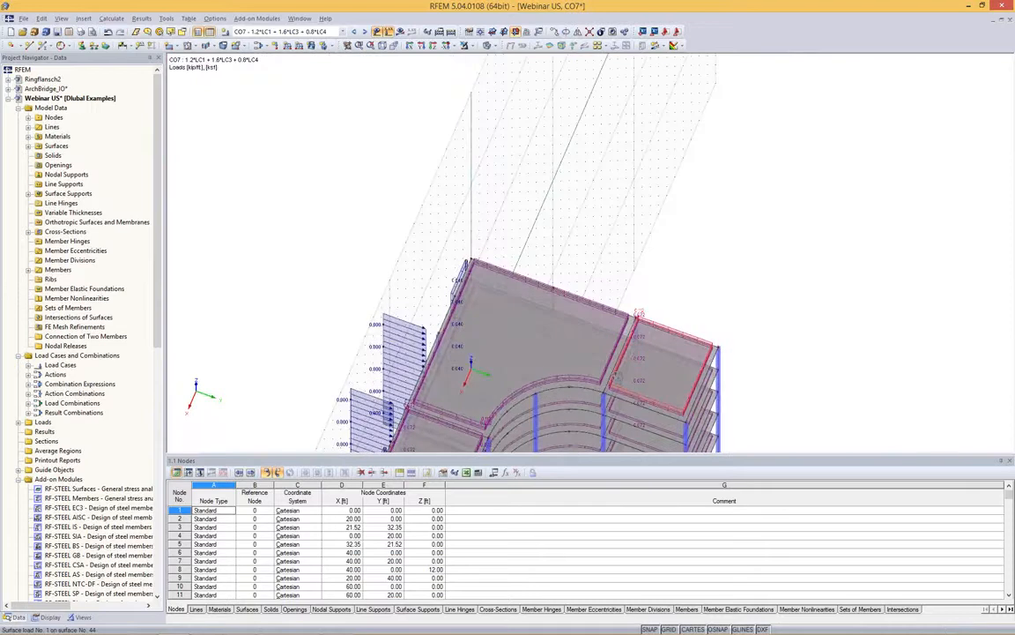
ctrl+middle_drag(661, 328, 783, 181)
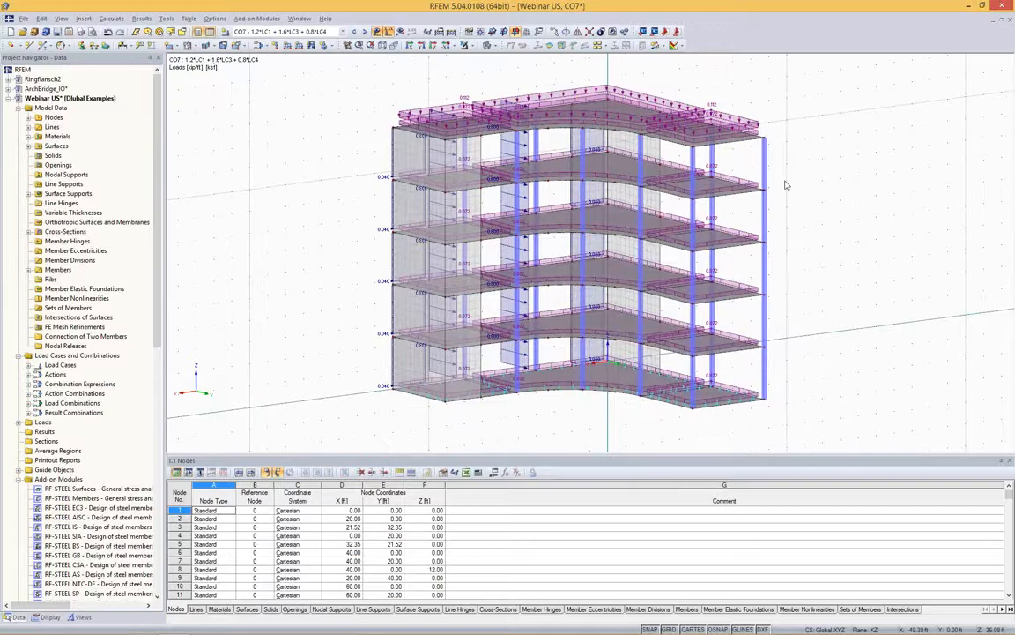
Step: Calculate the results of load combination CO7 and hide the loads to show only the global deformations
click(400, 32)
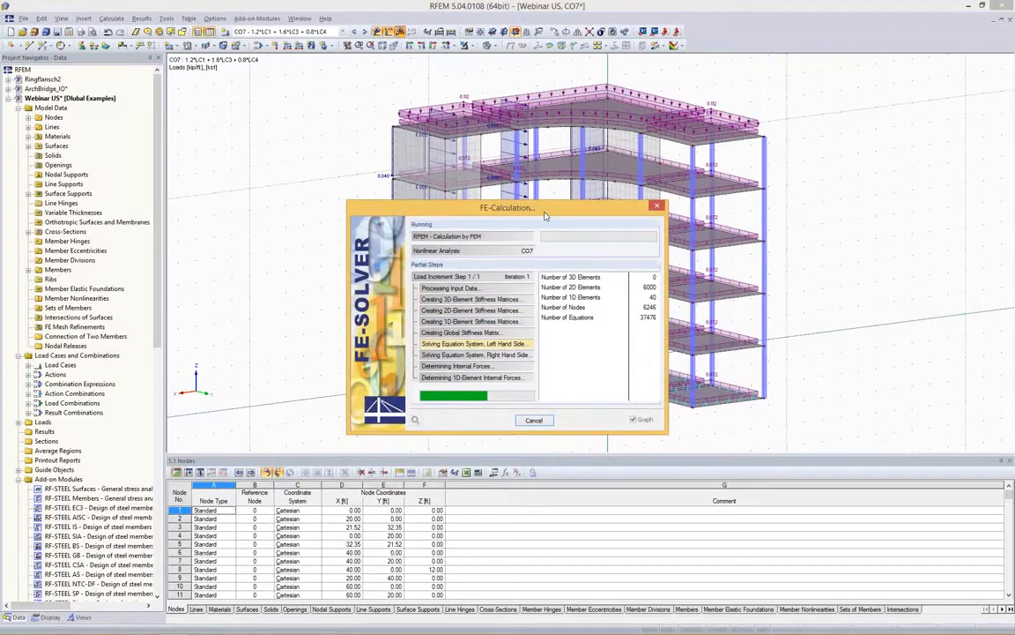
drag(544, 215, 271, 126)
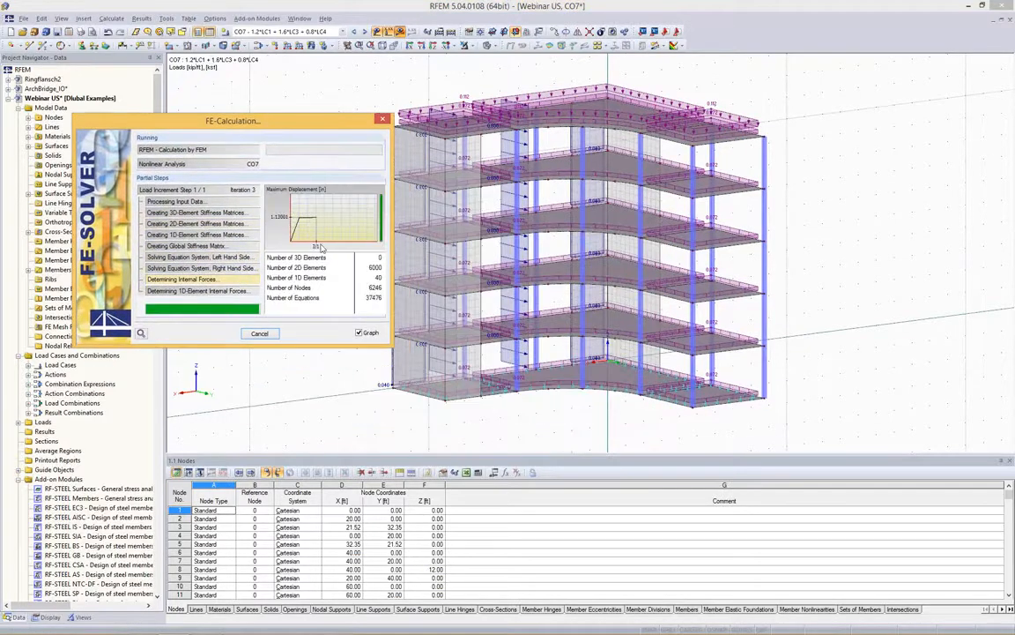
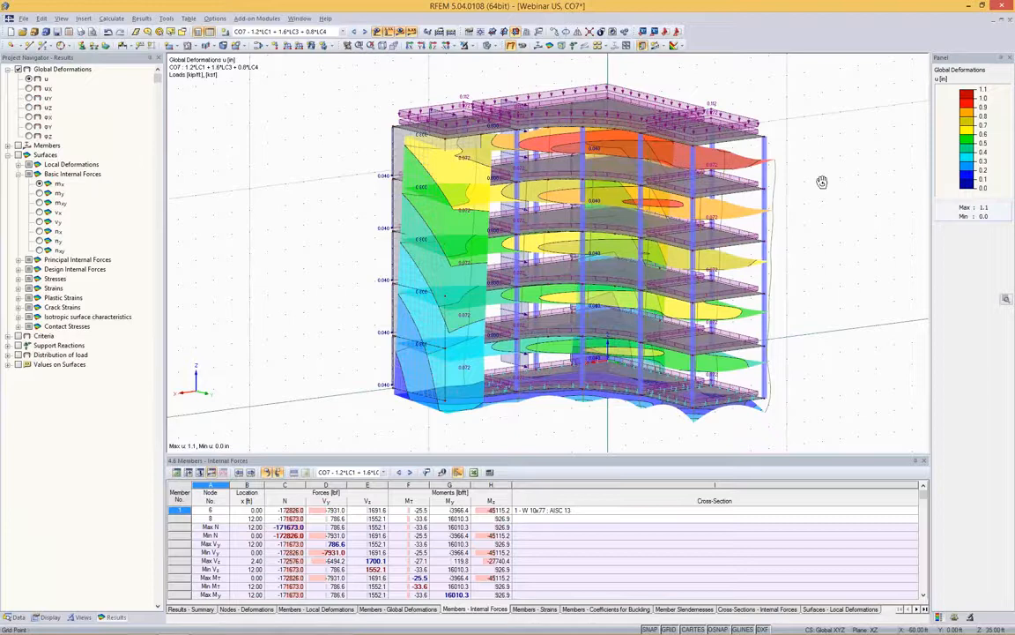
ctrl+middle_drag(821, 181, 839, 203)
click(377, 32)
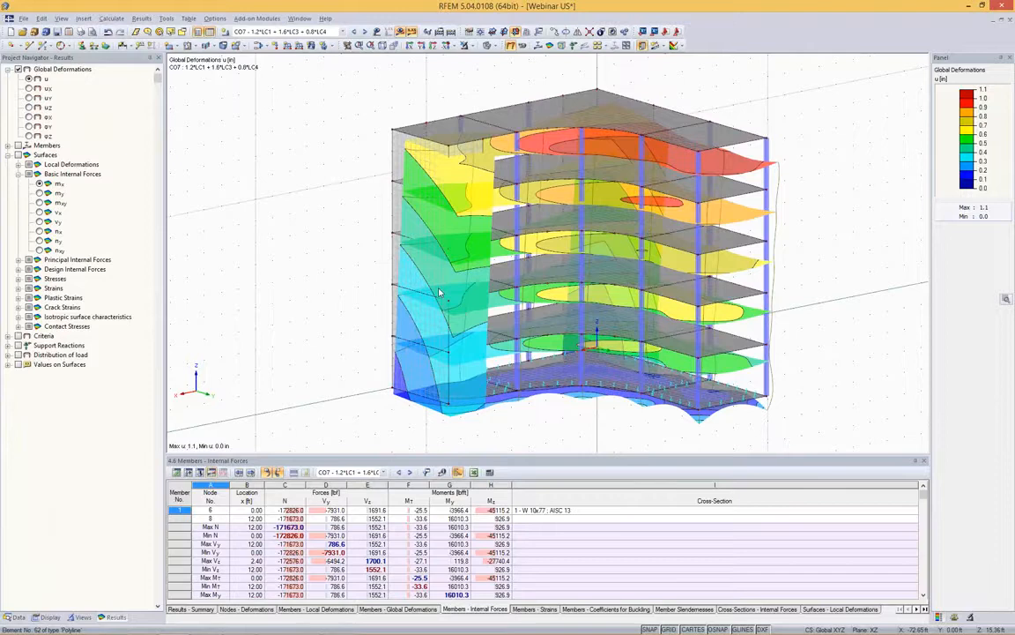
click(49, 616)
scroll(88, 273, down, 5)
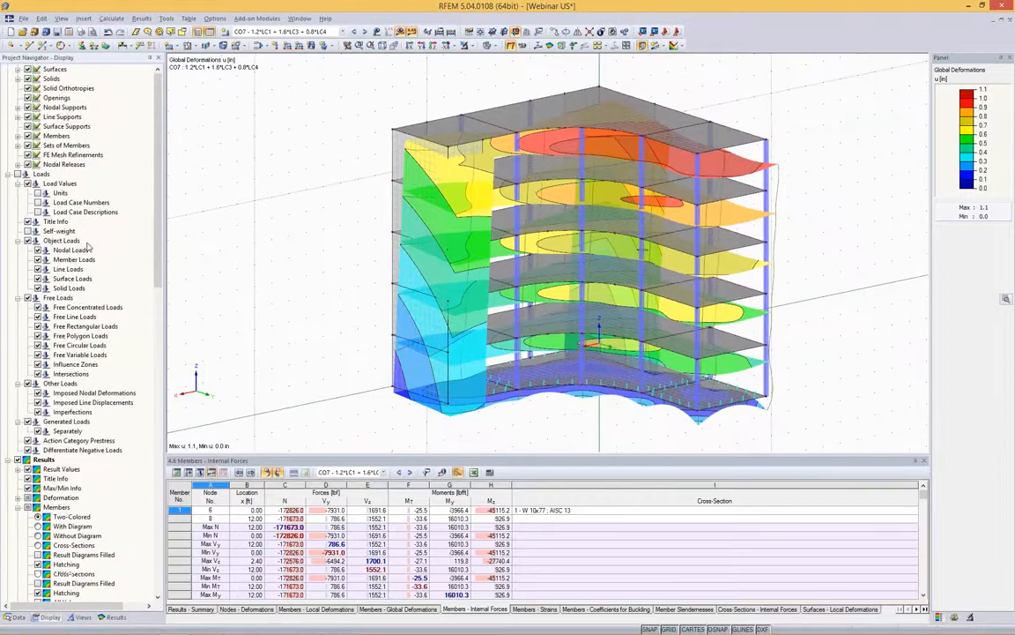
scroll(88, 275, down, 5)
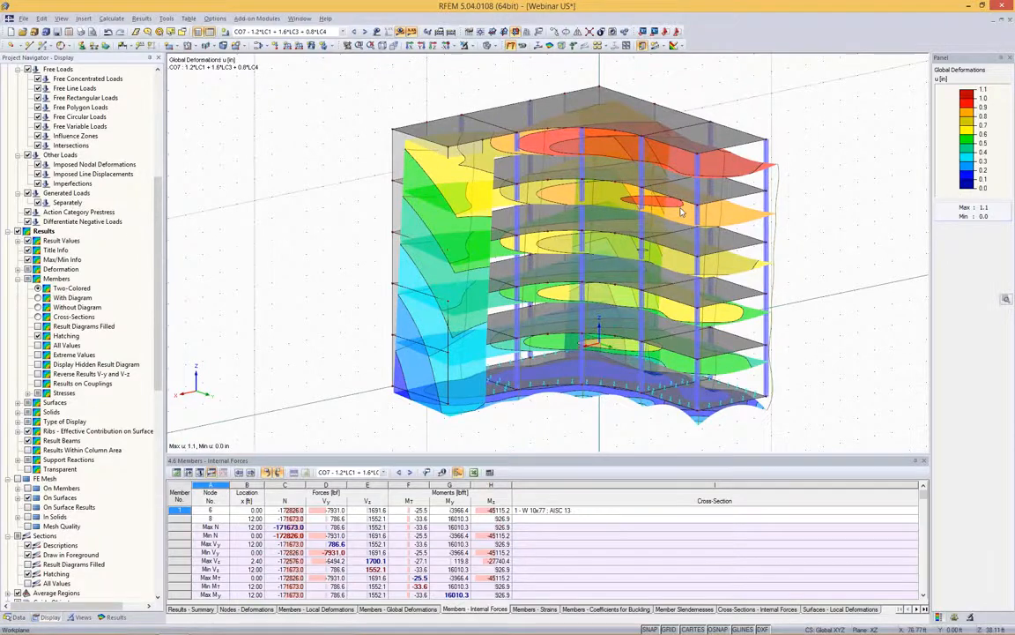
click(112, 616)
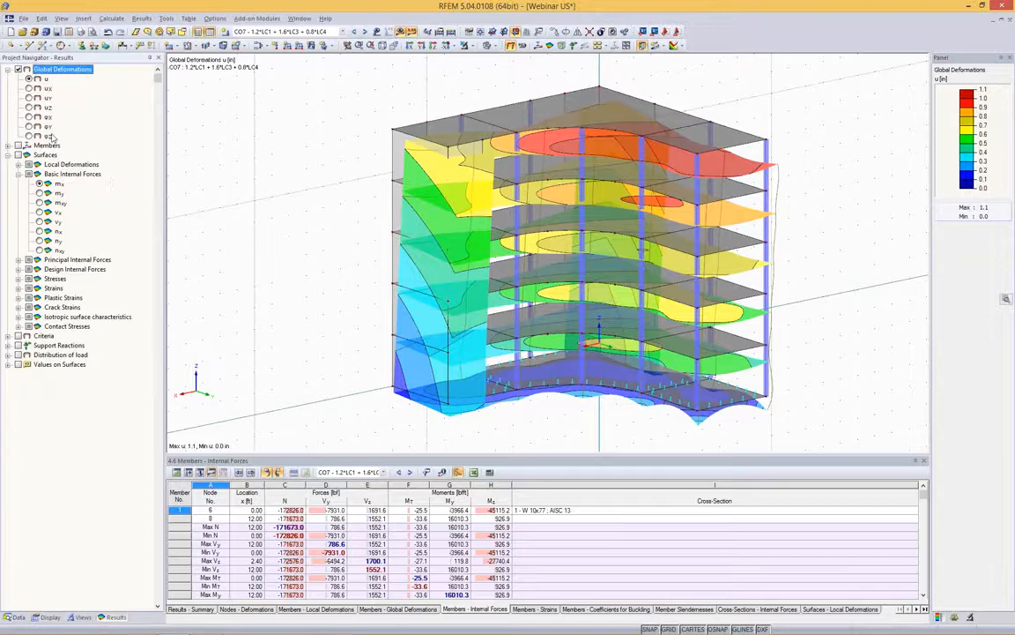
Step: Display the members' axial forces N together with the surfaces' basic internal forces mx, and toggle the support reactions on and off
click(18, 145)
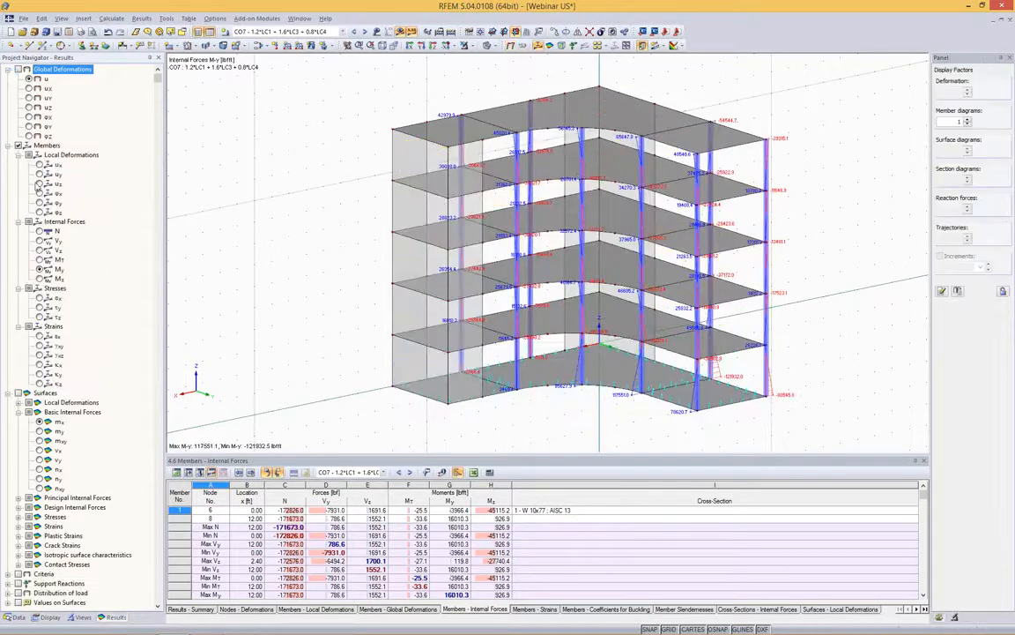
click(39, 231)
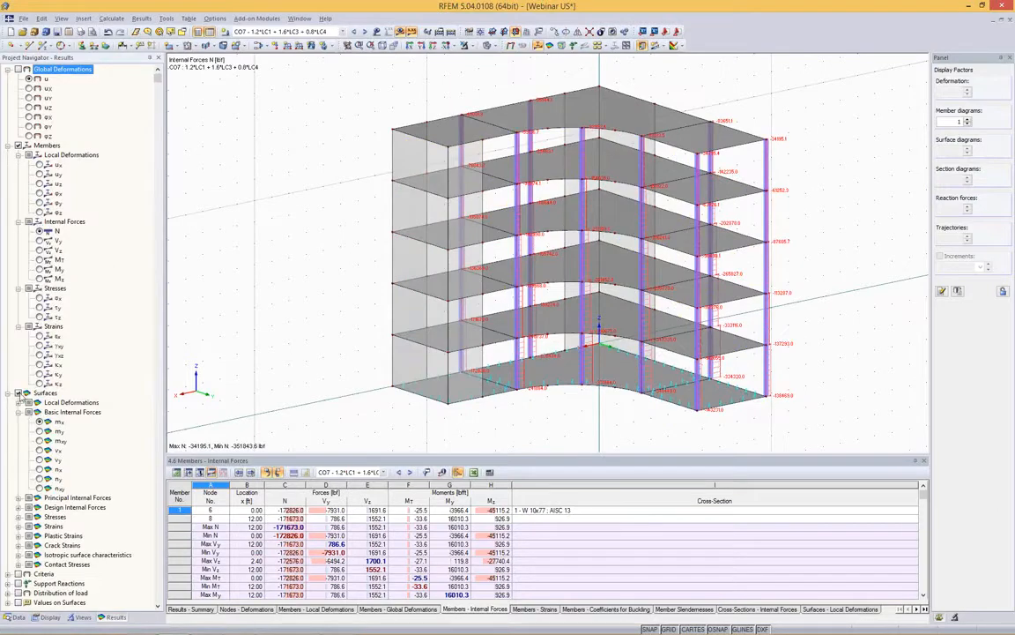
click(18, 392)
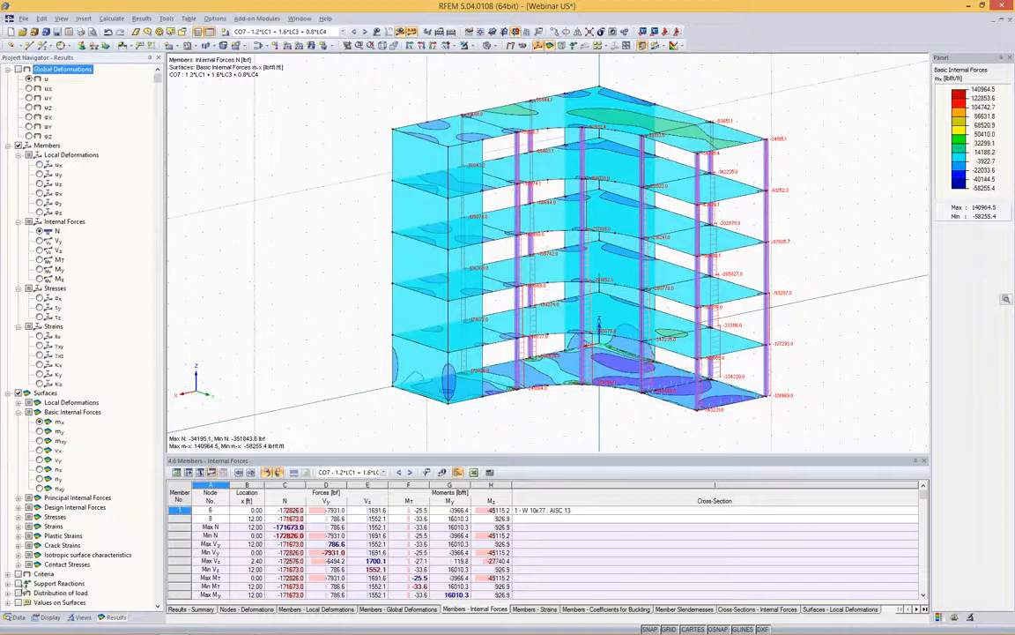
click(19, 583)
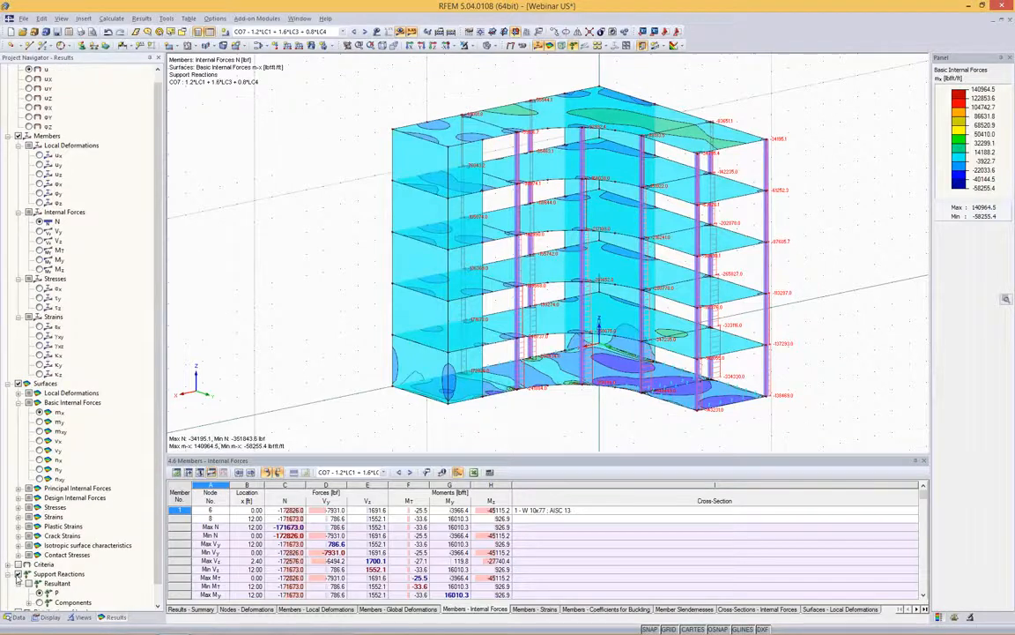
click(18, 574)
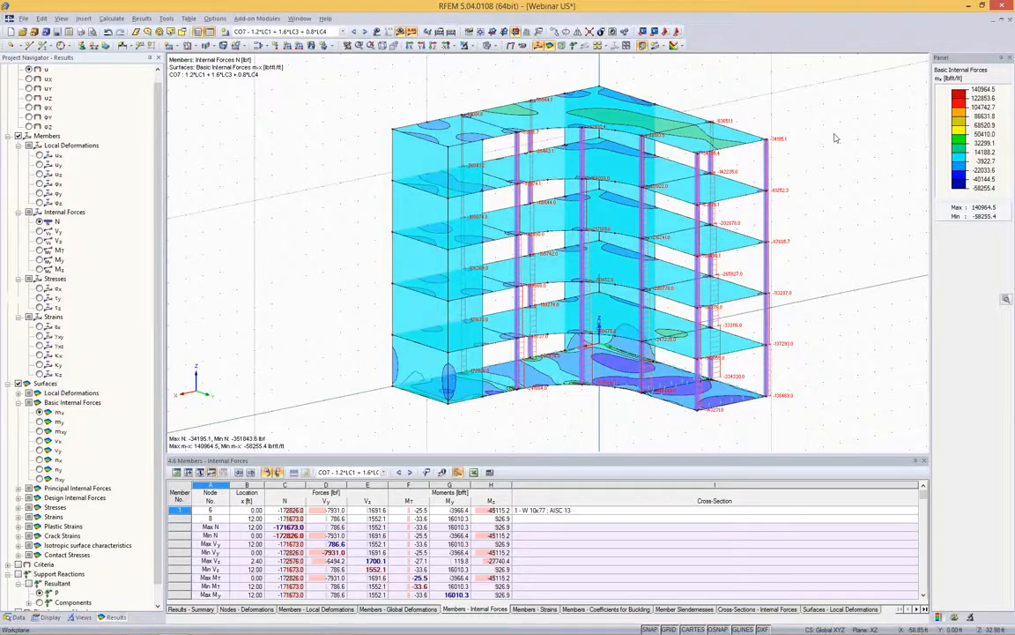
Step: Isolate the corner column at the free end of the building over all storeys, using visibility by selected objects
drag(830, 113, 757, 427)
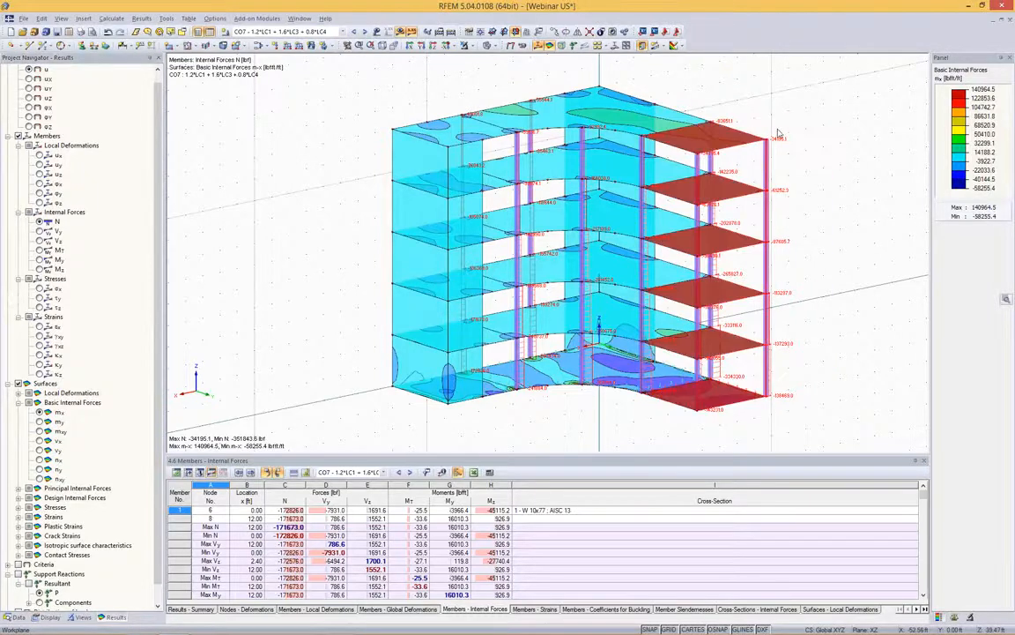
drag(754, 99, 811, 429)
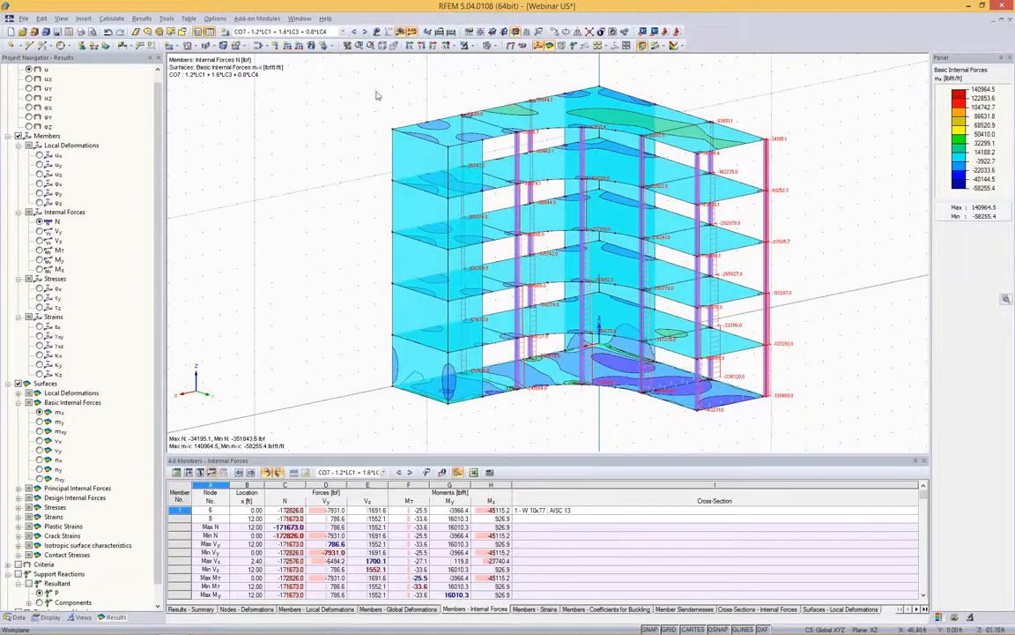
click(470, 46)
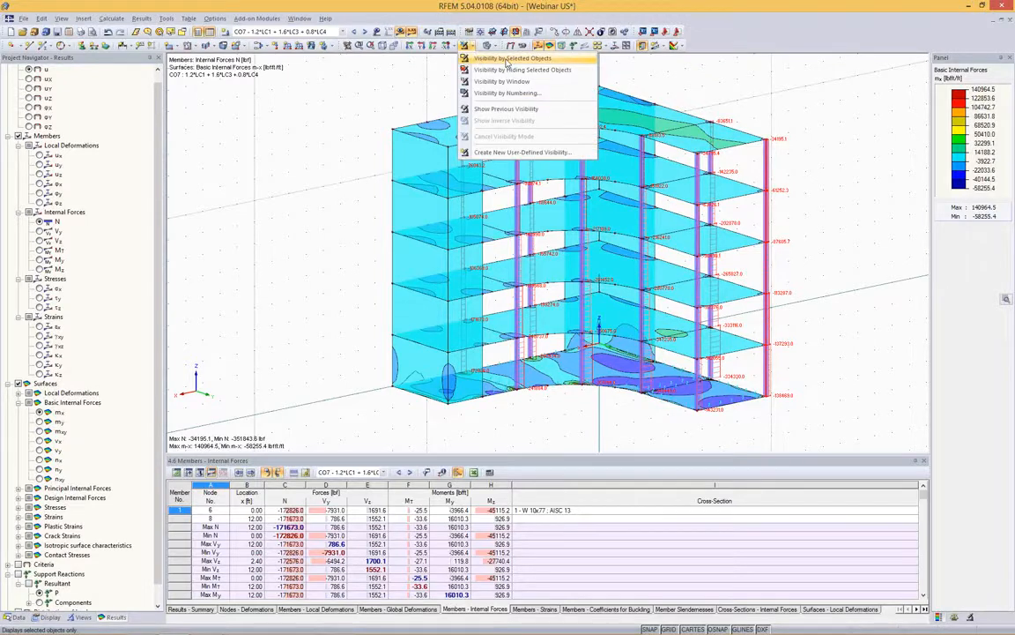
click(507, 59)
scroll(830, 210, up, 4)
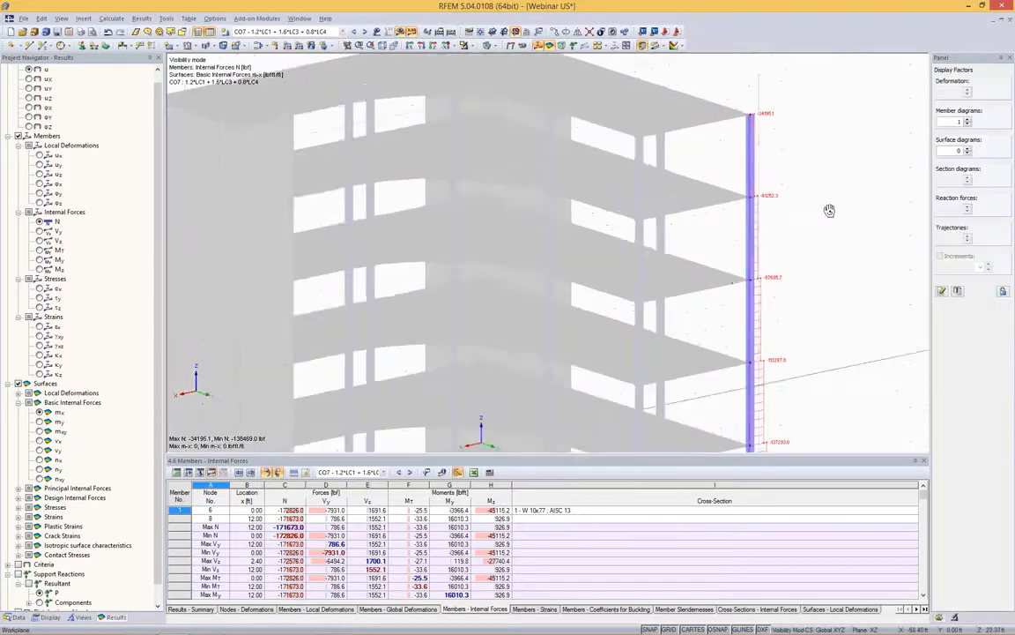
ctrl+middle_drag(829, 210, 691, 391)
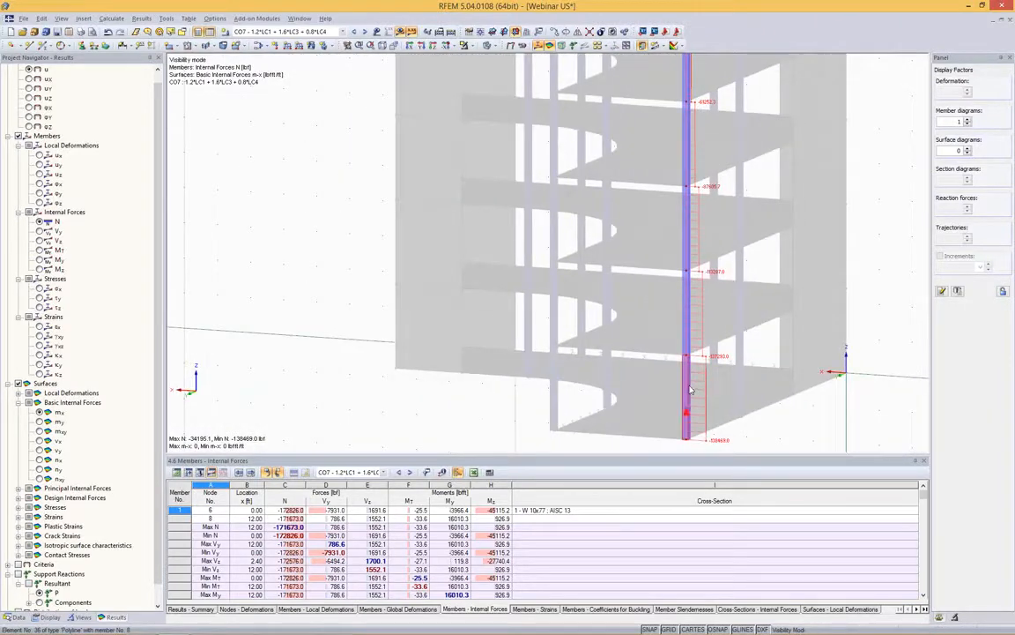
Step: Select the ground-floor member of the isolated corner column and bring up its result diagrams
click(691, 390)
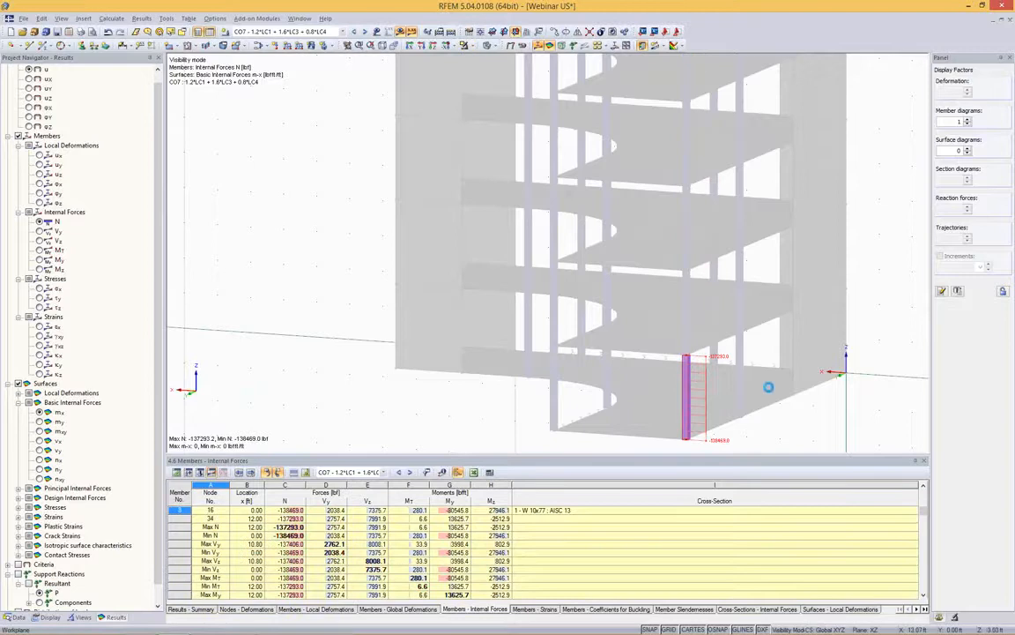
scroll(739, 317, up, 4)
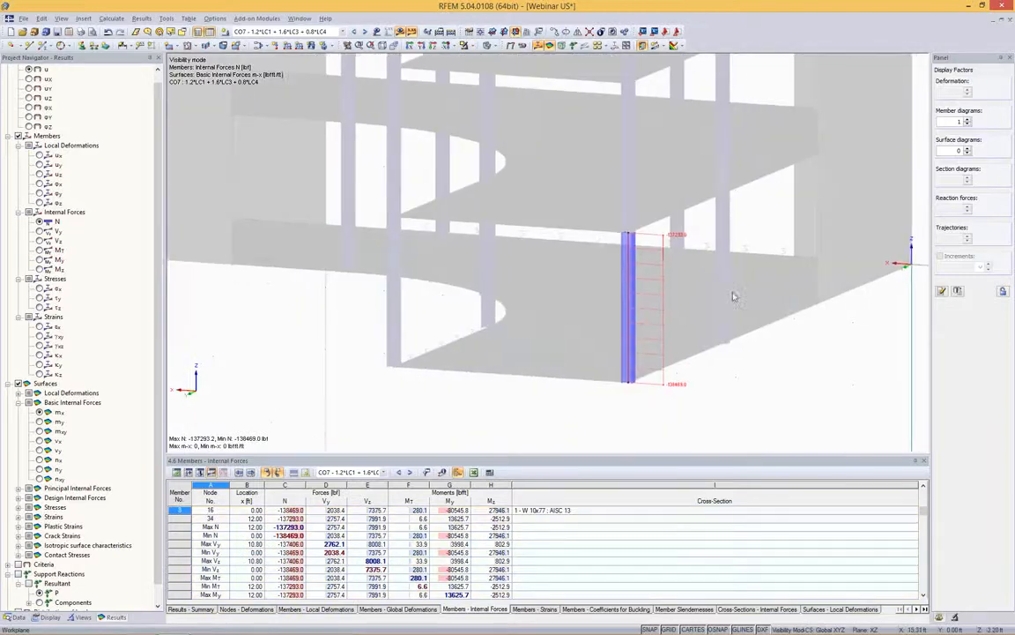
ctrl+middle_drag(732, 296, 396, 293)
scroll(543, 257, down, 2)
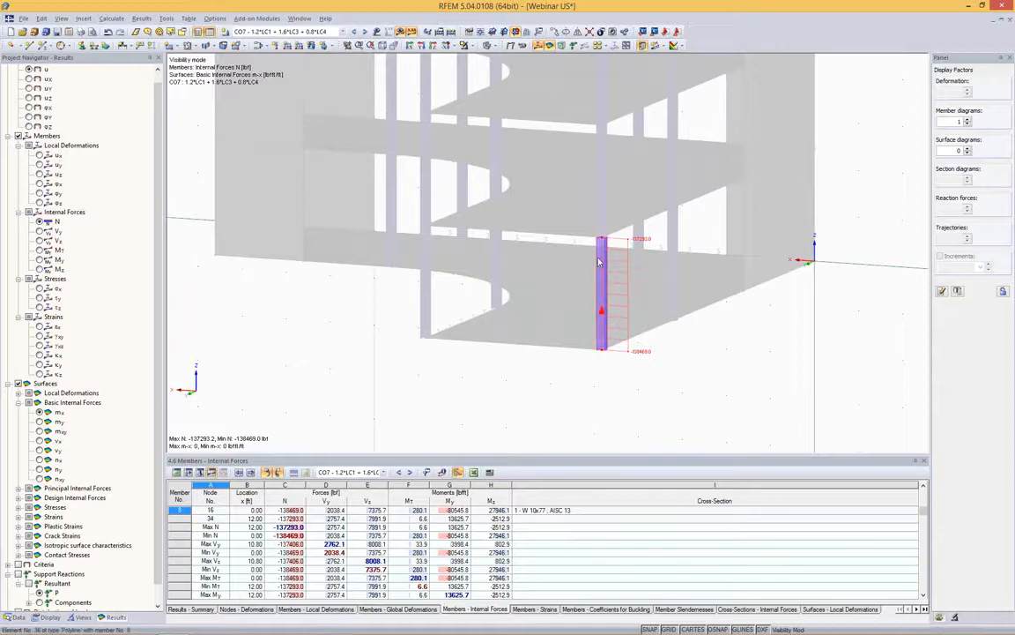
middle_drag(756, 272, 720, 232)
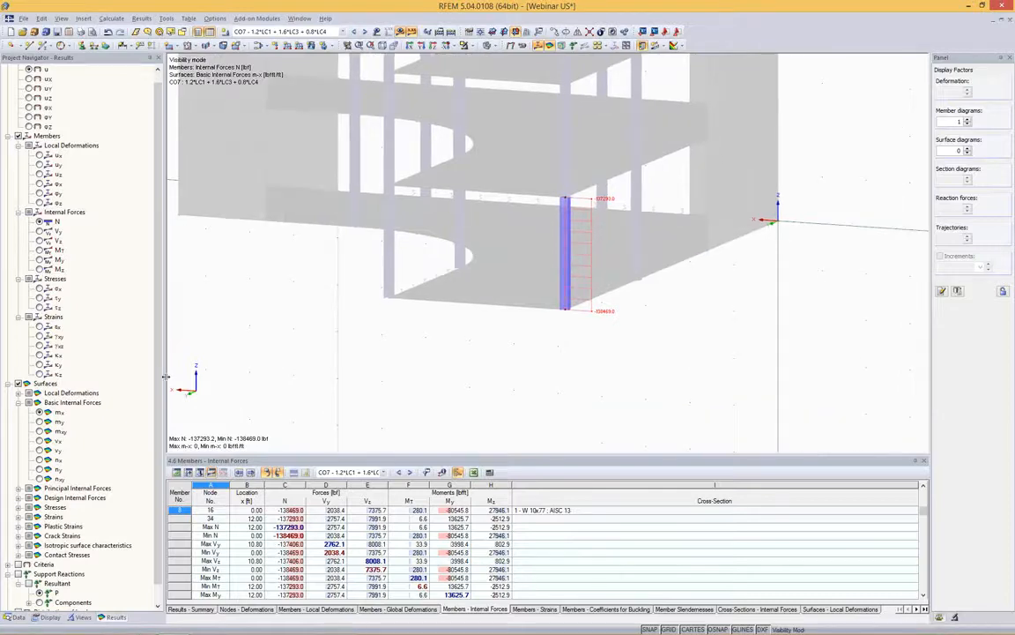
click(574, 216)
right_click(573, 215)
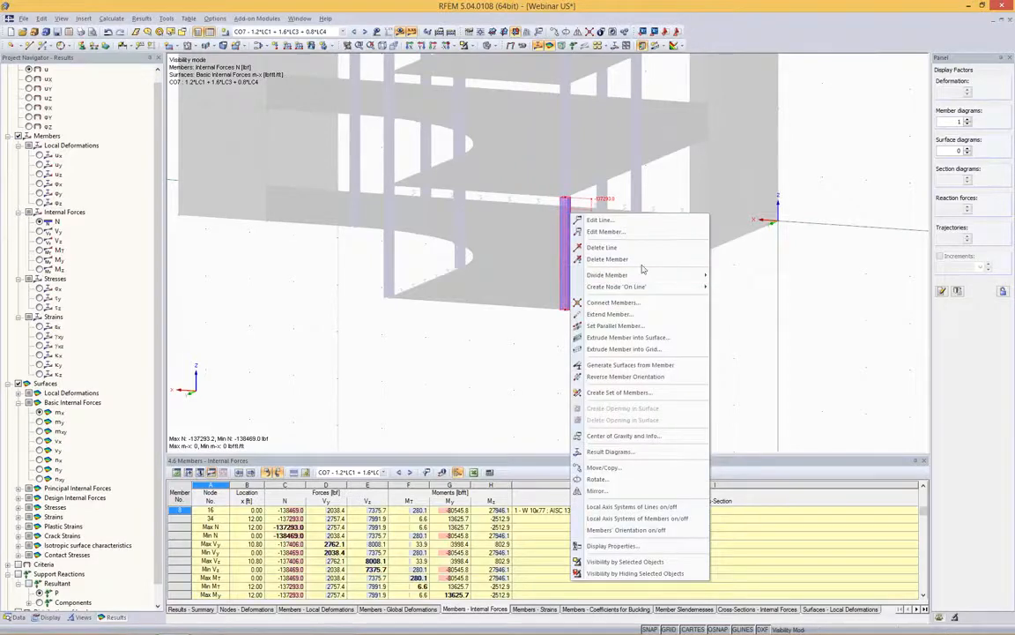
click(608, 451)
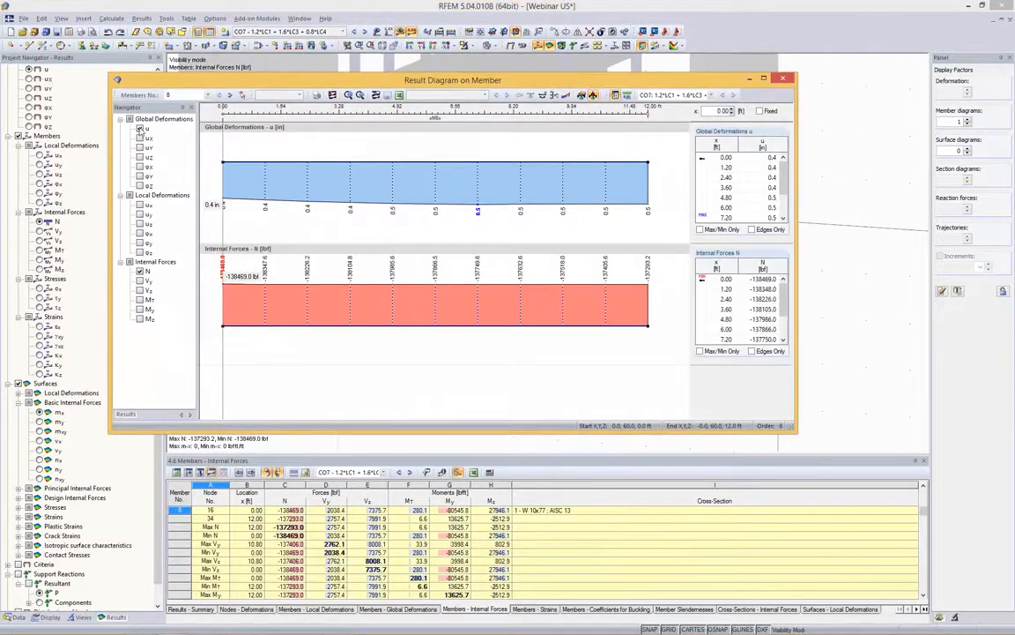
Step: Hide the global deformation u, examine the column's N, Vy, Vz and My diagrams, and close the result diagram window
click(139, 130)
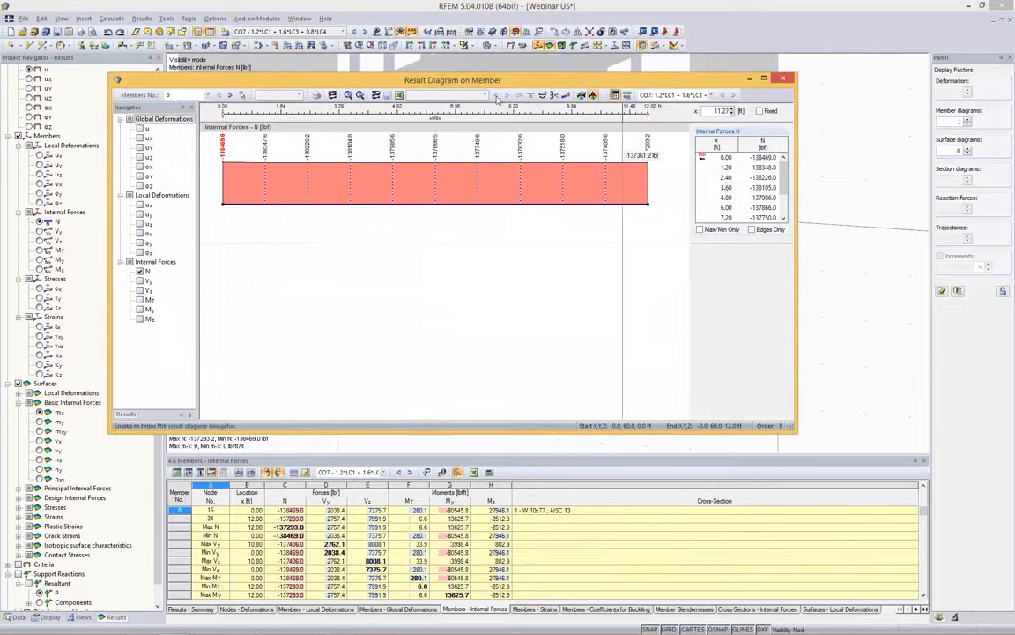
drag(497, 80, 197, 209)
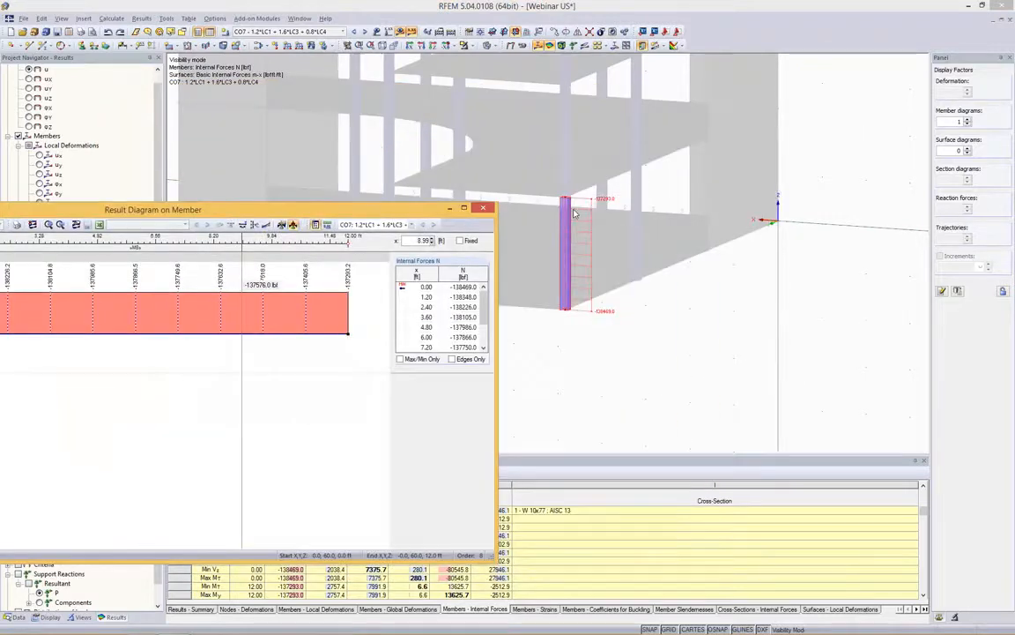
drag(361, 210, 545, 103)
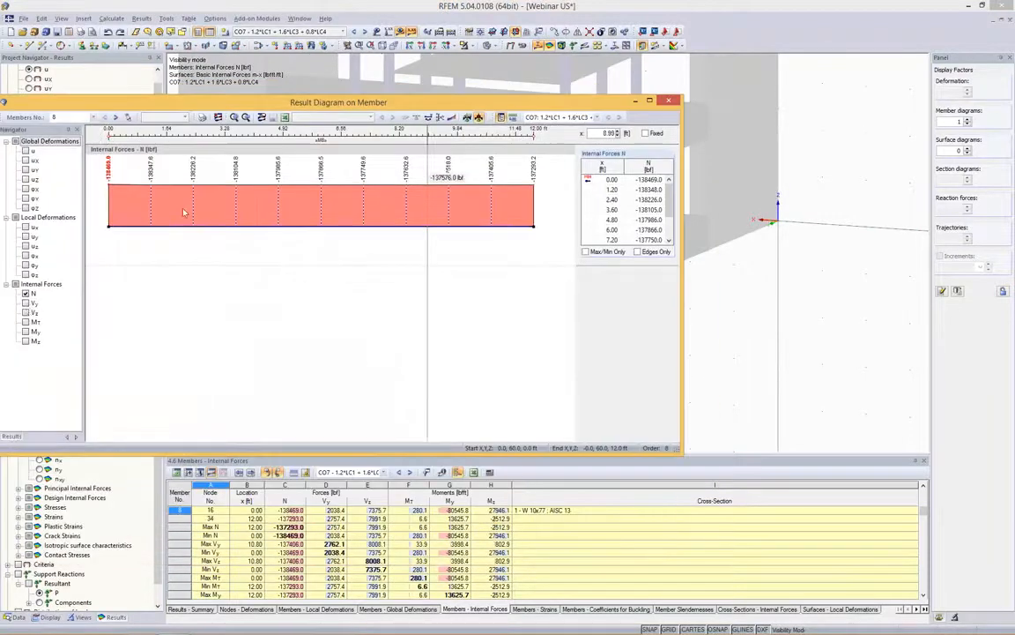
click(26, 303)
click(25, 312)
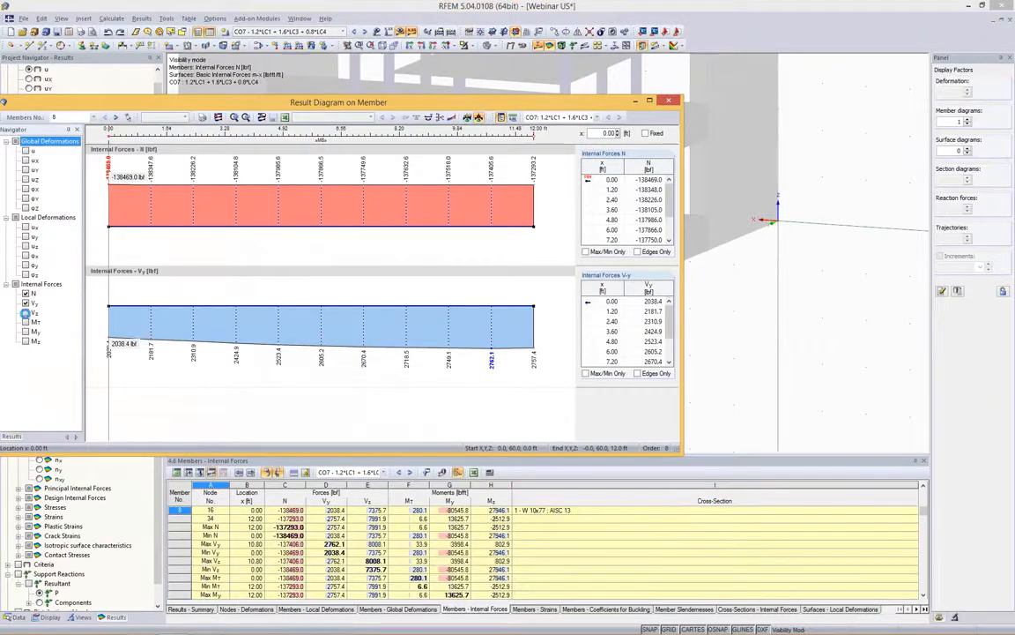
click(26, 330)
scroll(396, 308, down, 4)
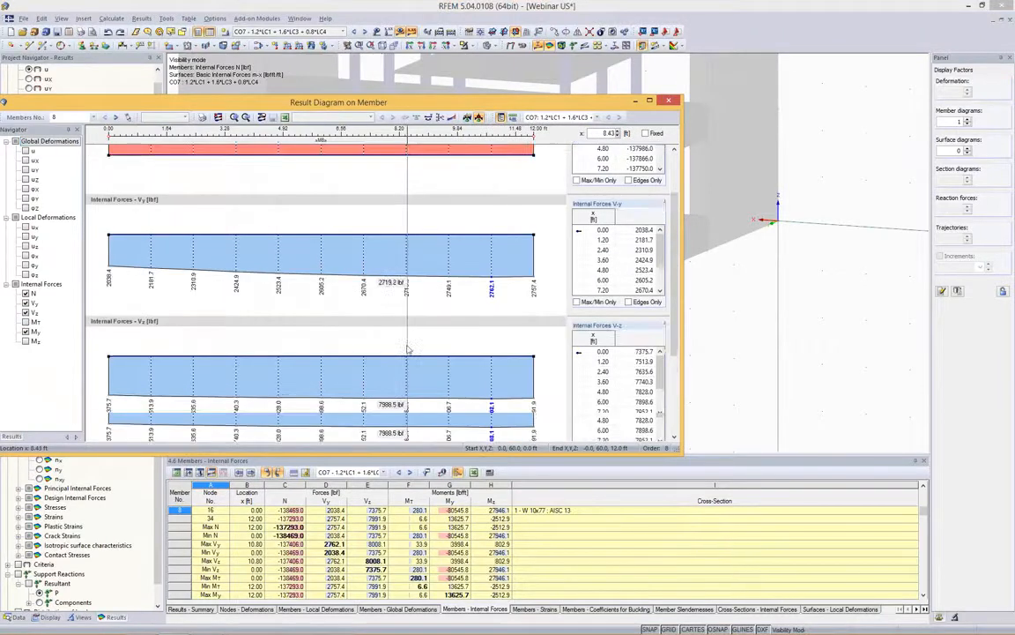
scroll(323, 341, up, 5)
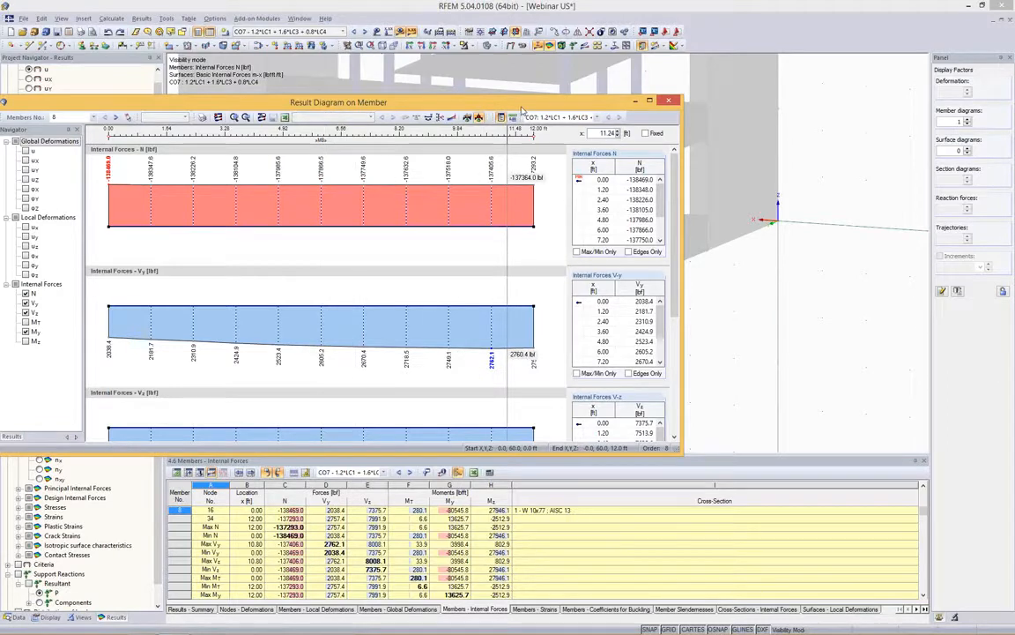
drag(516, 107, 622, 97)
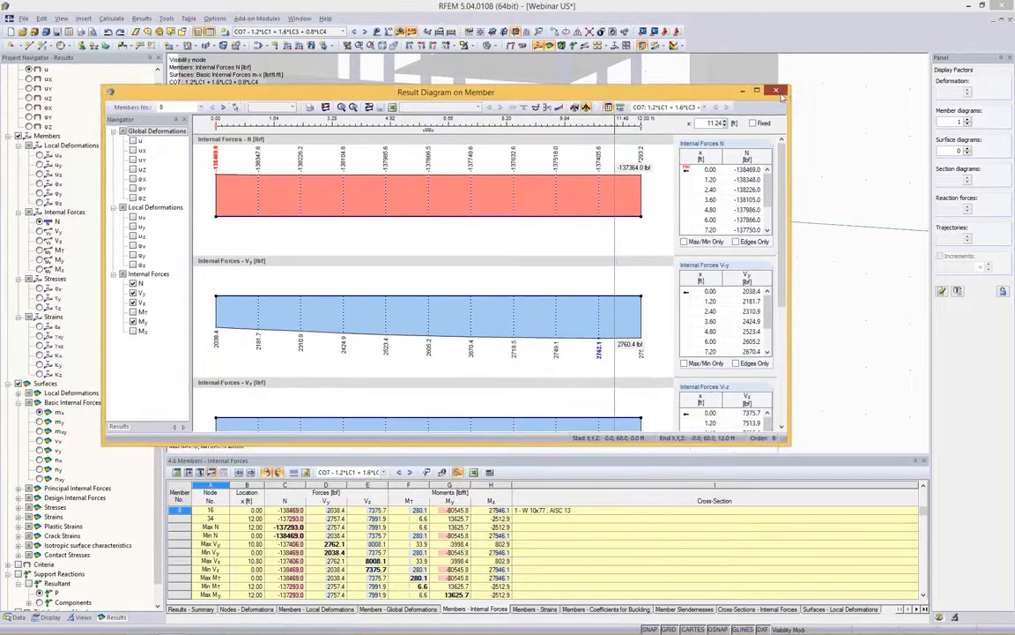
click(775, 92)
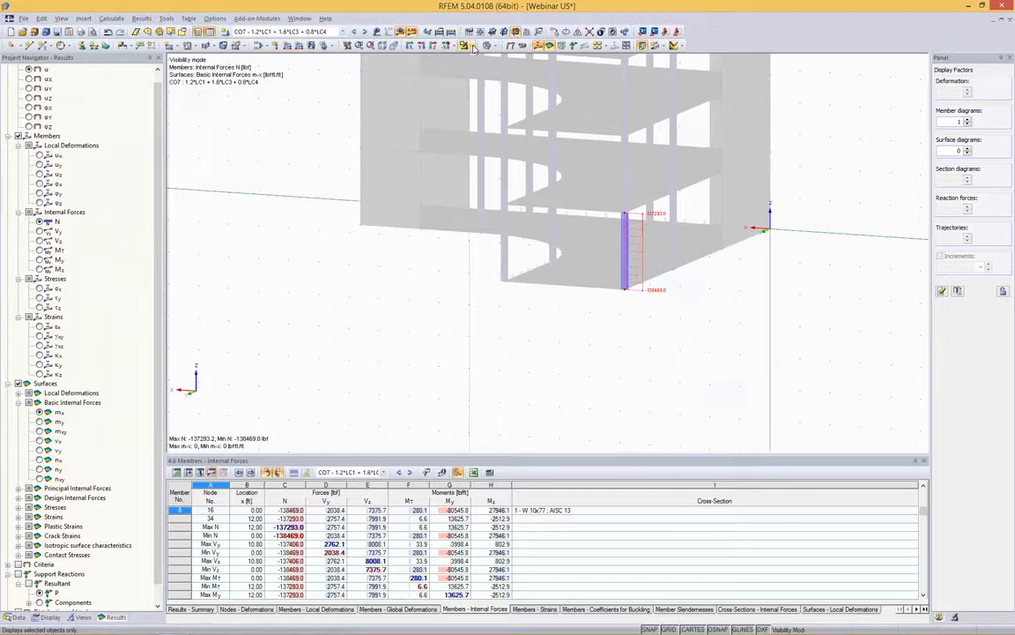
Step: Cancel the visibility mode and view the internal forces on the whole building with no slab selected
click(467, 45)
click(503, 137)
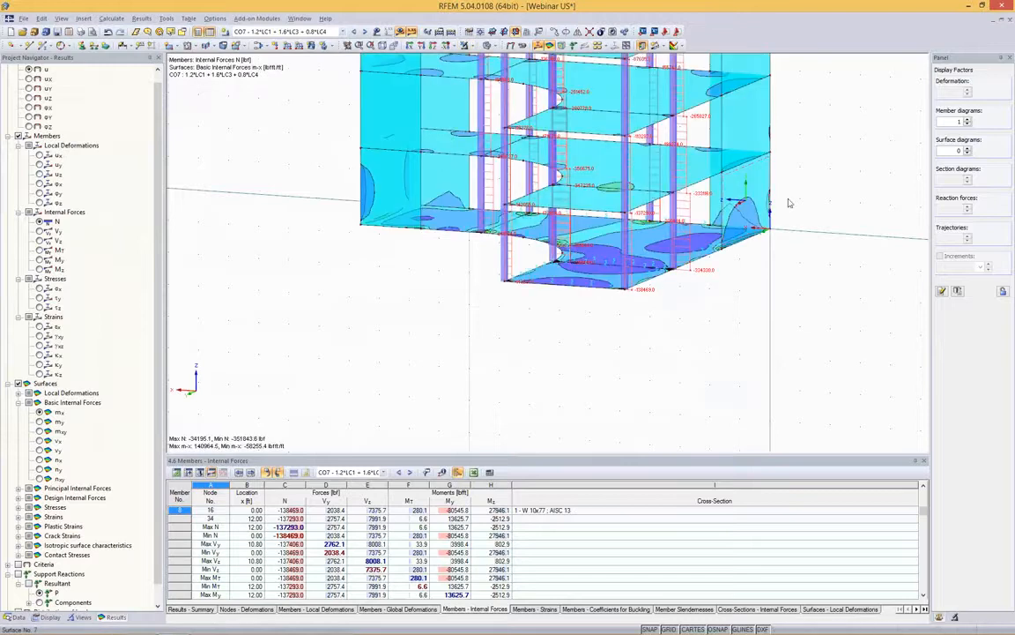
scroll(763, 172, down, 5)
scroll(764, 173, up, 2)
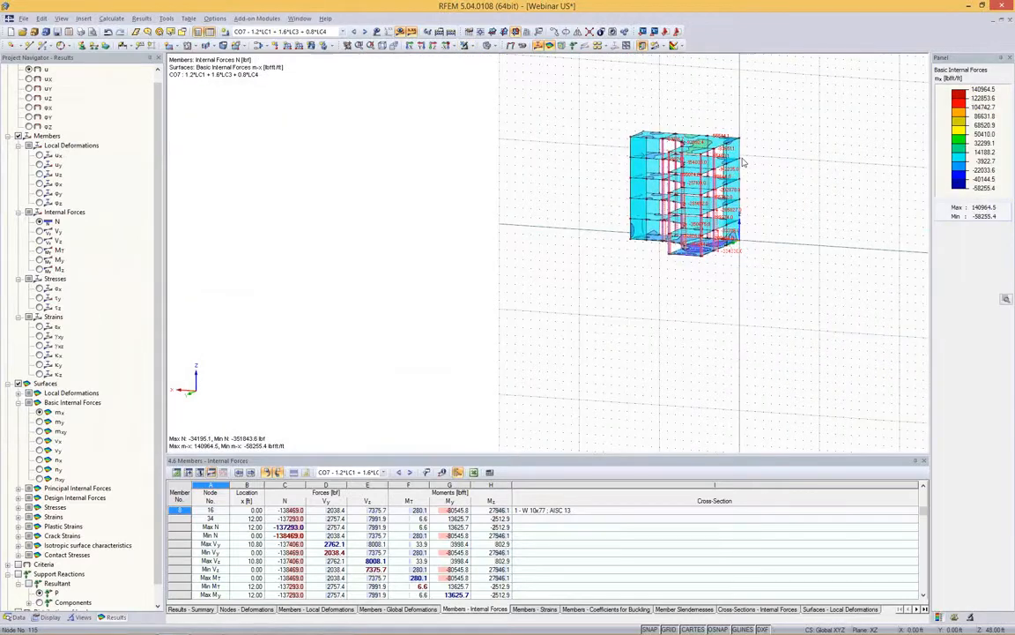
scroll(740, 161, up, 2)
click(669, 141)
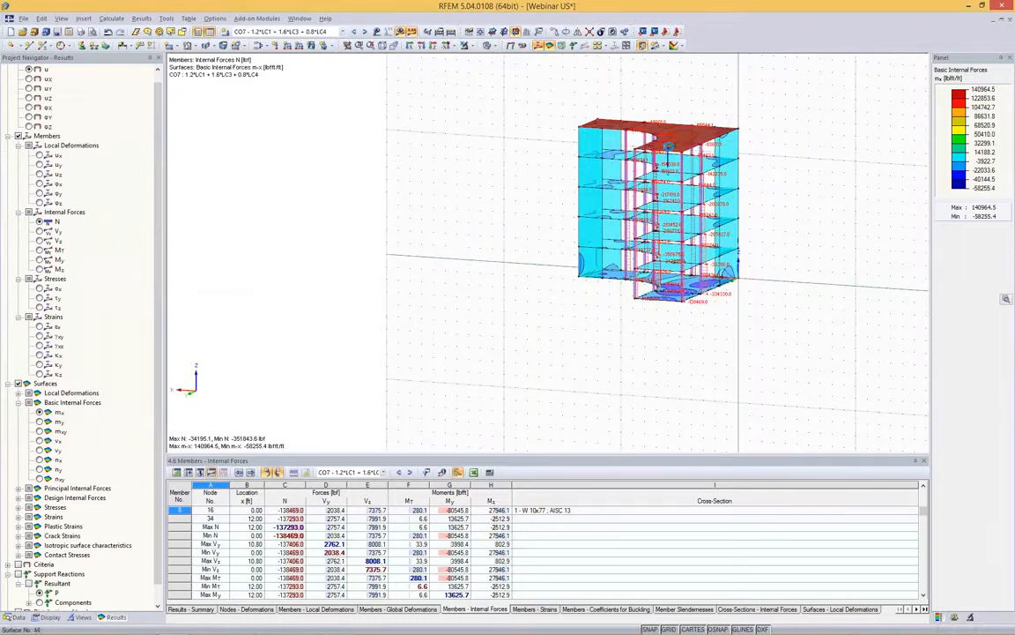
ctrl+middle_drag(684, 104, 642, 159)
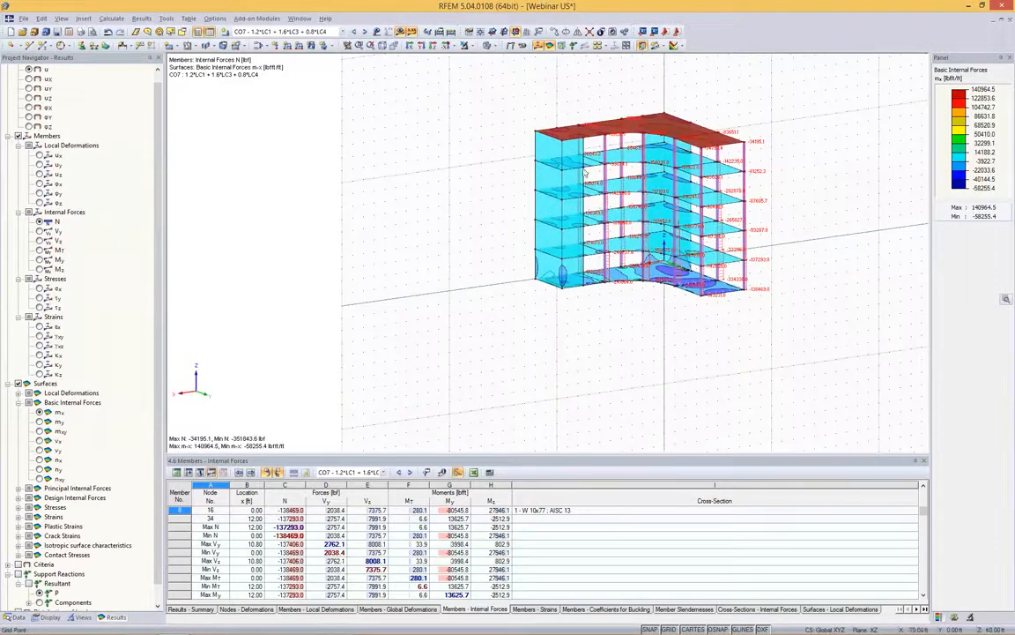
click(289, 341)
Step: Browse the add-on modules in the model data, looking over the steel and concrete design modules
click(43, 616)
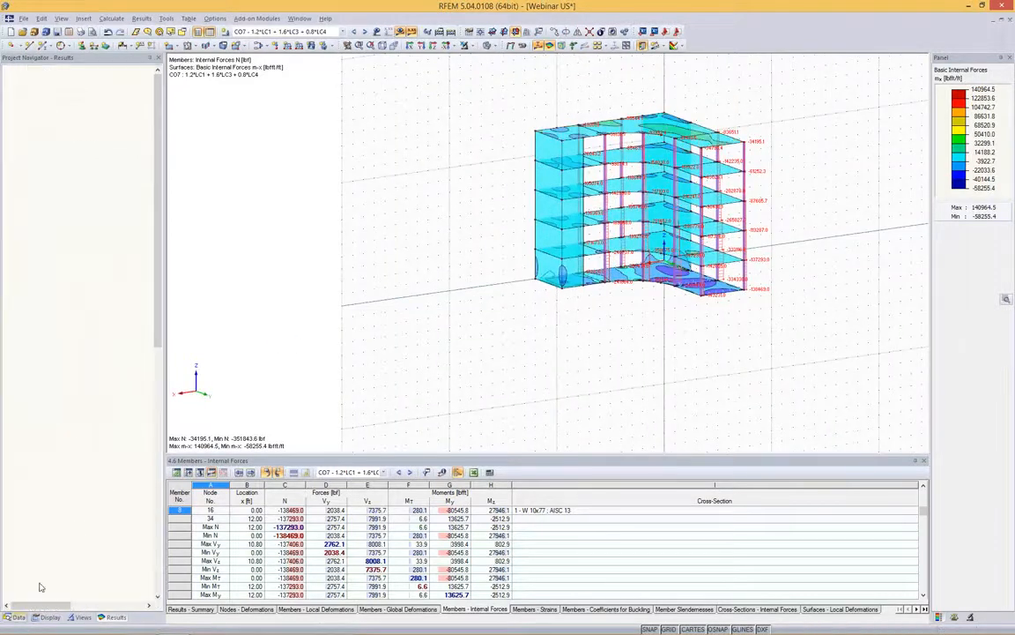
scroll(130, 369, down, 7)
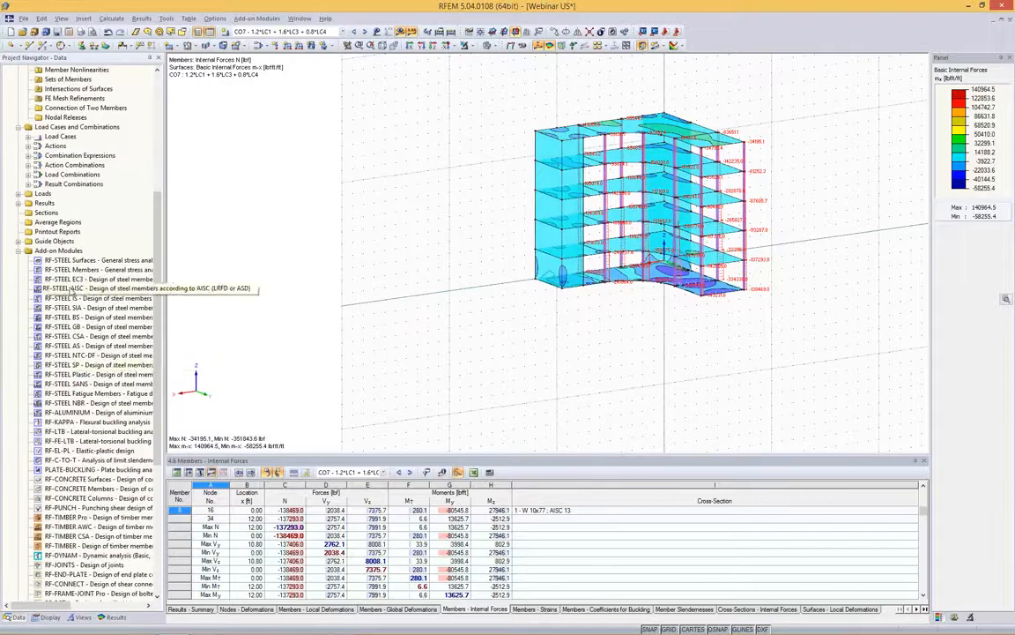
scroll(75, 291, down, 4)
click(92, 146)
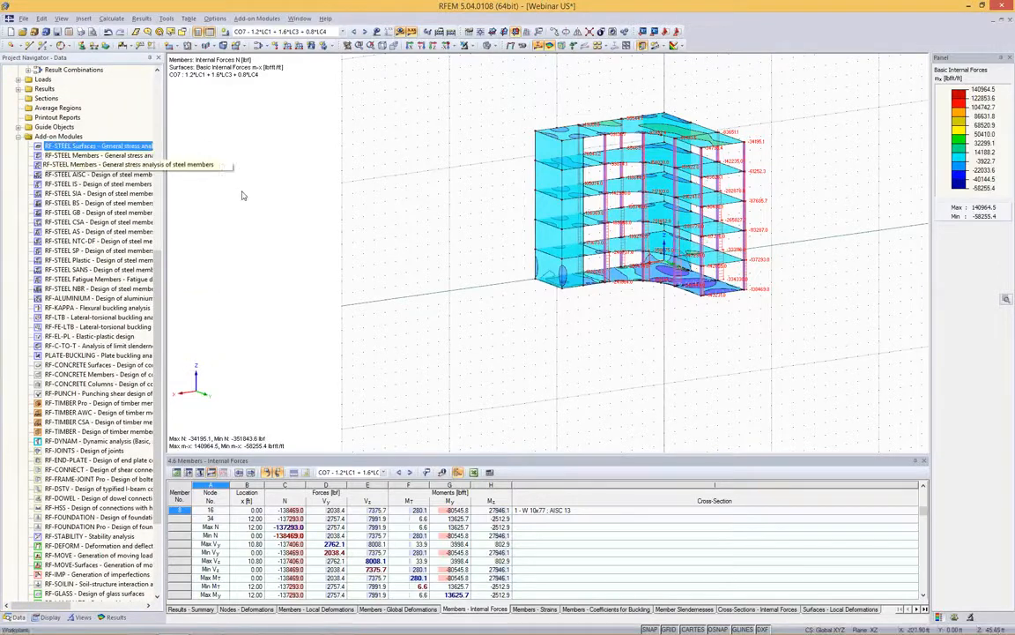
click(307, 215)
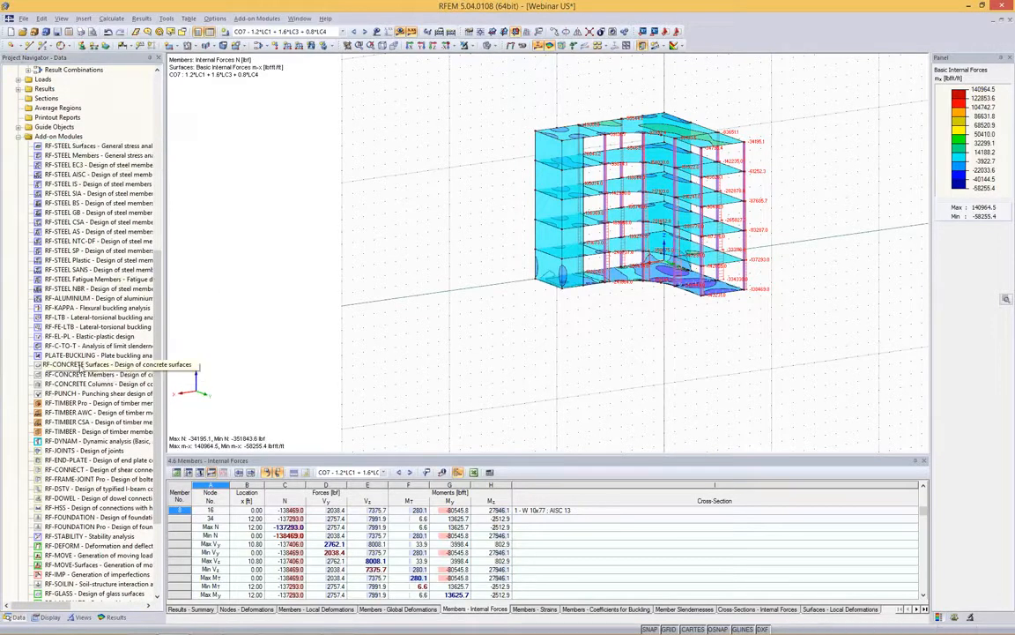
Step: Start RF-CONCRETE Surfaces, choose standard ACI 318-11, and add CO7 to the strength limit state design, checking the serviceability options
click(89, 393)
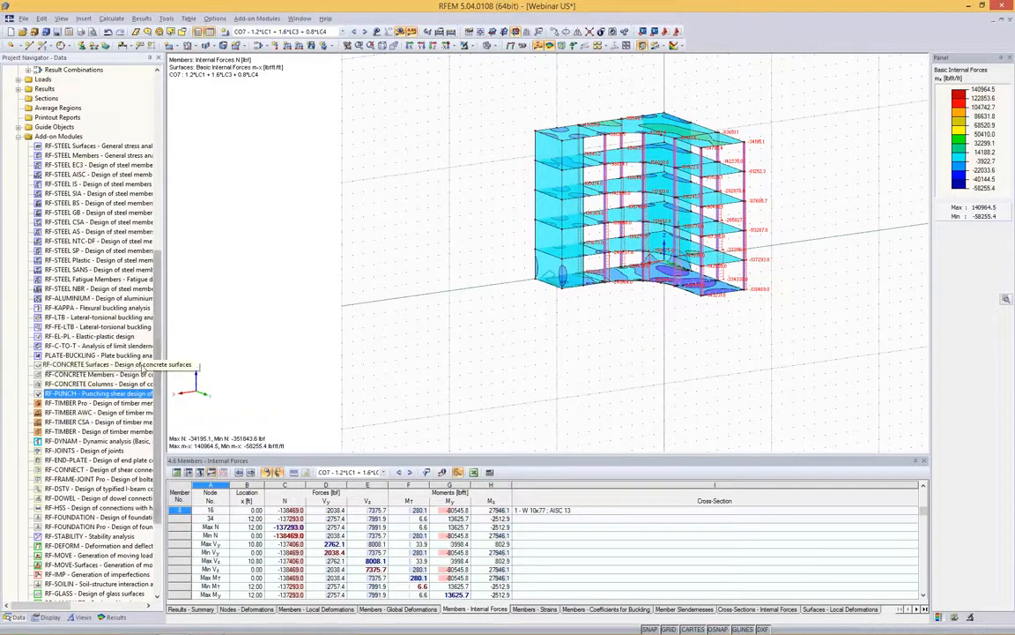
click(404, 296)
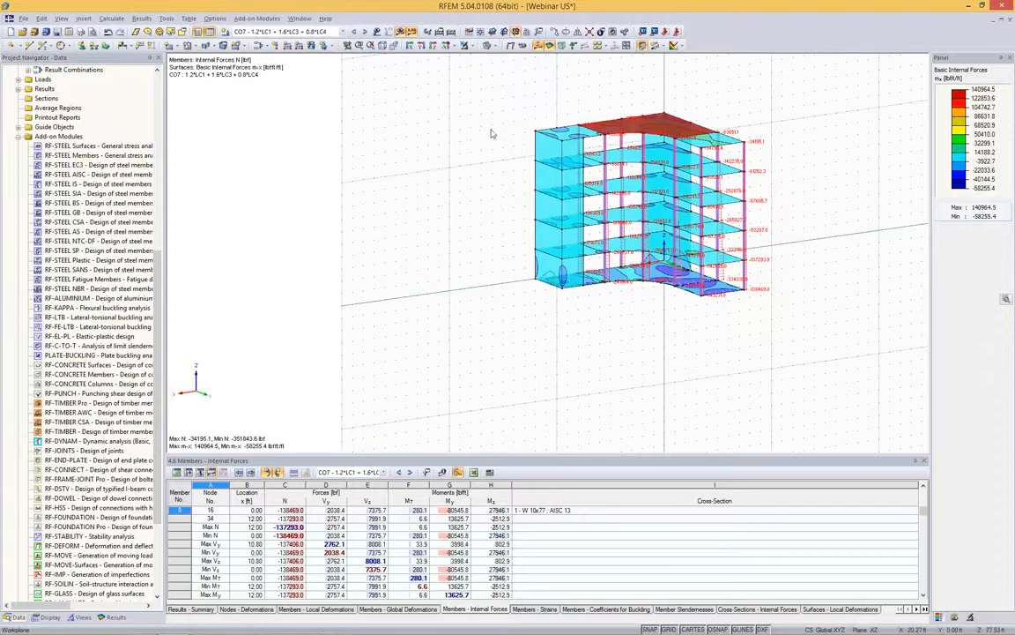
double_click(68, 366)
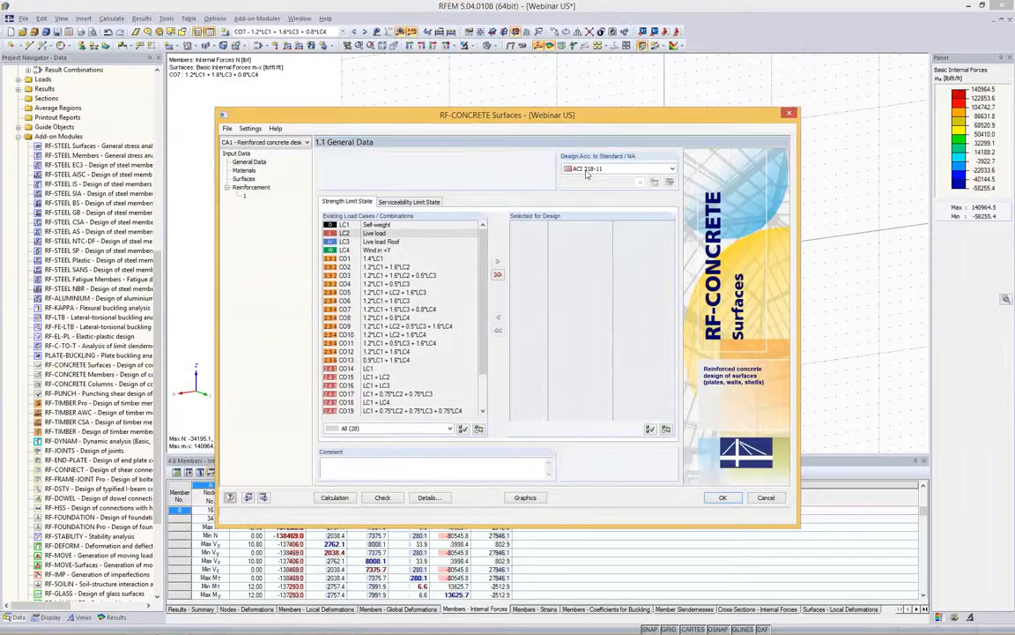
click(587, 170)
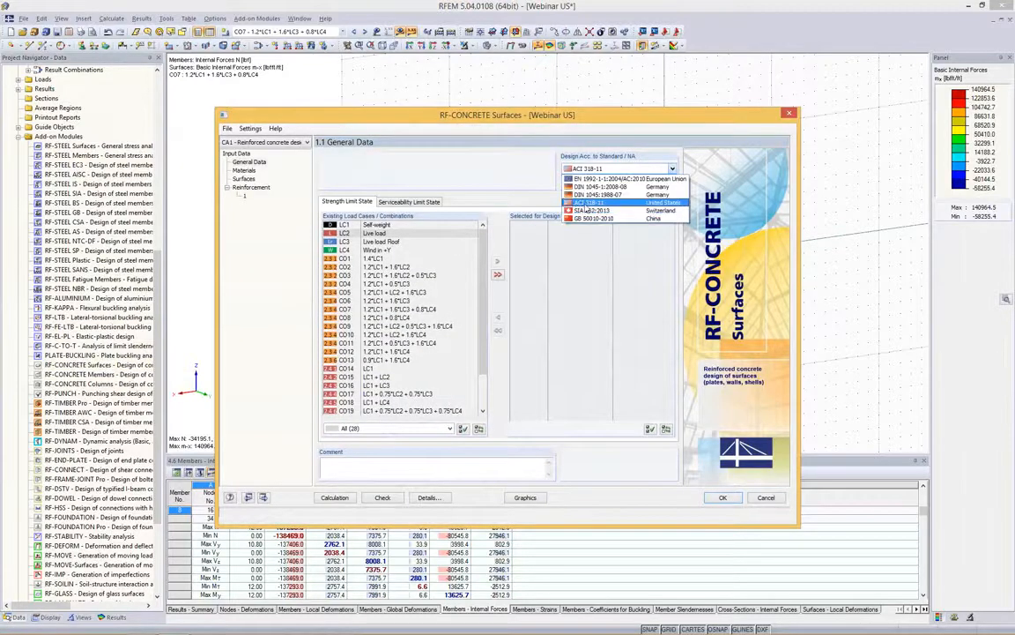
click(587, 204)
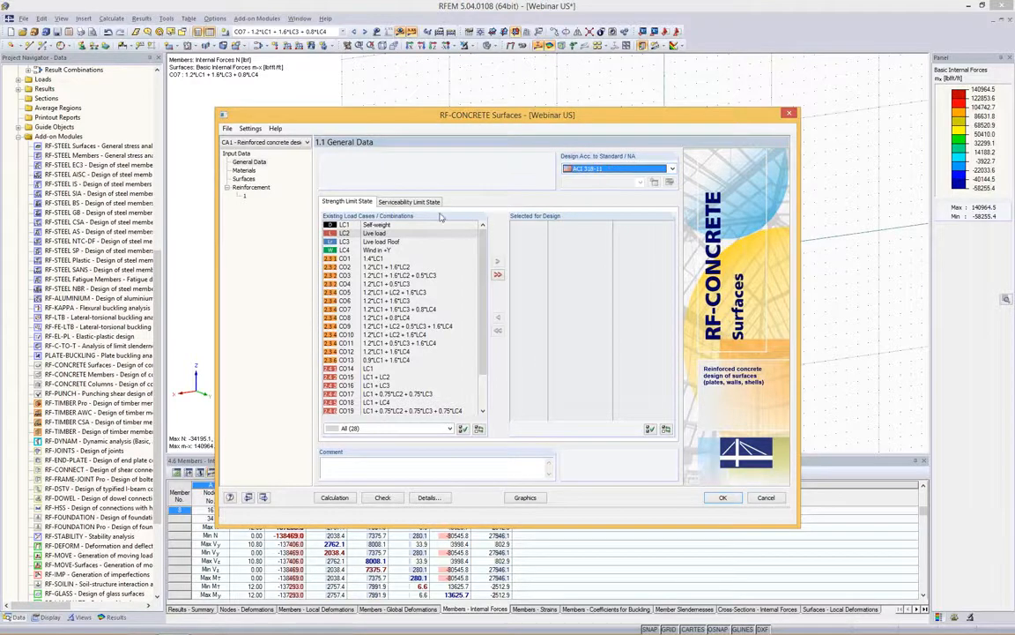
double_click(347, 311)
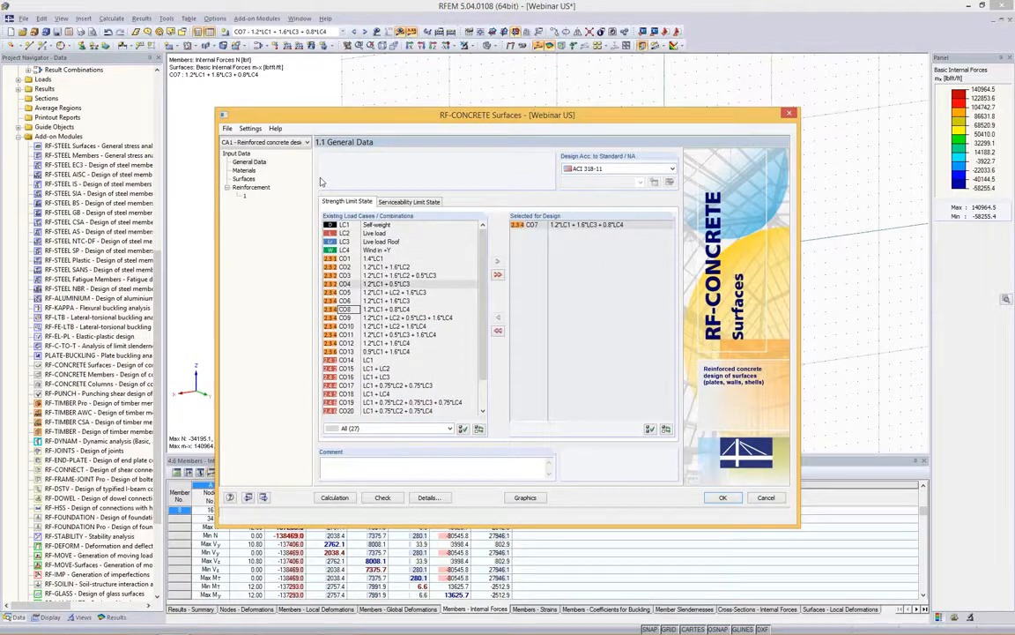
click(407, 202)
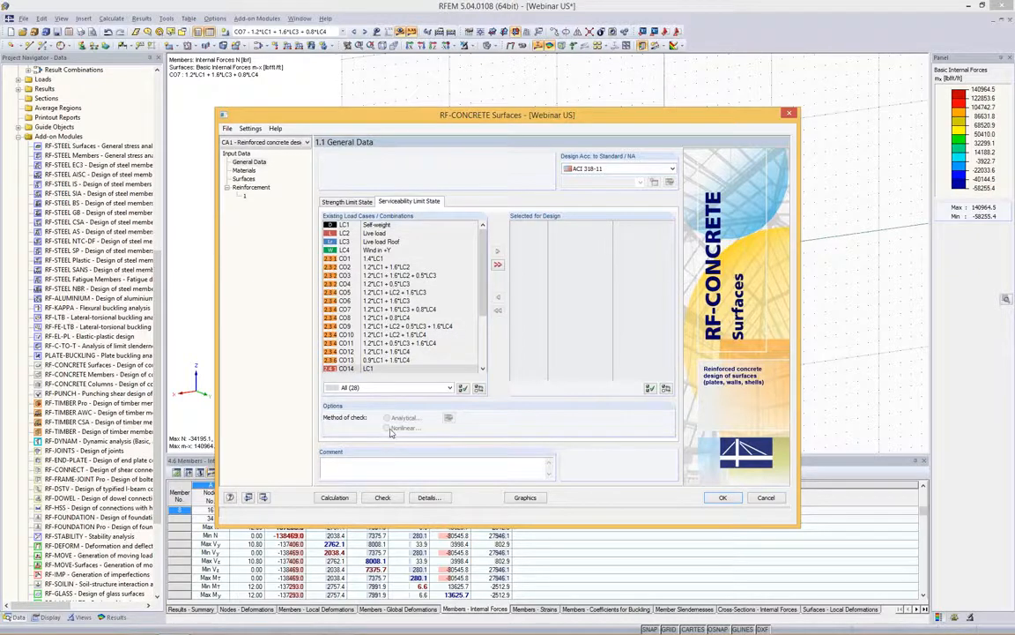
click(361, 203)
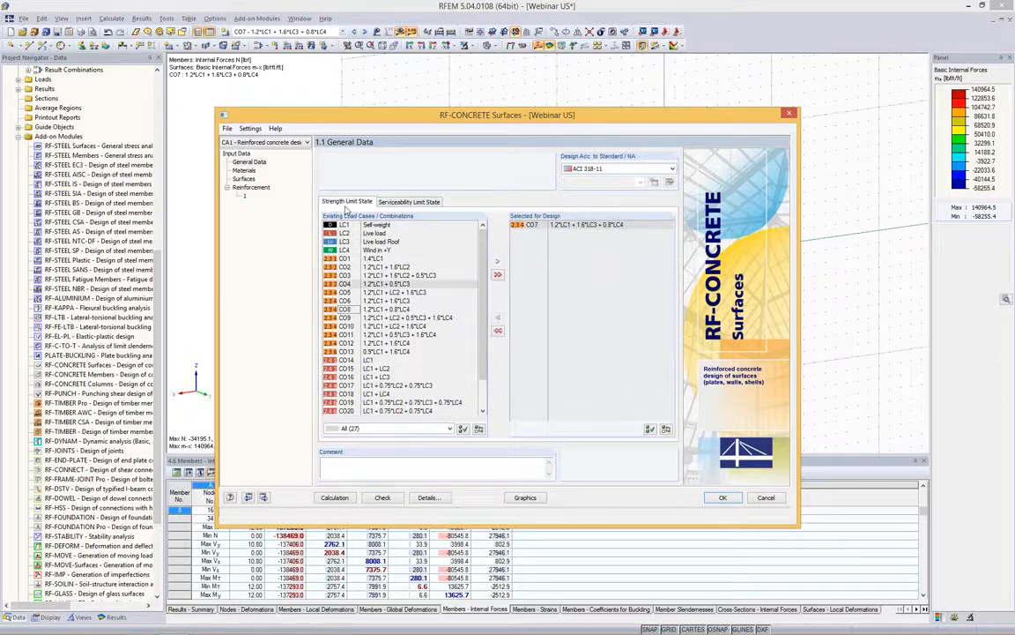
Step: Set the reinforcing steel of the 4000 psi concrete material to Grade 60
click(245, 171)
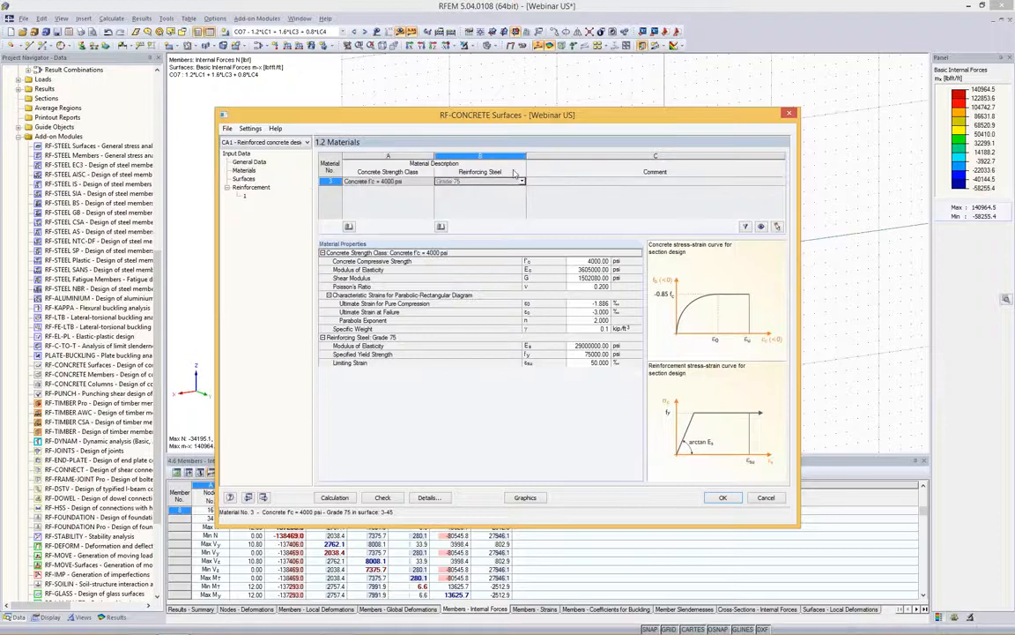
click(499, 182)
click(522, 182)
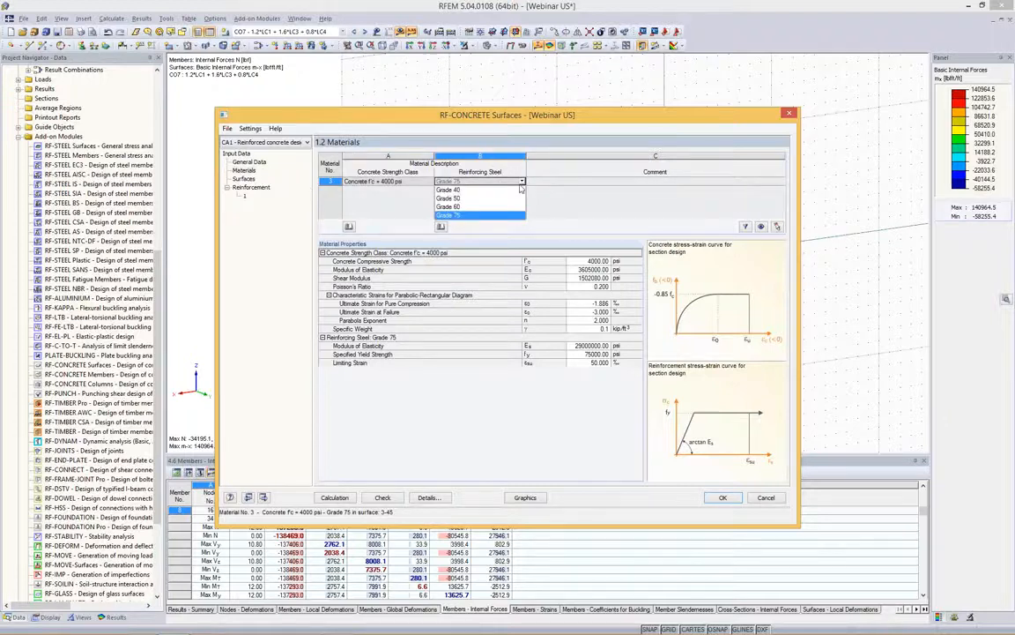
key(Return)
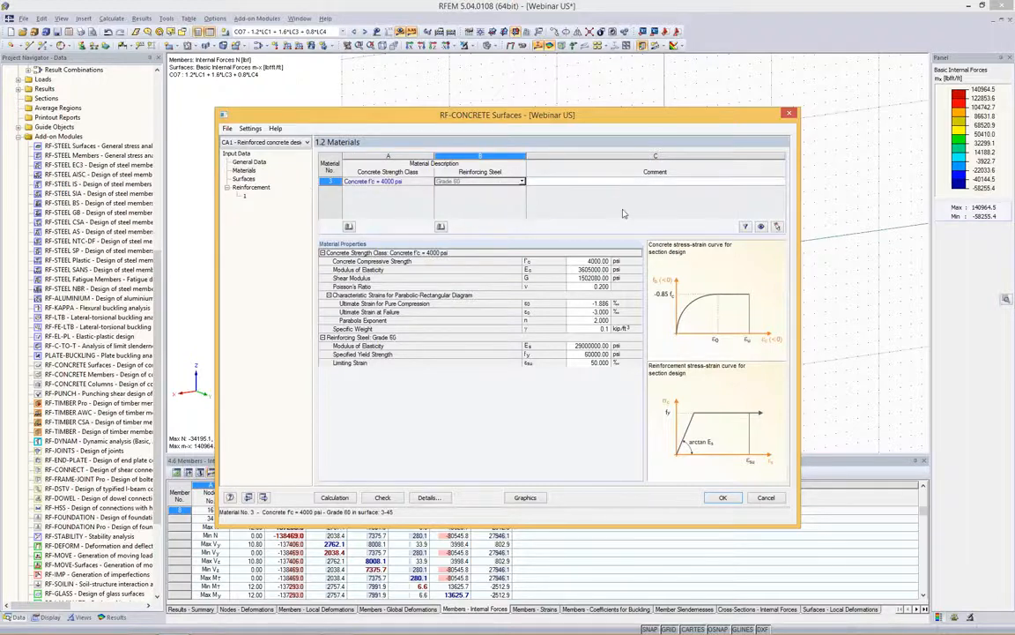
Step: Review the surface thicknesses and the reinforcement group's ratios, layout, longitudinal reinforcement and ACI 318-11 settings
click(244, 179)
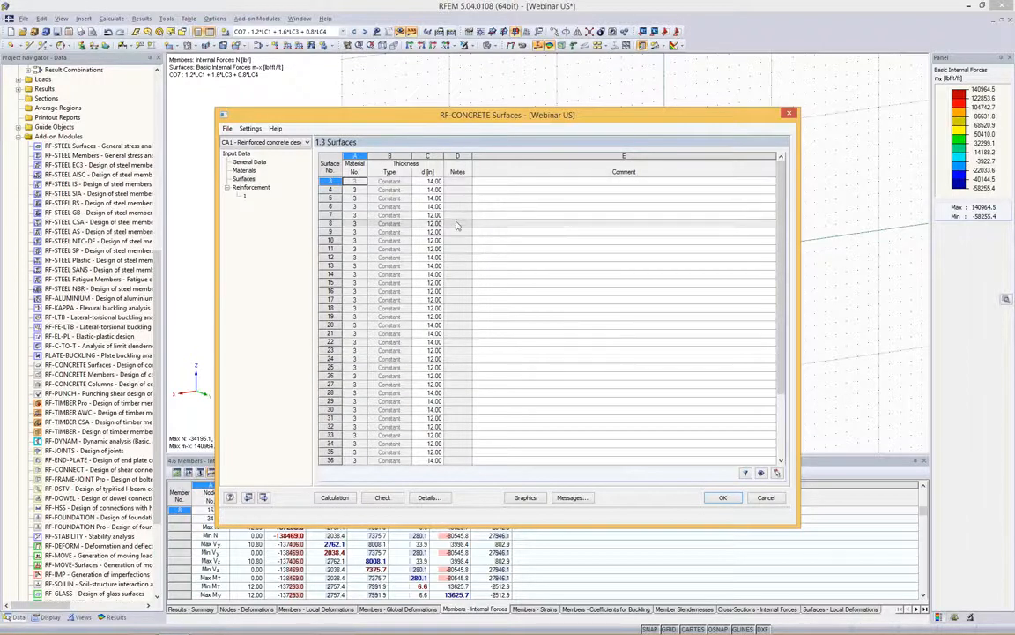
click(239, 186)
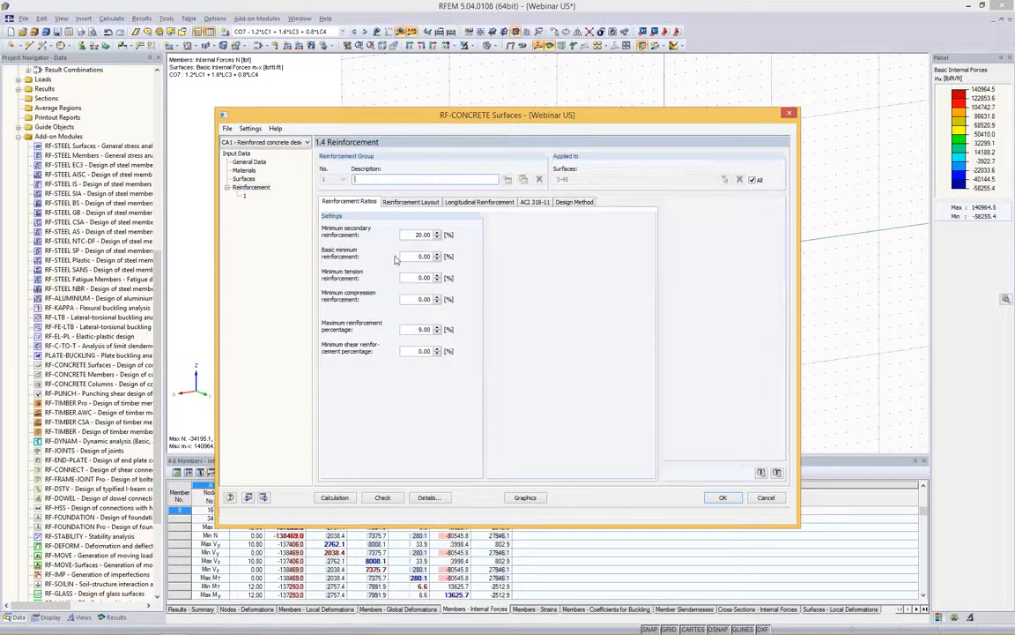
drag(407, 255, 483, 260)
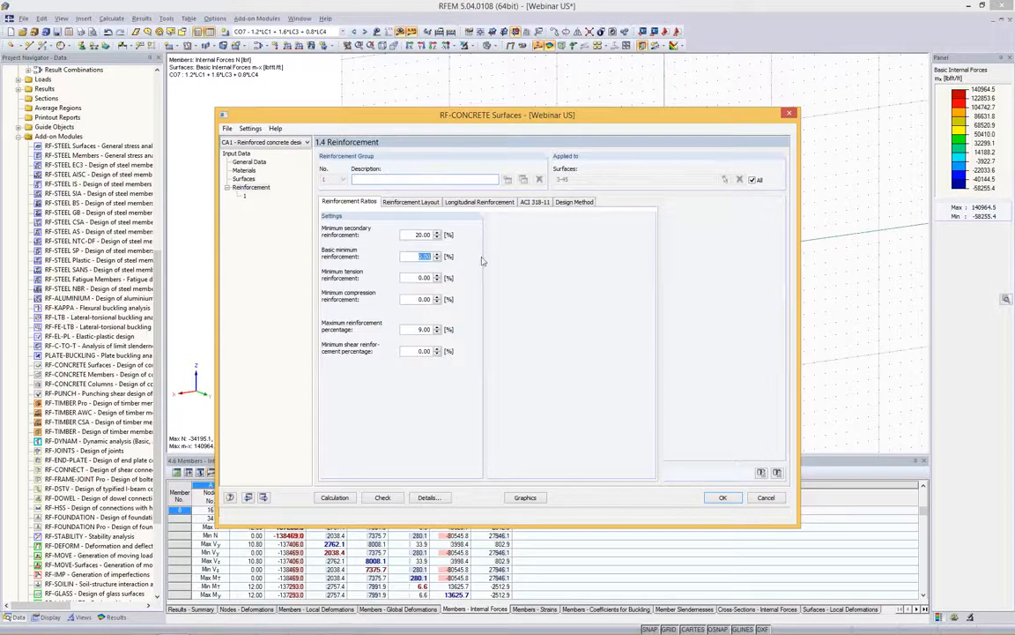
click(424, 203)
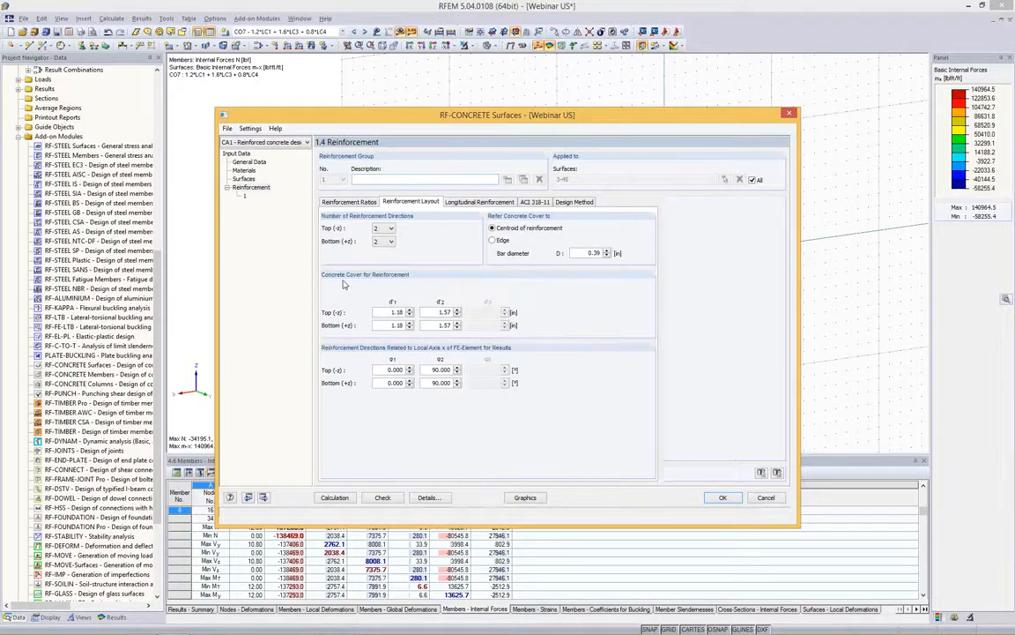
click(490, 202)
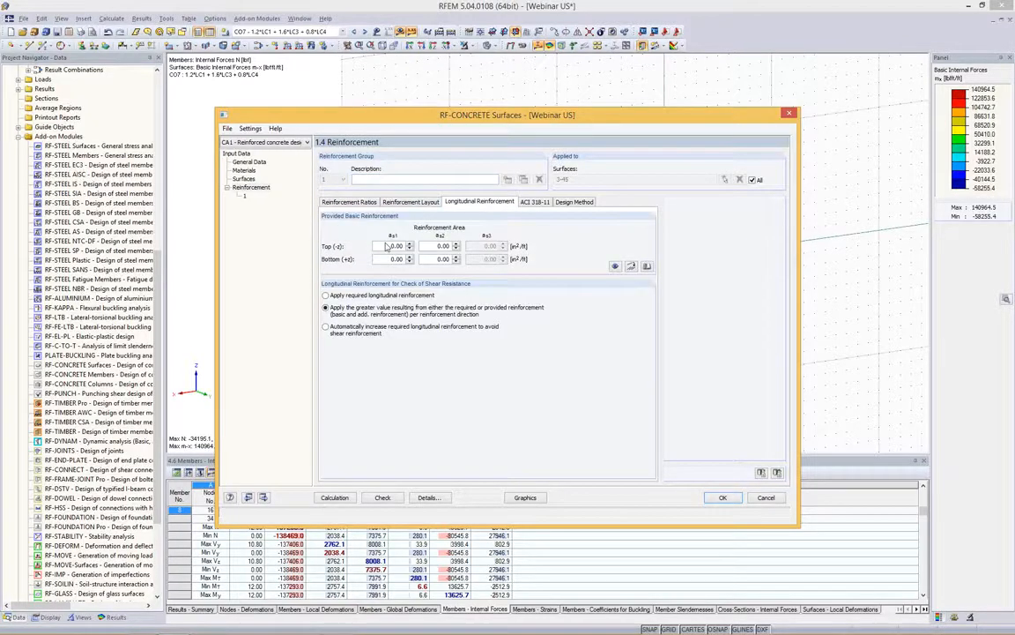
click(538, 202)
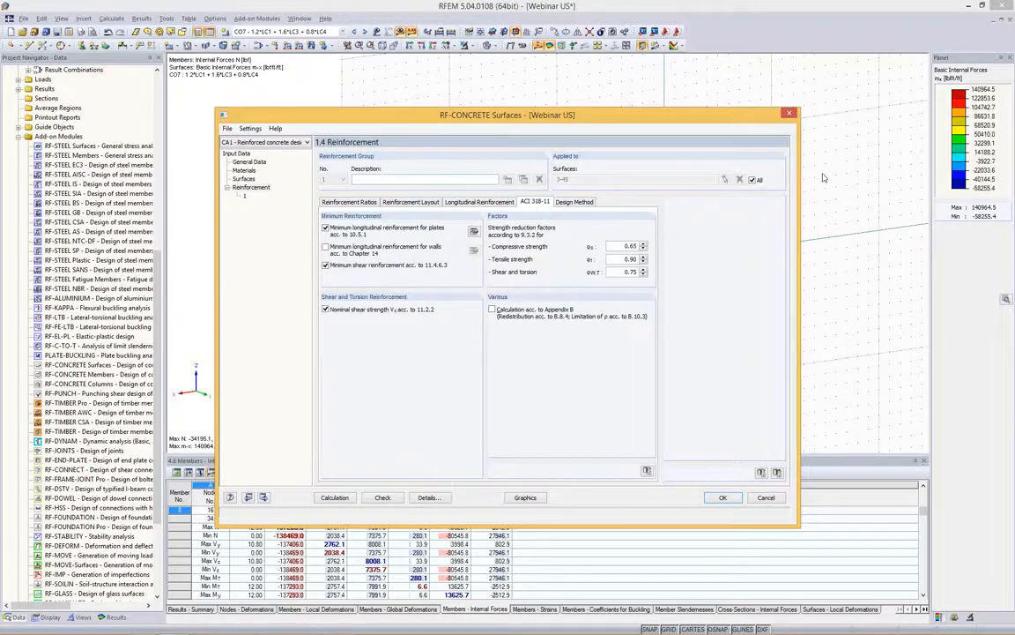
Step: Limit the reinforcement group to the roof slab surfaces 38, 44 and 45 and run the concrete design calculation
click(753, 181)
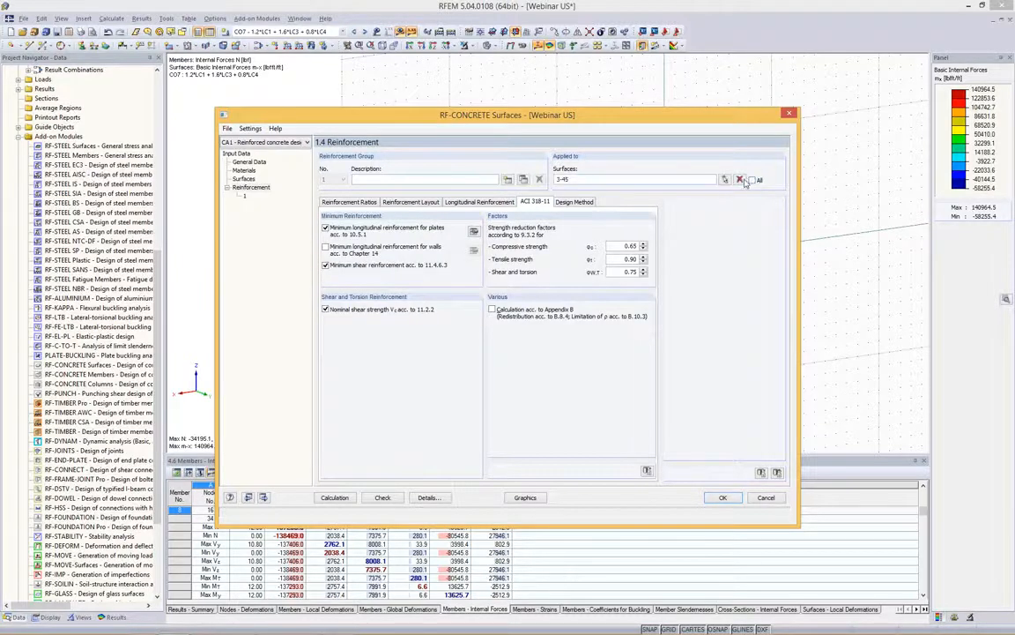
click(725, 180)
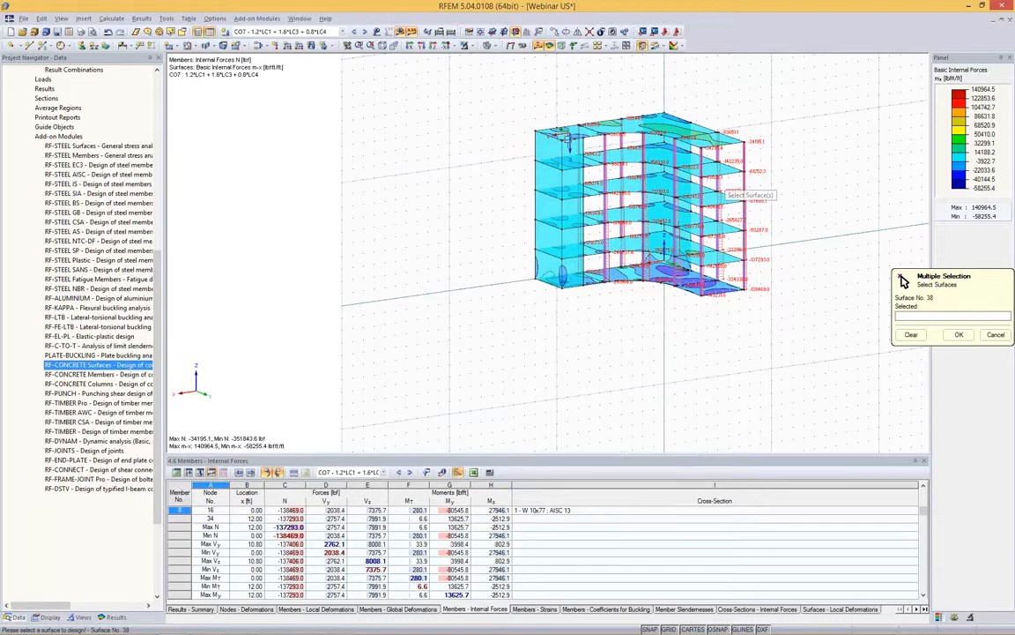
click(569, 136)
click(608, 126)
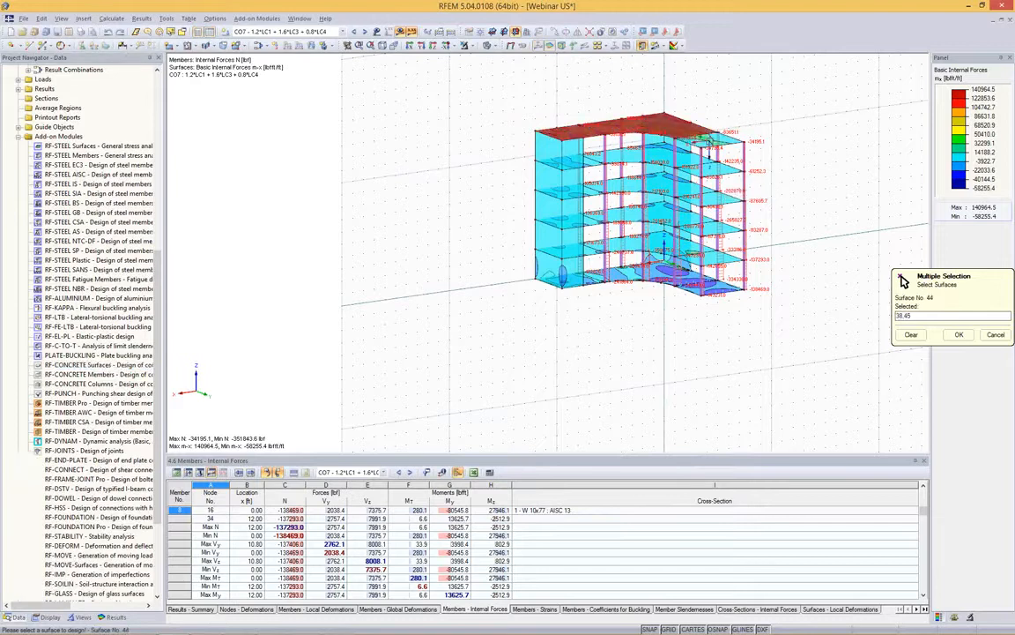
click(644, 130)
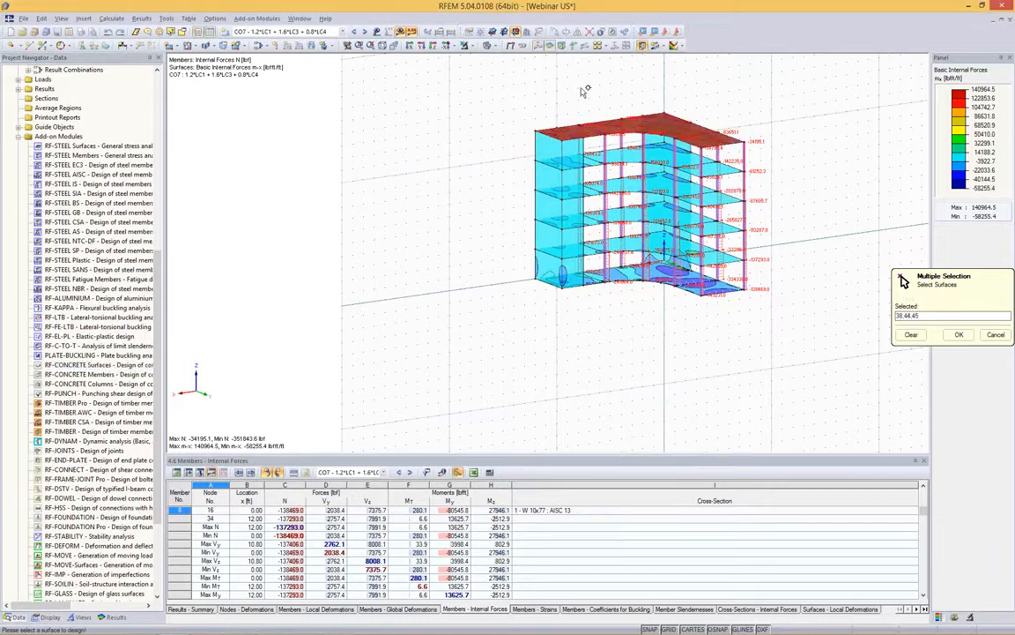
click(960, 335)
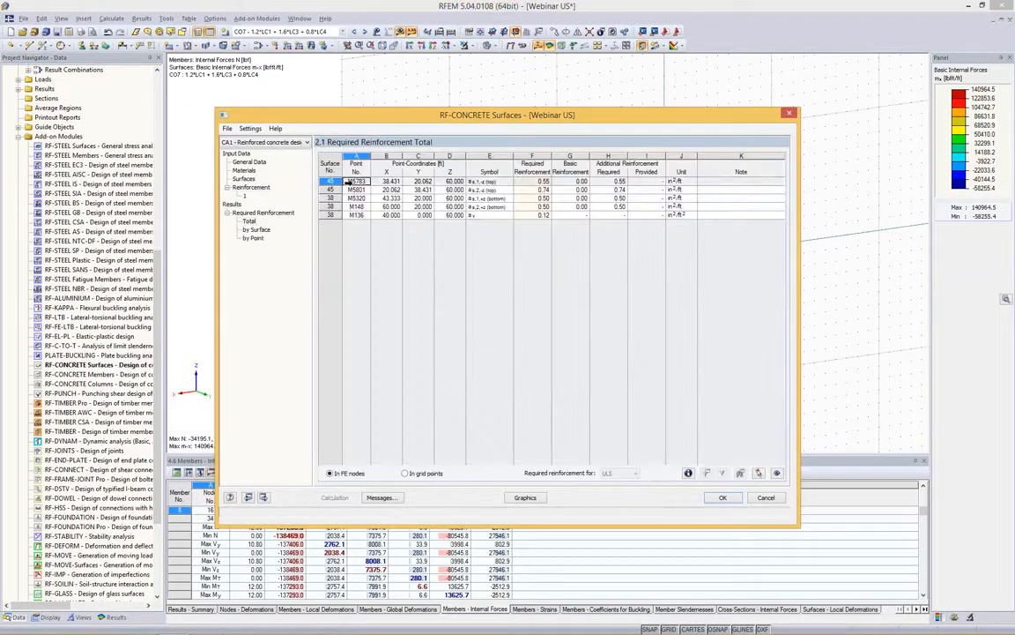
Step: Bring up the design details of the required reinforcement for surface 45 and examine its bending moments of linear statics
click(676, 183)
drag(678, 183, 357, 216)
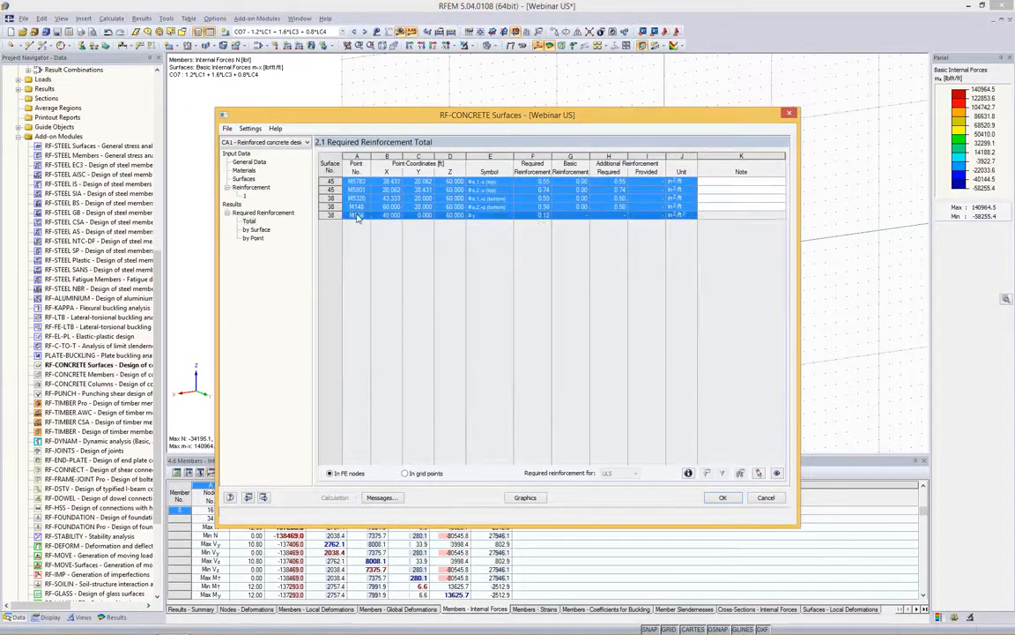
click(688, 474)
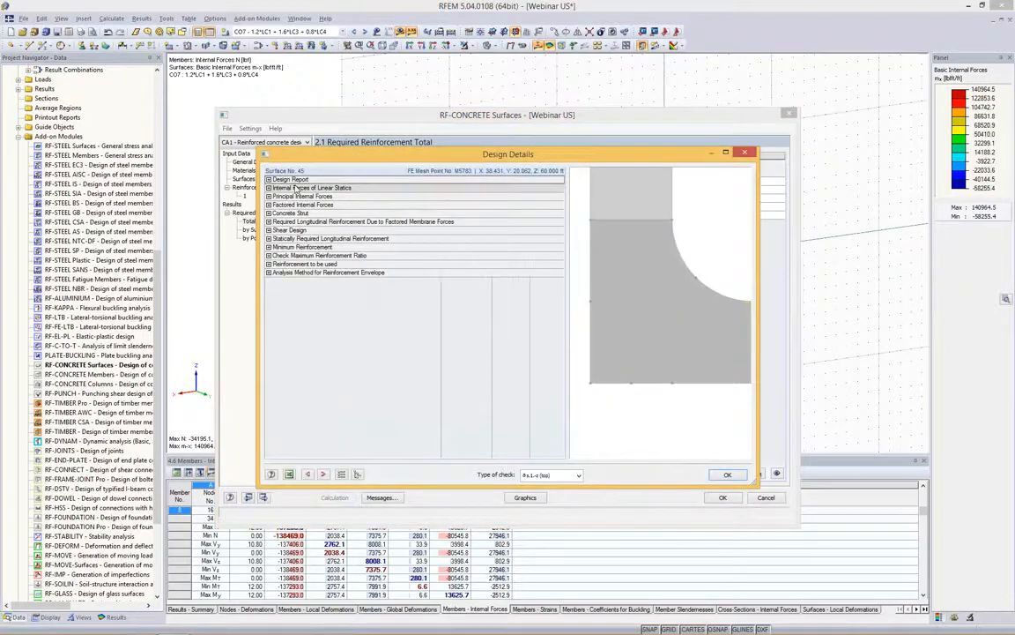
drag(308, 155, 345, 230)
click(305, 262)
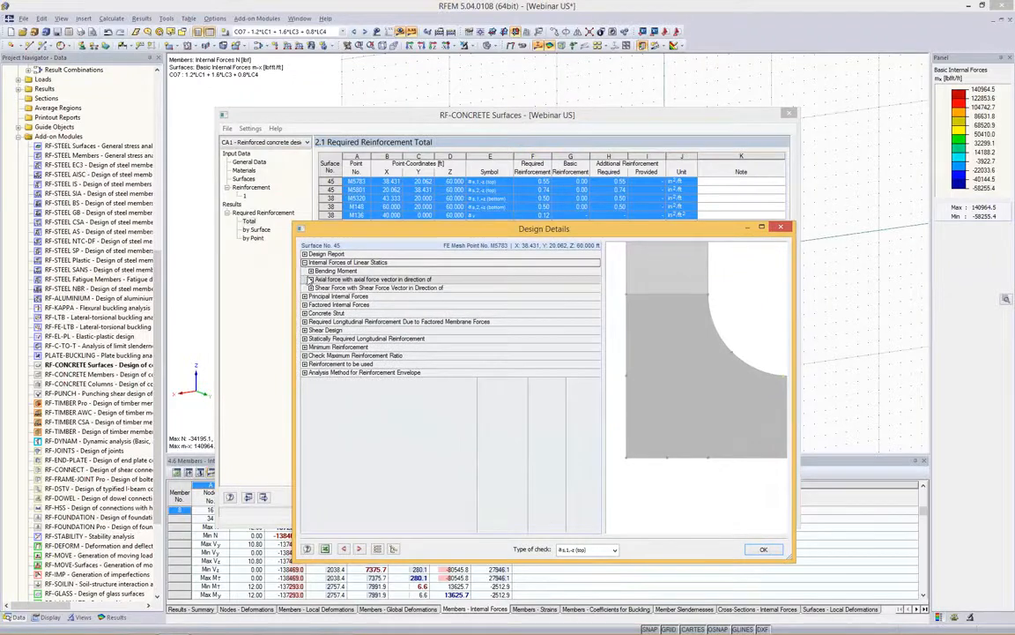
click(310, 271)
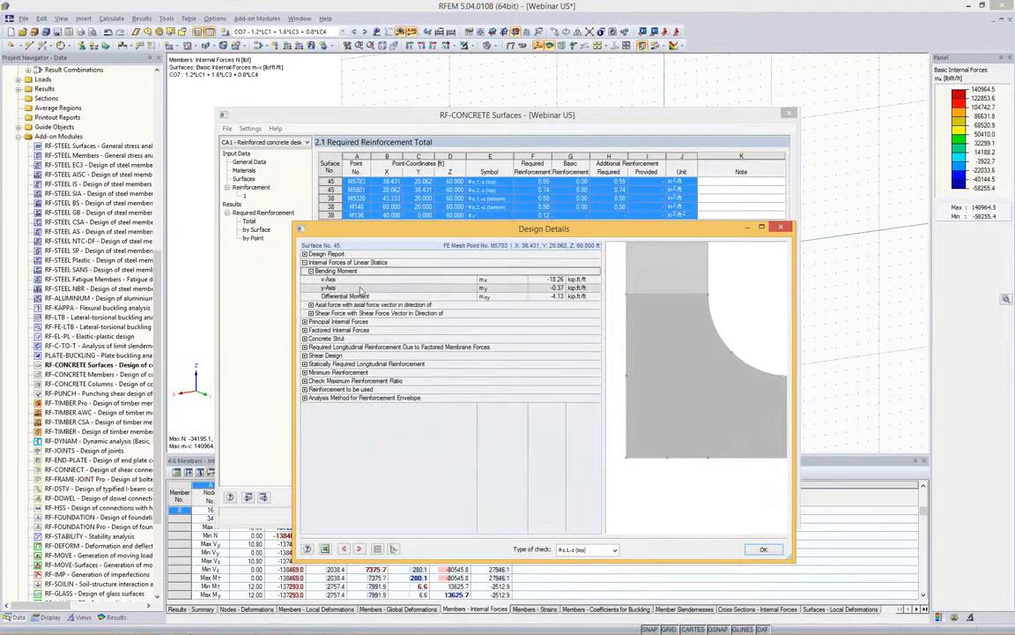
Step: Examine the top surface principal moments and the shear design for surface 45, and close the design details
click(305, 322)
click(310, 330)
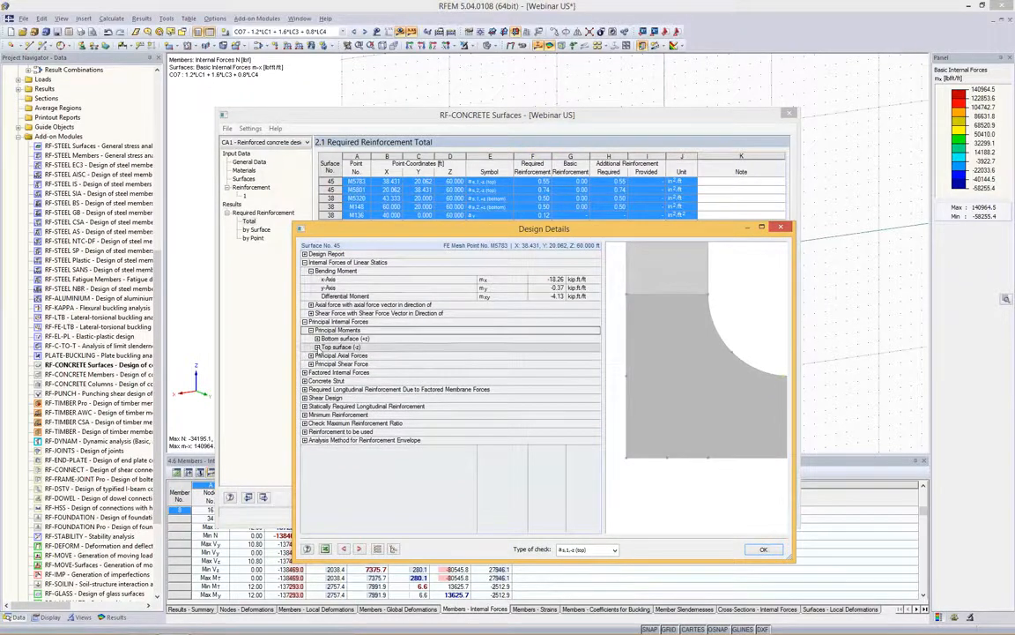
click(317, 347)
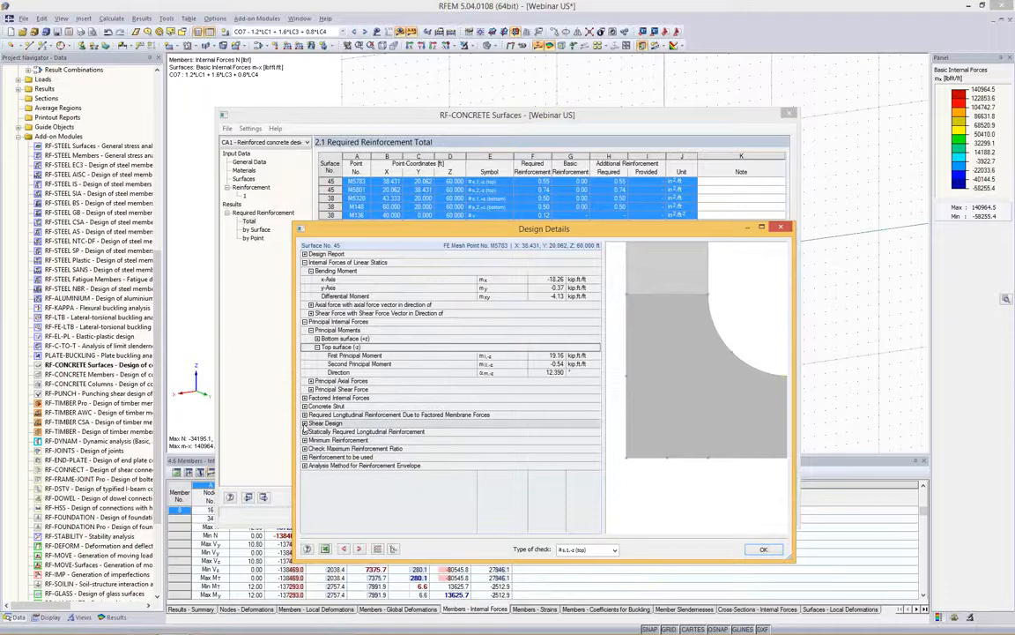
click(305, 423)
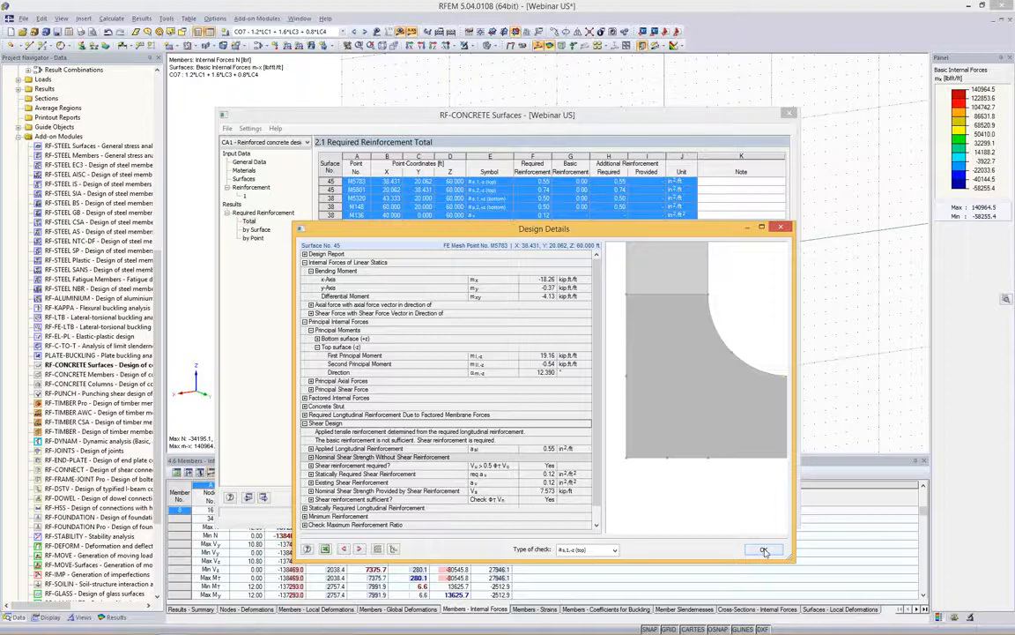
drag(556, 235, 533, 168)
click(741, 481)
Step: Look over the total required reinforcement rows and display the required reinforcement graphically on the roof slab
click(583, 187)
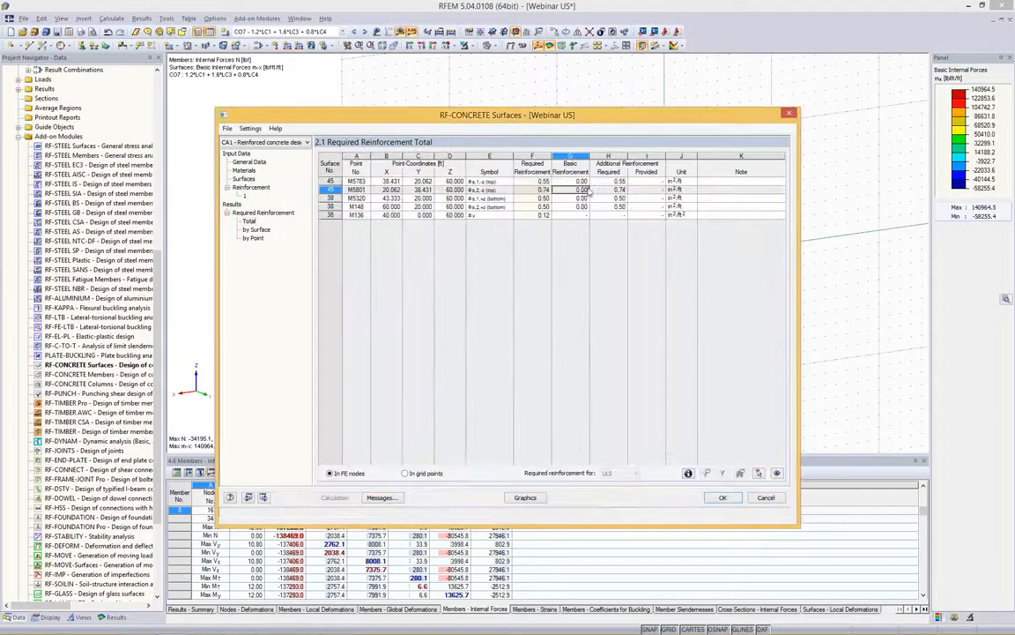
drag(672, 180, 415, 215)
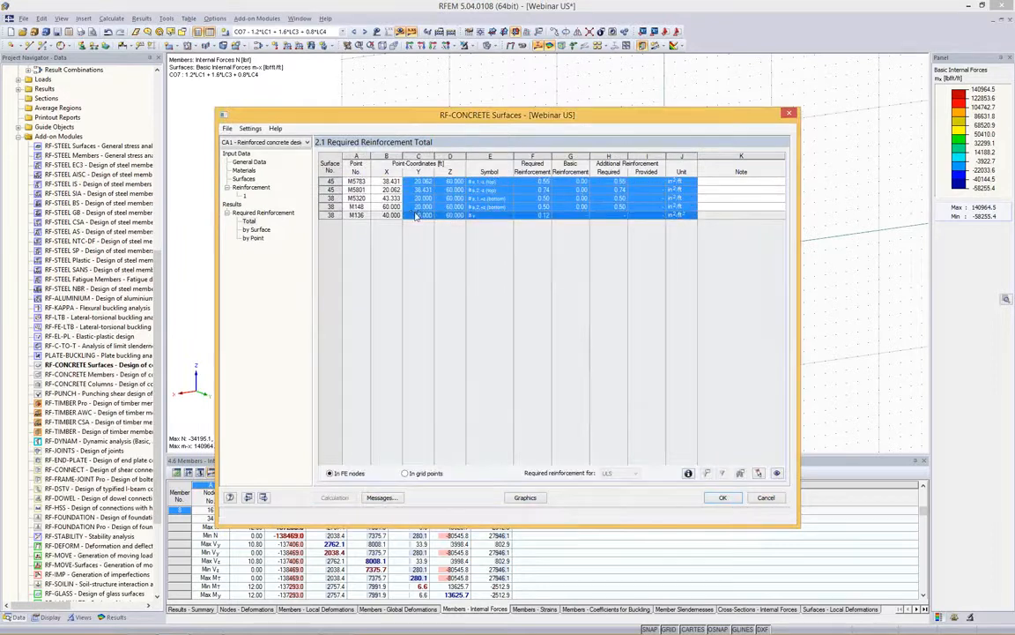
click(359, 183)
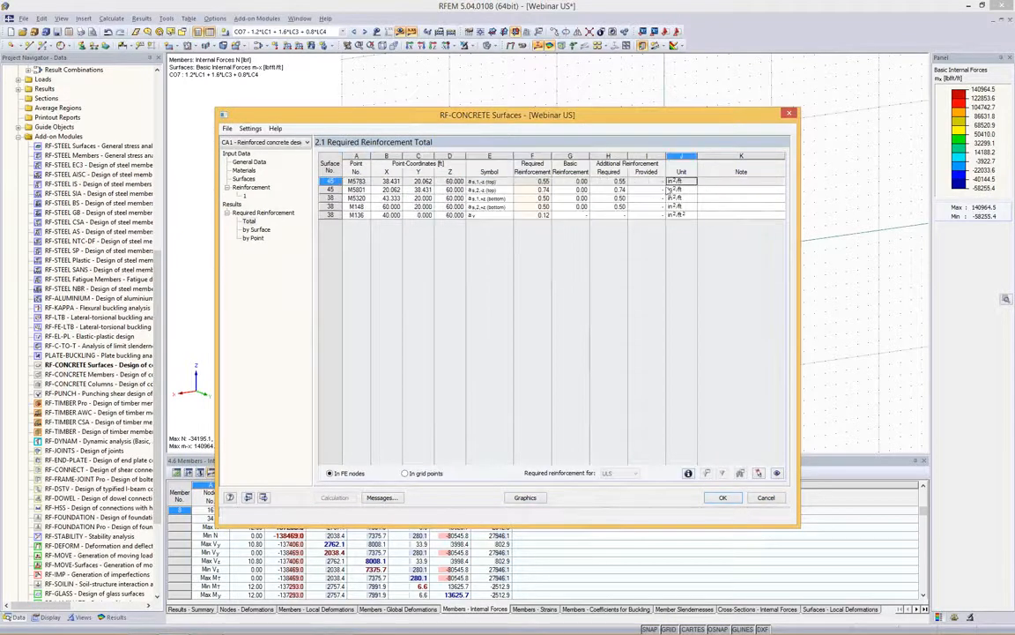
drag(675, 182, 357, 226)
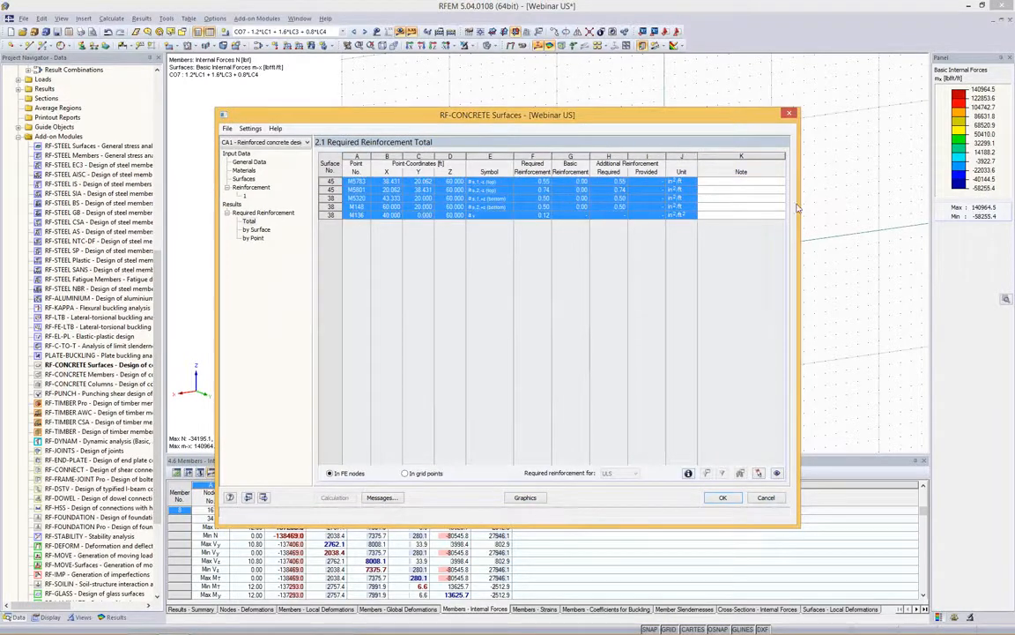
click(704, 189)
drag(681, 183, 348, 219)
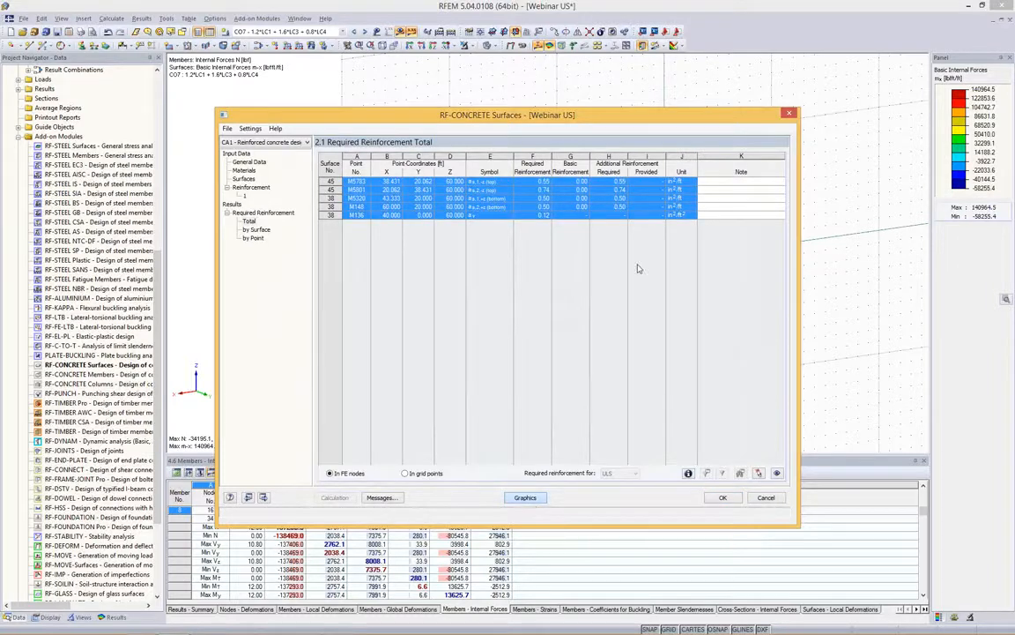
scroll(626, 107, up, 5)
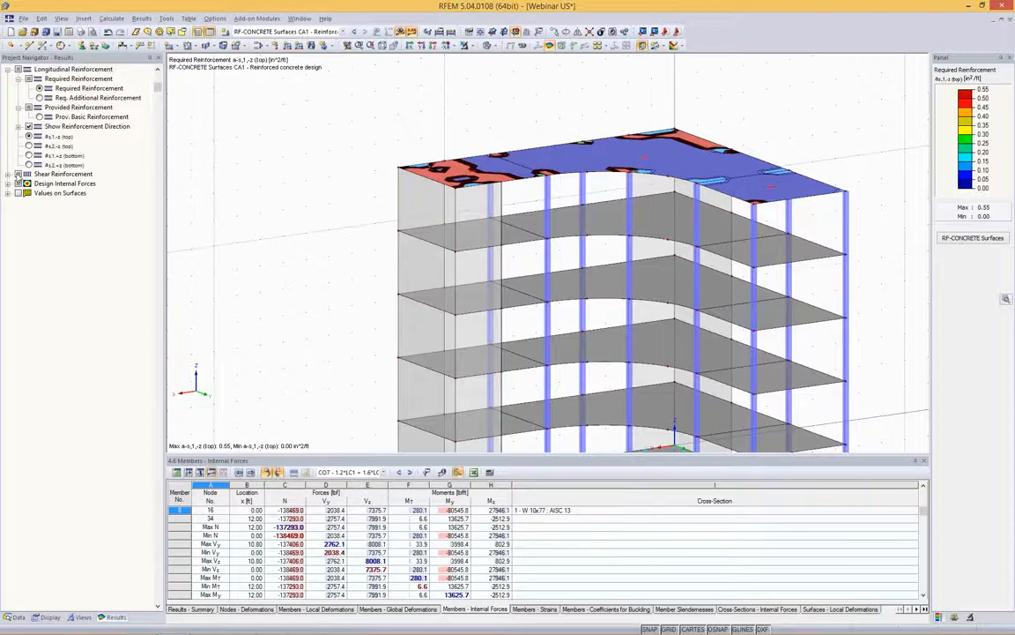
Step: Expand the shear reinforcement results and examine the required top reinforcement on the roof slab up close and in isometric view
click(8, 174)
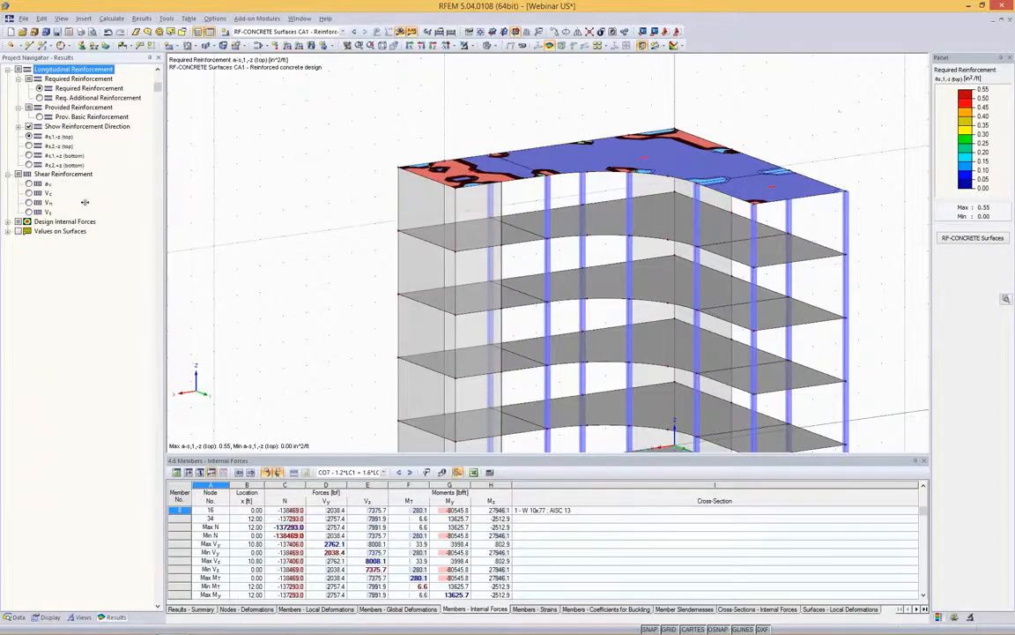
middle_drag(838, 110, 752, 164)
scroll(659, 138, up, 3)
ctrl+middle_drag(653, 123, 484, 198)
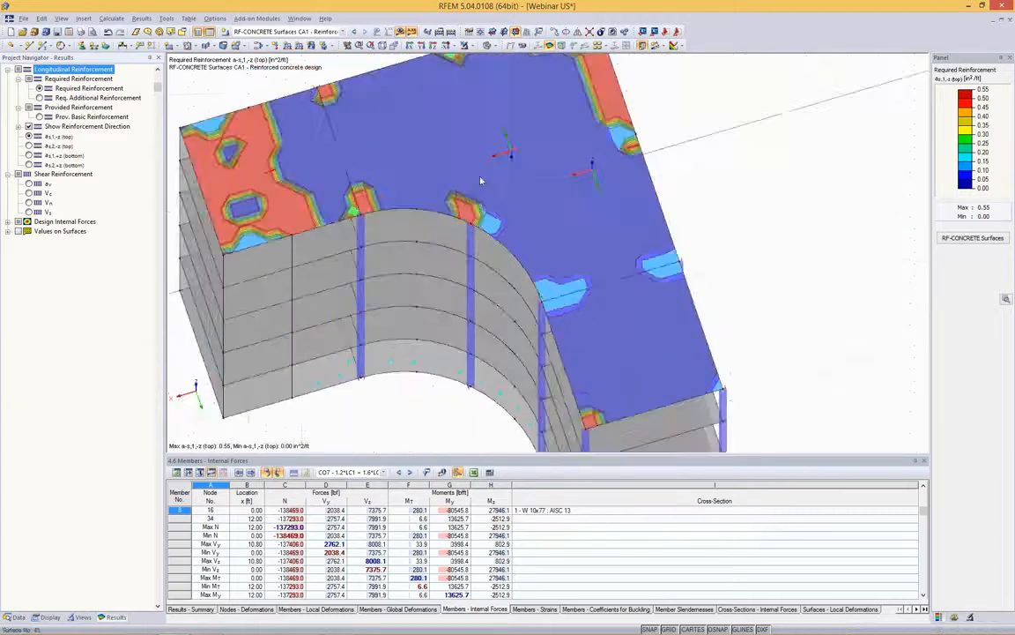
click(385, 48)
ctrl+middle_drag(680, 87, 426, 81)
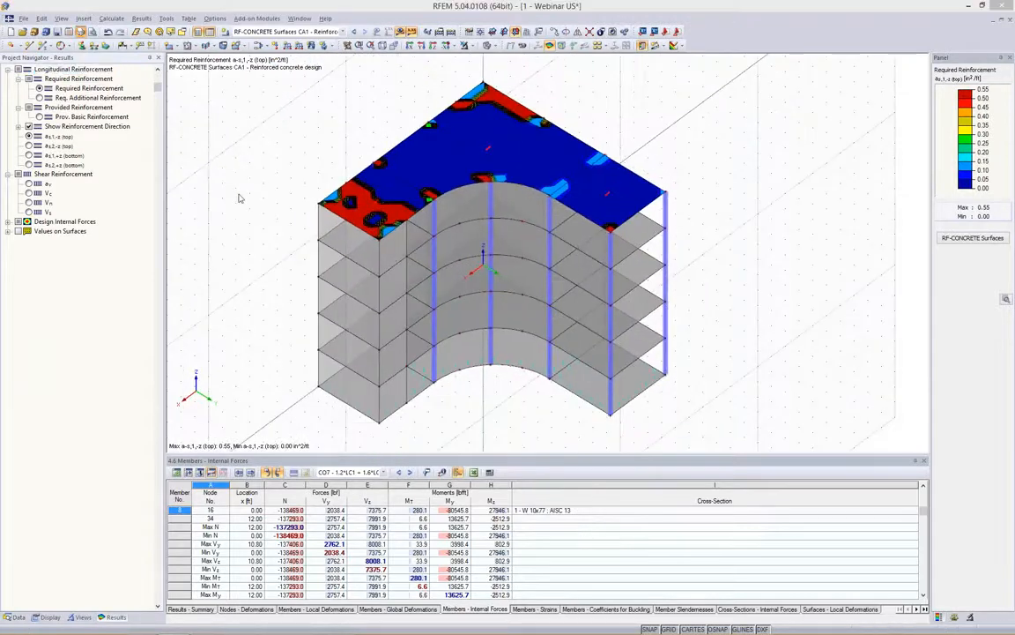
Step: Check the printout report option in the graphic printout settings and close them without printing
click(81, 32)
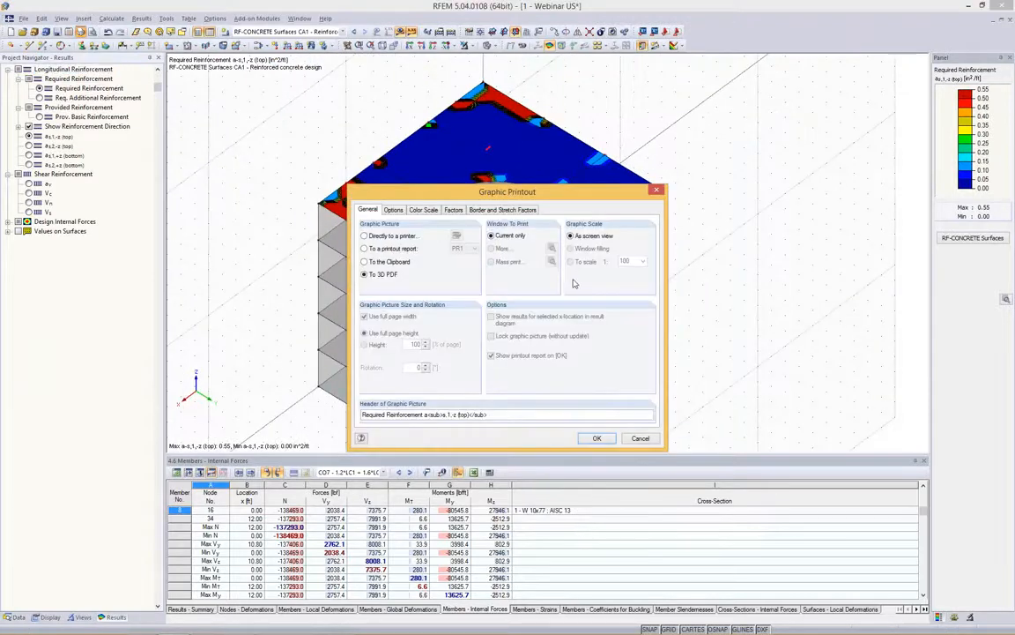
click(364, 248)
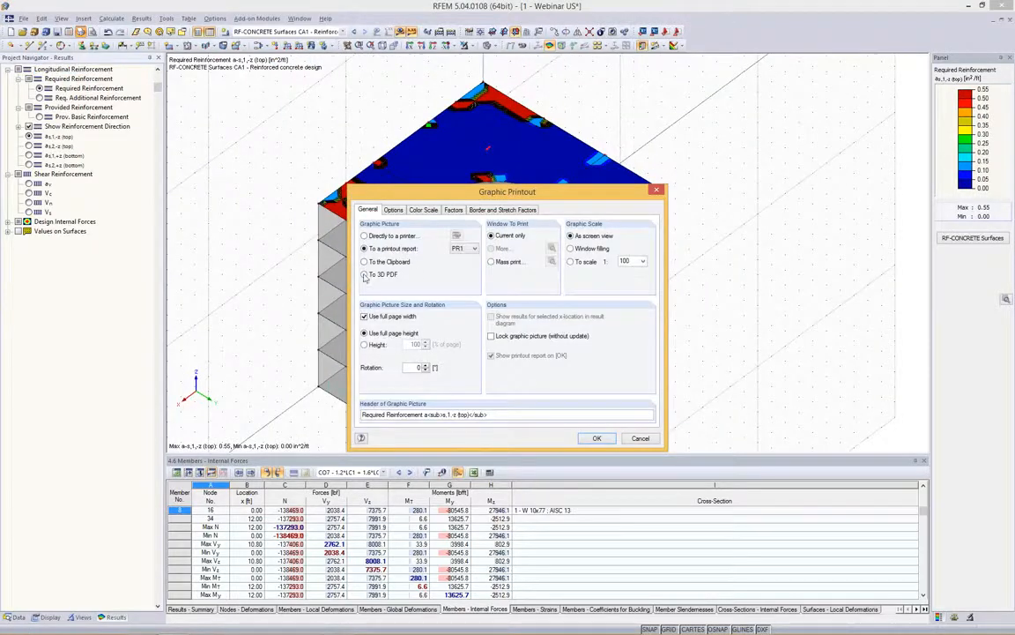
click(652, 440)
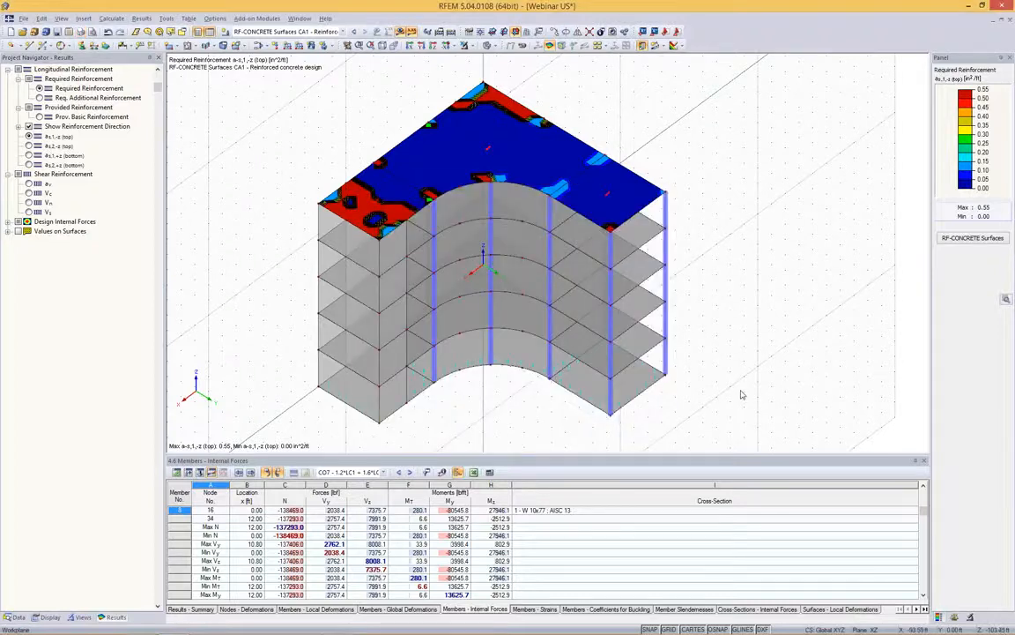
Step: Hide the results on the model and open the RF-STEEL AISC module with design according to LRFD 2010
click(400, 32)
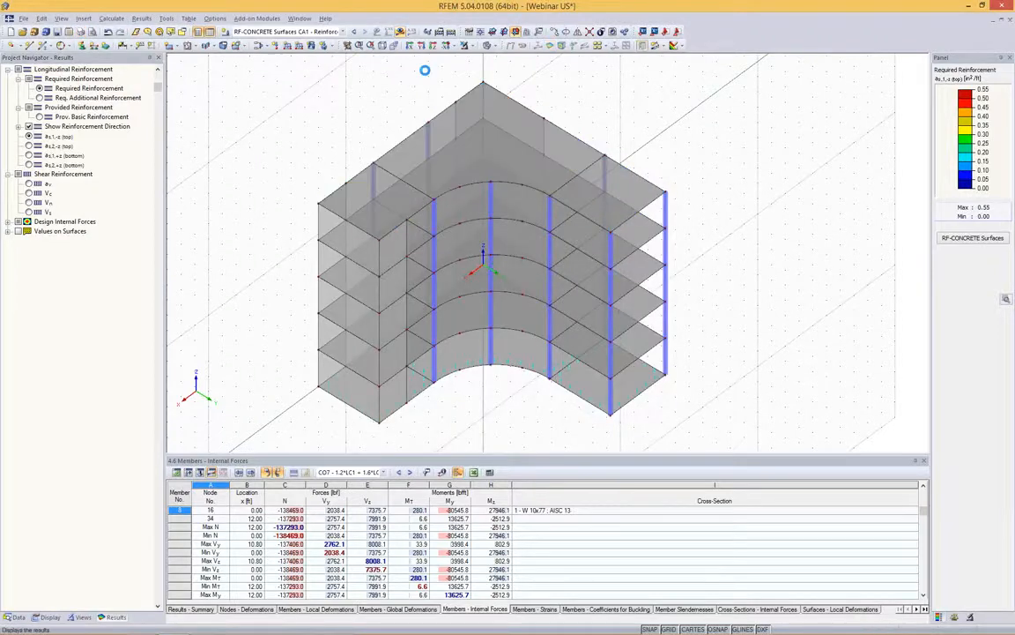
click(550, 211)
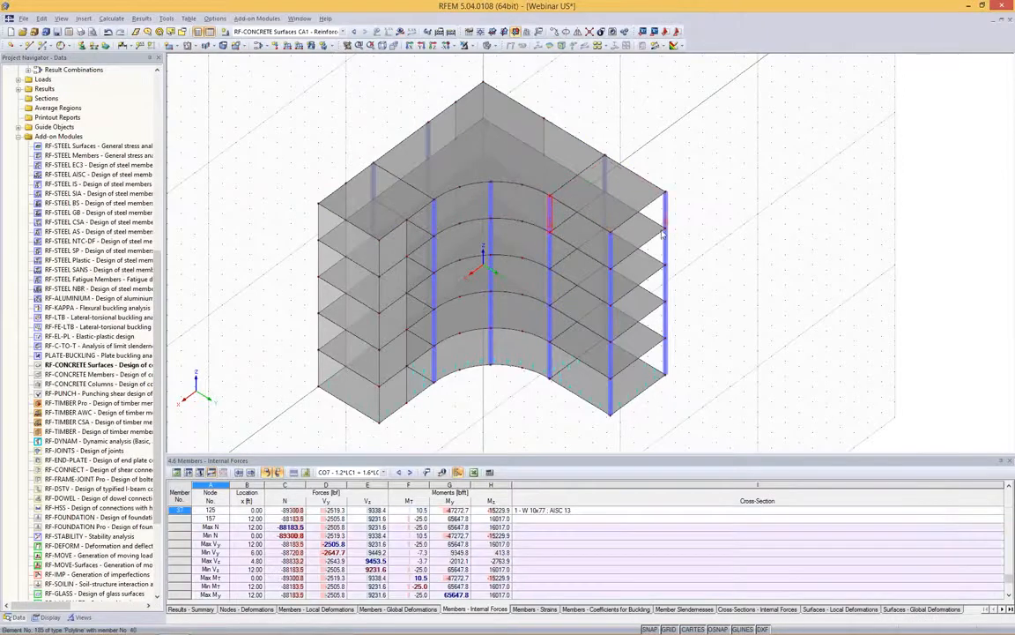
click(754, 243)
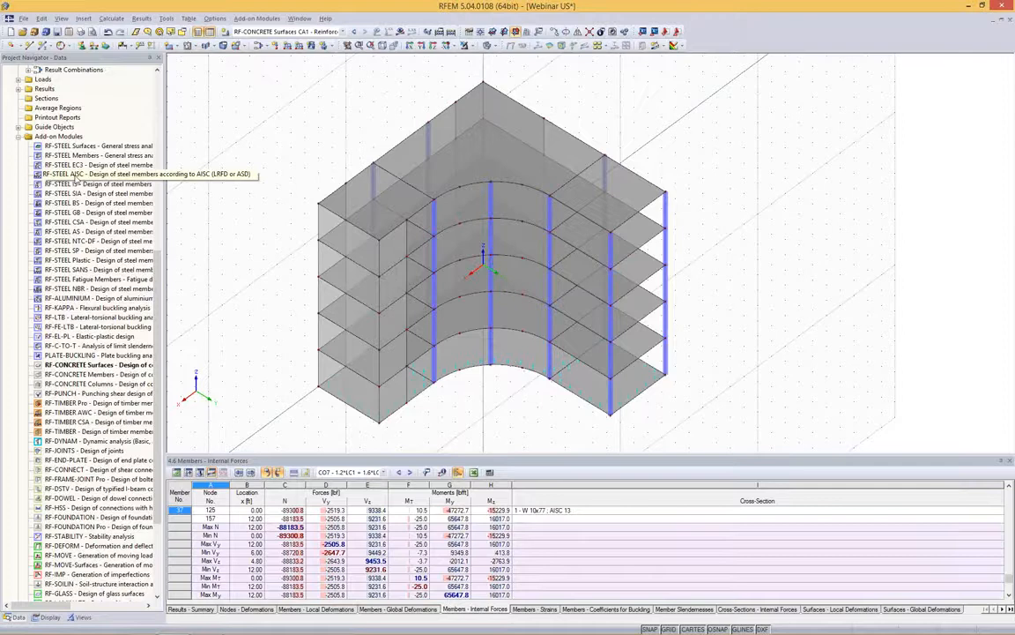
double_click(76, 177)
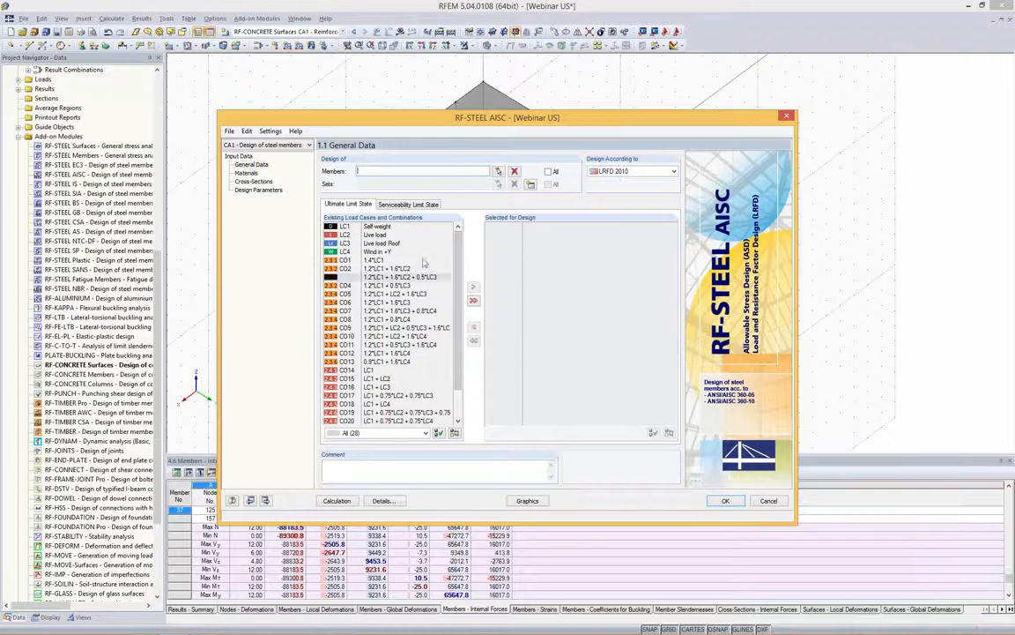
click(654, 173)
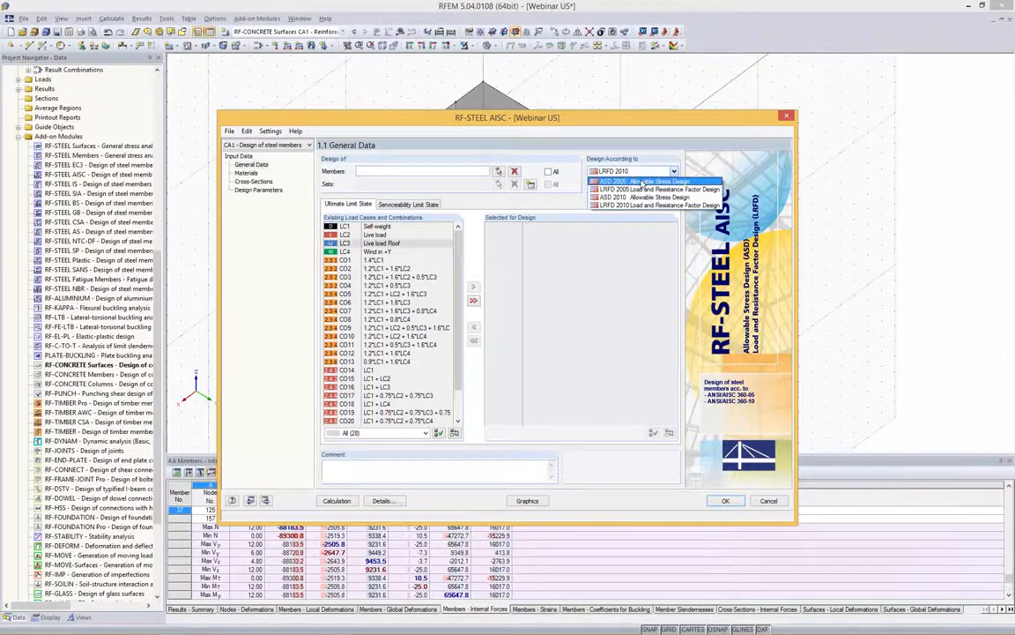
click(631, 204)
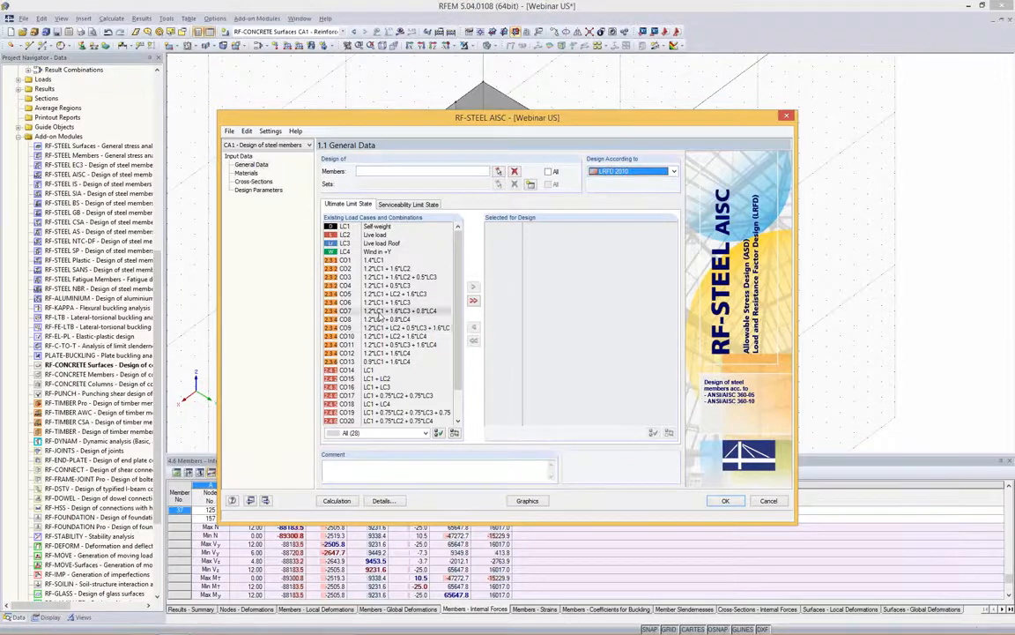
Step: Select load combination CO7 for the ultimate limit state design and include all members
drag(379, 310, 525, 227)
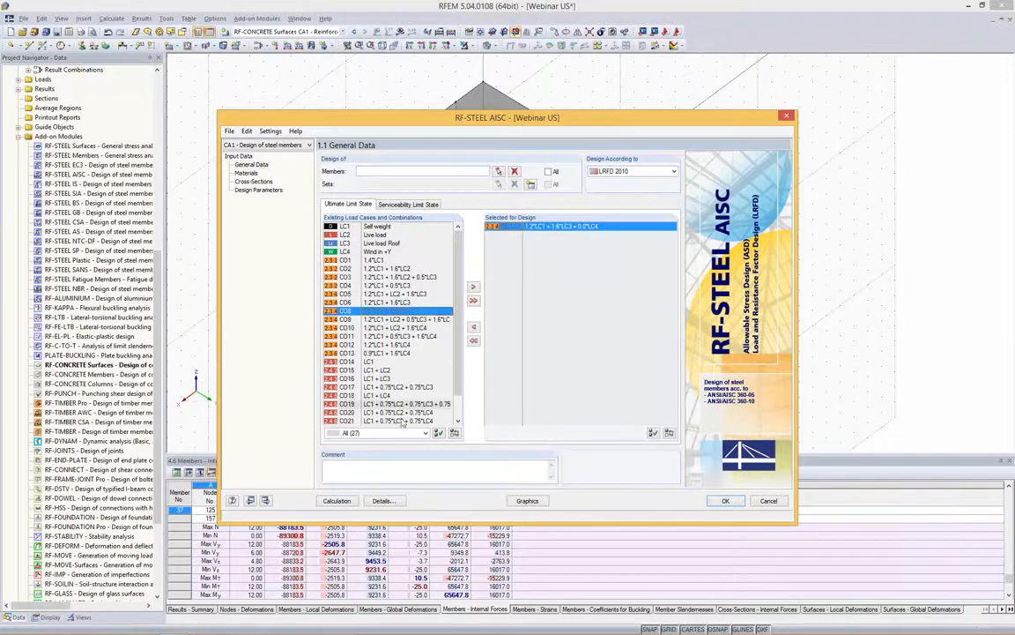
click(426, 433)
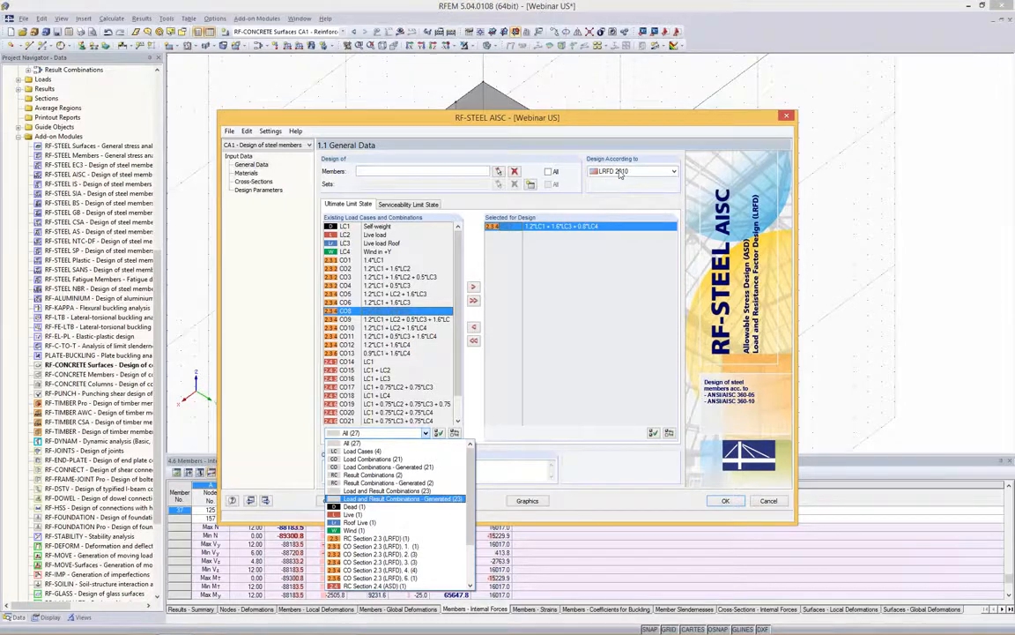
click(559, 113)
click(549, 171)
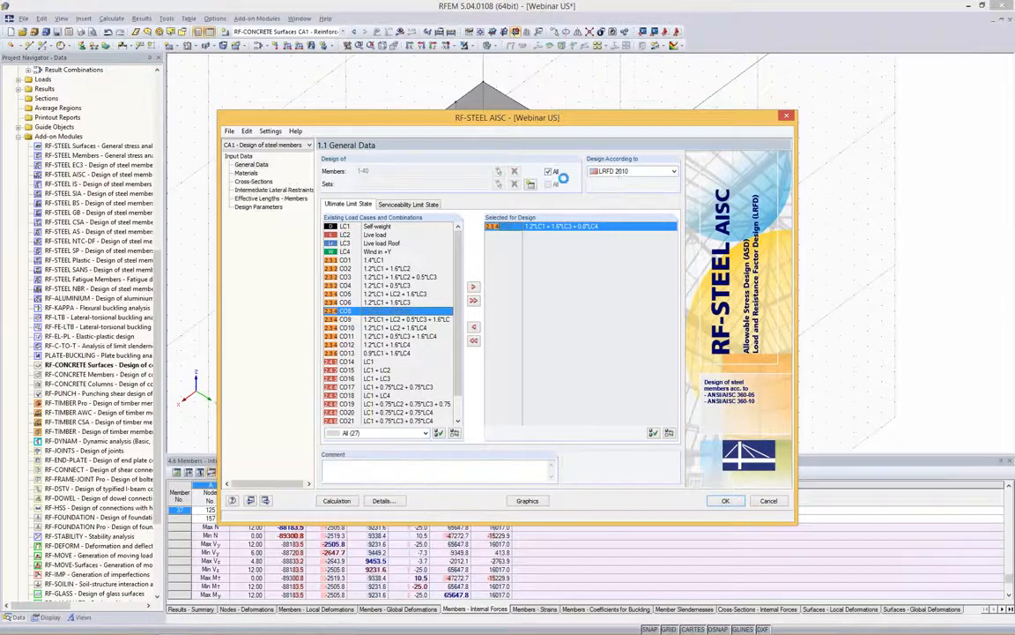
Step: Review the properties of Steel A992 and check the members chosen for steel design against the model
click(246, 173)
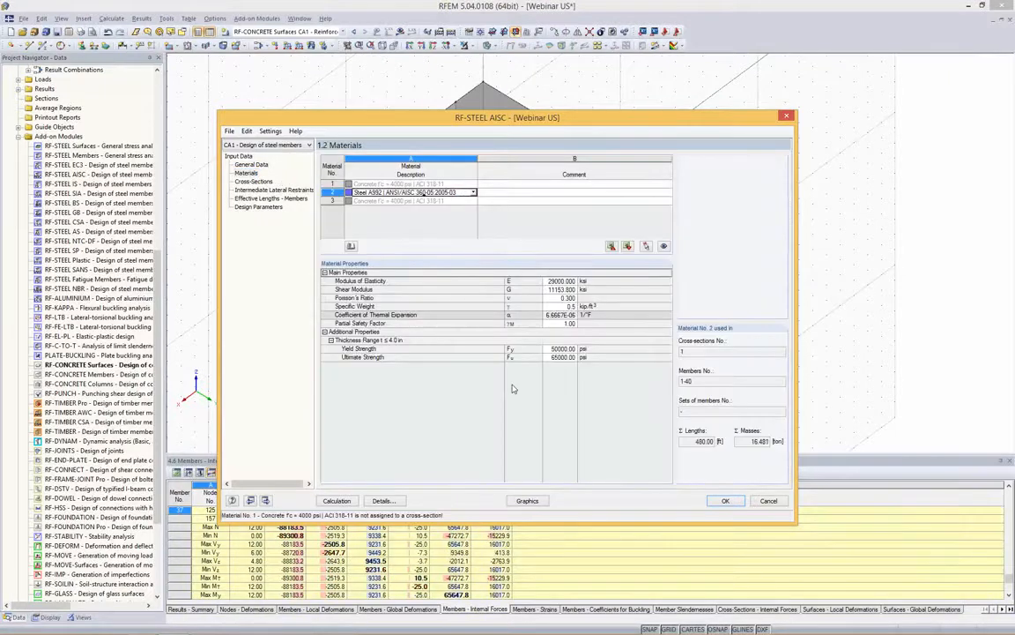
drag(567, 358, 379, 290)
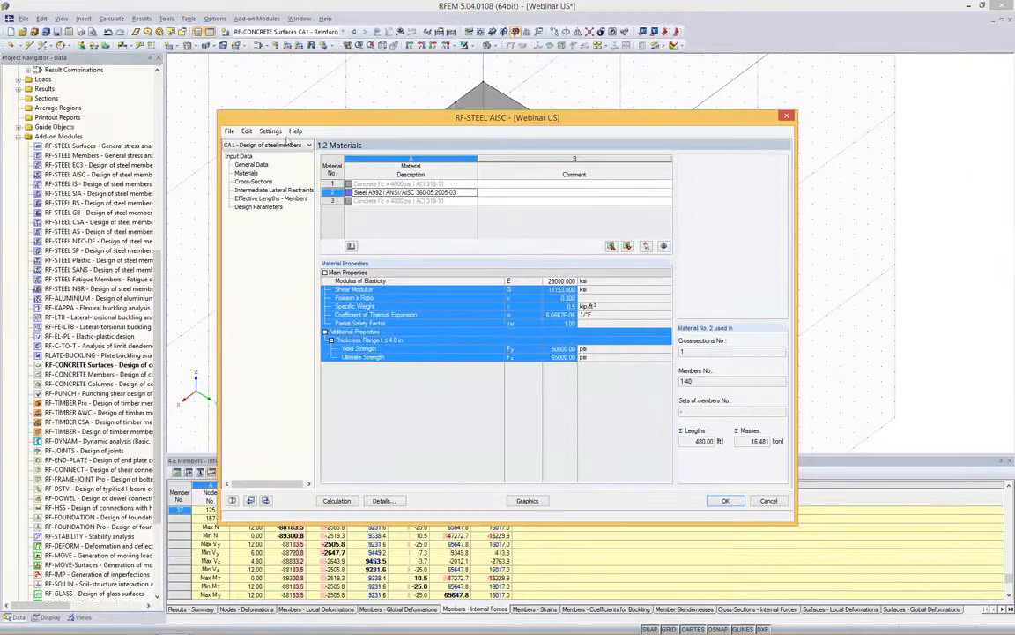
drag(296, 122, 422, 354)
click(309, 392)
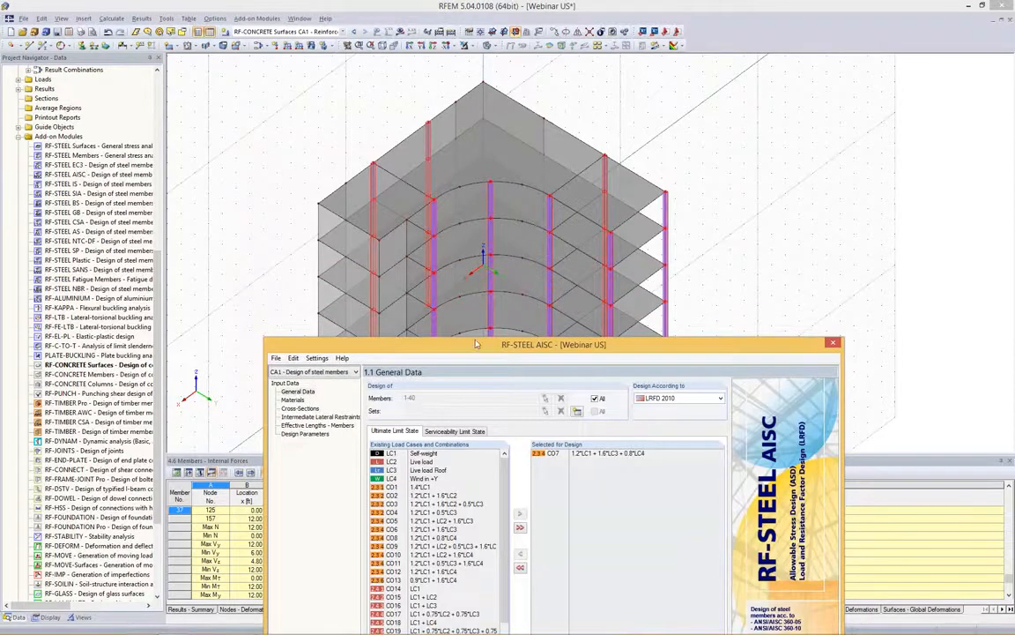
drag(477, 345, 488, 83)
Step: Review the W 10x77 cross-section data and the available optimization choices for it
click(311, 146)
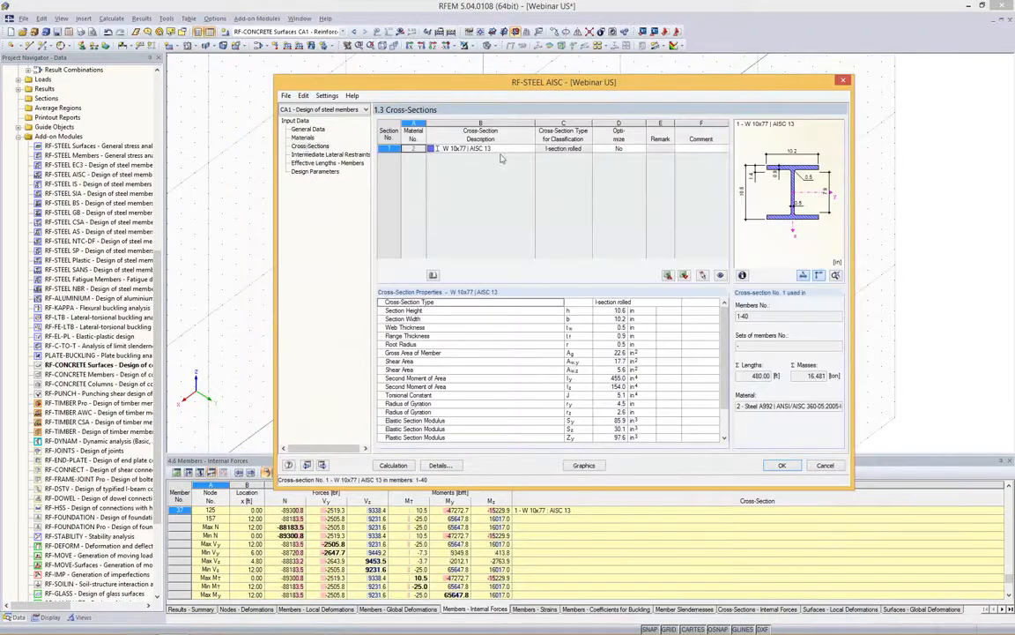
click(639, 149)
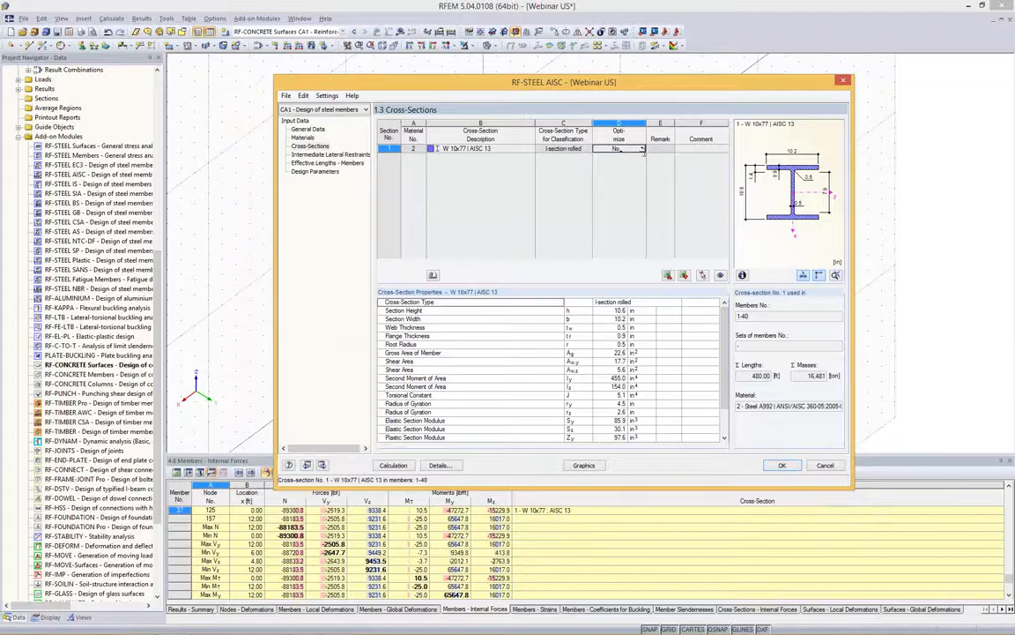
click(642, 149)
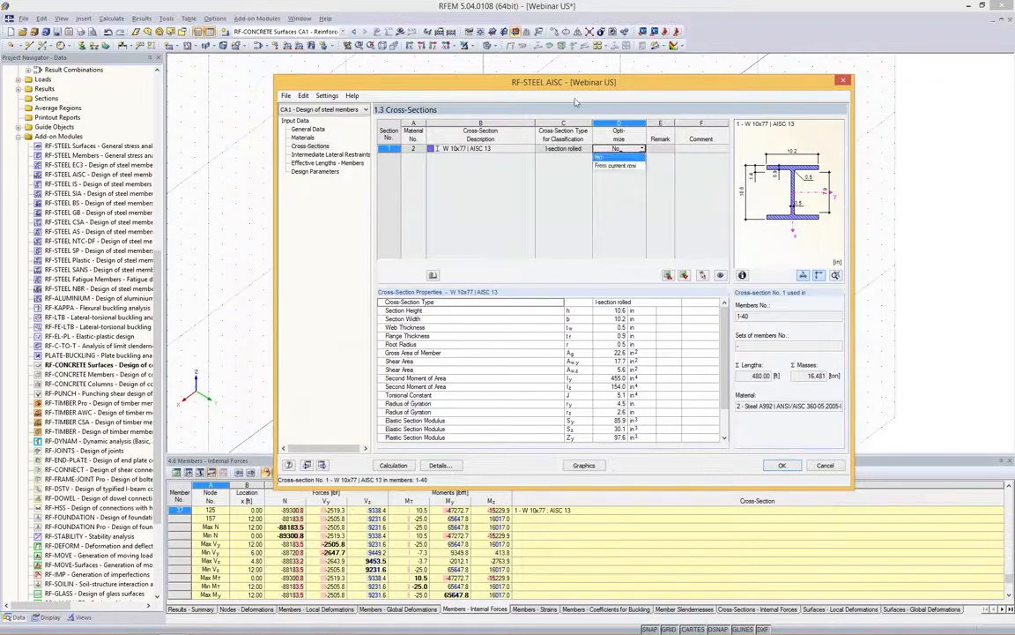
click(308, 147)
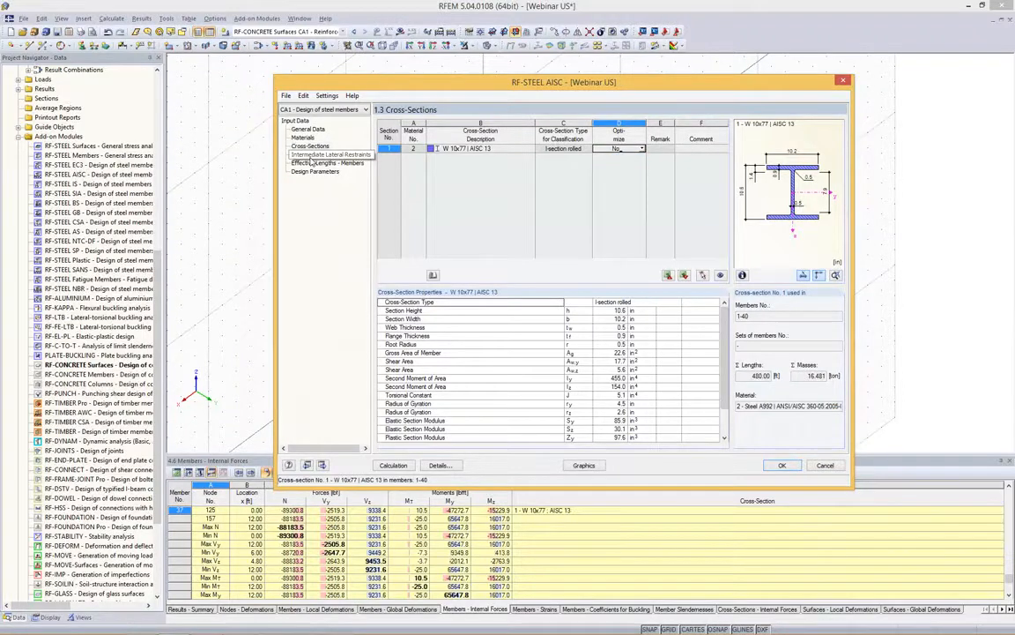
Step: Review the members' intermediate lateral restraints, effective lengths and design parameters, and run the steel design calculation
click(310, 157)
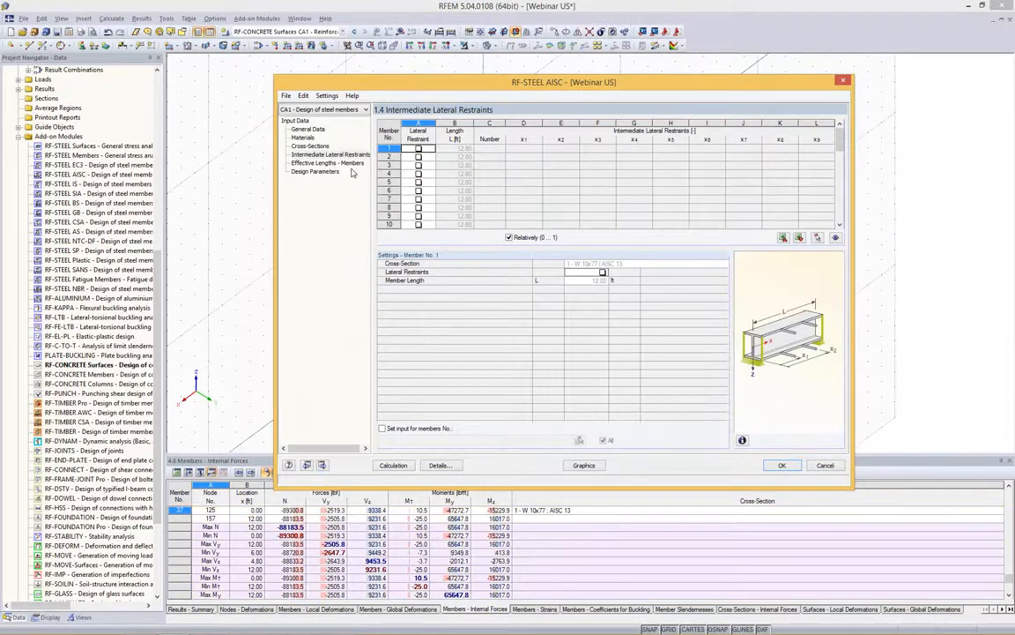
click(321, 163)
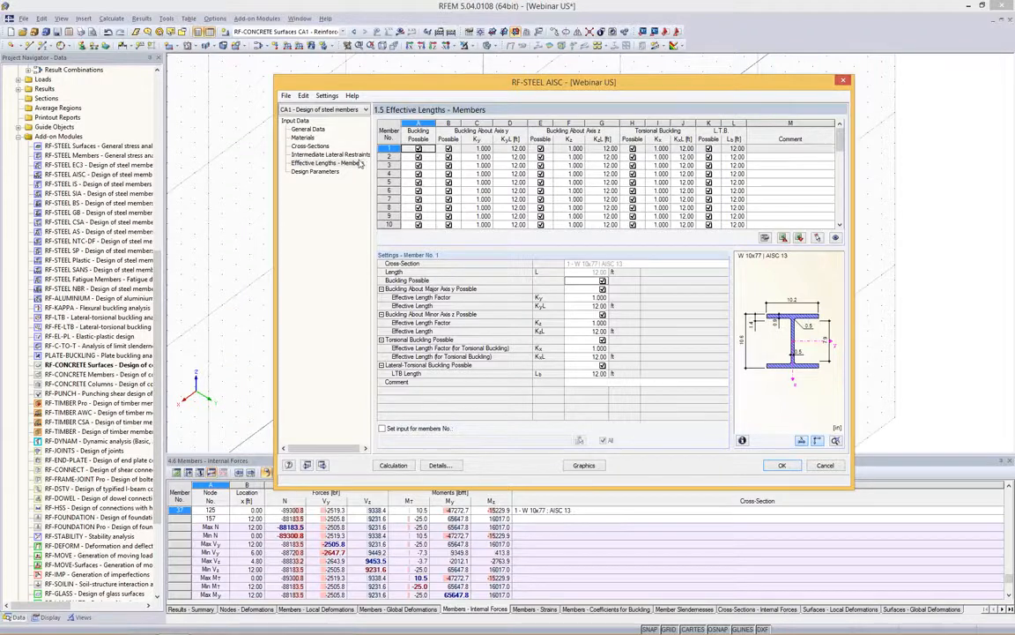
click(324, 155)
click(323, 163)
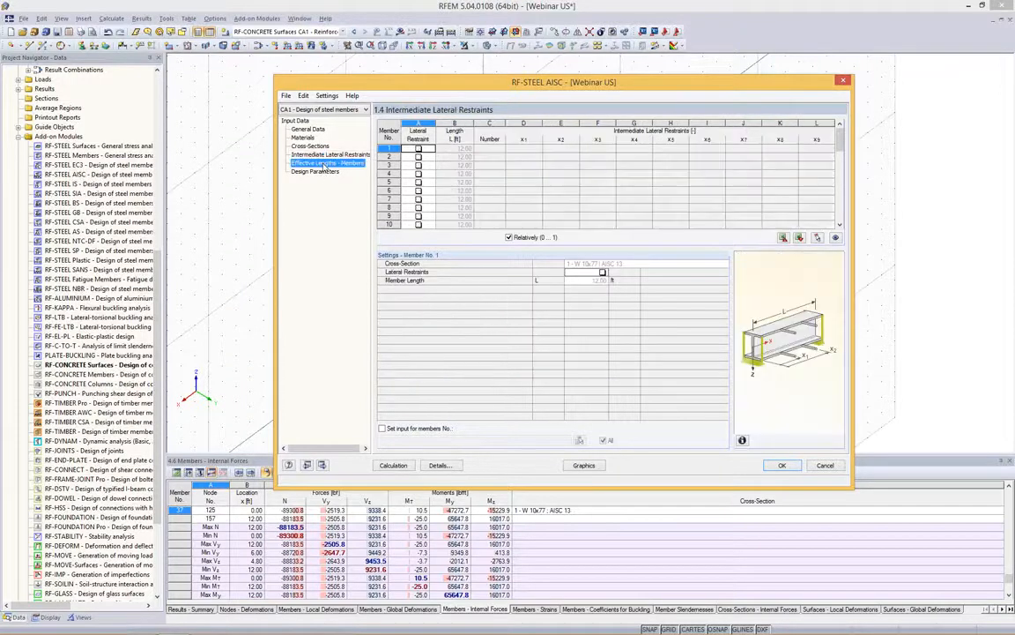
click(316, 171)
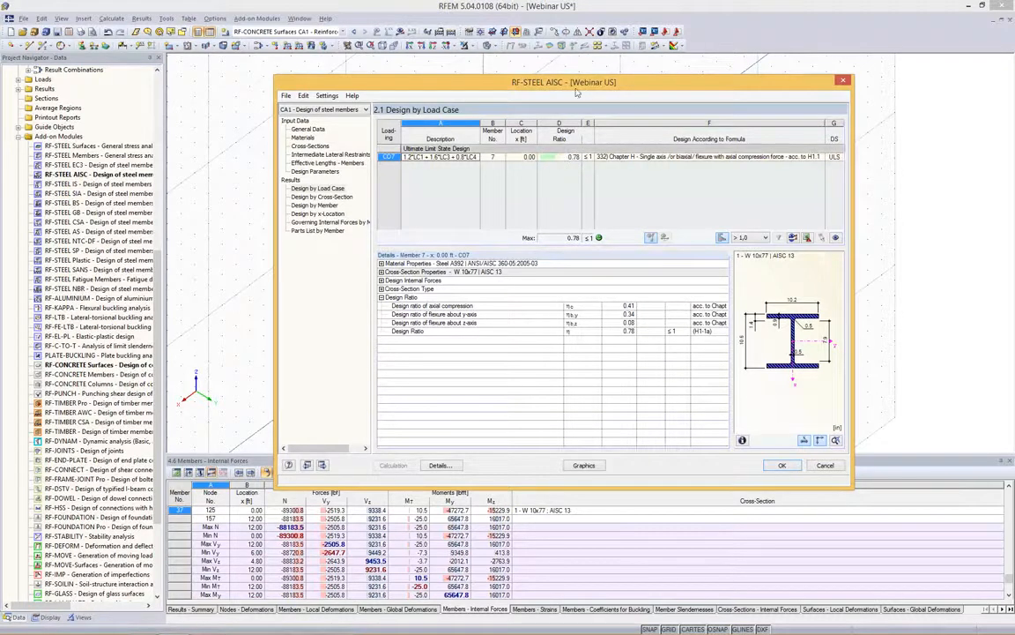
Step: Look through the steel design results by cross-section and by member, and locate member 2 in the model
click(324, 197)
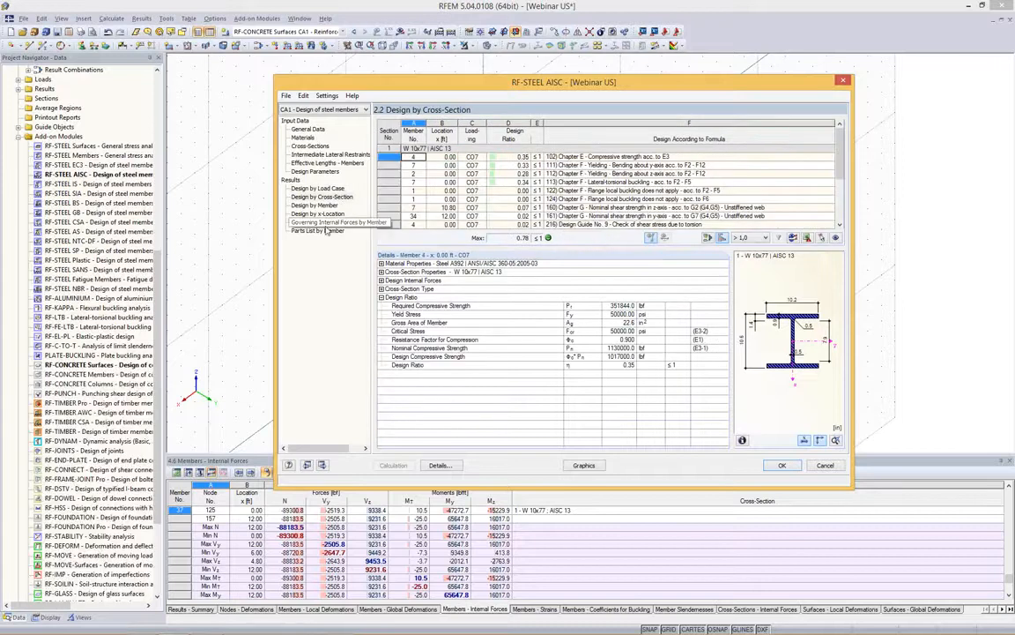
click(311, 204)
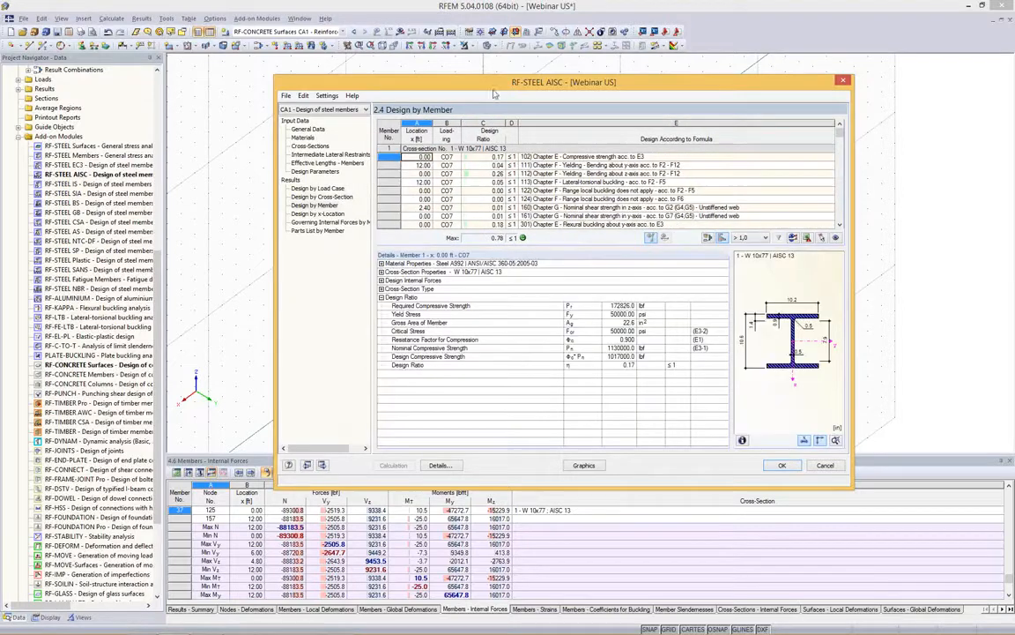
drag(494, 94, 159, 85)
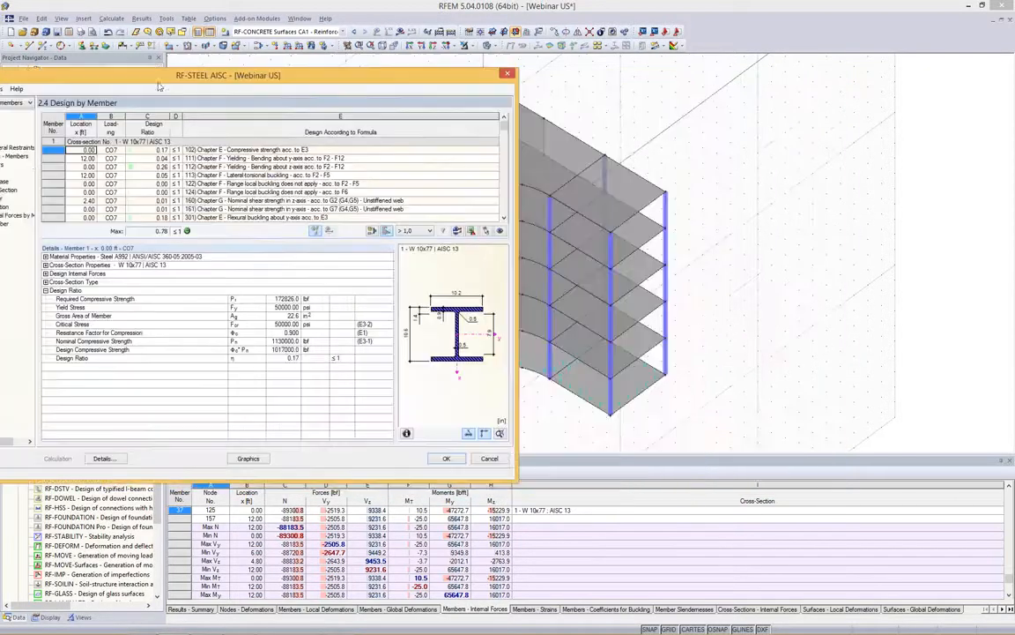
drag(388, 81, 855, 116)
scroll(741, 216, down, 5)
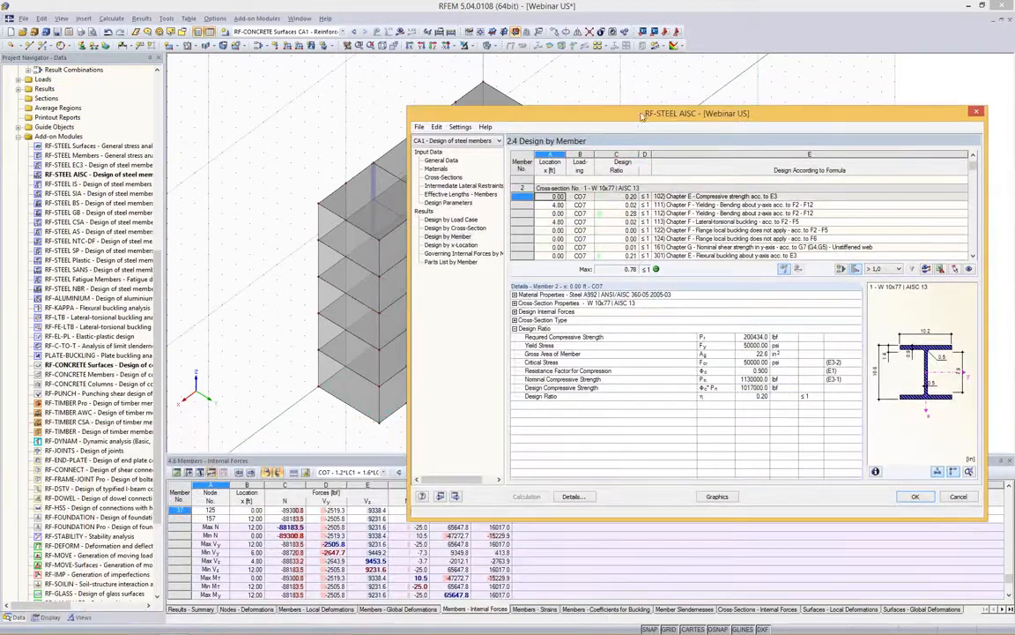
drag(642, 117, 666, 278)
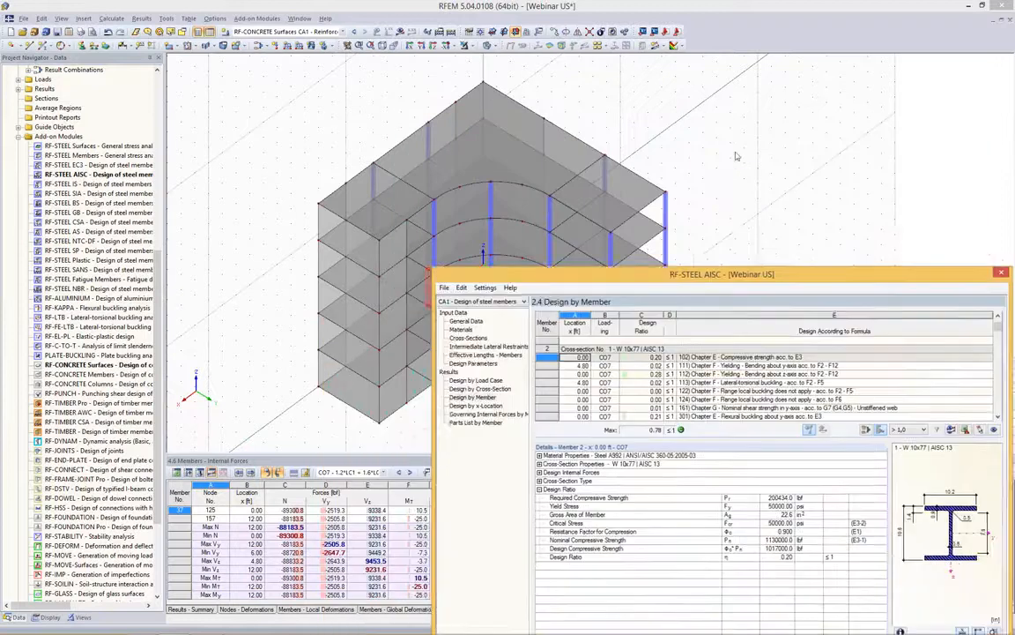
drag(737, 156, 684, 93)
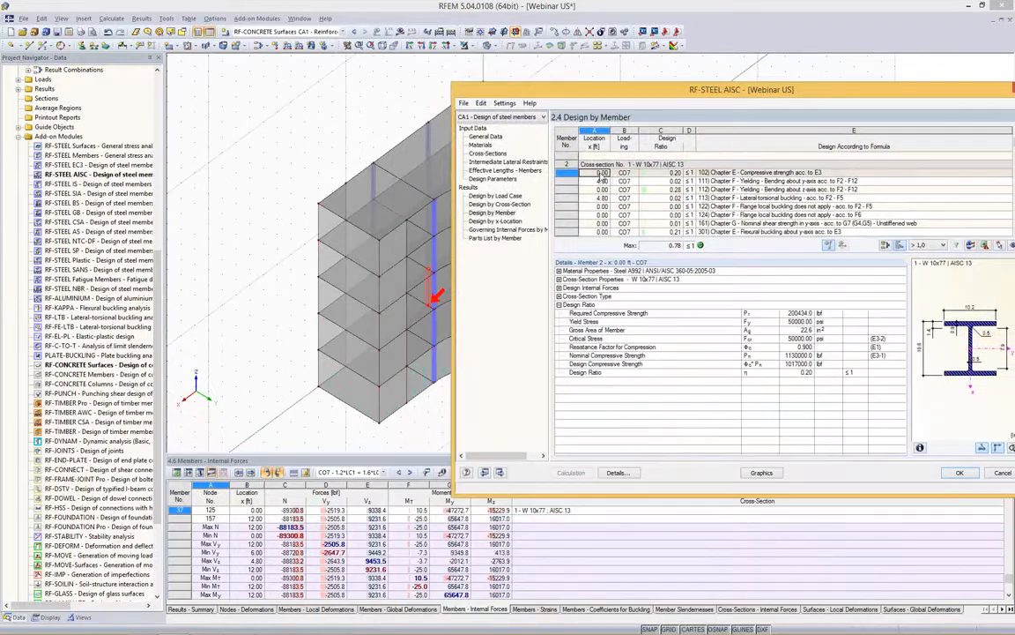
Step: Examine member 2's y-axis bending and compressive strength checks, and expand the design internal forces for the compression check
click(601, 180)
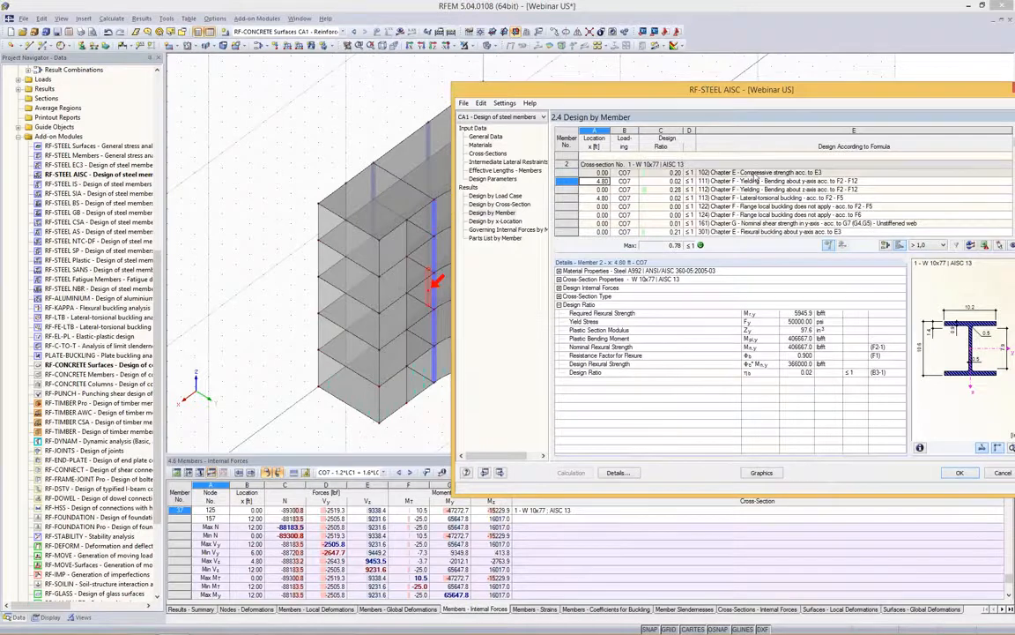
click(847, 172)
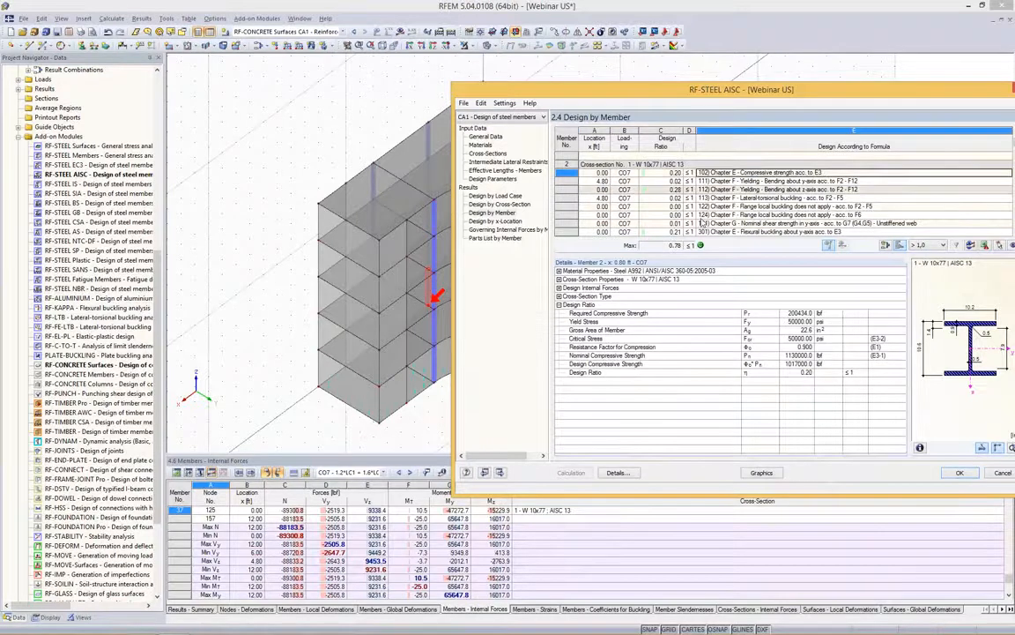
click(559, 287)
click(754, 408)
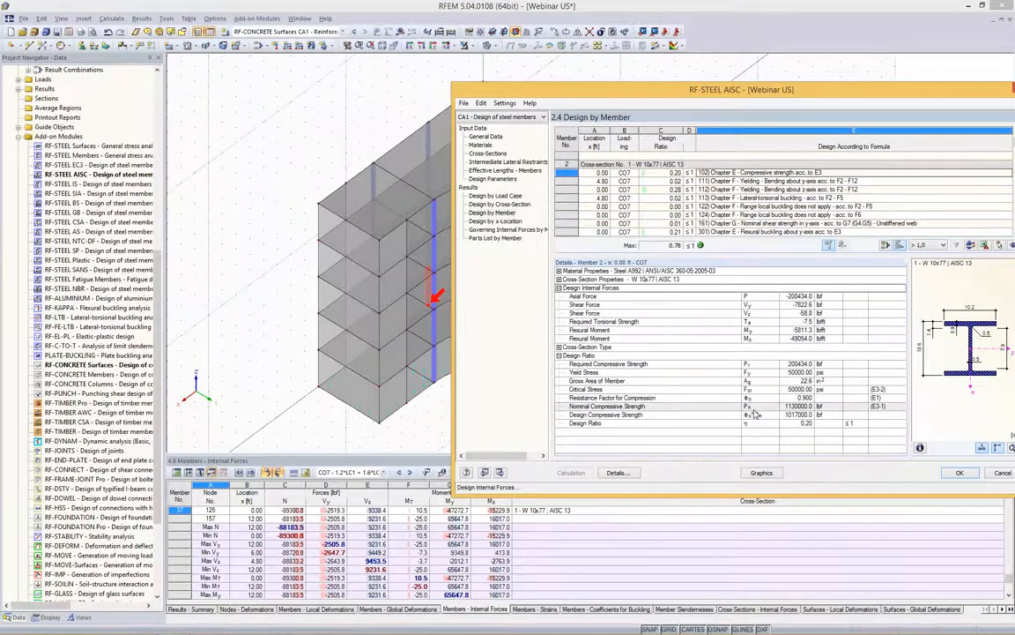
Step: Close the steel design module with its results kept, look through the available add-on modules, and collapse their list in the project navigator
click(960, 474)
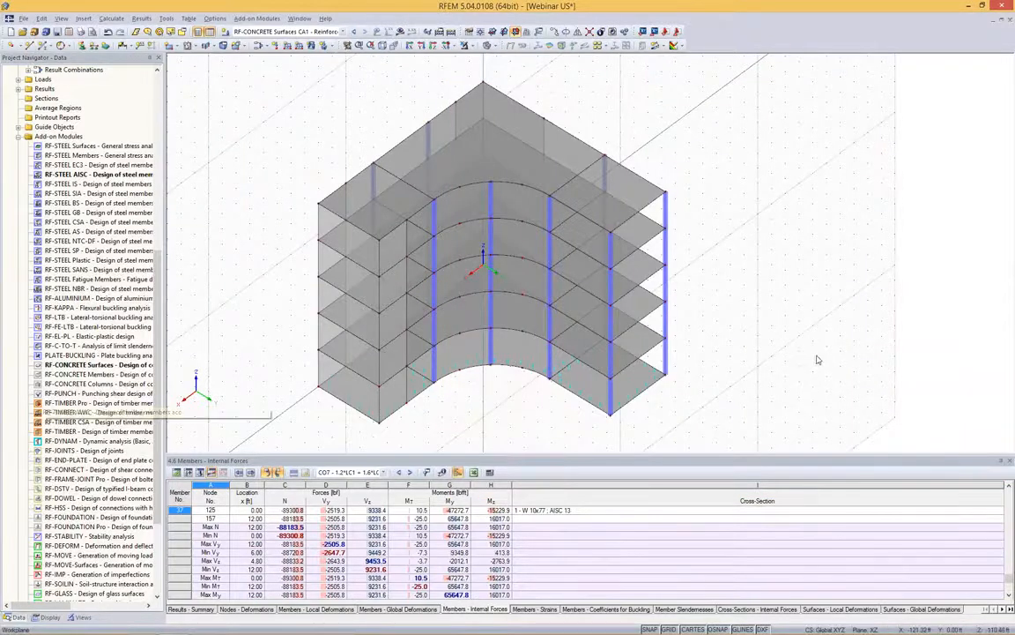
ctrl+middle_drag(818, 358, 788, 223)
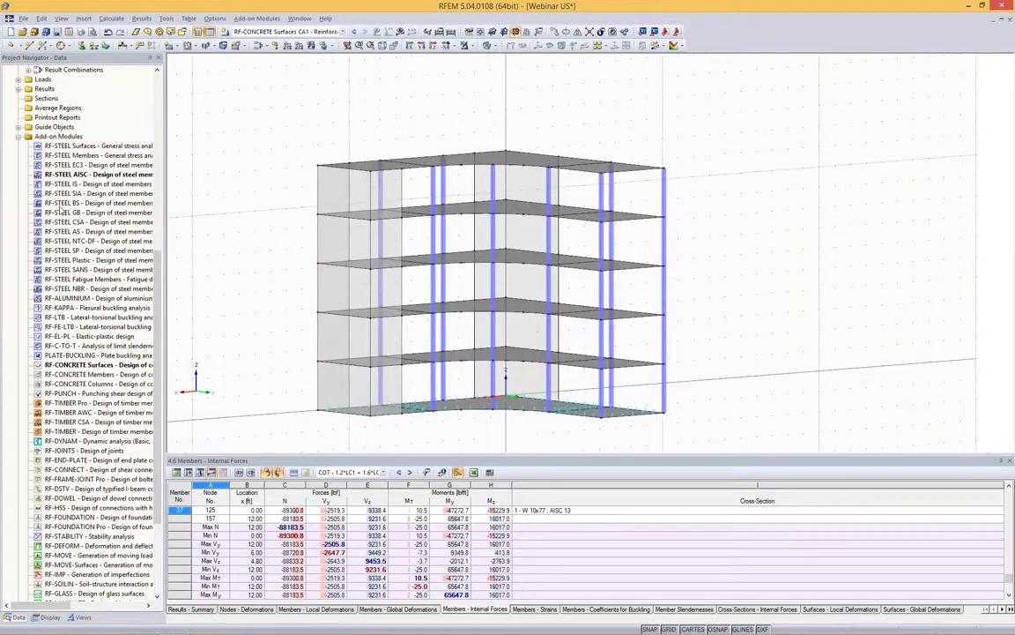
drag(158, 317, 160, 410)
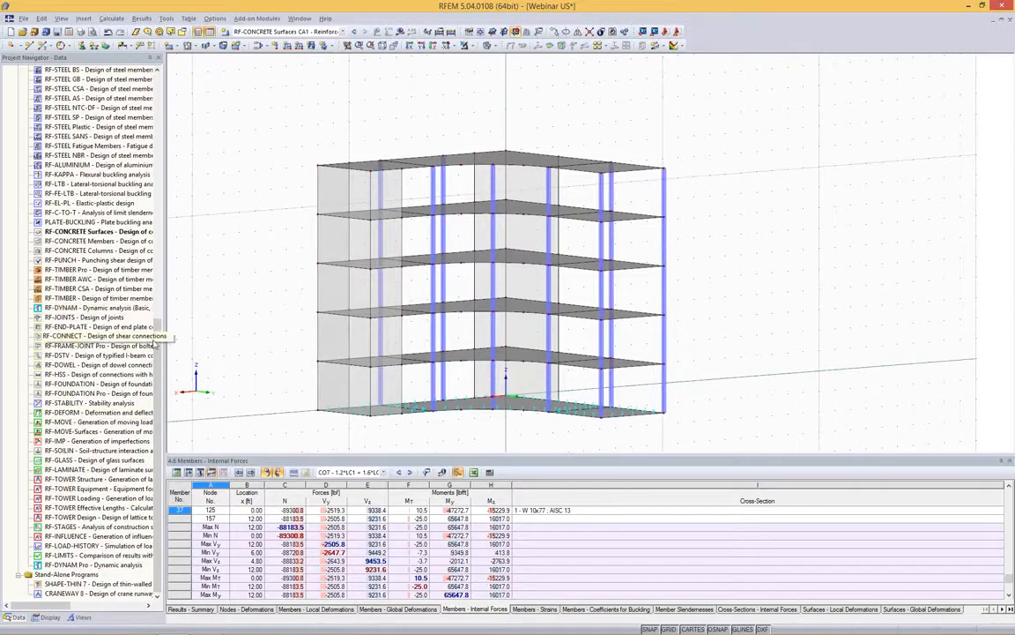
drag(160, 340, 159, 175)
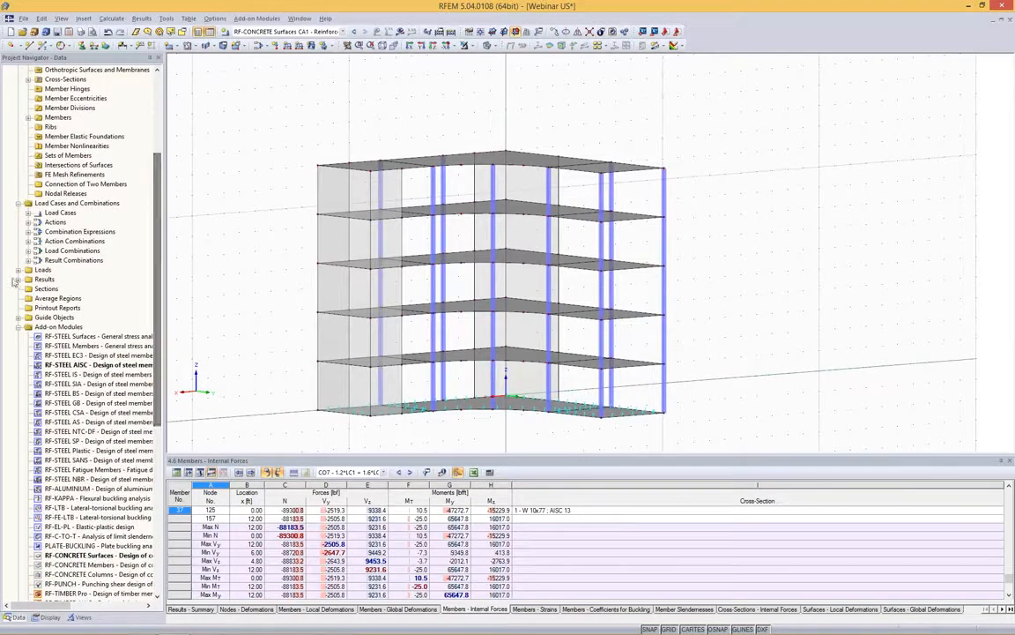
click(19, 327)
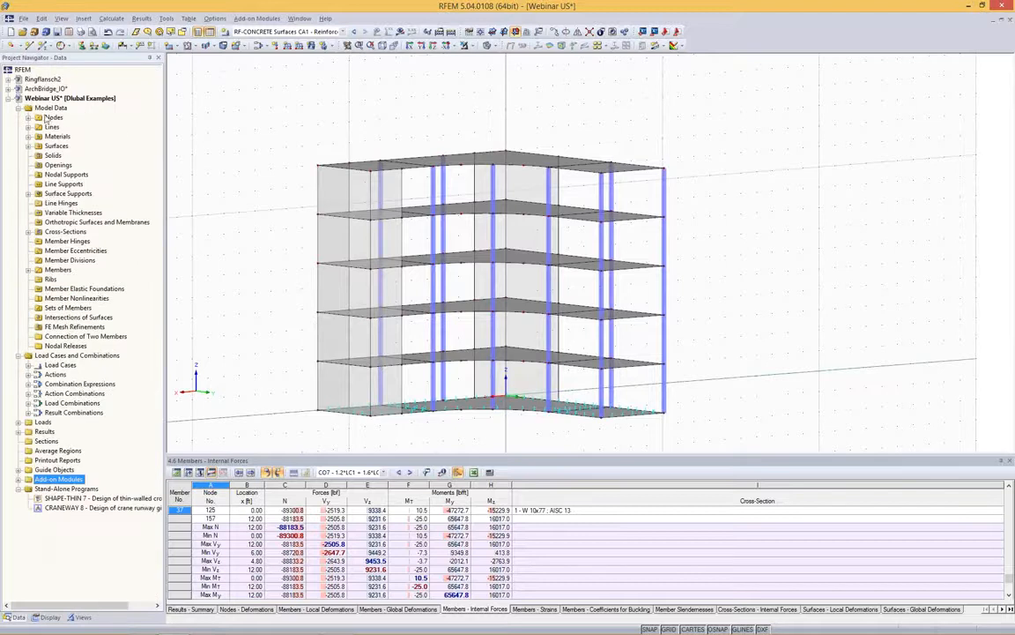
click(272, 92)
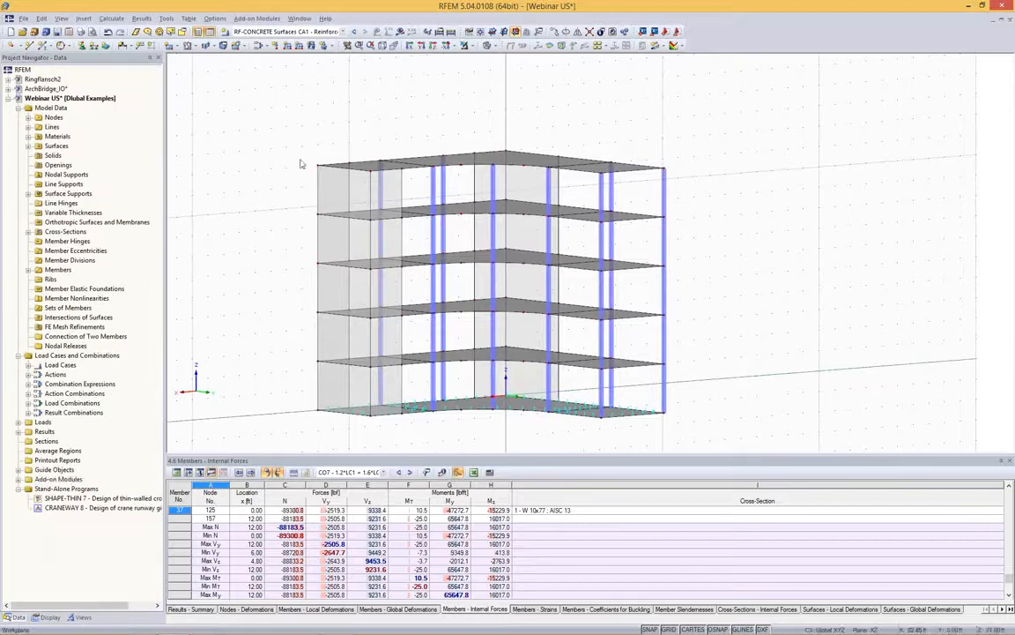
Step: Switch to the Ringflansch2 model and examine its equivalent von Mises stresses for LC1 from several viewing angles
double_click(52, 79)
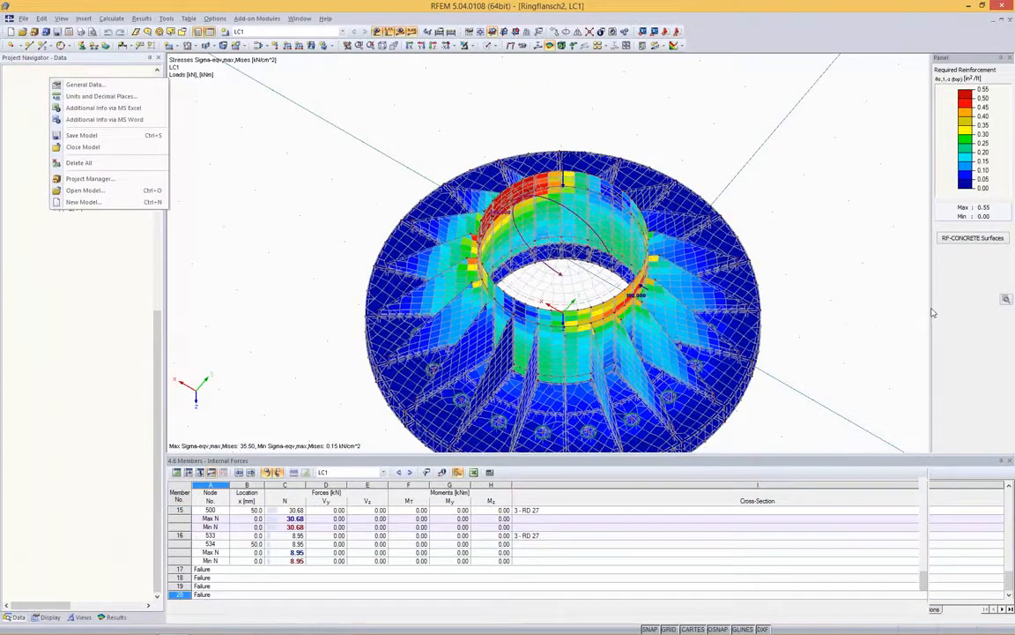
ctrl+middle_drag(841, 323, 543, 304)
ctrl+middle_drag(508, 368, 837, 176)
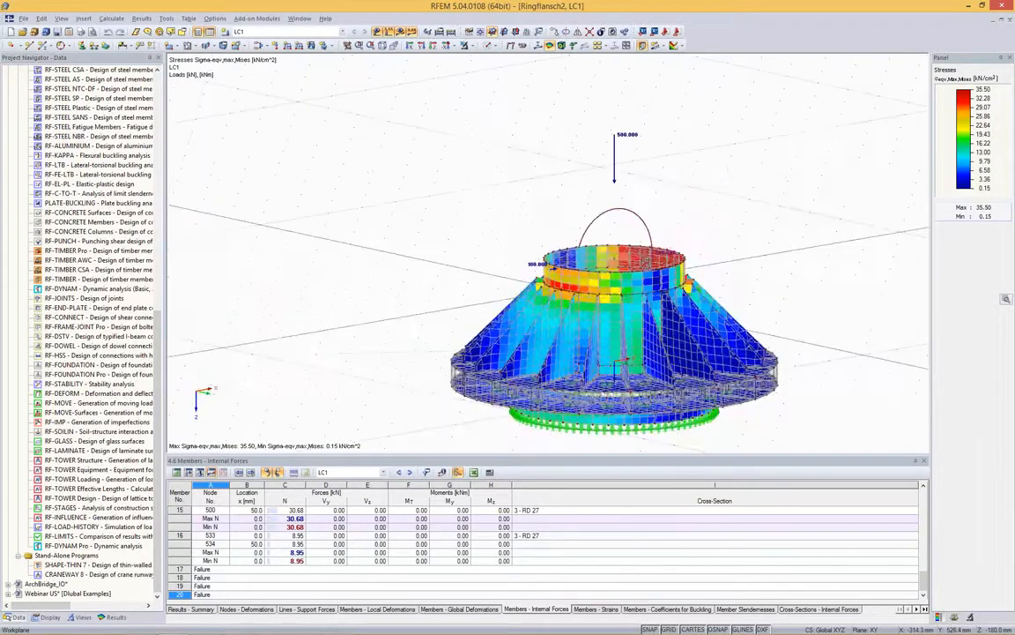
ctrl+middle_drag(774, 123, 819, 61)
ctrl+middle_drag(809, 357, 802, 231)
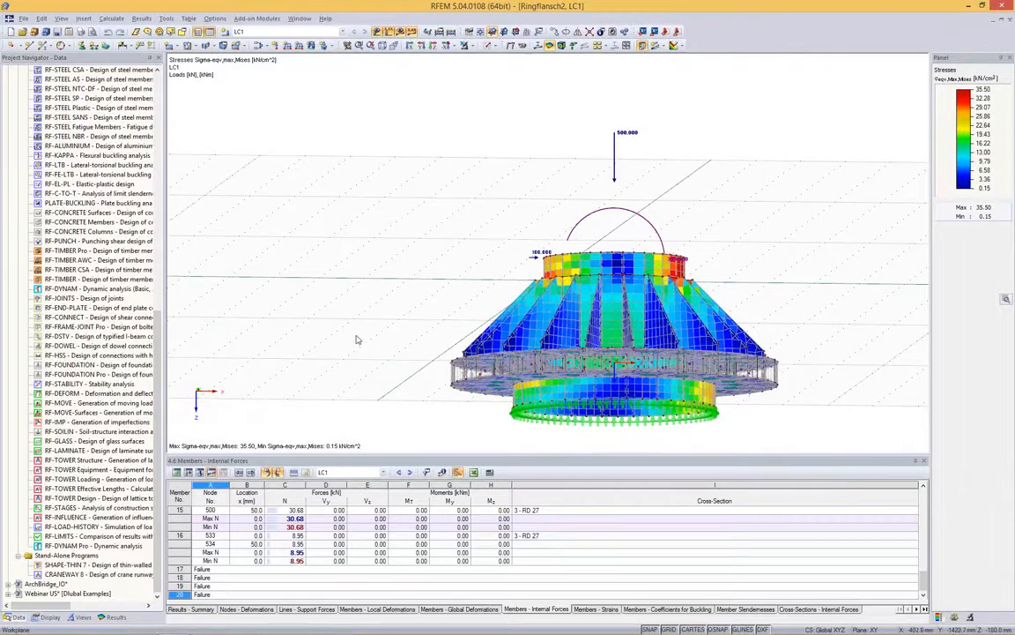
scroll(357, 339, down, 1)
ctrl+middle_drag(357, 339, 650, 273)
ctrl+middle_drag(600, 313, 571, 321)
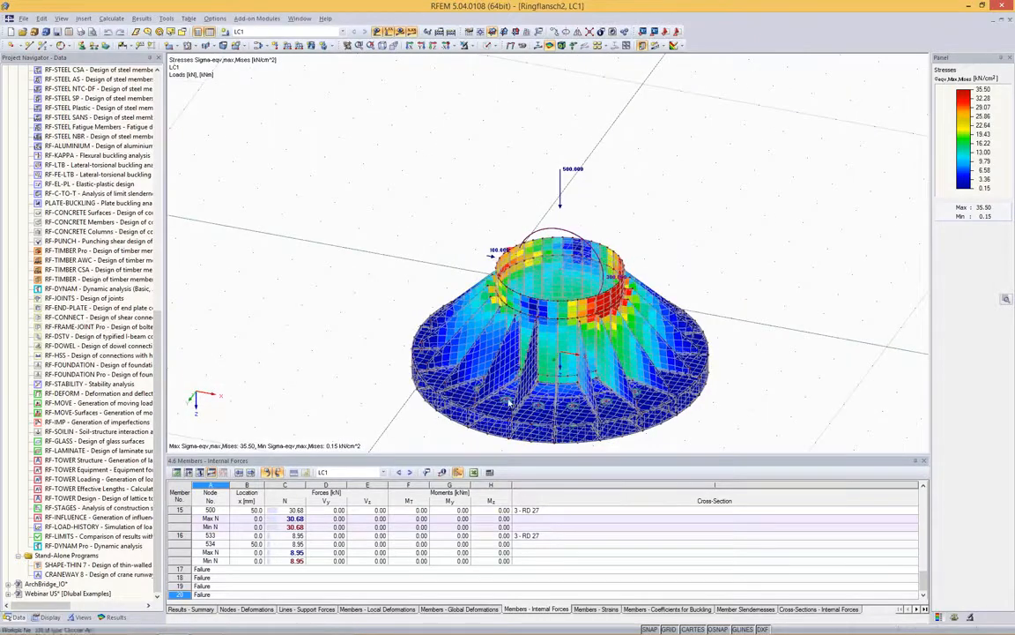
Step: Switch to the ArchBridge_IO model and examine the bridge's global deformations and deck loads for CO32
double_click(51, 584)
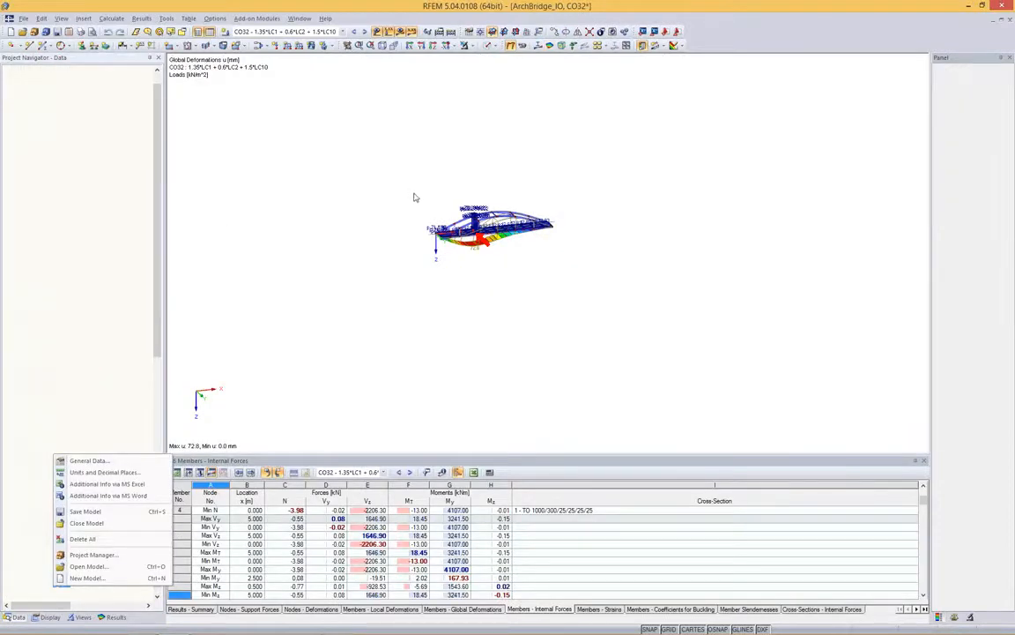
scroll(414, 196, up, 6)
middle_drag(512, 210, 446, 148)
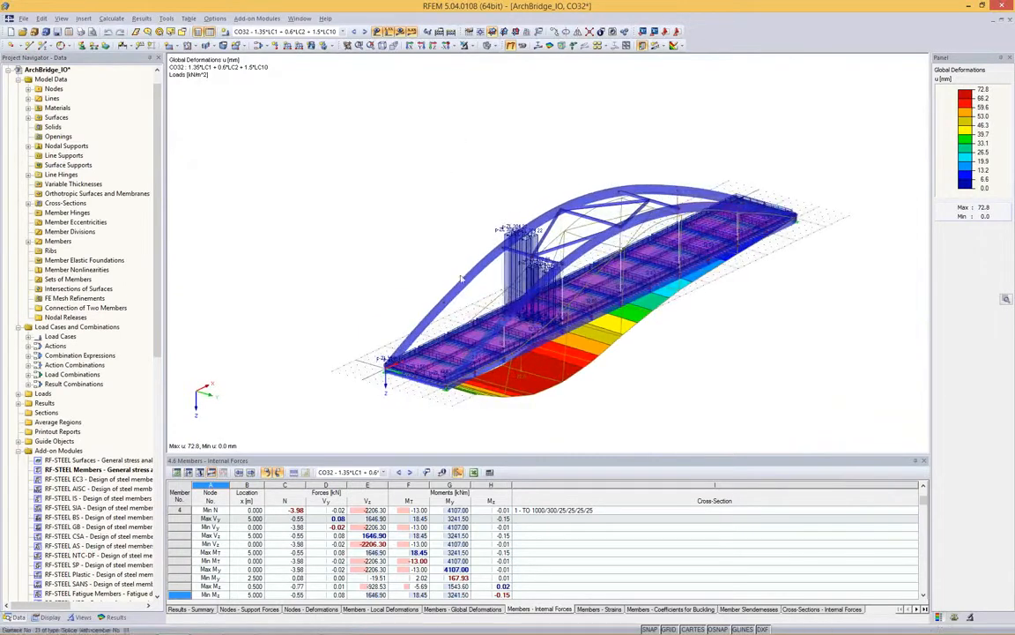
mouse_move(444, 370)
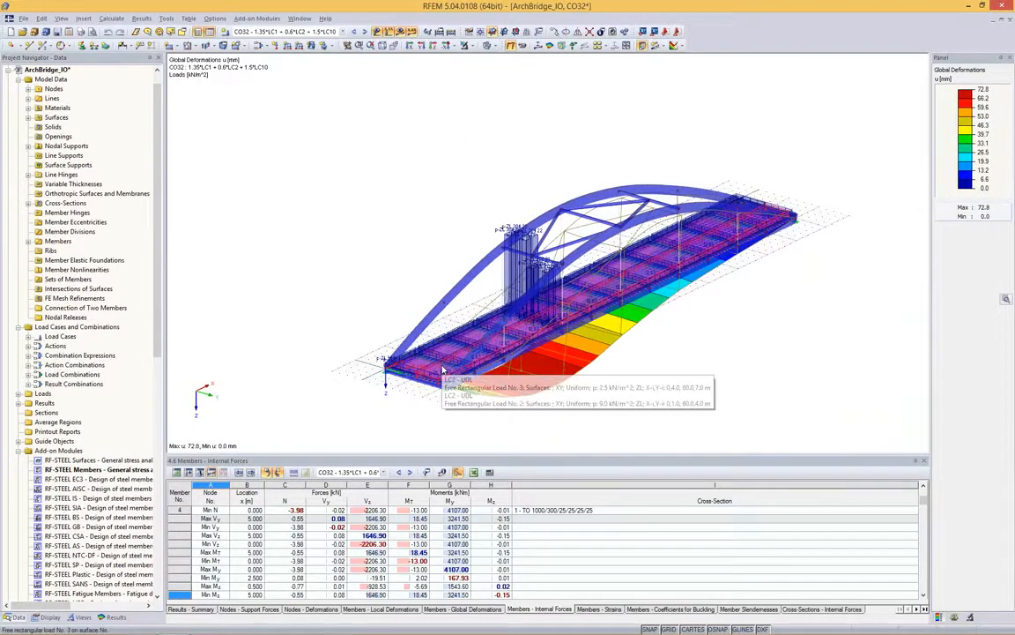